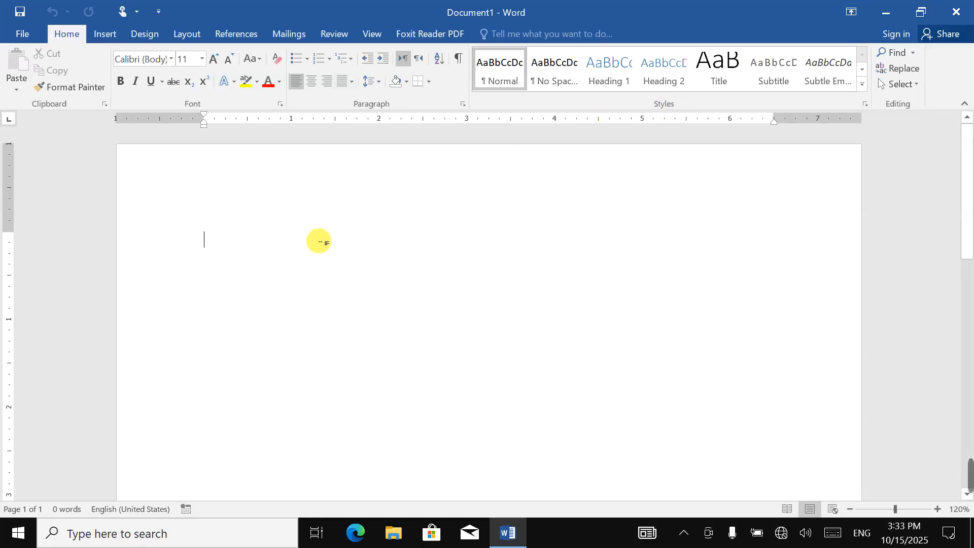
# Generate the built-in sample paragraphs in the blank document with =rand().
pyautogui.write('=r')
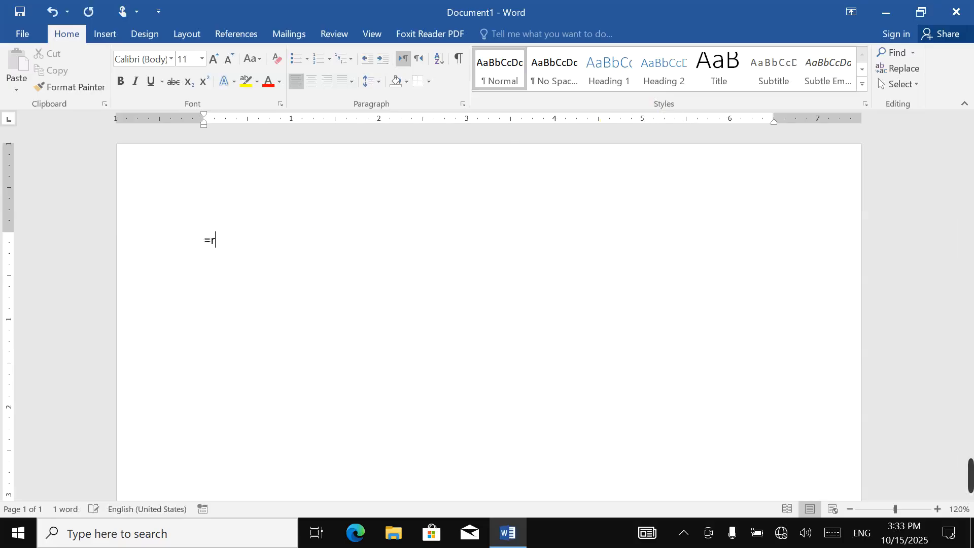
pyautogui.write('and()')
pyautogui.press('Return')
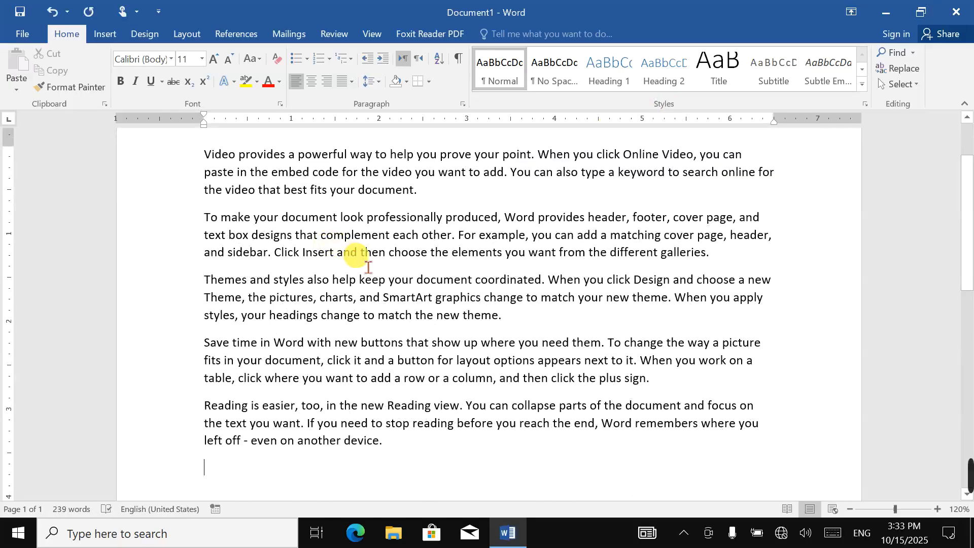
# Apply the Intense Reference style to the entire document text.
pyautogui.hotkey('ctrl', 'a')
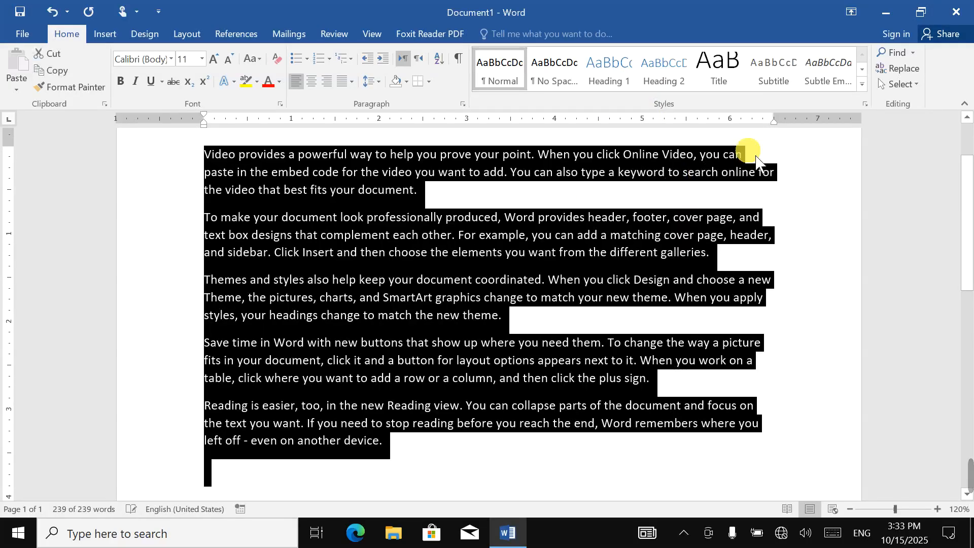
pyautogui.click(862, 84)
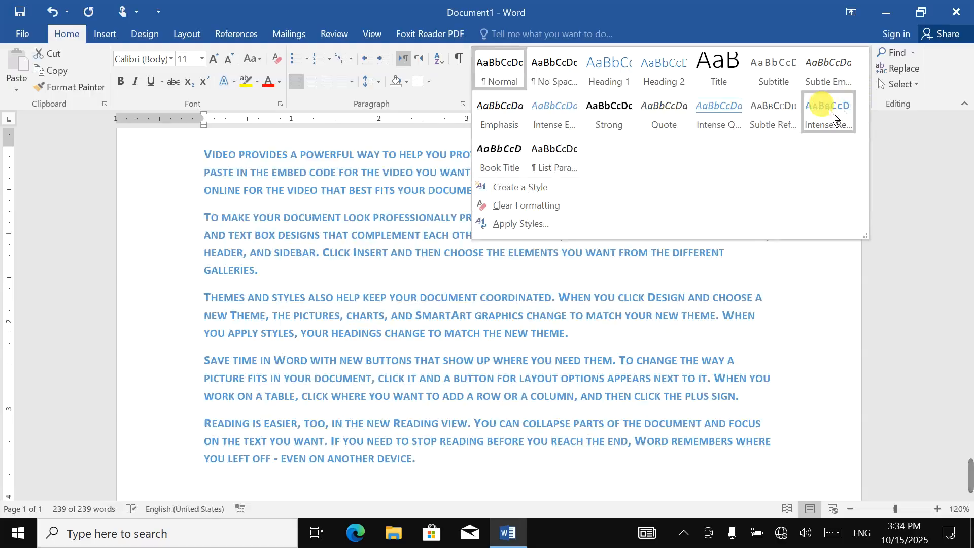
pyautogui.click(829, 114)
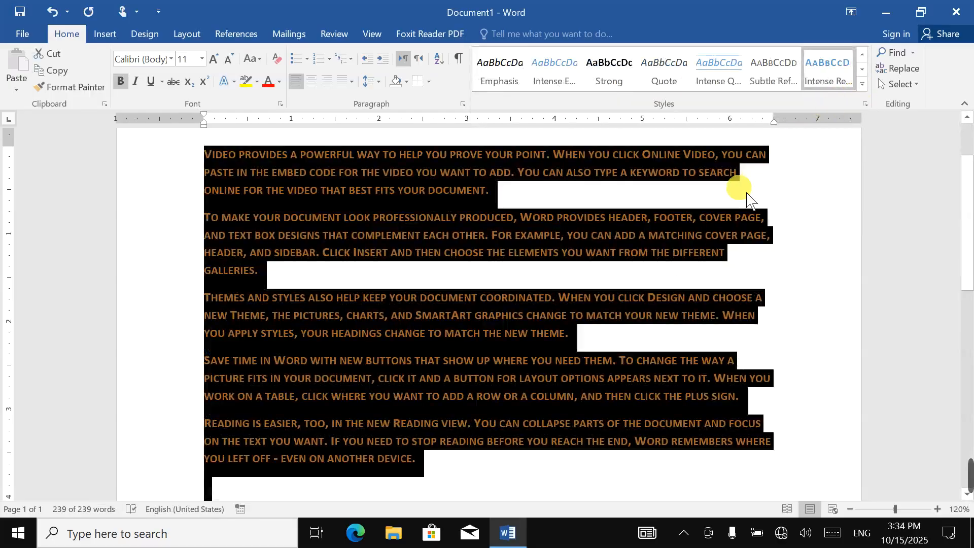
# Apply the Intense Quote style to all the text and review the result down to the last paragraph.
pyautogui.click(749, 200)
pyautogui.hotkey('ctrl', 'a')
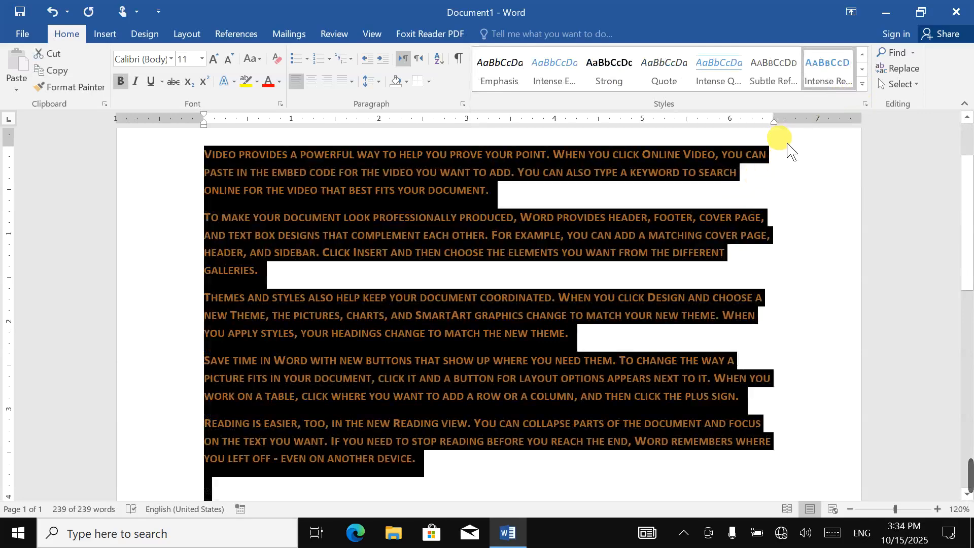
pyautogui.click(863, 85)
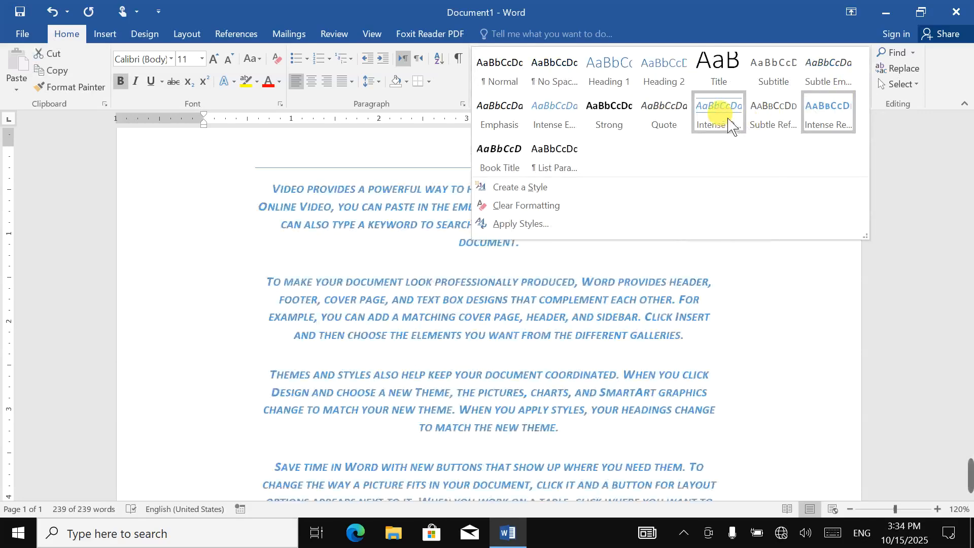
pyautogui.click(729, 122)
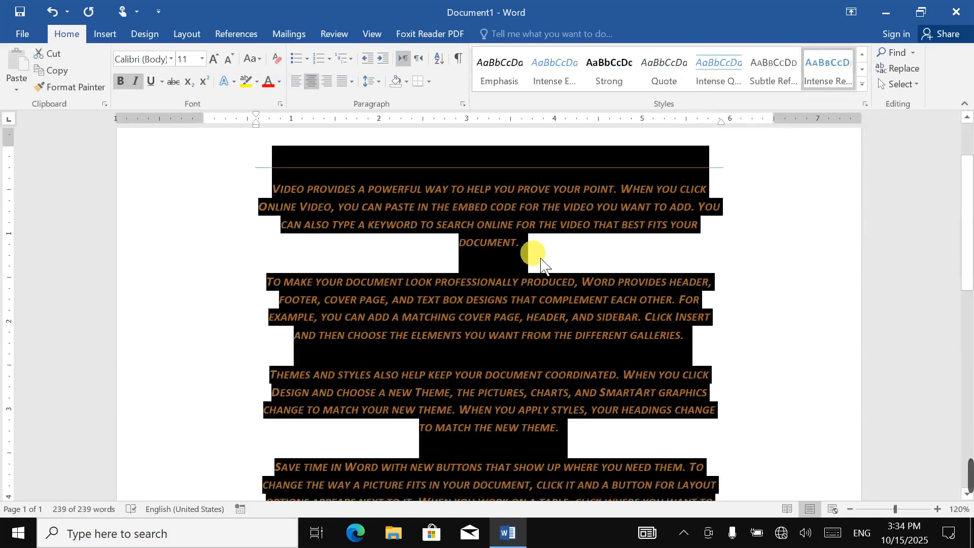
pyautogui.scroll(-1, 541, 259)
pyautogui.click(535, 254)
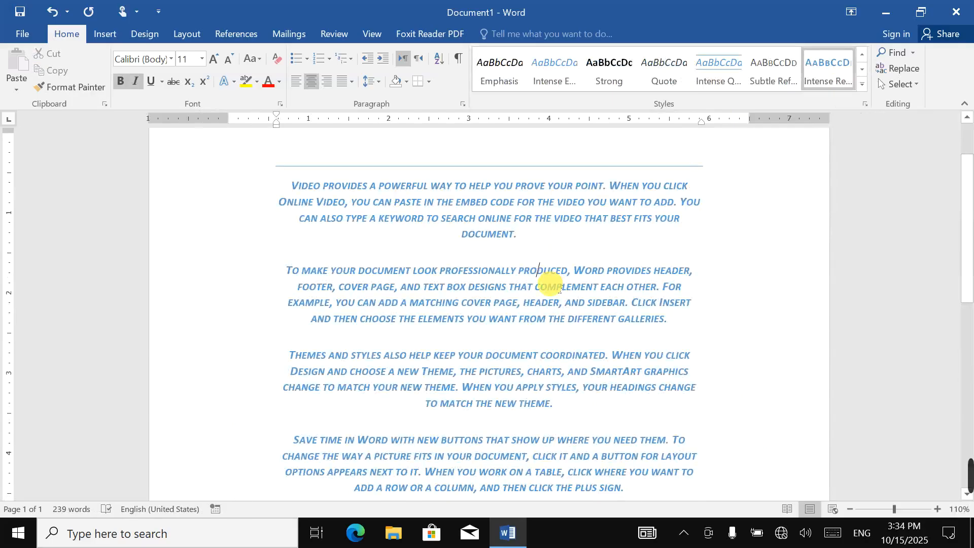
pyautogui.scroll(-5, 551, 282)
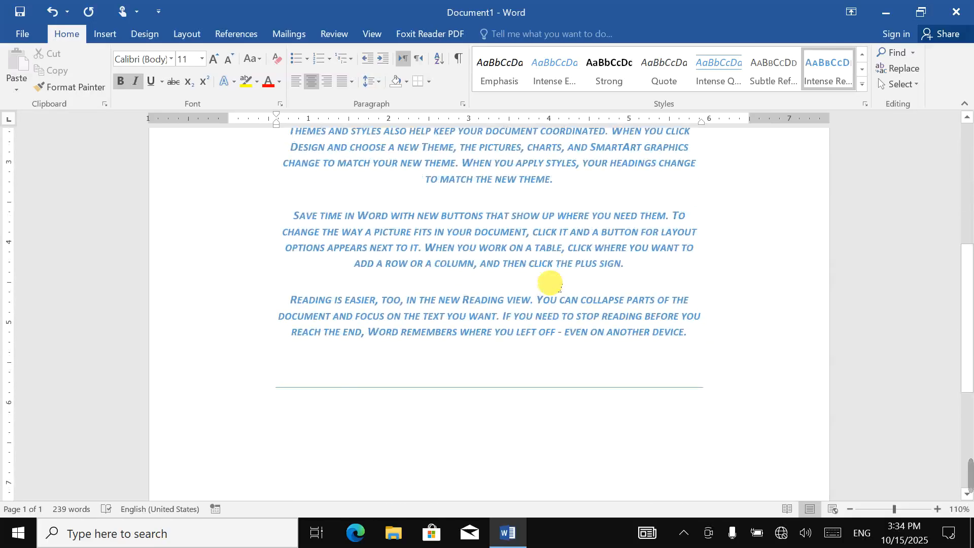
# Apply the List Paragraph style to the whole text and review the full page layout.
pyautogui.hotkey('ctrl', 'a')
pyautogui.scroll(4, 557, 287)
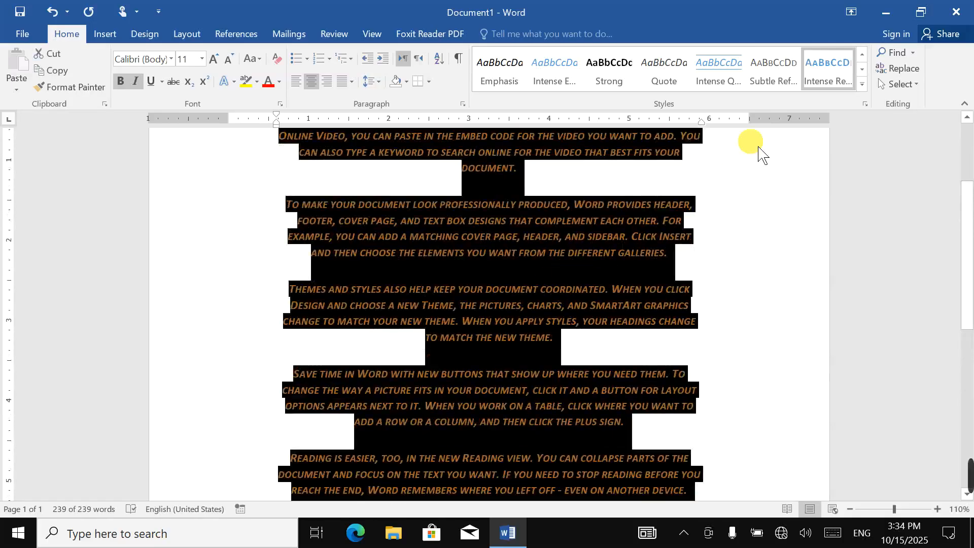
pyautogui.click(862, 85)
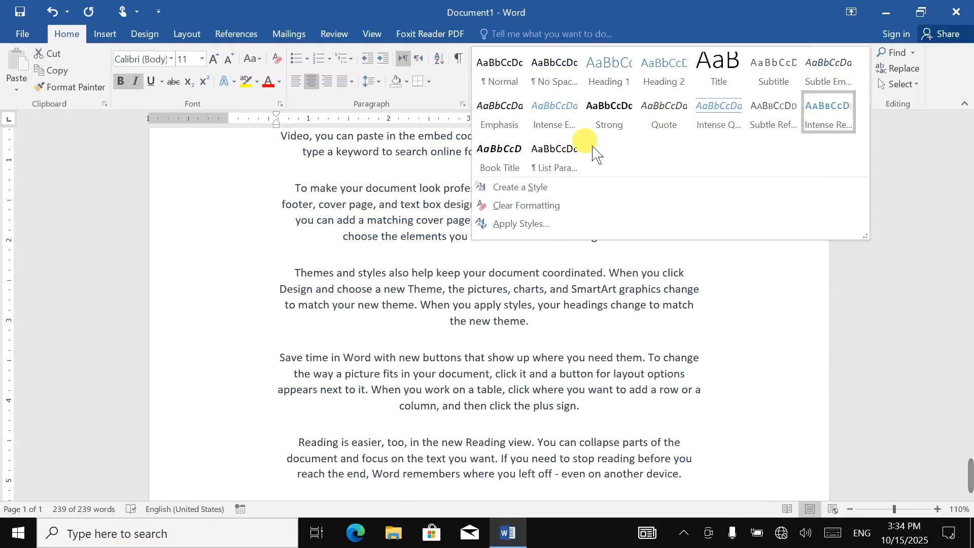
pyautogui.click(562, 161)
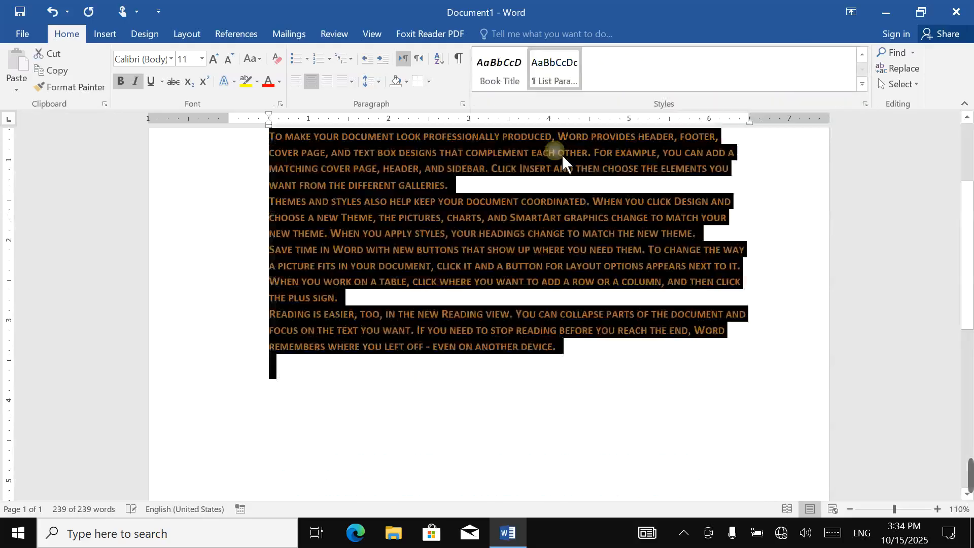
pyautogui.click(466, 233)
pyautogui.scroll(2, 509, 263)
pyautogui.scroll(2, 509, 264)
pyautogui.keyDown('ctrl'); pyautogui.scroll(-4, 507, 263); pyautogui.keyUp('ctrl')
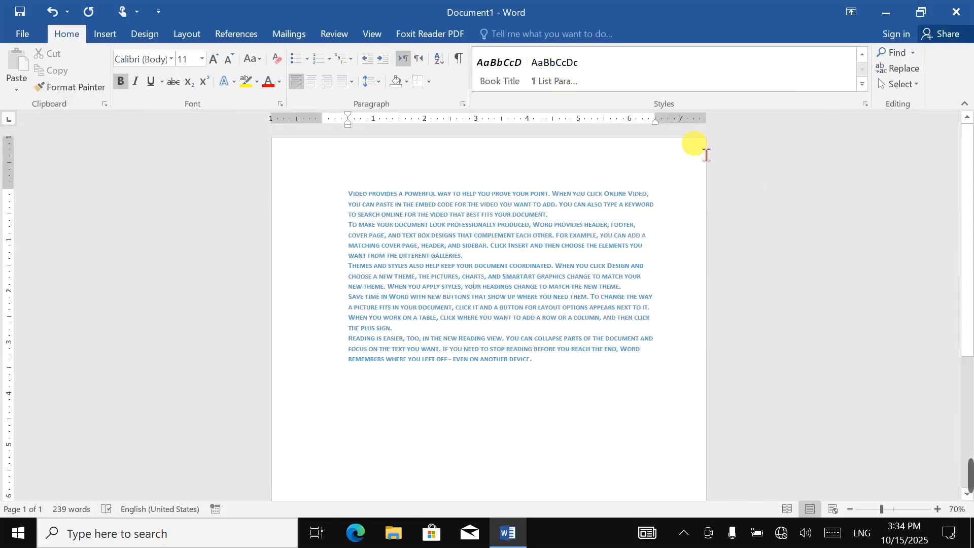
# Preview the gallery styles without applying one, and apply the Normal paragraph style to all the text.
pyautogui.click(862, 84)
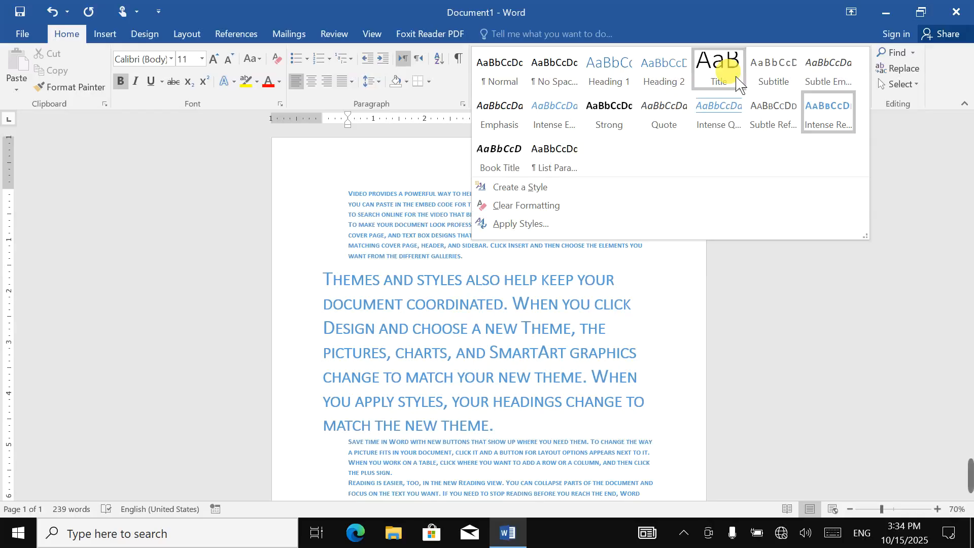
pyautogui.click(436, 332)
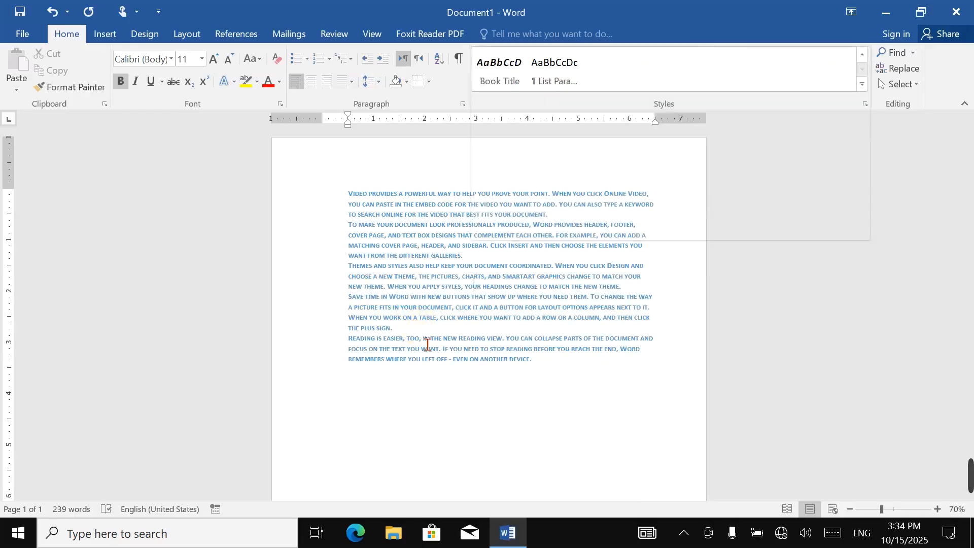
pyautogui.hotkey('ctrl', 'a')
pyautogui.click(862, 85)
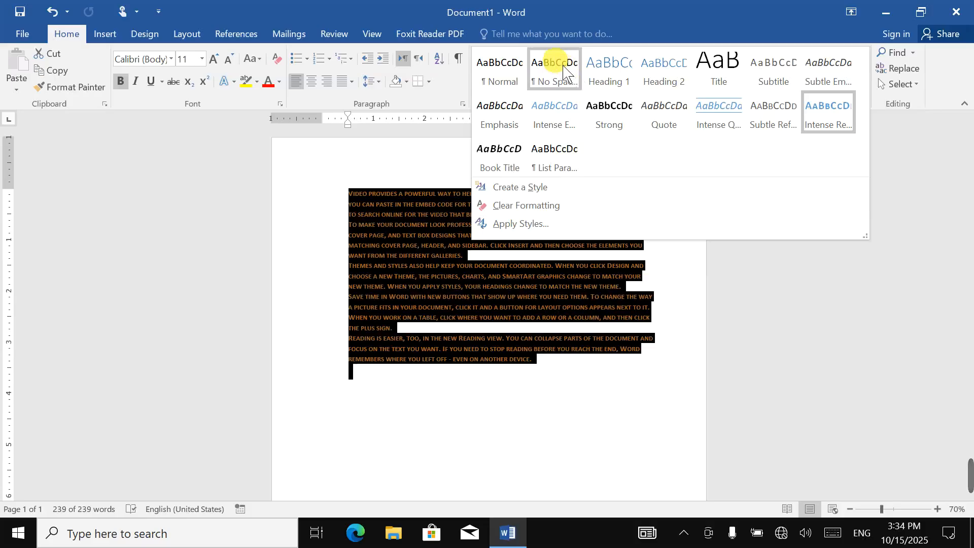
pyautogui.click(512, 79)
pyautogui.click(359, 251)
pyautogui.keyDown('ctrl'); pyautogui.scroll(5, 361, 254); pyautogui.keyUp('ctrl')
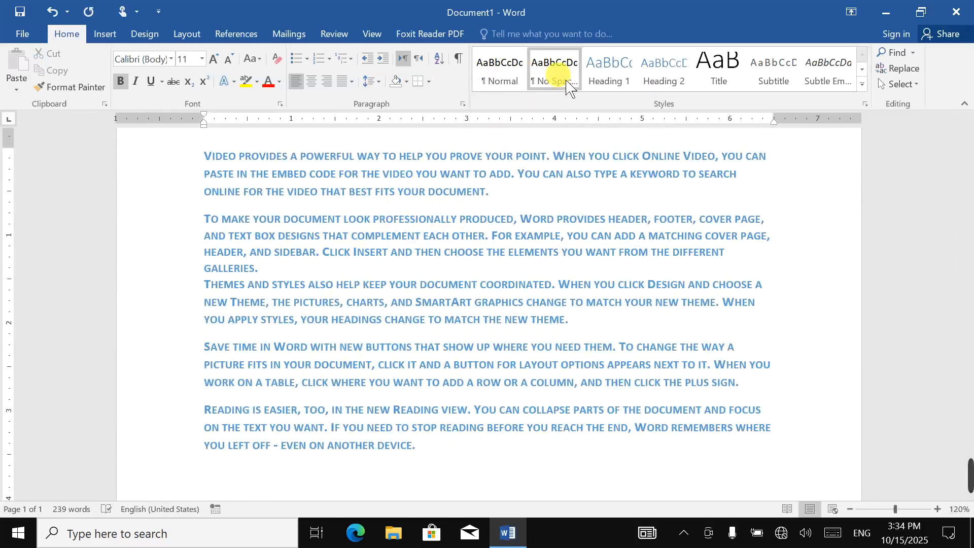
# Apply the No Spacing style to each of the first four paragraphs, one at a time.
pyautogui.click(450, 191)
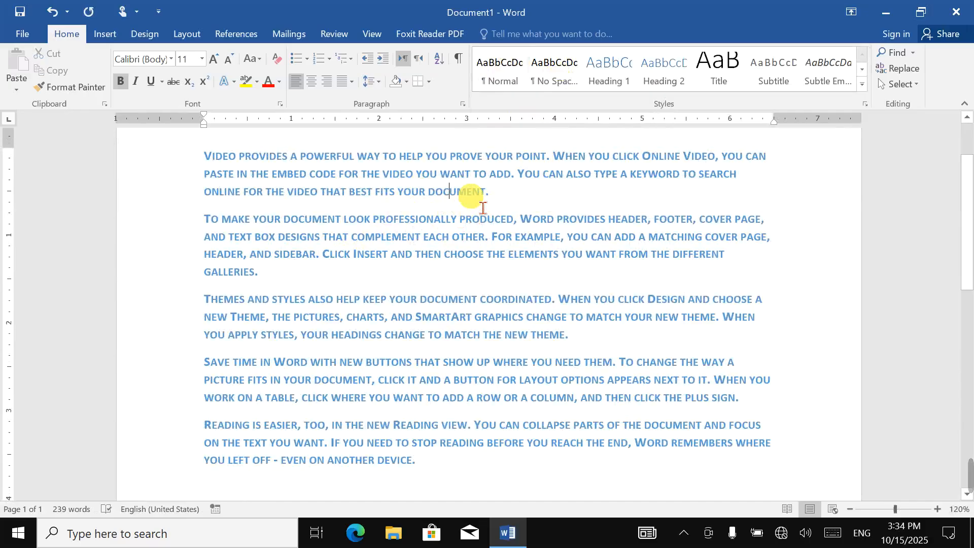
pyautogui.click(519, 204)
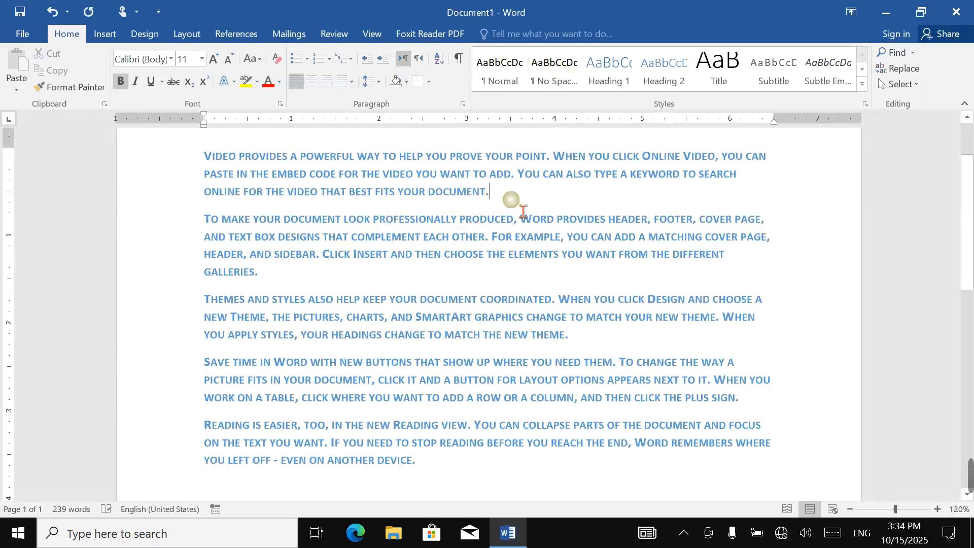
pyautogui.click(556, 79)
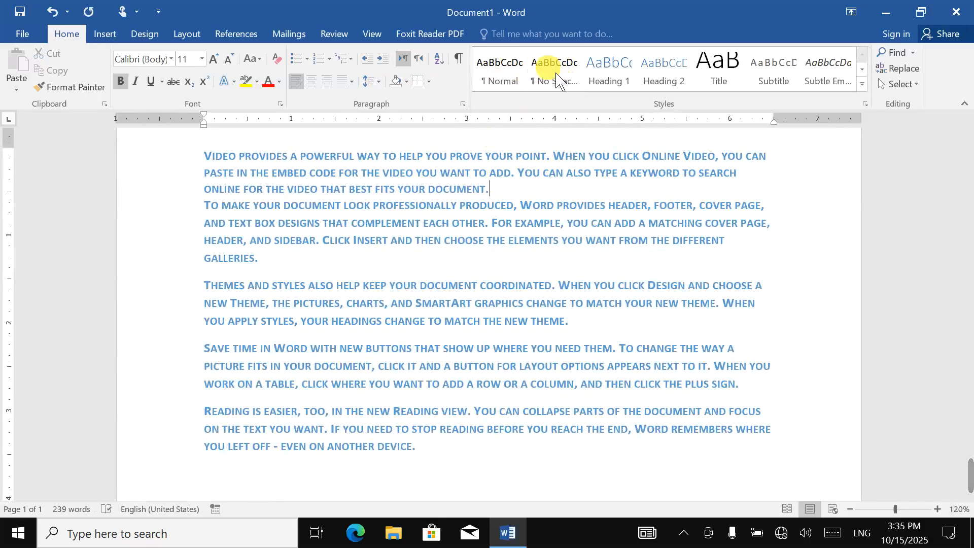
pyautogui.click(425, 259)
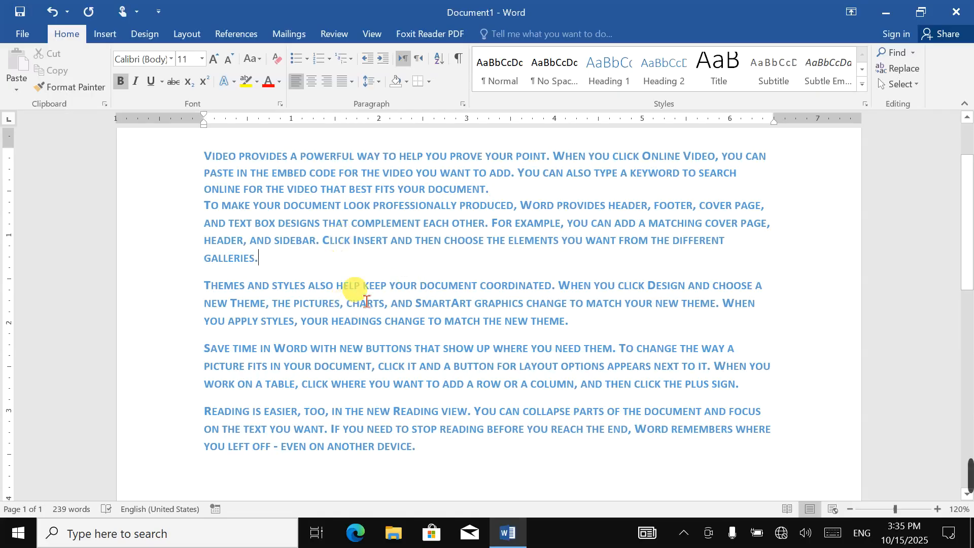
pyautogui.click(555, 71)
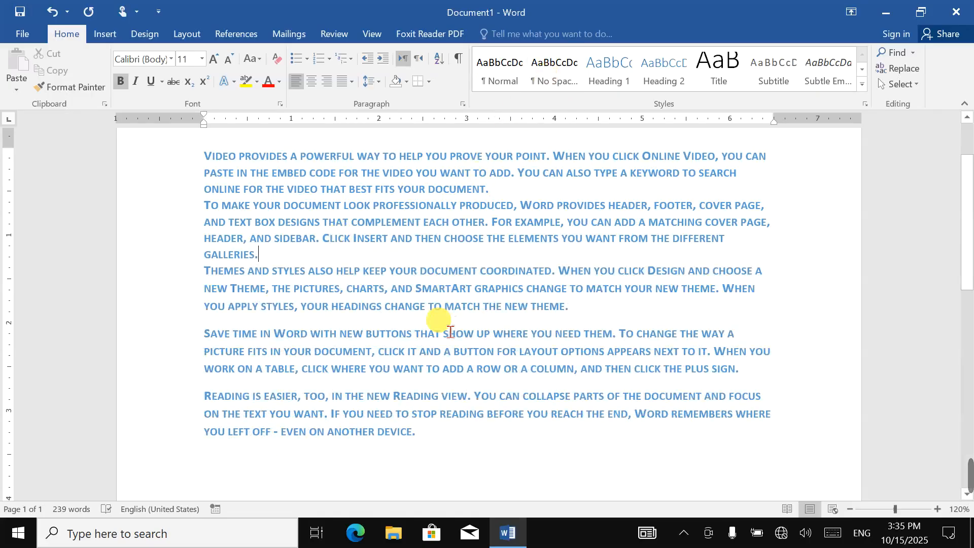
pyautogui.click(608, 307)
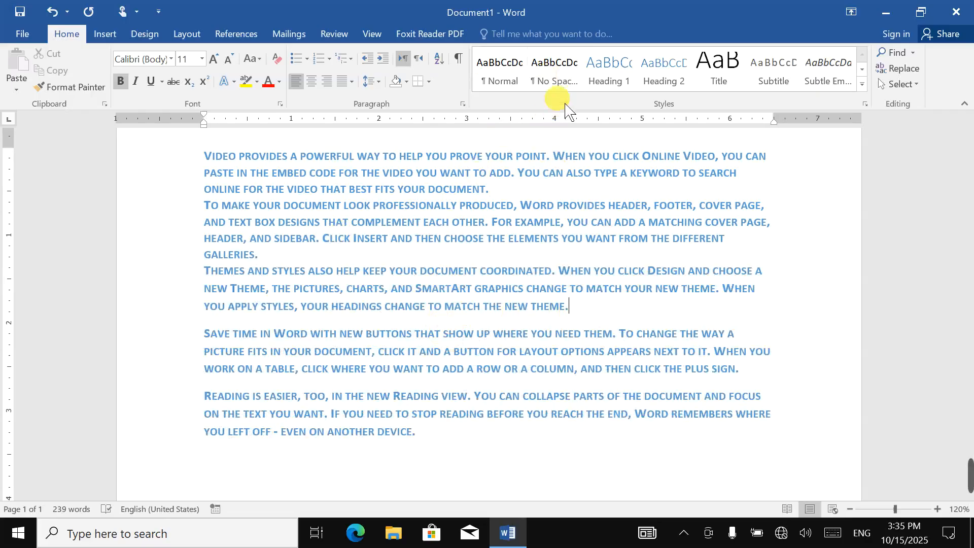
pyautogui.click(553, 69)
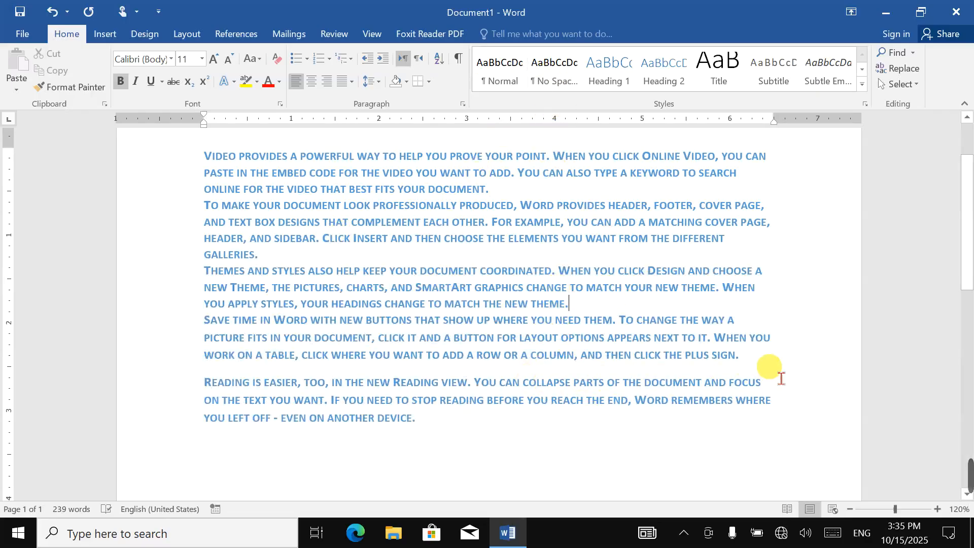
pyautogui.click(781, 377)
pyautogui.click(555, 70)
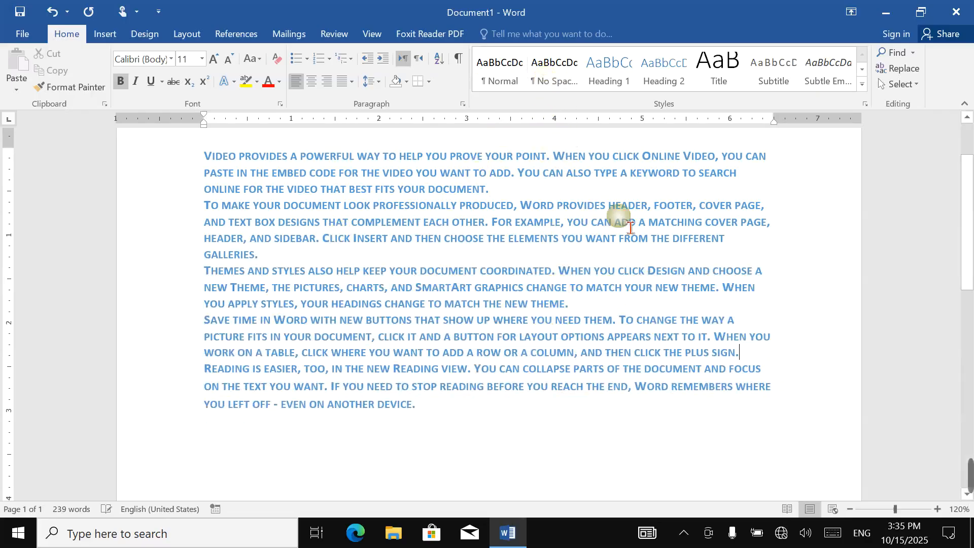
# Delete all the sample text from the document.
pyautogui.click(312, 257)
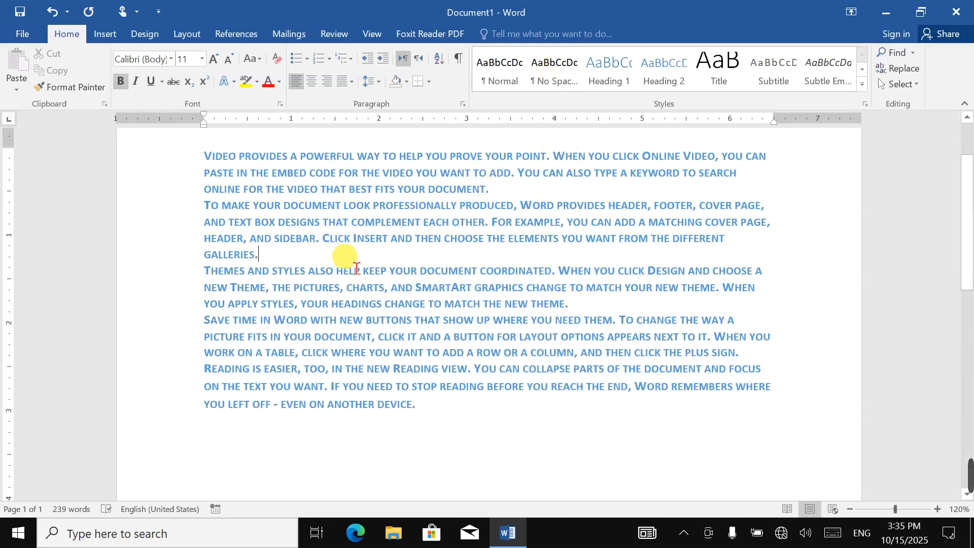
pyautogui.hotkey('ctrl', 'a')
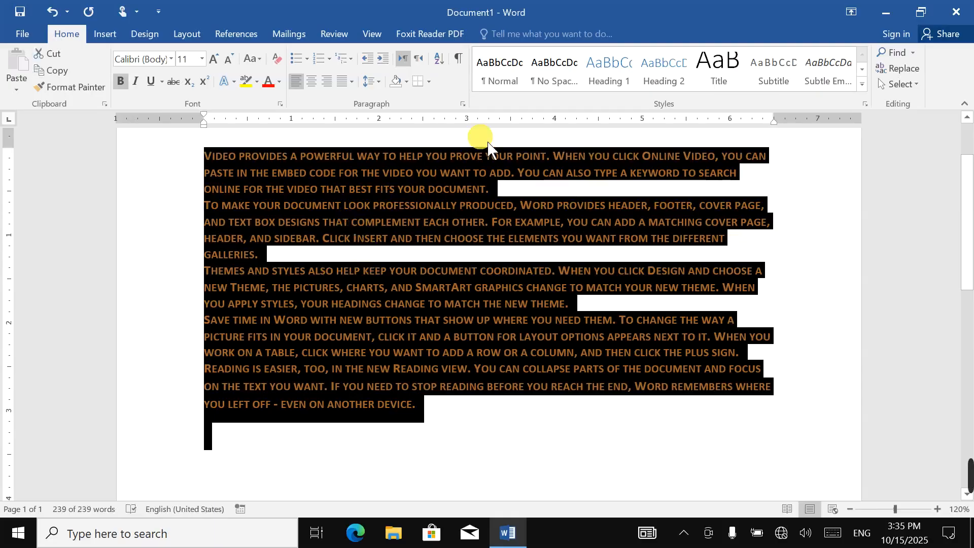
pyautogui.press('Delete')
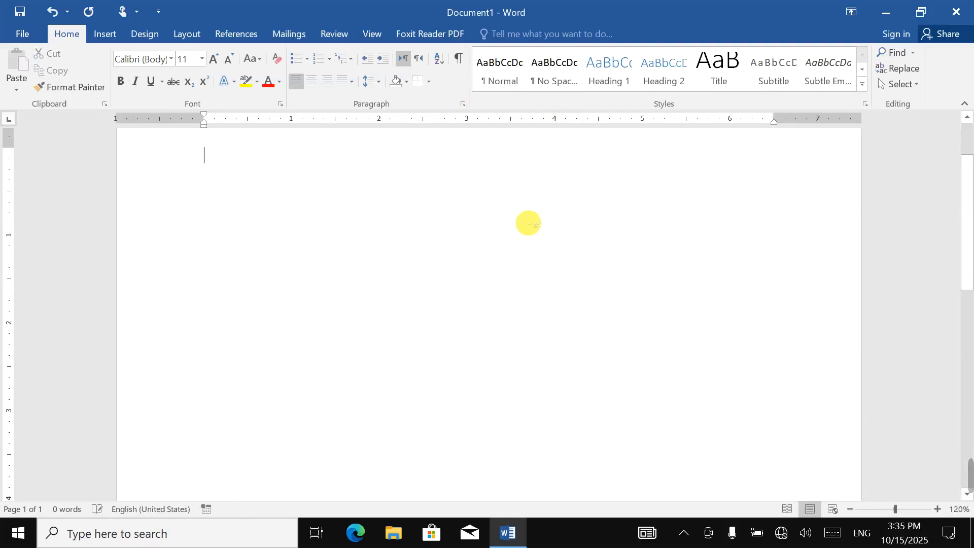
# Insert a page break in the empty document and enter the line "Information about WinWord" on the second page.
pyautogui.scroll(2, 504, 235)
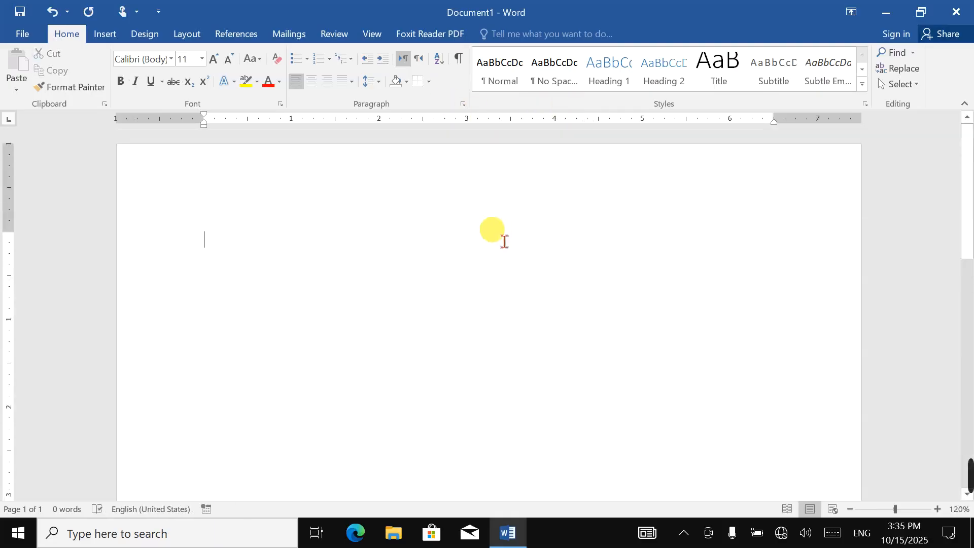
pyautogui.scroll(-8, 503, 241)
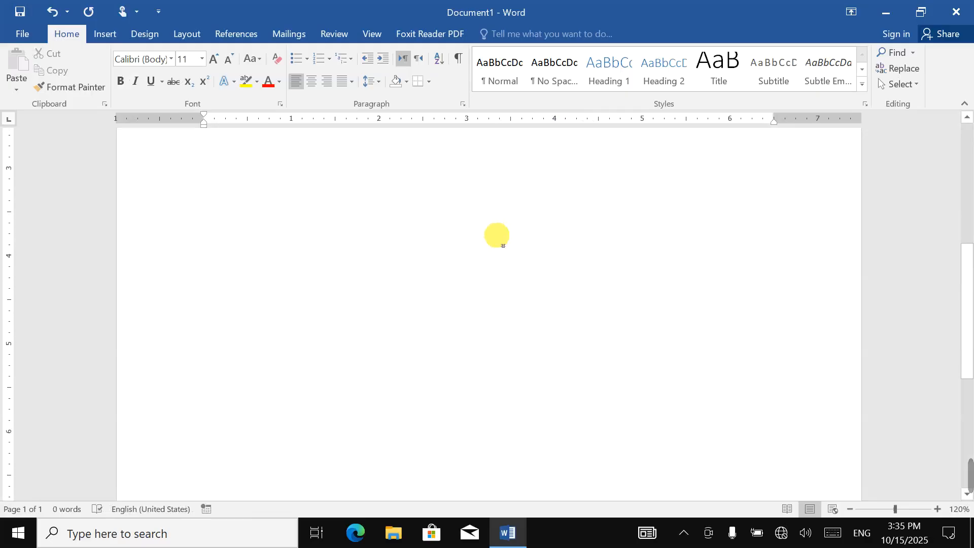
pyautogui.scroll(-6, 502, 246)
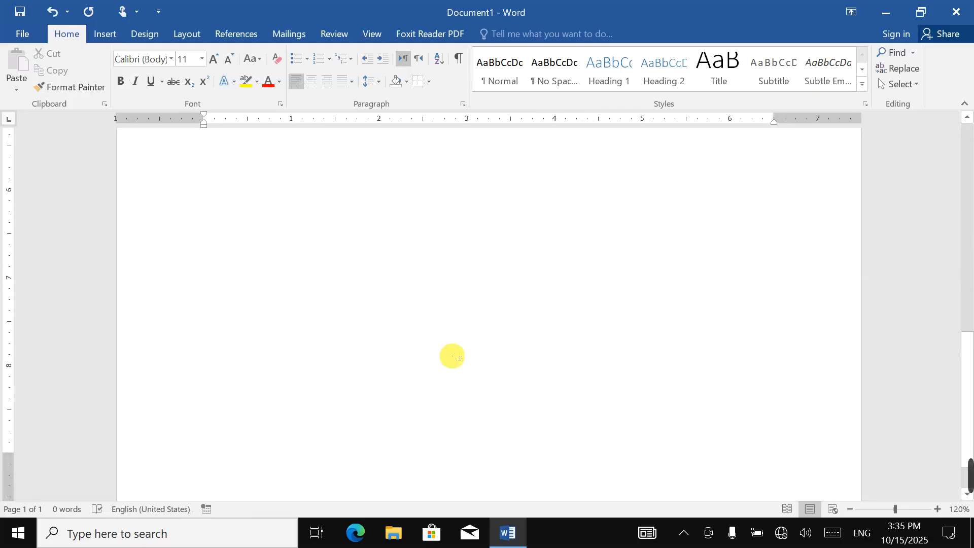
pyautogui.hotkey('ctrl', 'Return')
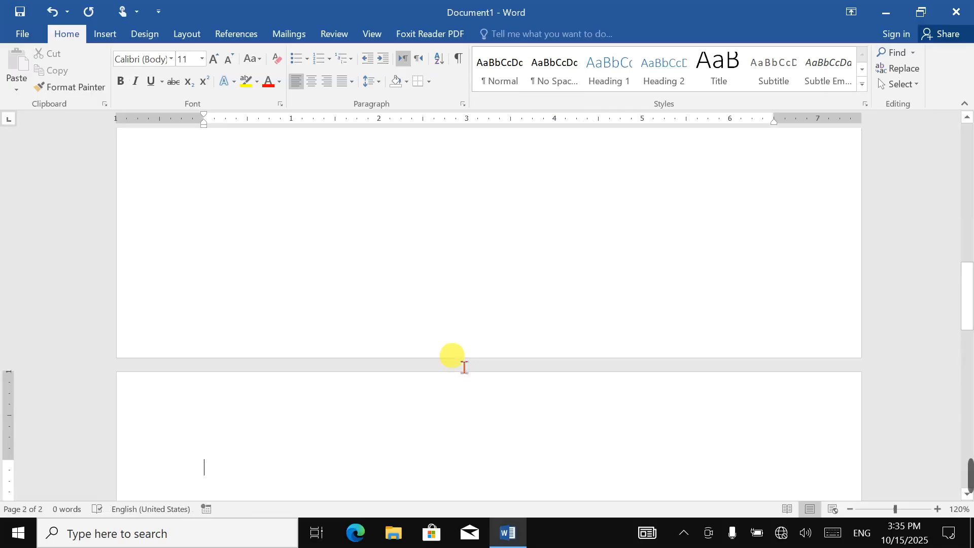
pyautogui.write('Information')
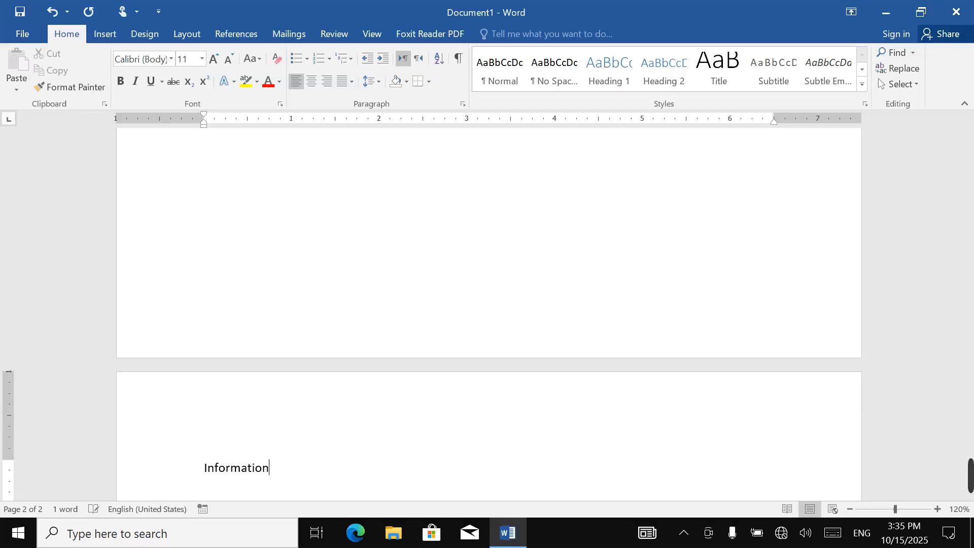
pyautogui.write(' about WinWord')
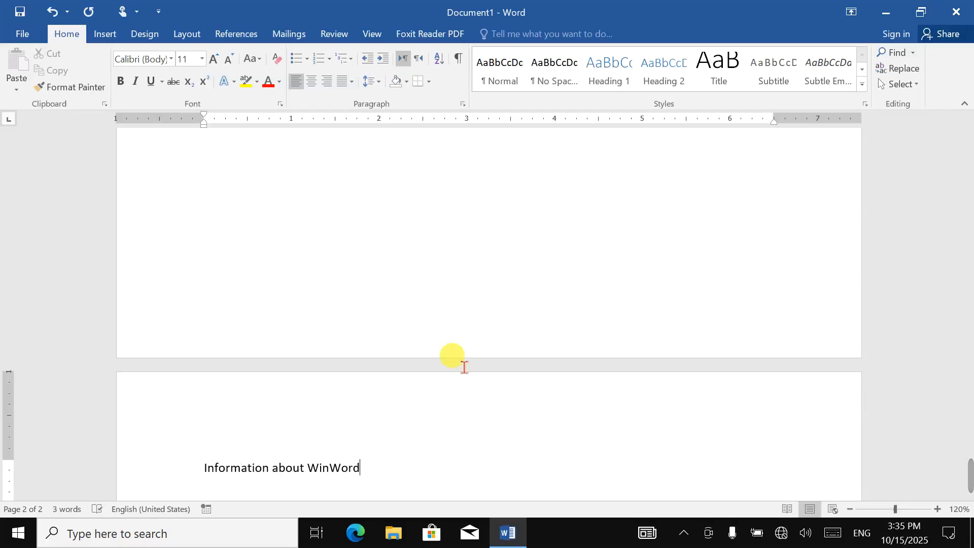
# Apply the Heading 1 style to the "Information about WinWord" line.
pyautogui.hotkey('ctrl', 'alt', '1')
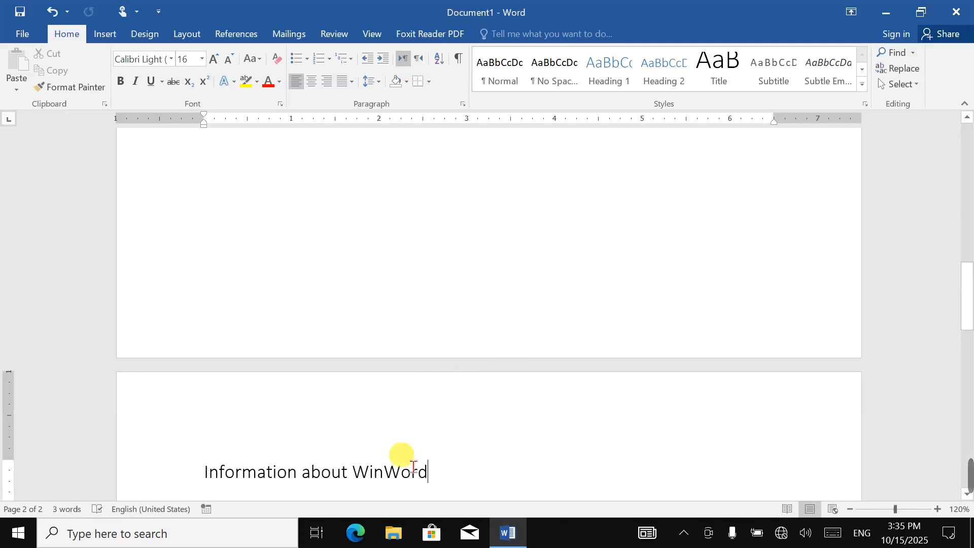
pyautogui.scroll(-1, 414, 466)
pyautogui.click(175, 412)
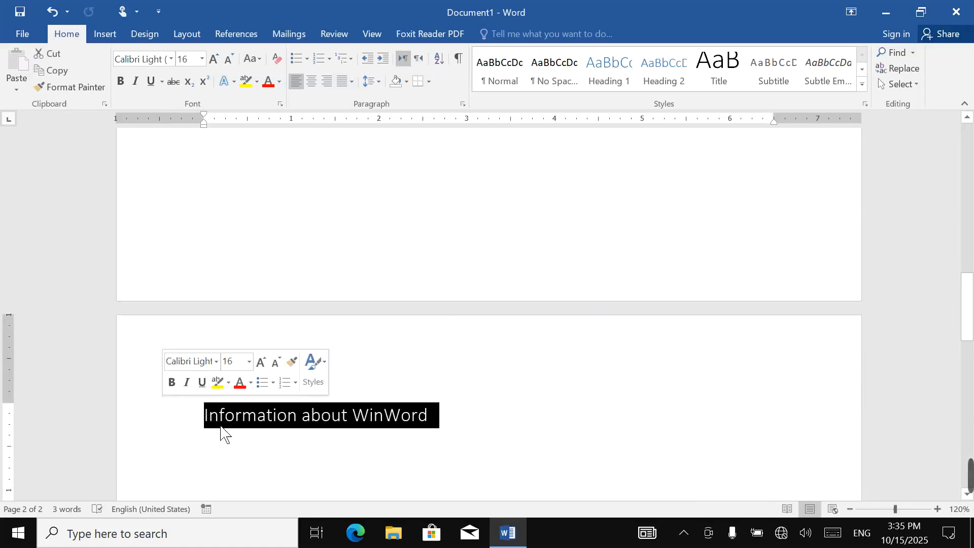
pyautogui.click(459, 432)
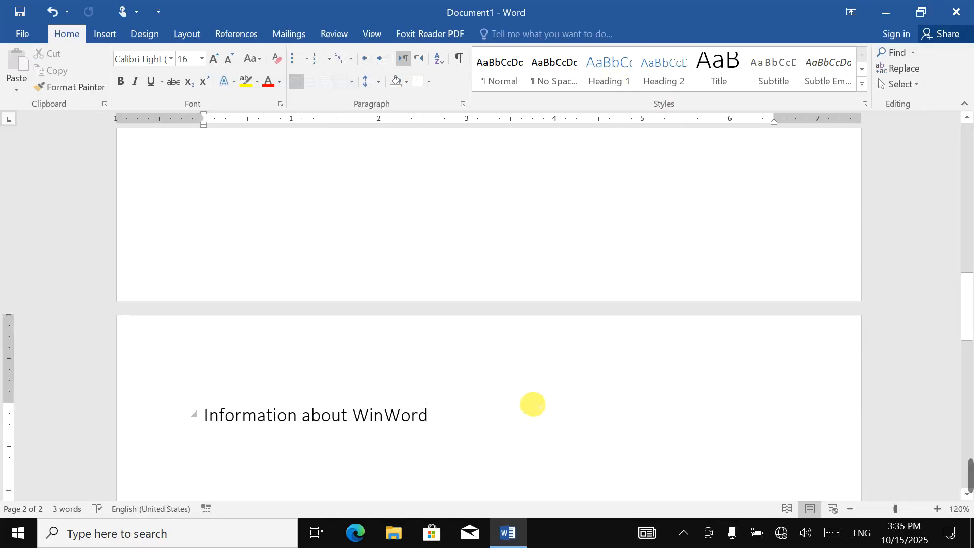
pyautogui.click(619, 73)
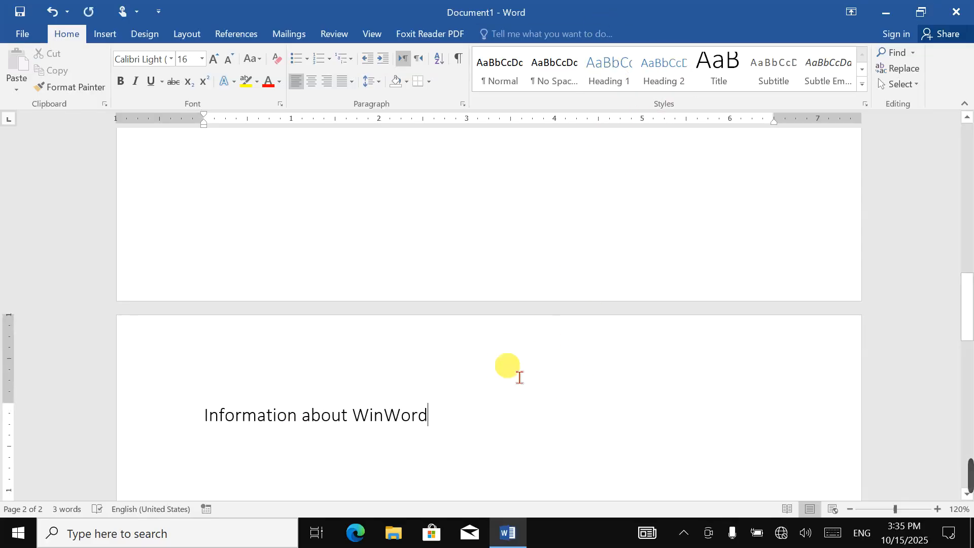
# Generate sample paragraphs with =rand() below the "Information about WinWord" heading.
pyautogui.press('Return')
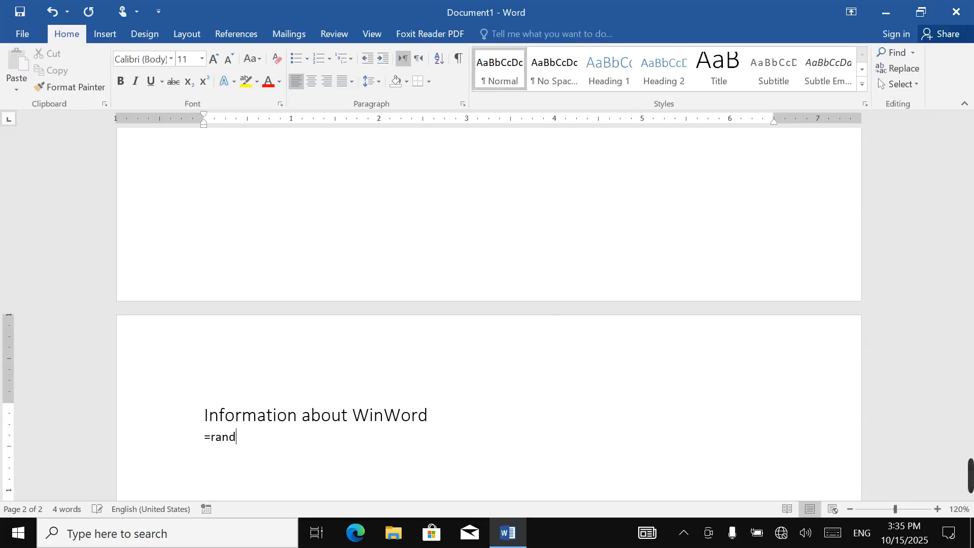
pyautogui.write('=rand()')
pyautogui.press('Return')
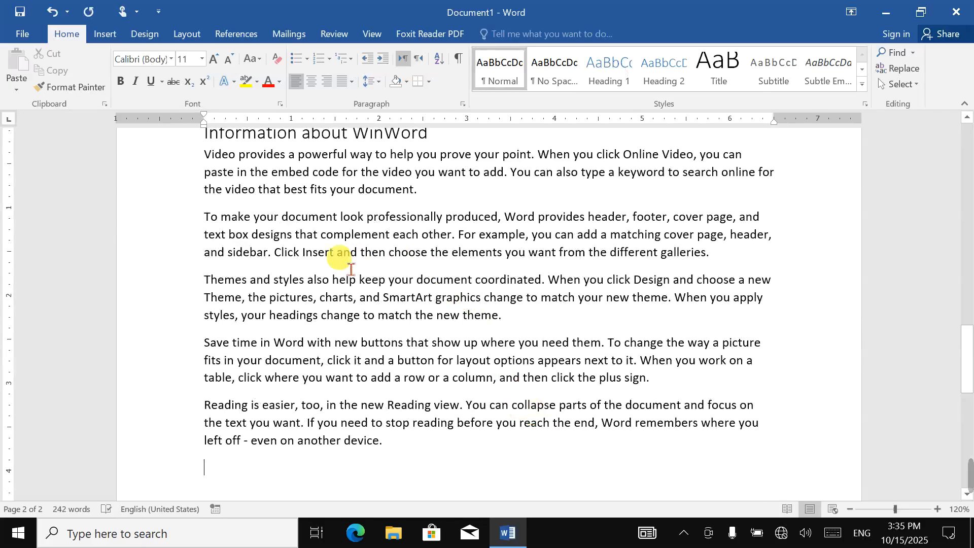
# Insert a page break after the sample text and enter "Information about Excel" on the new page in the Heading 1 style.
pyautogui.hotkey('ctrl', 'Return')
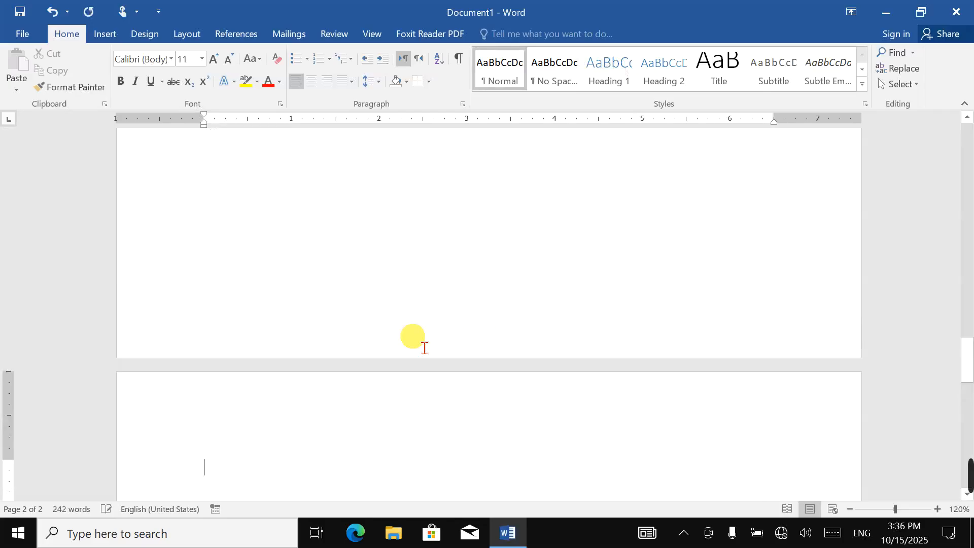
pyautogui.write('Inform')
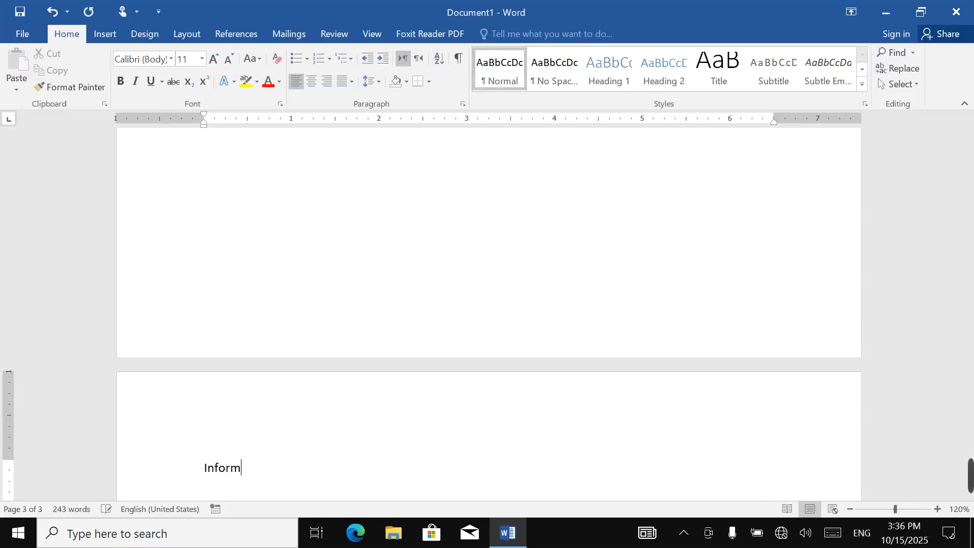
pyautogui.write('ation about Excel')
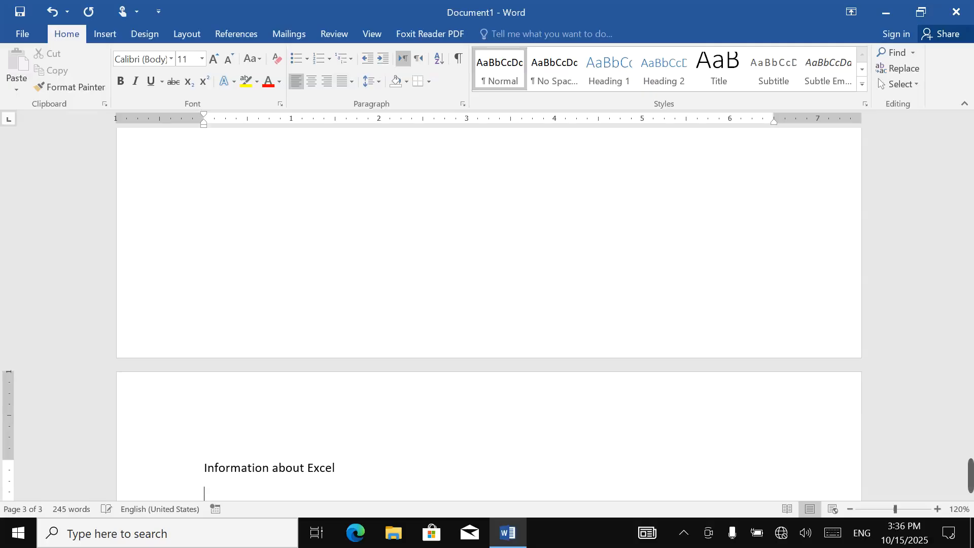
pyautogui.press('BackSpace')
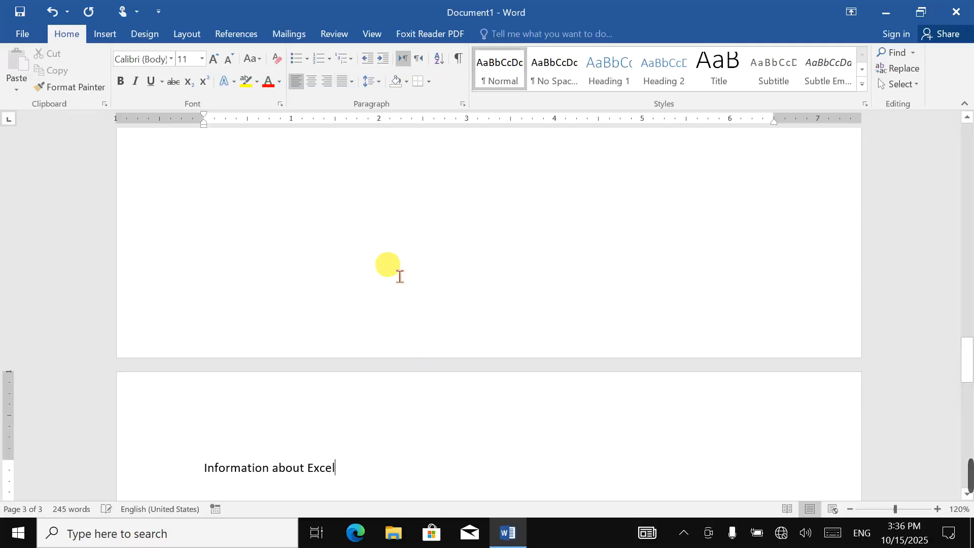
pyautogui.click(608, 71)
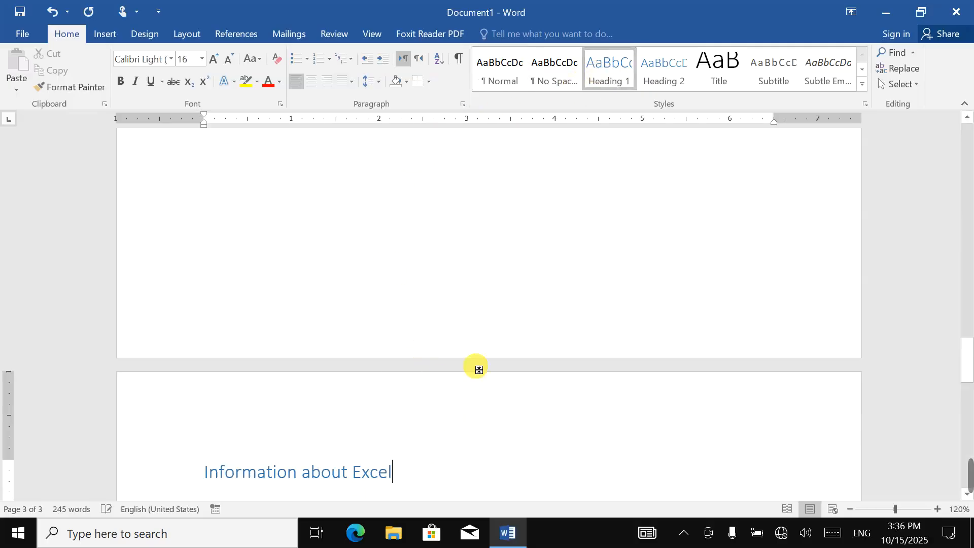
# Switch the "Information about WinWord" heading to the Heading 2 style and back to Heading 1.
pyautogui.scroll(5, 417, 426)
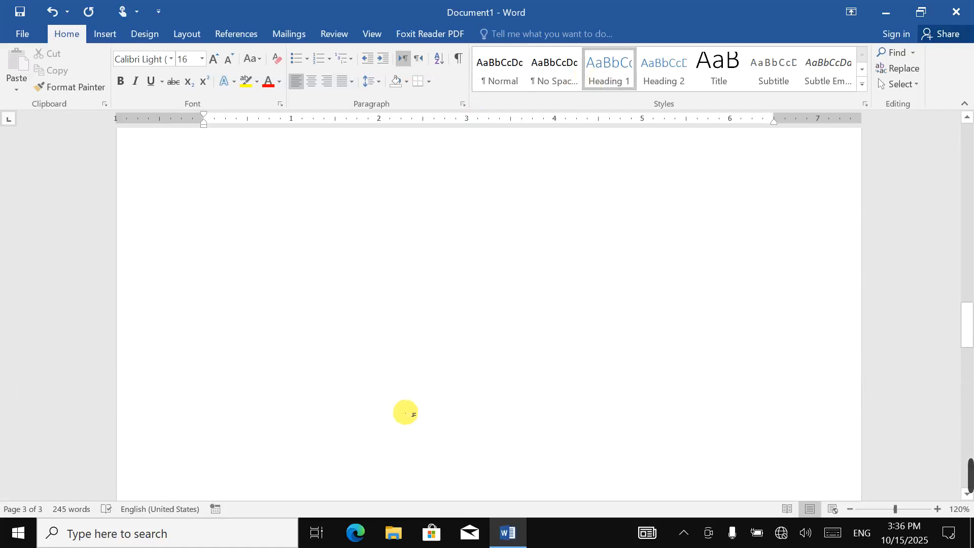
pyautogui.scroll(15, 413, 415)
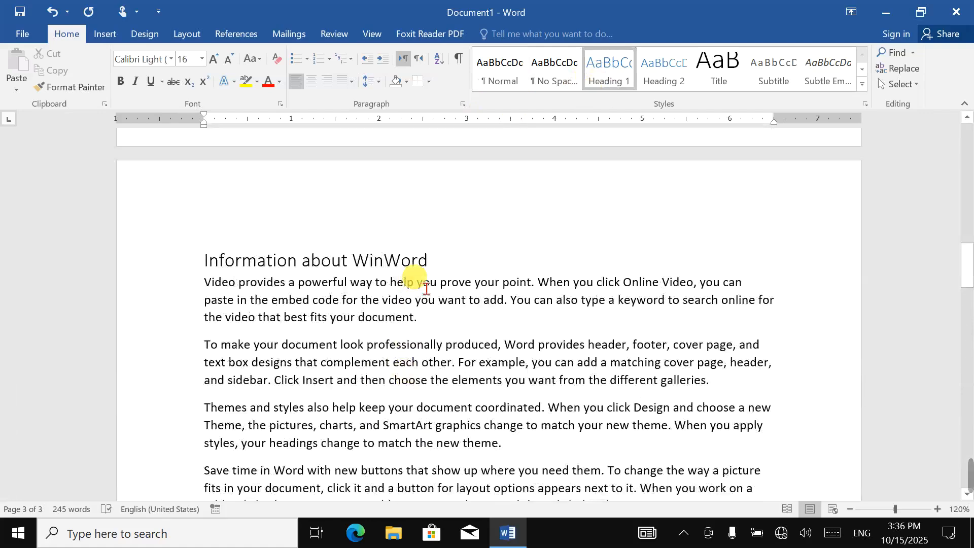
pyautogui.click(472, 266)
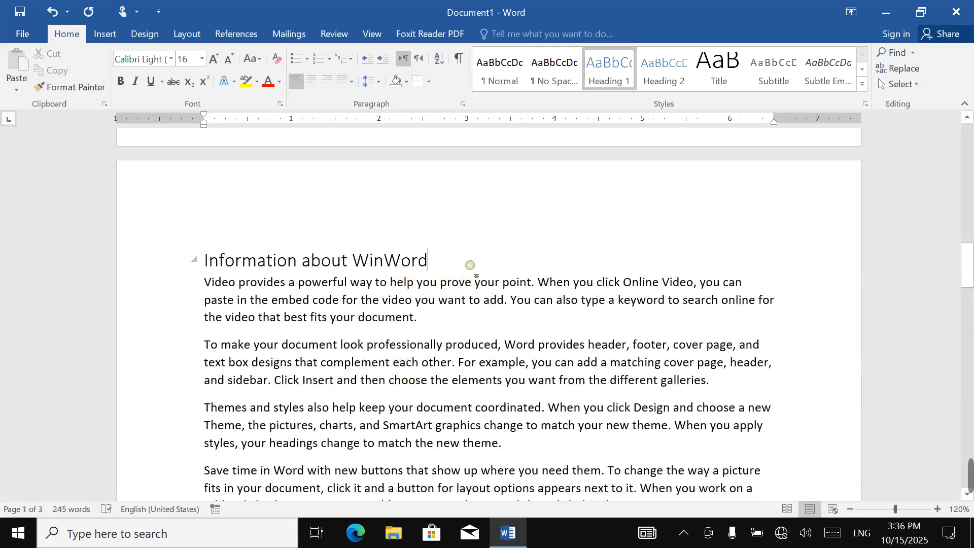
pyautogui.click(650, 80)
pyautogui.click(625, 80)
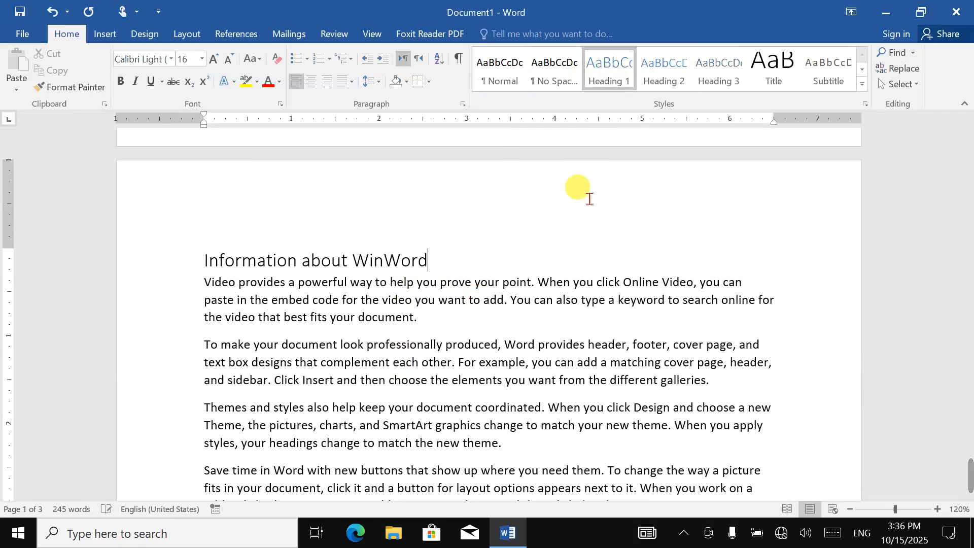
# Delete the entire content of the document.
pyautogui.hotkey('ctrl', 'a')
pyautogui.press('Delete')
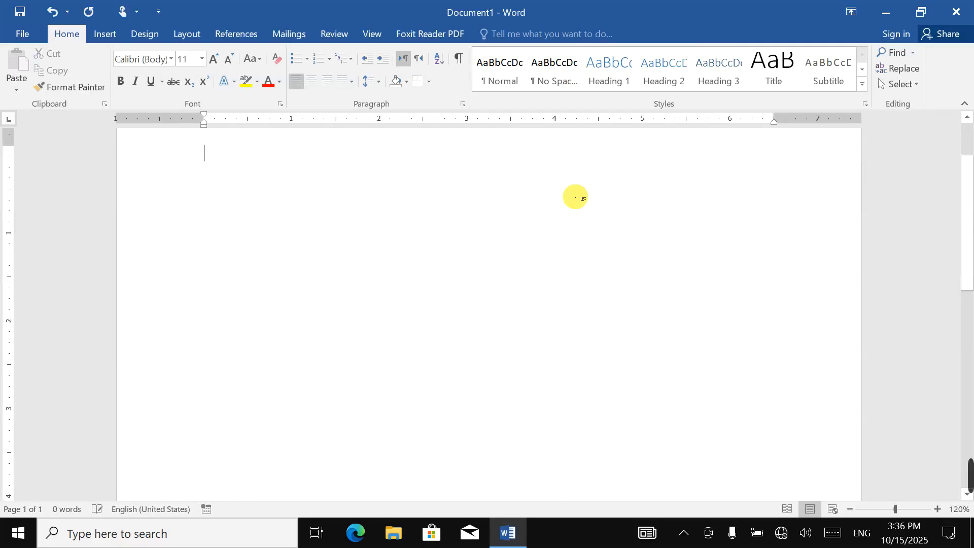
# Insert a page break in the empty document and enter "WinWord" on the second page in the Heading 1 style.
pyautogui.hotkey('ctrl', 'Return')
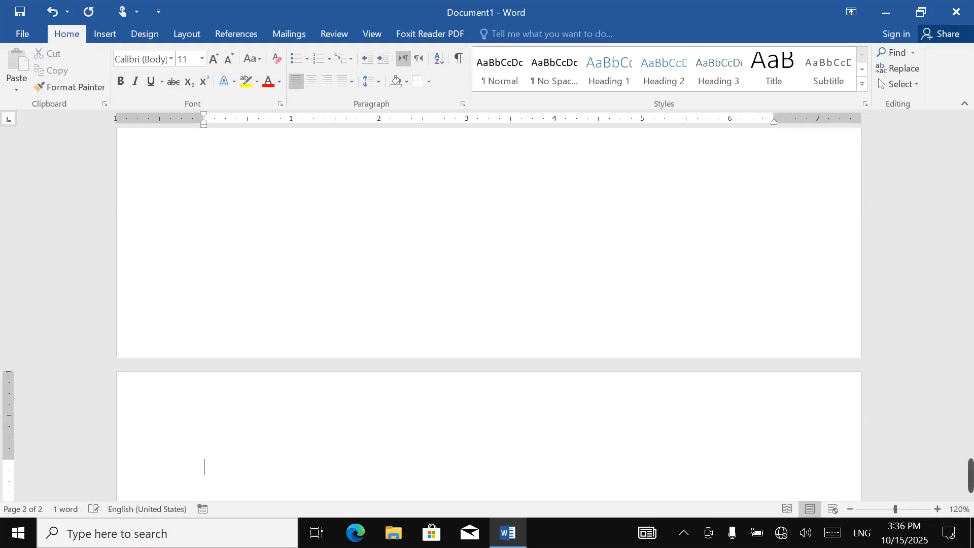
pyautogui.write('Win')
pyautogui.write('wro')
pyautogui.write('ord')
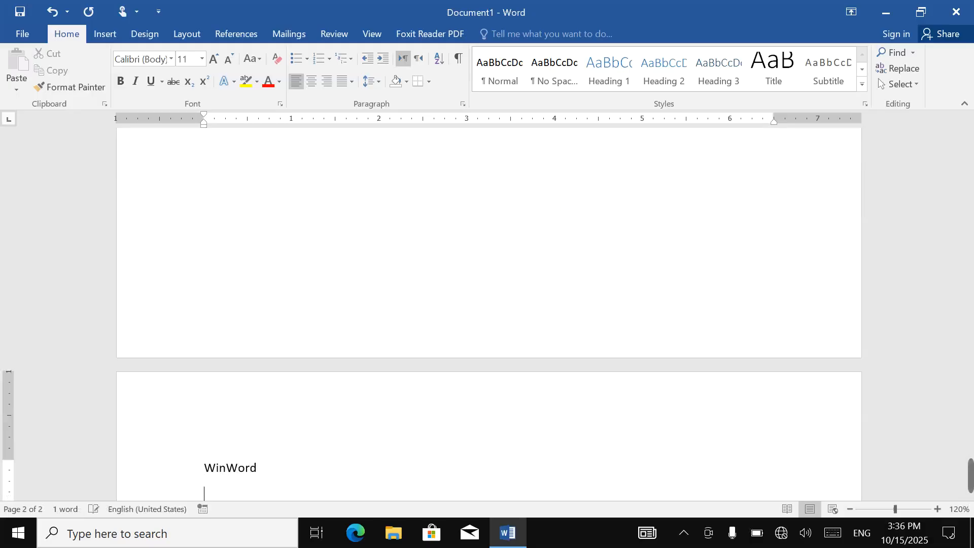
pyautogui.click(287, 485)
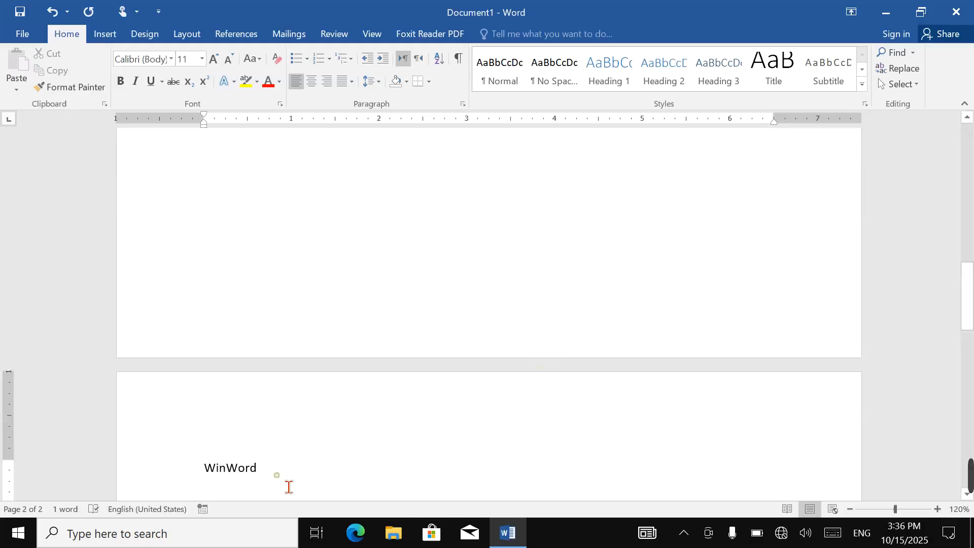
pyautogui.click(613, 81)
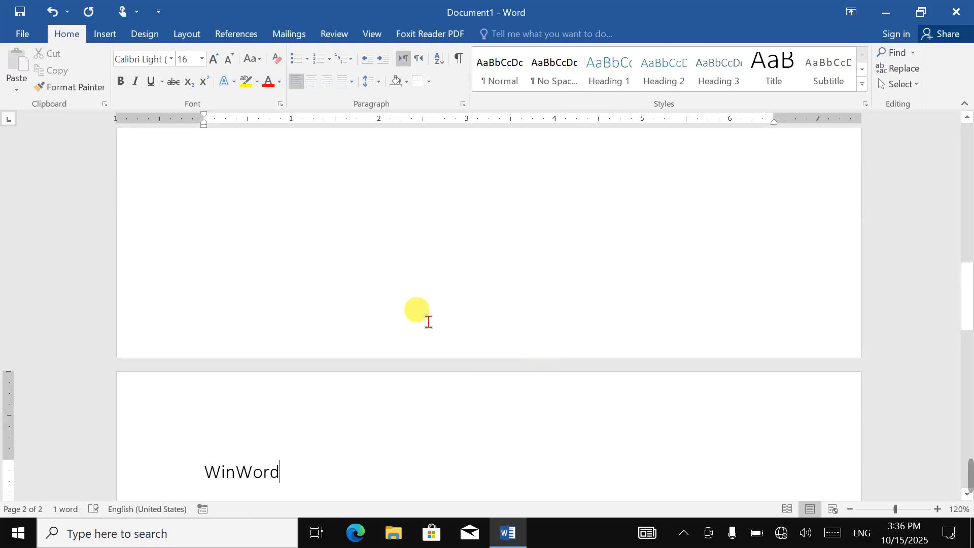
# Generate sample paragraphs with =rand() below the "WinWord" heading.
pyautogui.press('Return')
pyautogui.write('=ran')
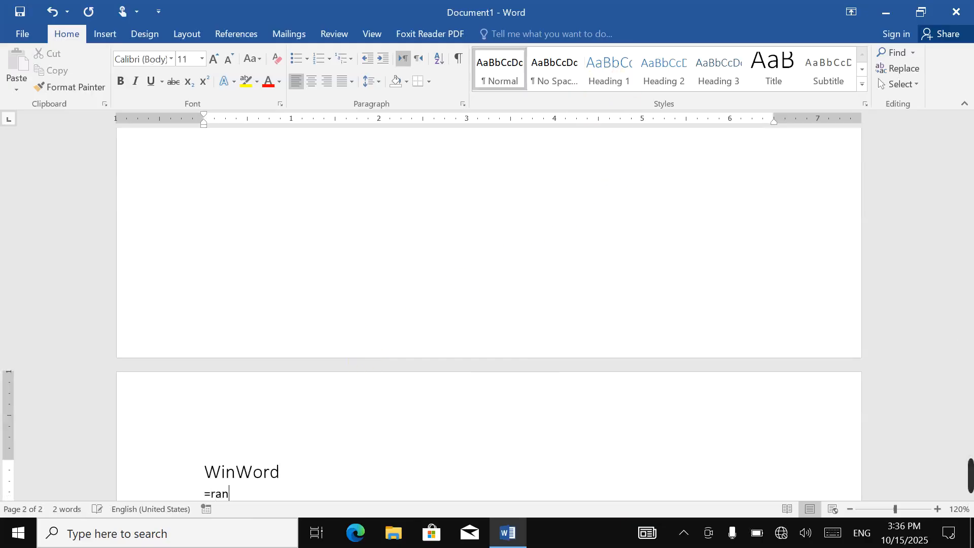
pyautogui.write('d()')
pyautogui.press('Return')
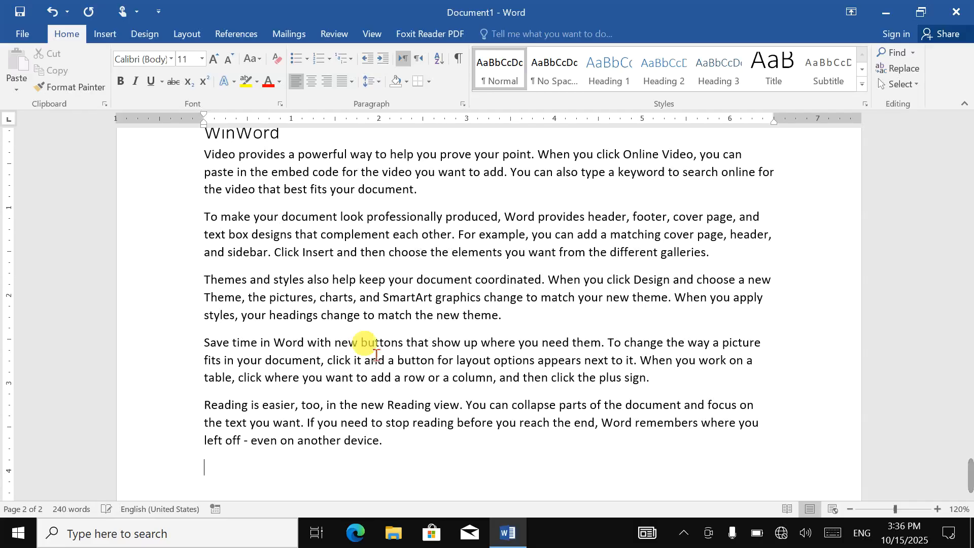
# Add "Excel" as a Heading 1 on a new third page and generate =rand() sample paragraphs below it.
pyautogui.write('Excel')
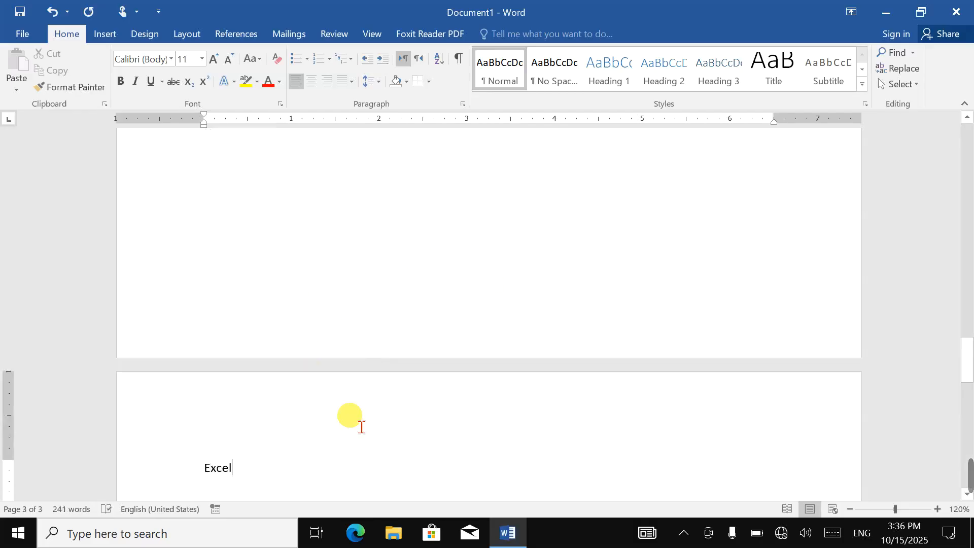
pyautogui.click(608, 74)
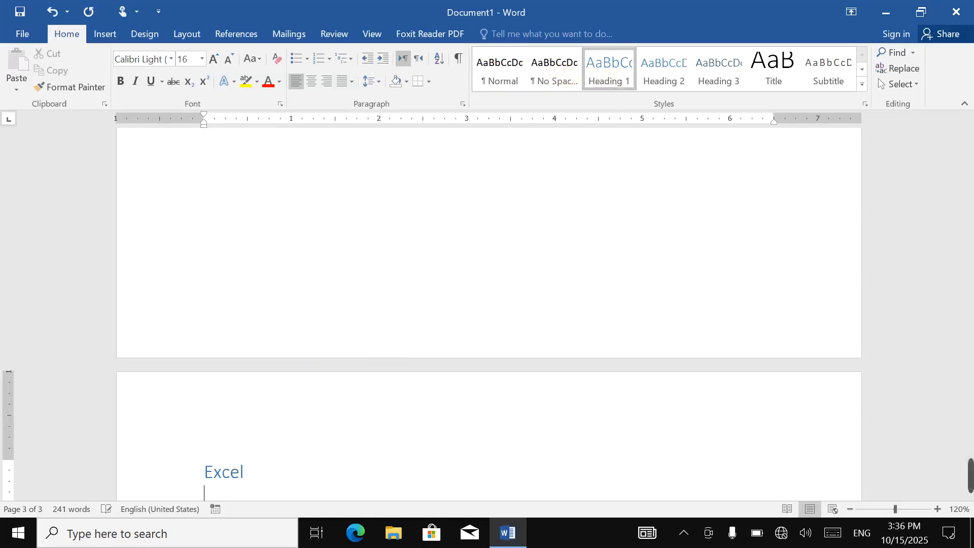
pyautogui.press('Return')
pyautogui.write('=rand()')
pyautogui.press('Return')
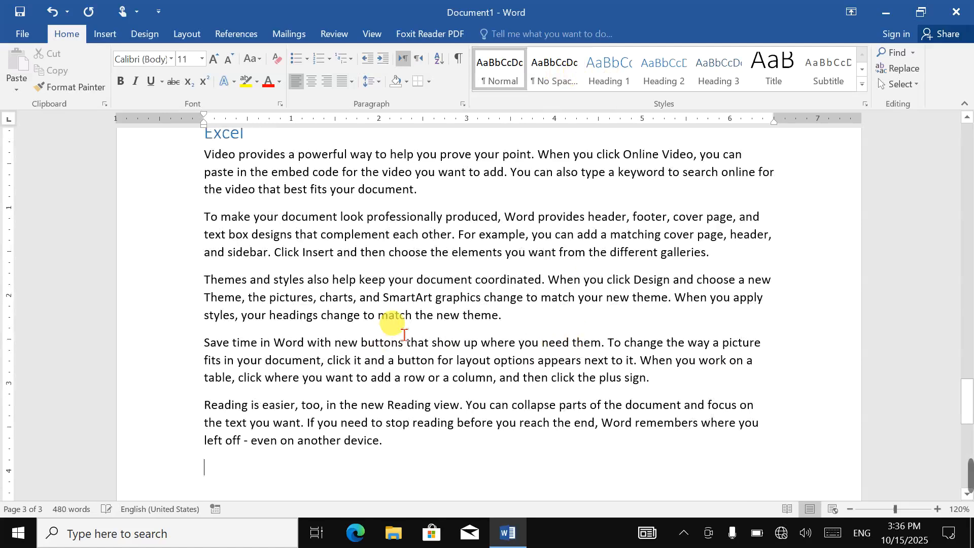
# Insert a page break and enter "Power Point" on the fourth page in the Heading 1 style.
pyautogui.hotkey('ctrl', 'Return')
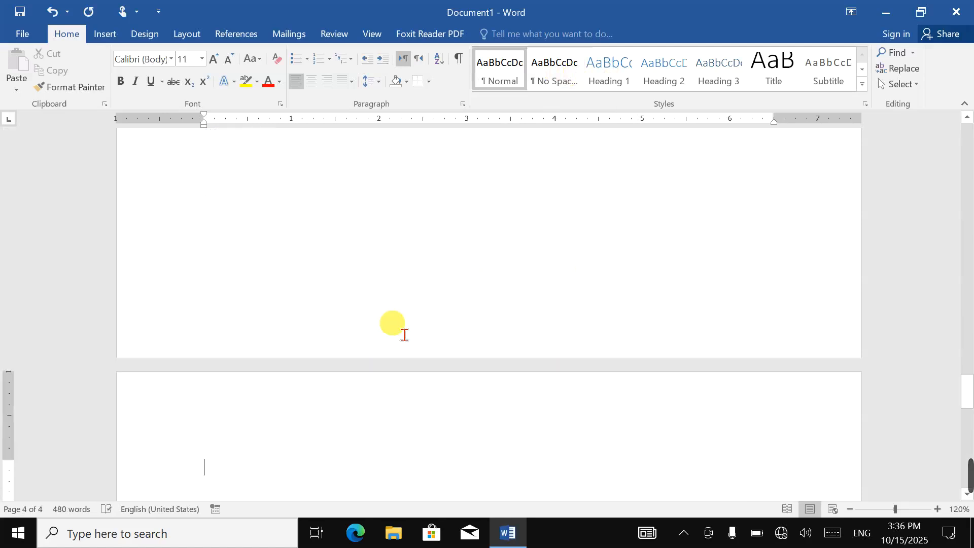
pyautogui.write('Power Pint')
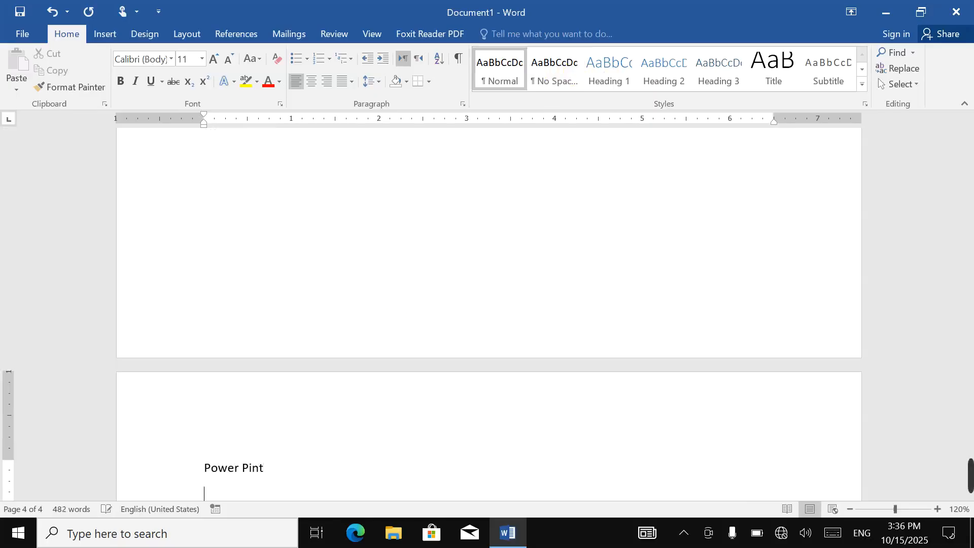
pyautogui.press('BackSpace')
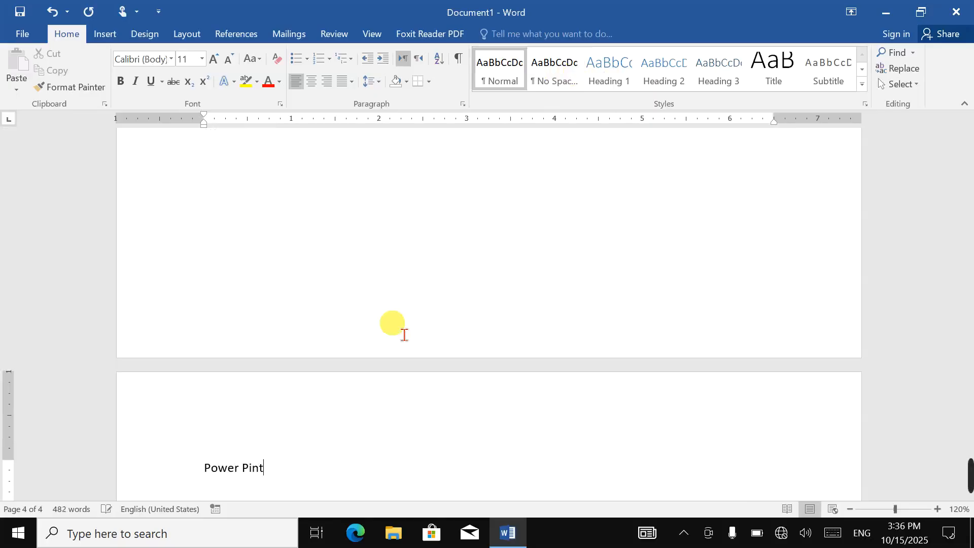
pyautogui.press('BackSpace')
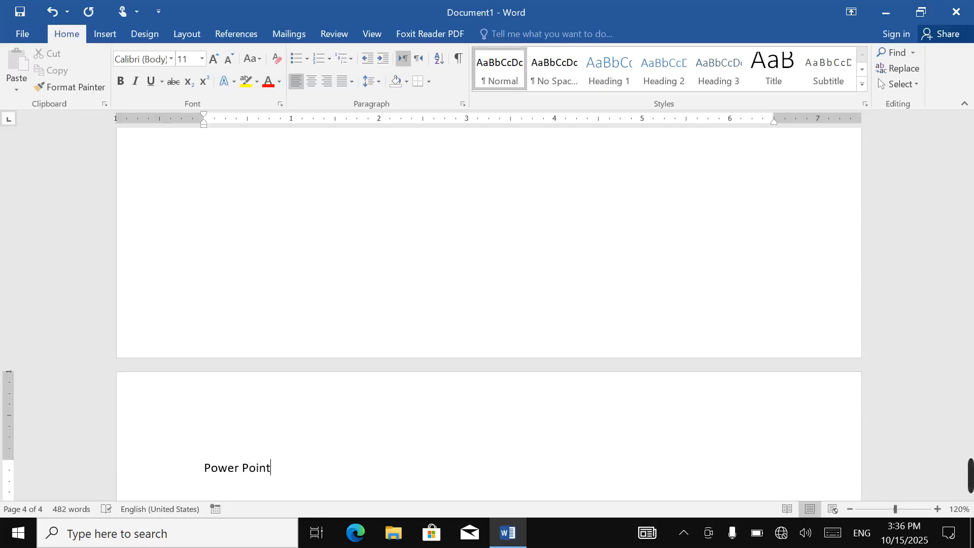
pyautogui.click(609, 68)
# Generate sample paragraphs with =rand() below the "Power Point" heading.
pyautogui.press('Return')
pyautogui.write('=ran')
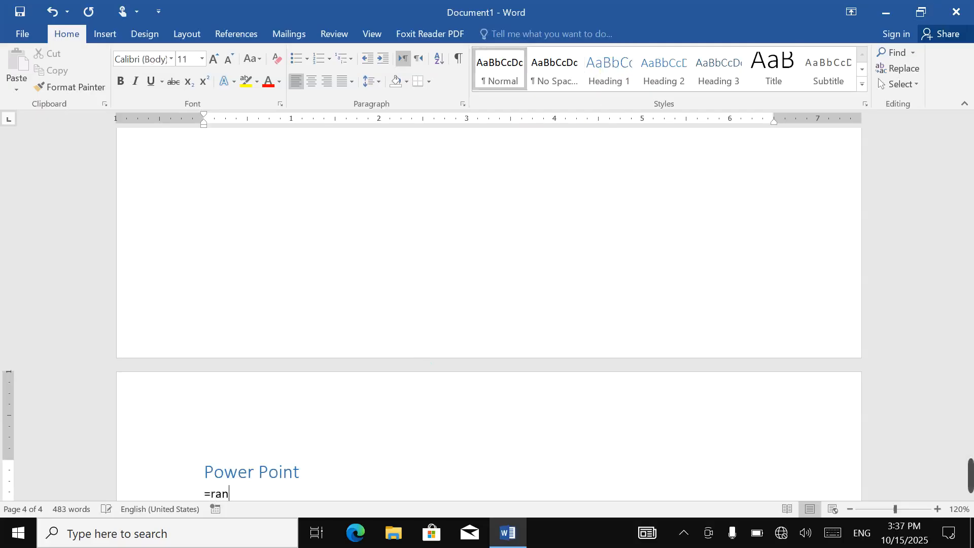
pyautogui.write('d()')
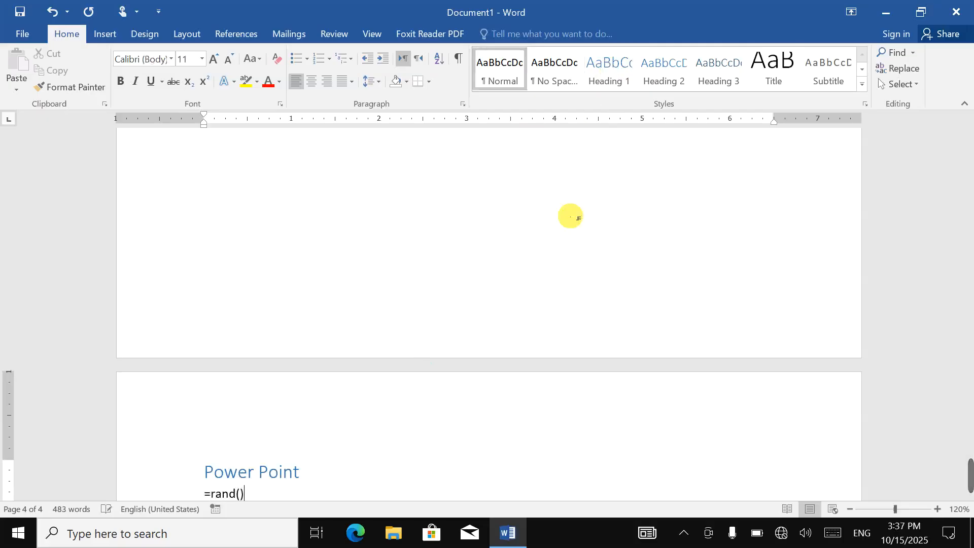
pyautogui.press('Return')
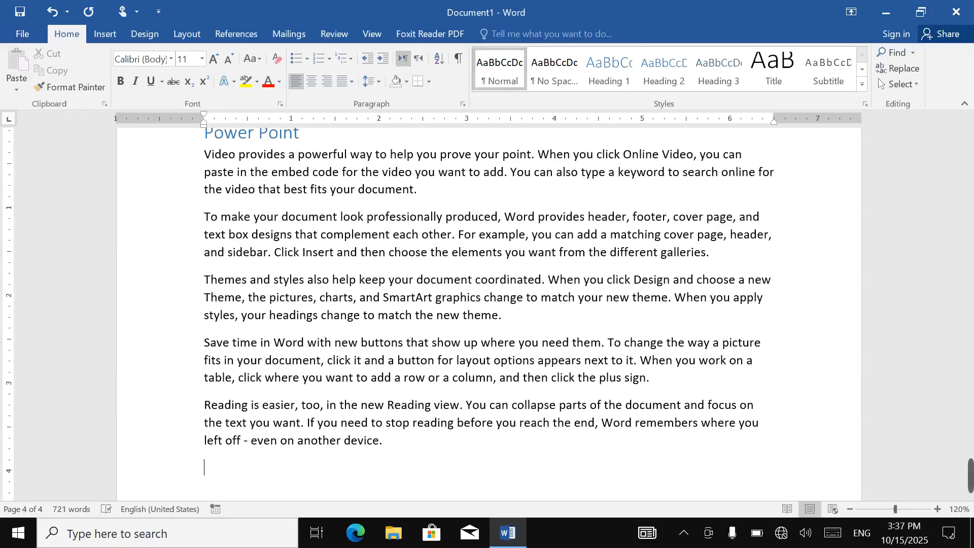
# Add "Windows" as a Heading 1 on a new fifth page and generate =rand() sample paragraphs below it.
pyautogui.hotkey('ctrl', 'Return')
pyautogui.write('Windows')
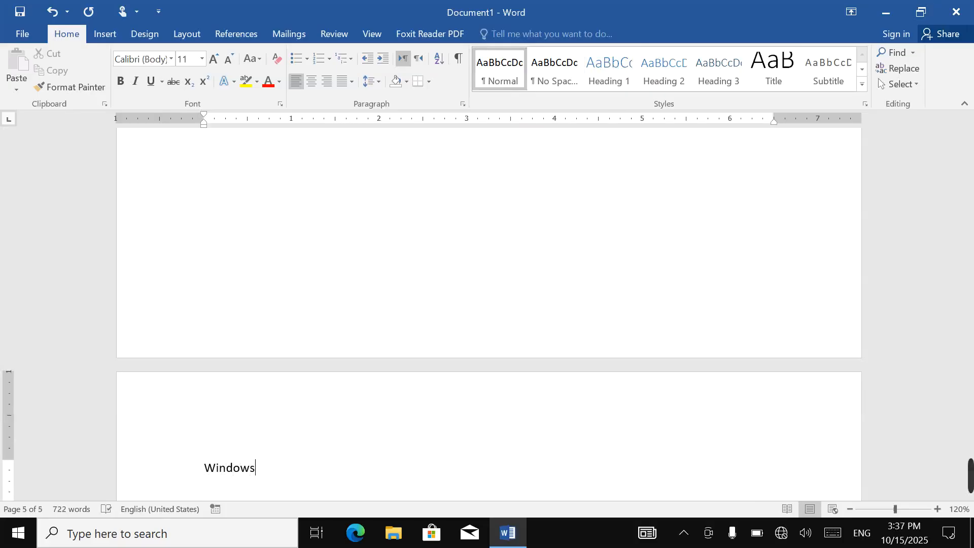
pyautogui.click(616, 79)
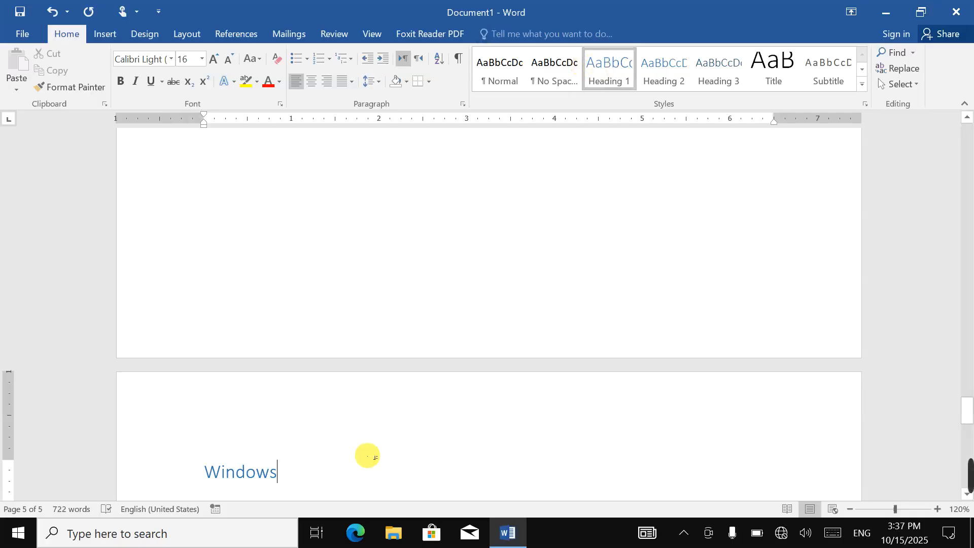
pyautogui.press('Return')
pyautogui.write('=rand')
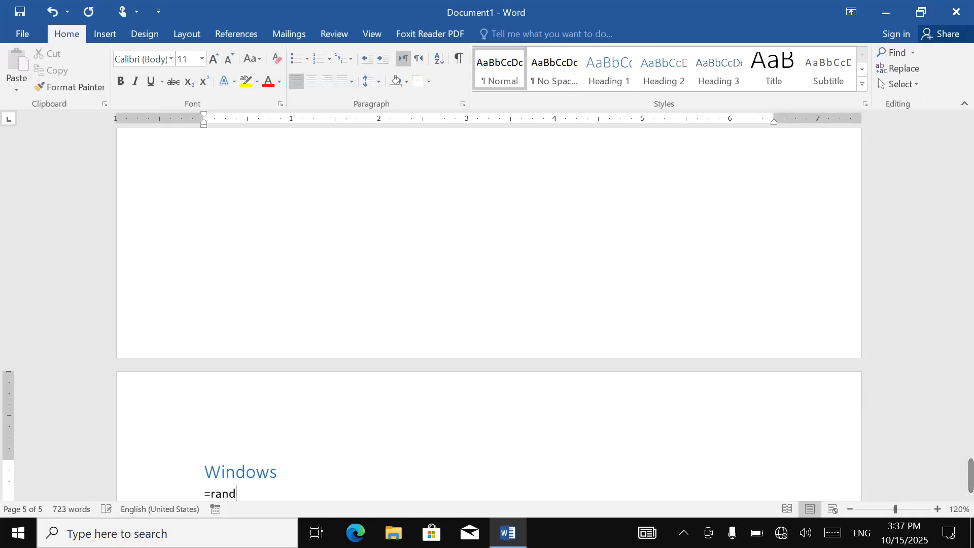
pyautogui.write('()')
pyautogui.press('Return')
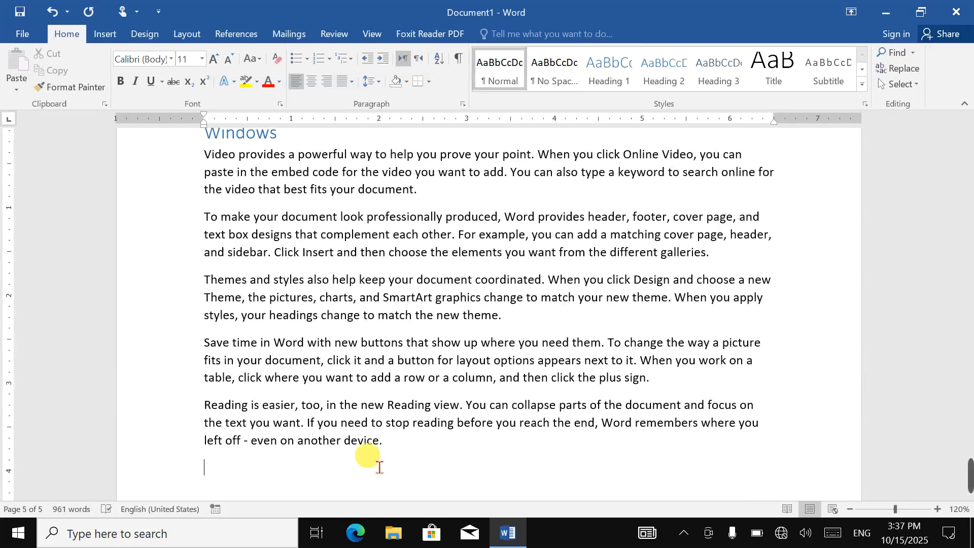
# Enter "Control Panel" below the sample text of the "Windows" section and apply the Heading 2 style to it.
pyautogui.write('C')
pyautogui.press('Menu')
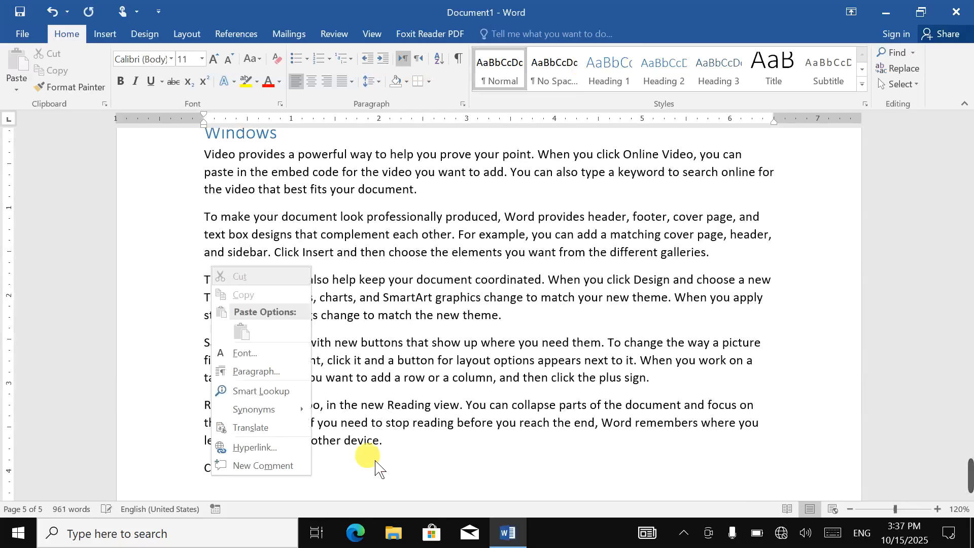
pyautogui.click(377, 463)
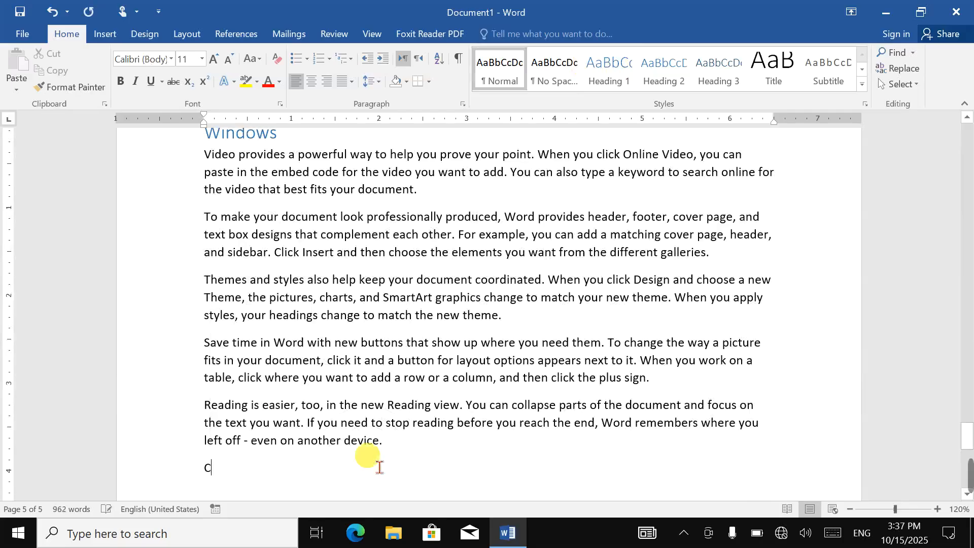
pyautogui.write('ontrol ')
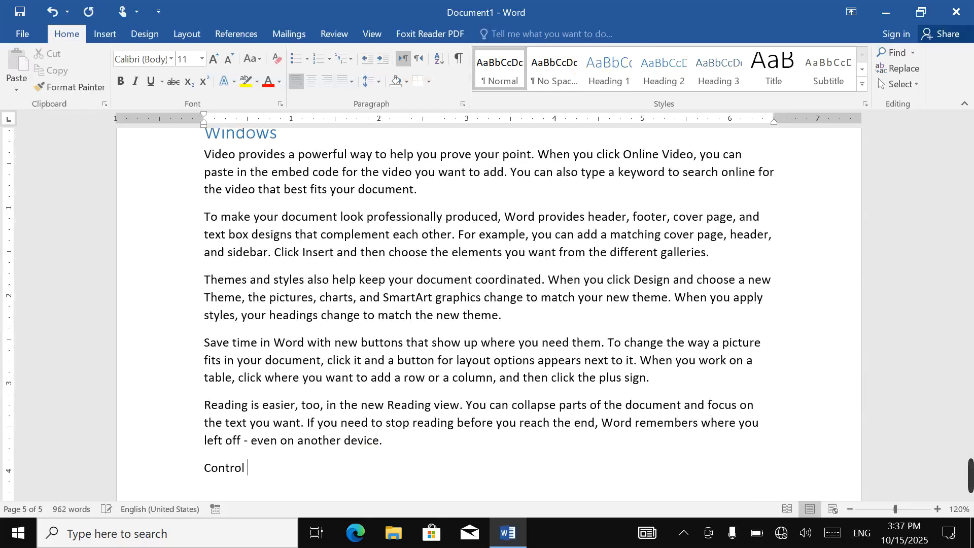
pyautogui.write('Panel')
pyautogui.click(670, 76)
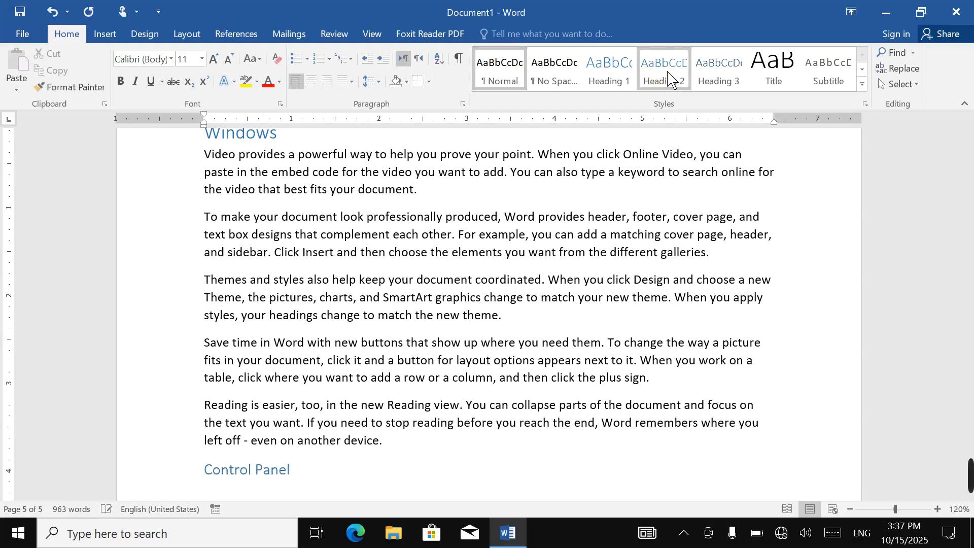
pyautogui.scroll(1, 497, 381)
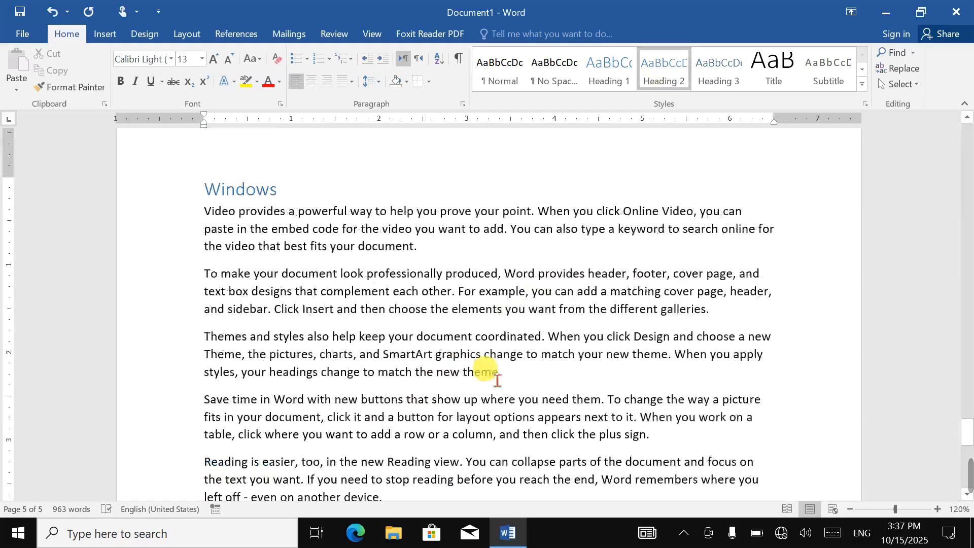
pyautogui.moveTo(967, 432); pyautogui.dragTo(967, 137)
pyautogui.click(378, 240)
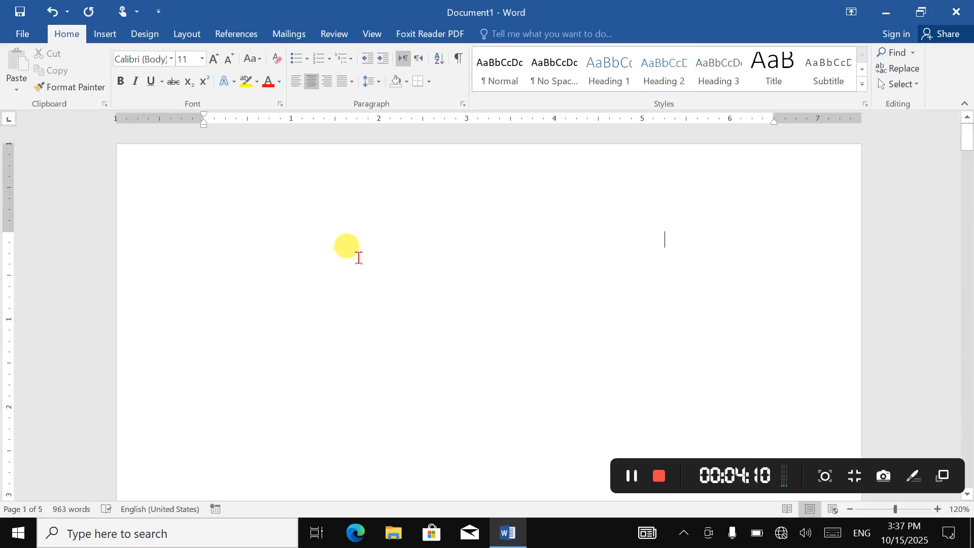
pyautogui.hotkey('ctrl', 'l')
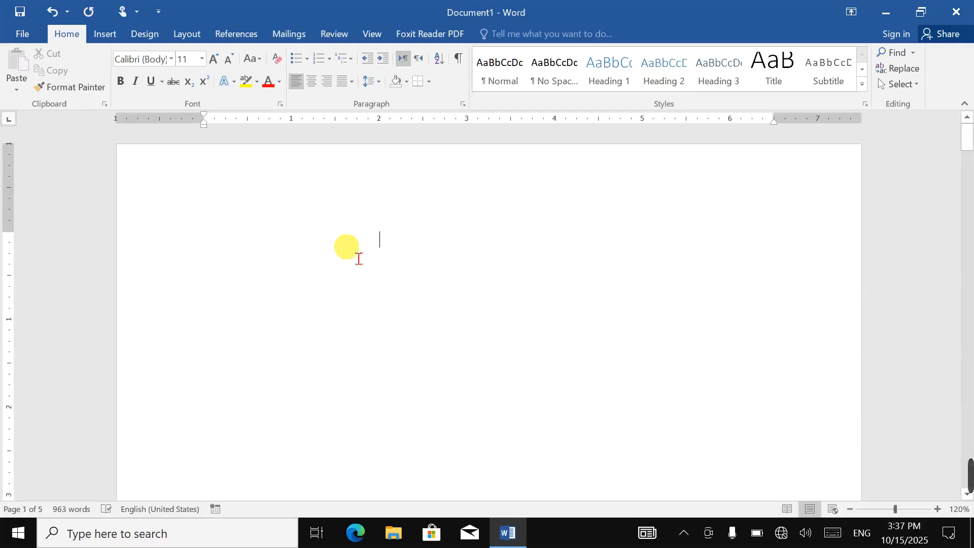
pyautogui.hotkey('ctrl', 'Return')
pyautogui.write('Ta')
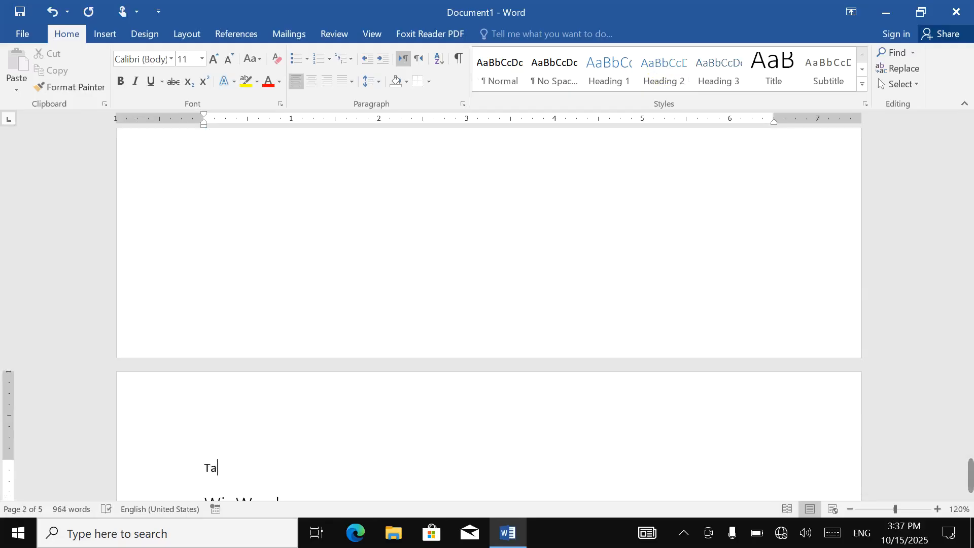
pyautogui.press('BackSpace')
pyautogui.press('BackSpace')
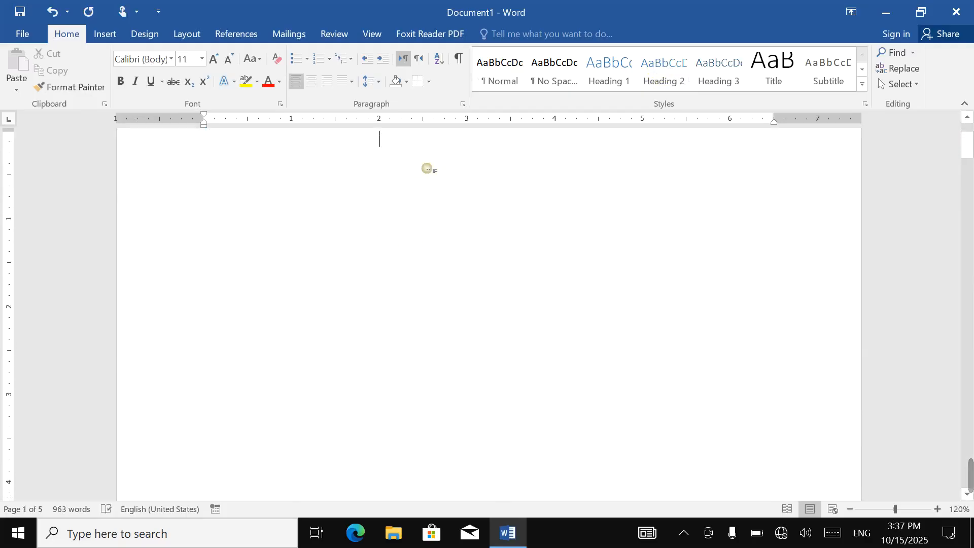
pyautogui.scroll(2, 433, 171)
pyautogui.write('d')
pyautogui.press('BackSpace')
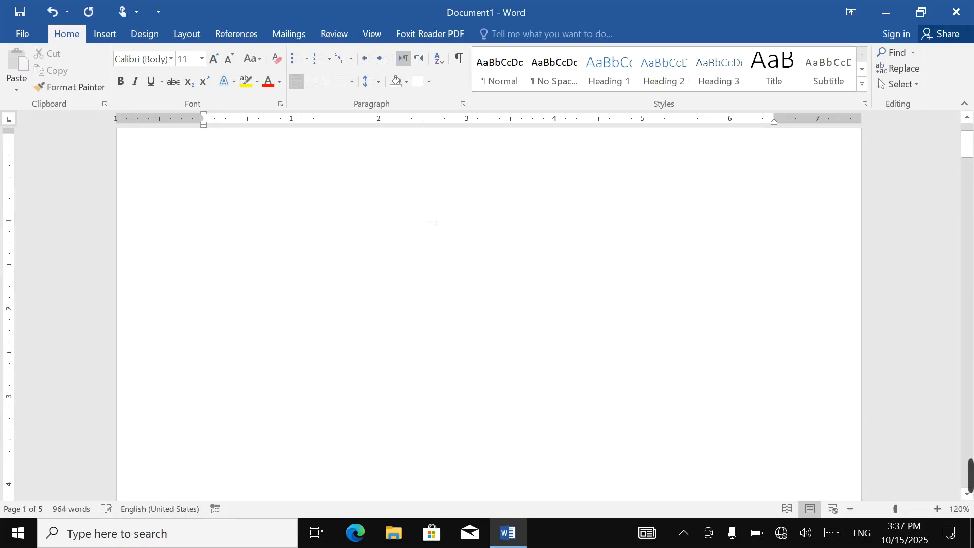
pyautogui.doubleClick(436, 196)
pyautogui.scroll(2, 447, 218)
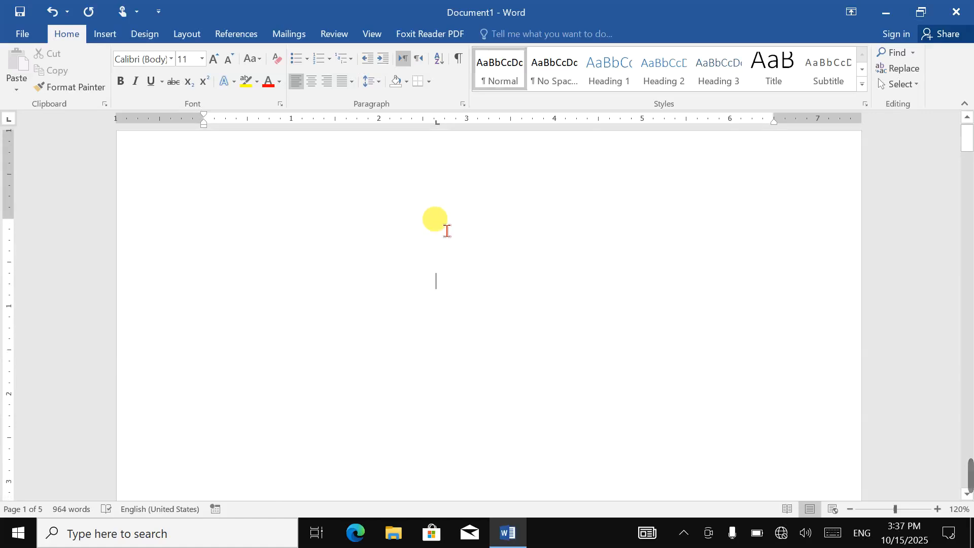
pyautogui.write('f')
pyautogui.hotkey('ctrl', 'Home')
pyautogui.write('df')
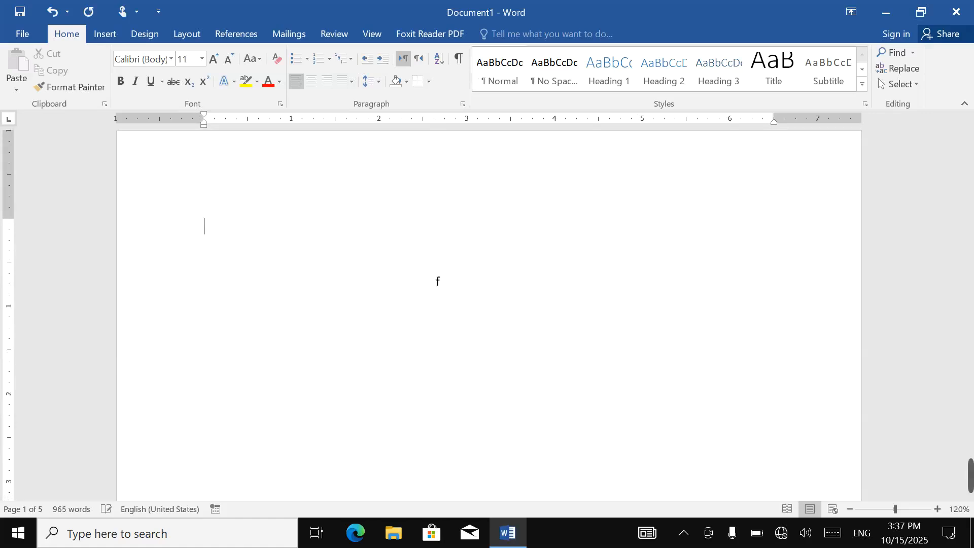
pyautogui.hotkey('ctrl', 'z')
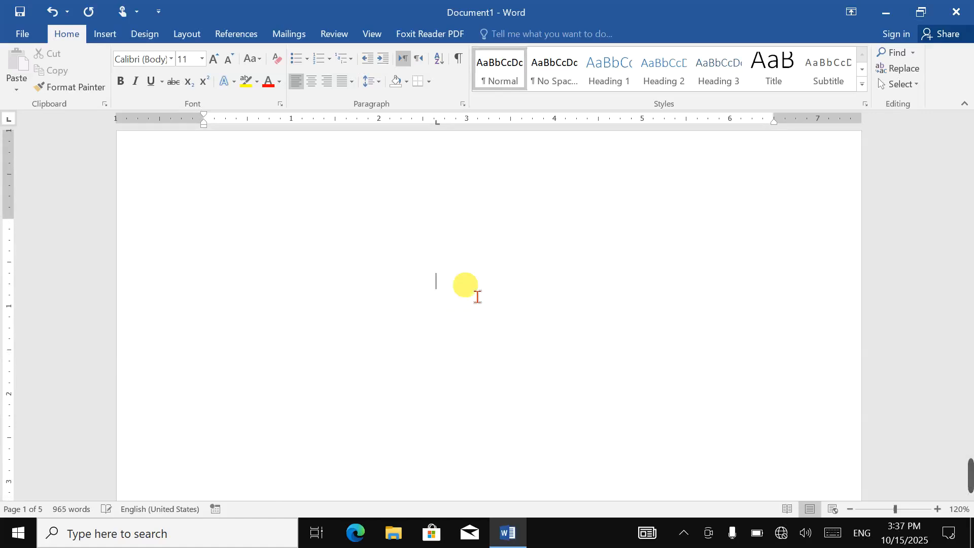
pyautogui.hotkey('ctrl', 'z')
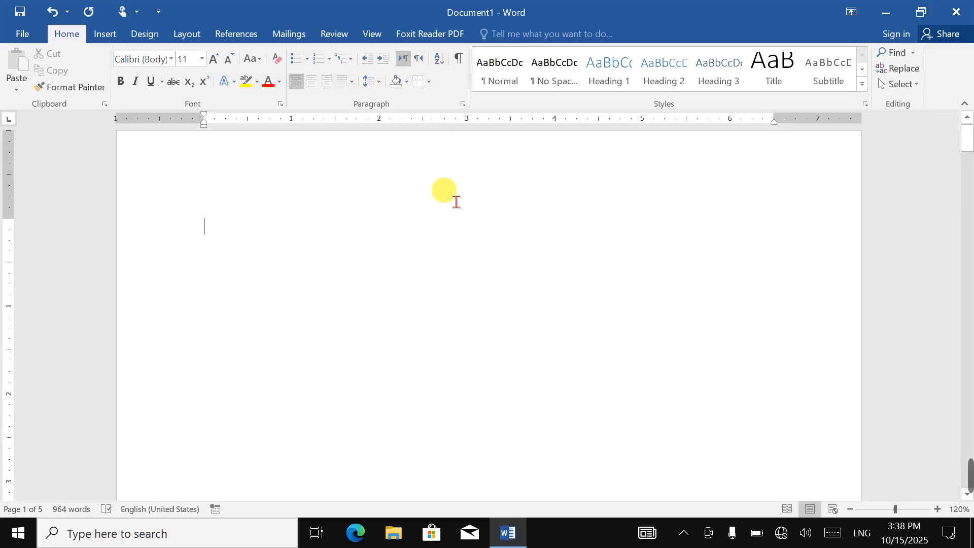
# Enter the centred title "Table of Contents" at the start of the empty first page, followed by a new line.
pyautogui.write('T')
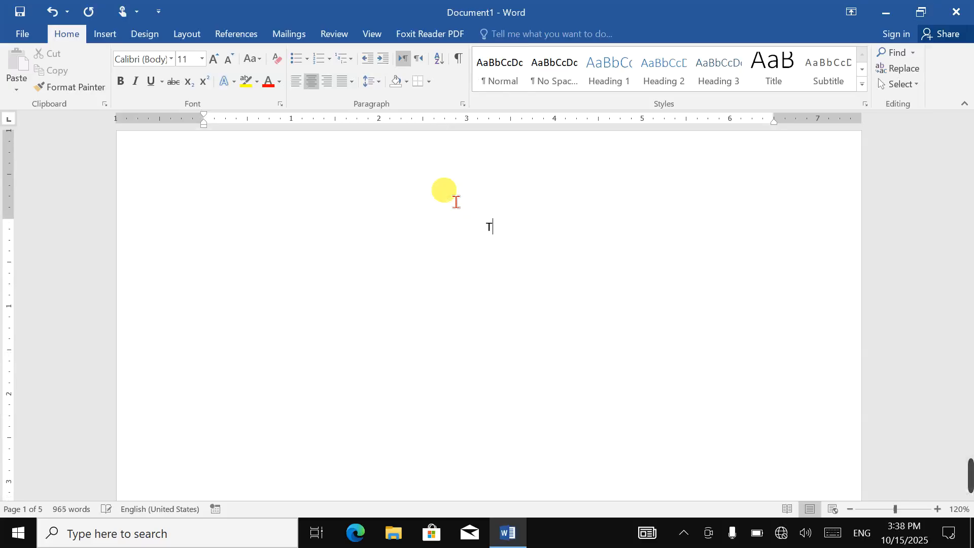
pyautogui.write('able of Contents')
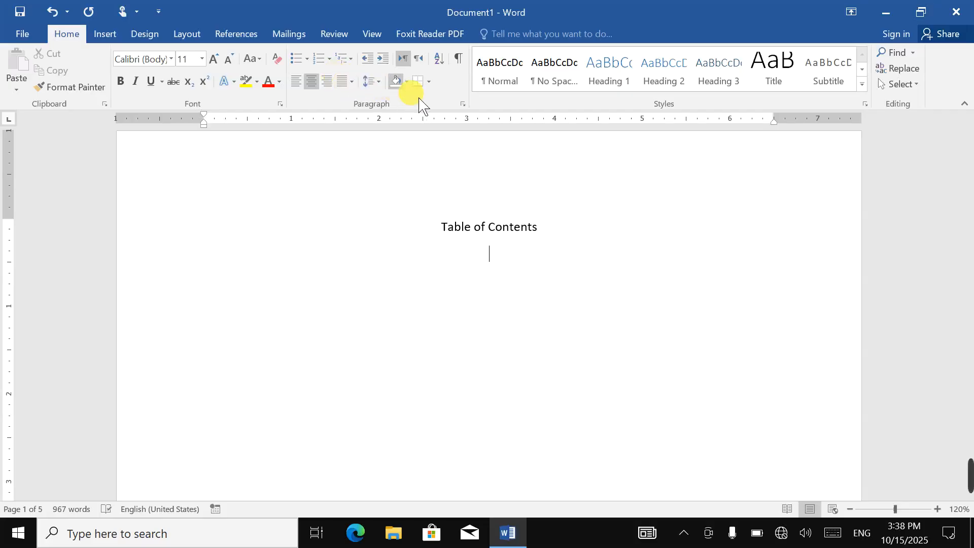
pyautogui.click(463, 104)
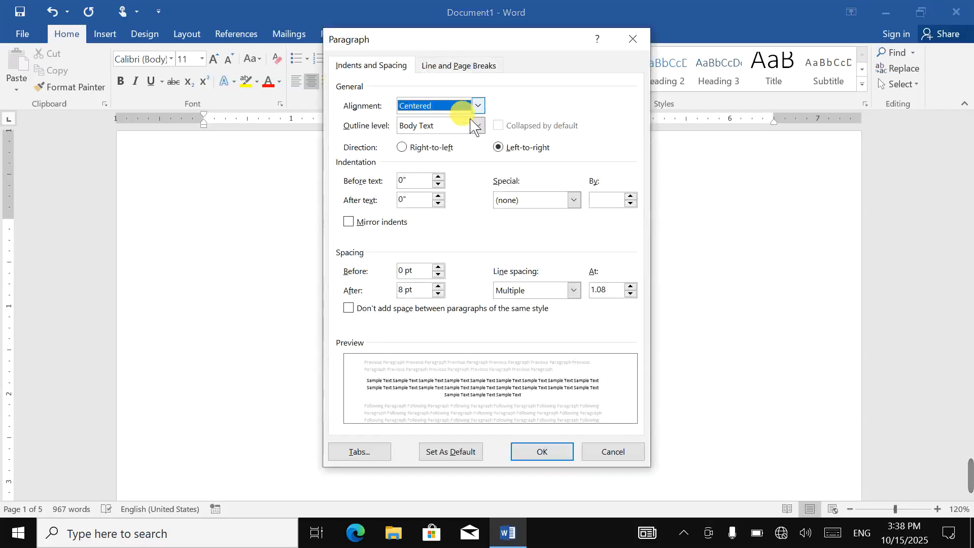
pyautogui.click(477, 126)
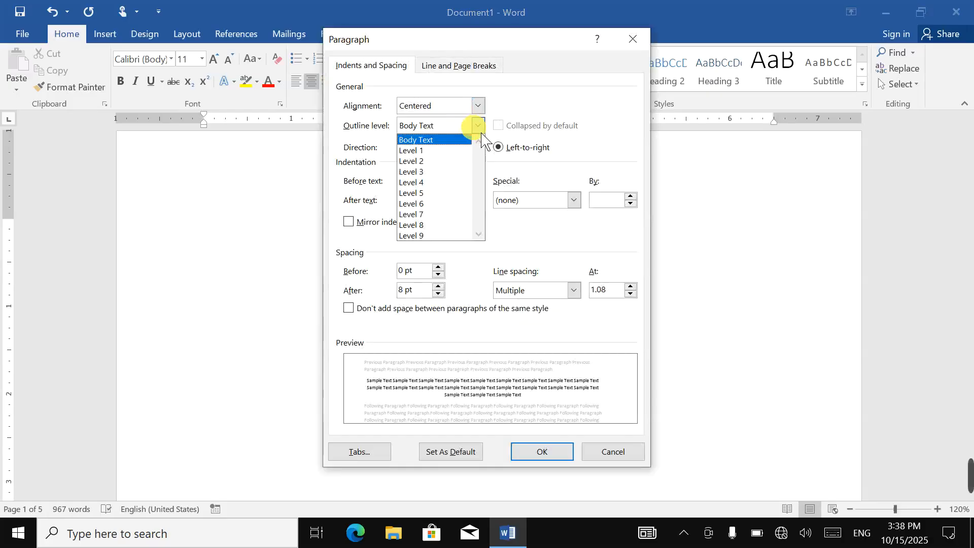
pyautogui.click(638, 44)
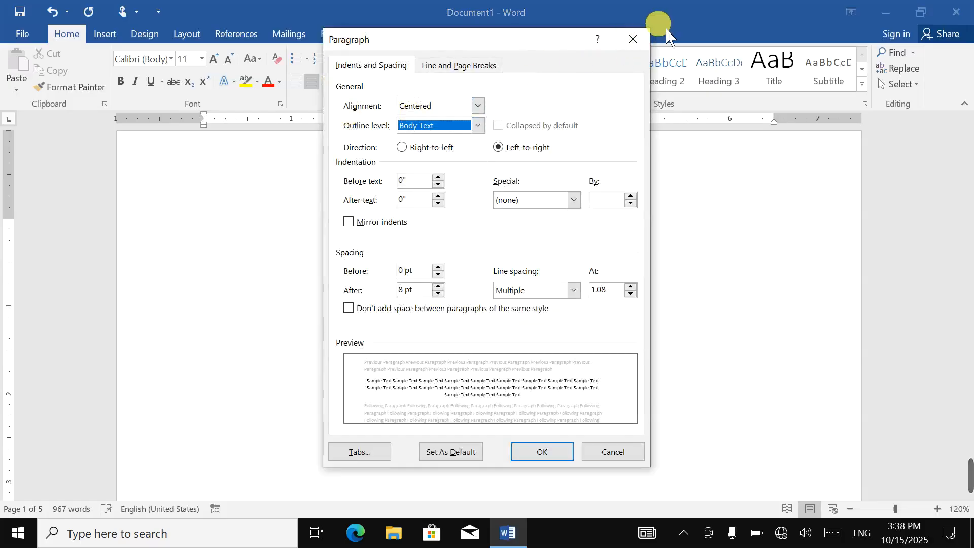
pyautogui.click(633, 39)
# Insert a custom table of contents below the title, with the template format, dotted tab leader and 3 levels.
pyautogui.click(106, 33)
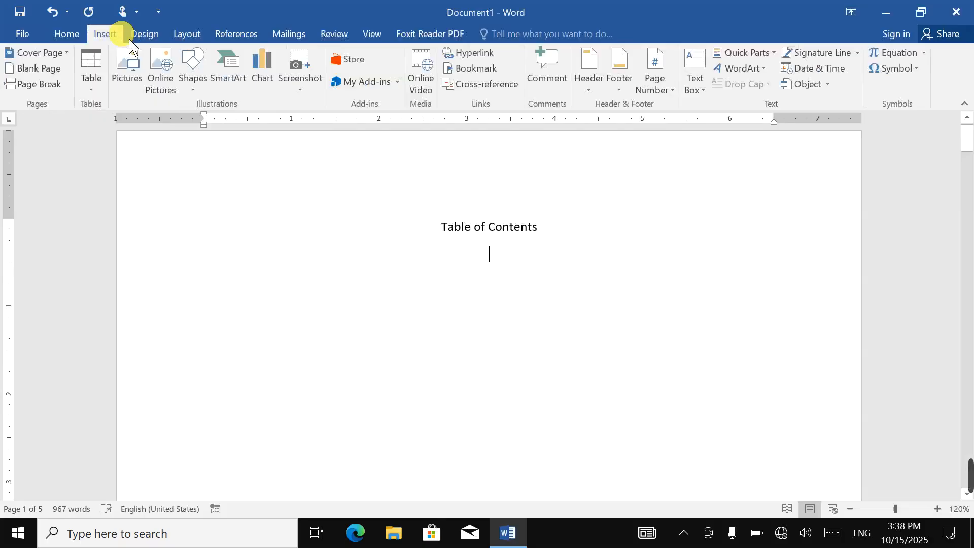
pyautogui.click(149, 36)
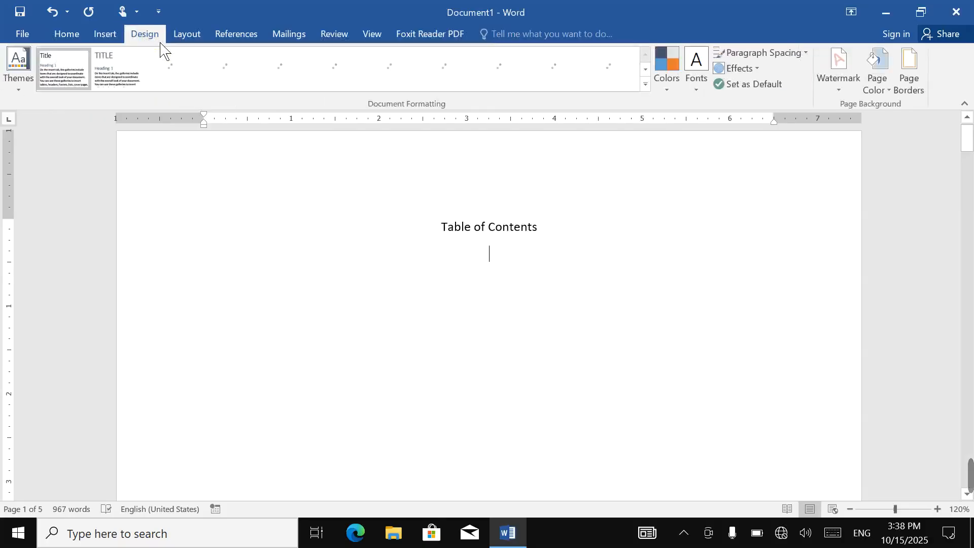
pyautogui.click(190, 36)
pyautogui.click(242, 35)
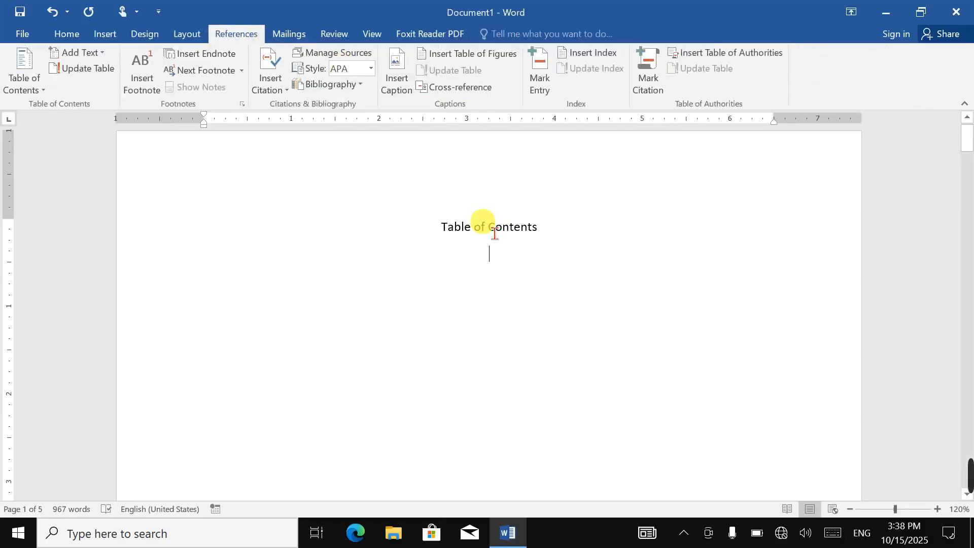
pyautogui.click(39, 87)
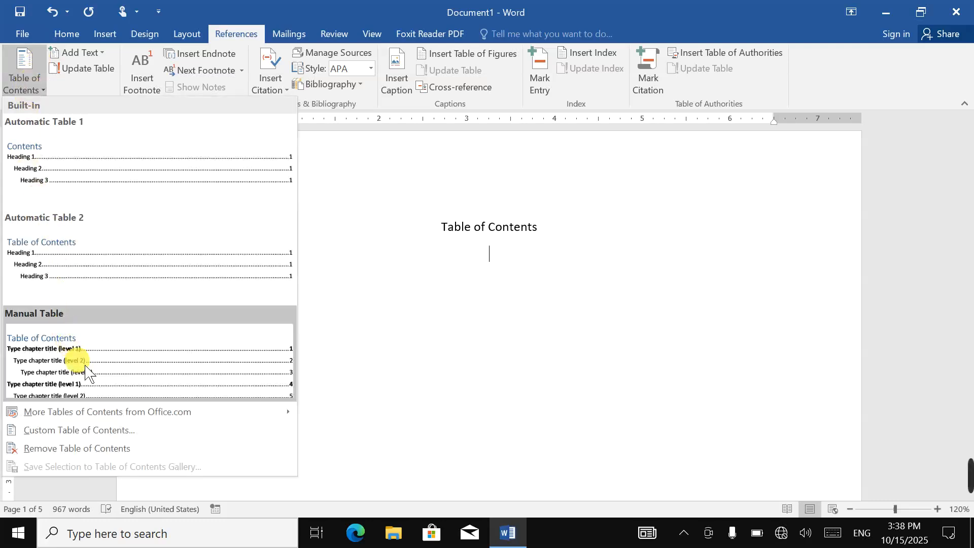
pyautogui.click(121, 432)
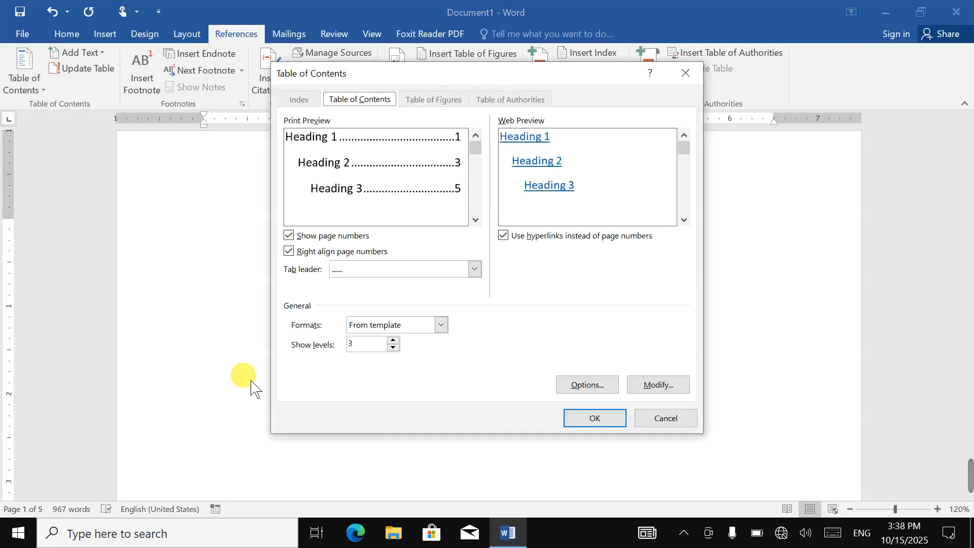
pyautogui.click(584, 422)
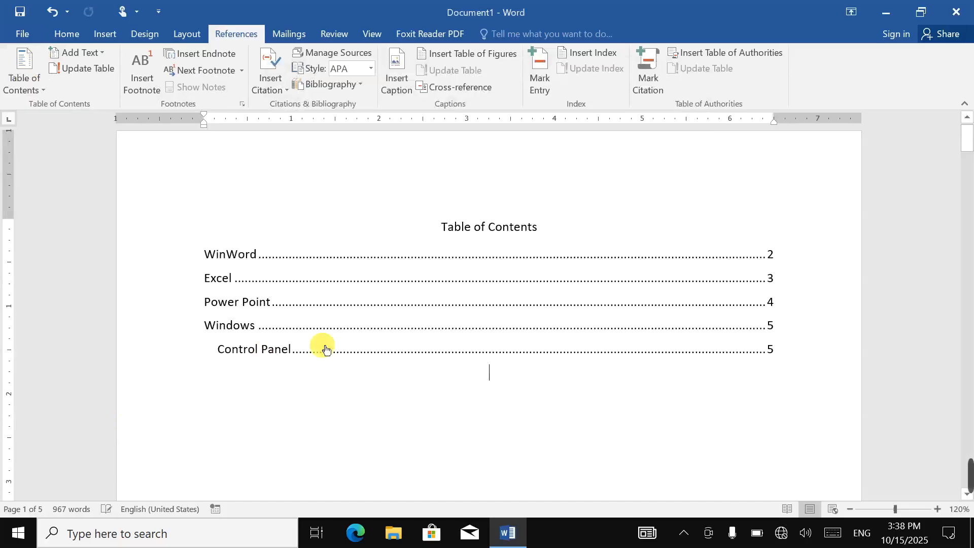
# Follow the "Excel" and "Control Panel" entries of the table of contents to their headings, returning to the first page each time.
pyautogui.click(253, 276)
pyautogui.scroll(7, 293, 289)
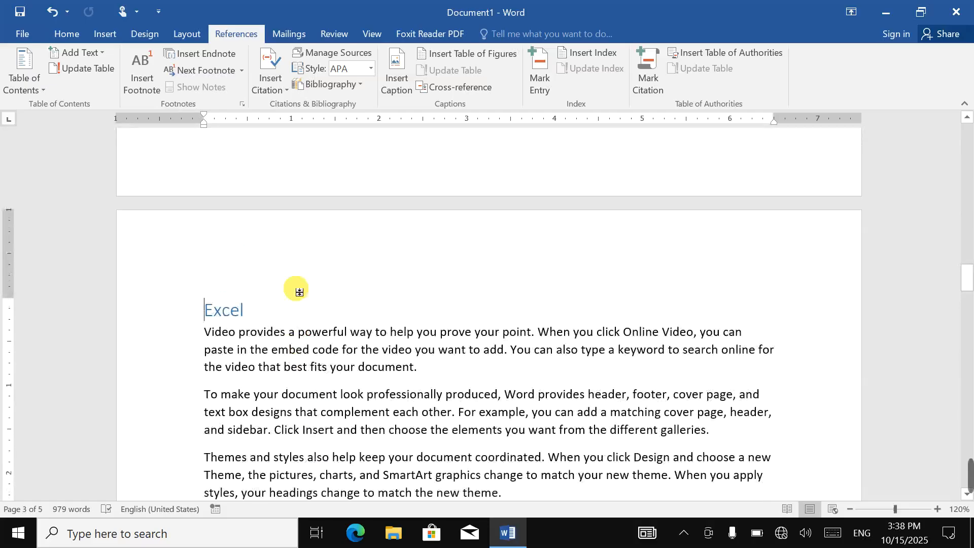
pyautogui.scroll(-3, 313, 304)
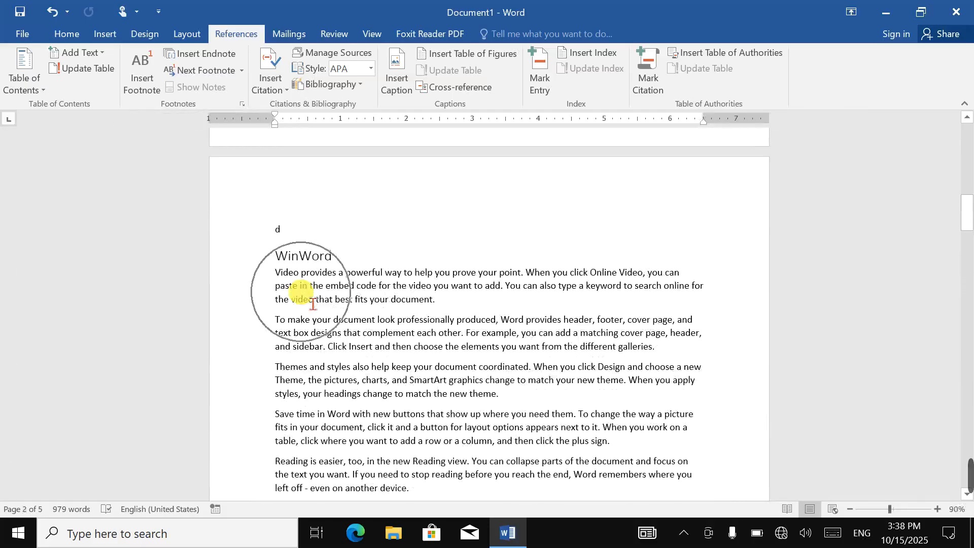
pyautogui.scroll(5, 304, 300)
pyautogui.moveTo(967, 191); pyautogui.dragTo(967, 142)
pyautogui.keyDown('ctrl'); pyautogui.click(306, 317); pyautogui.keyUp('ctrl')
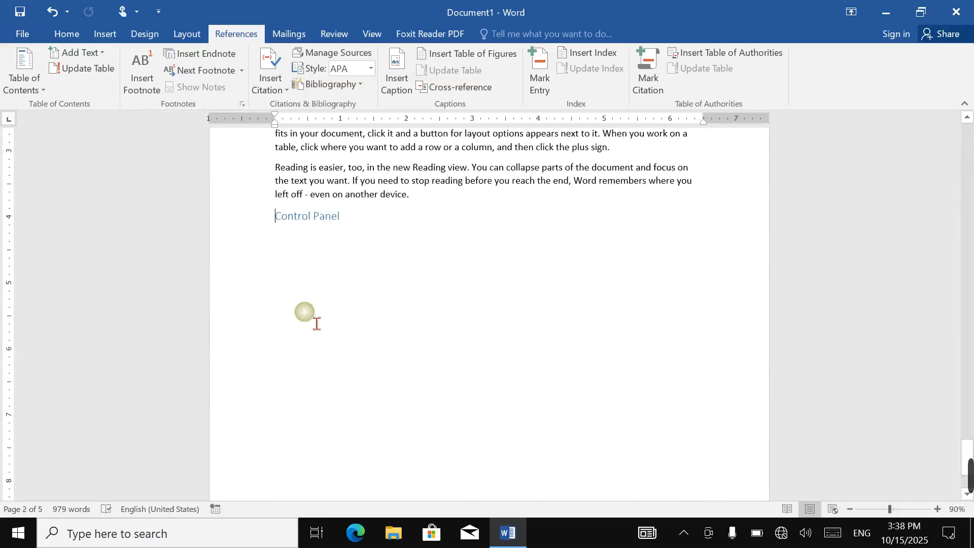
pyautogui.scroll(1, 406, 299)
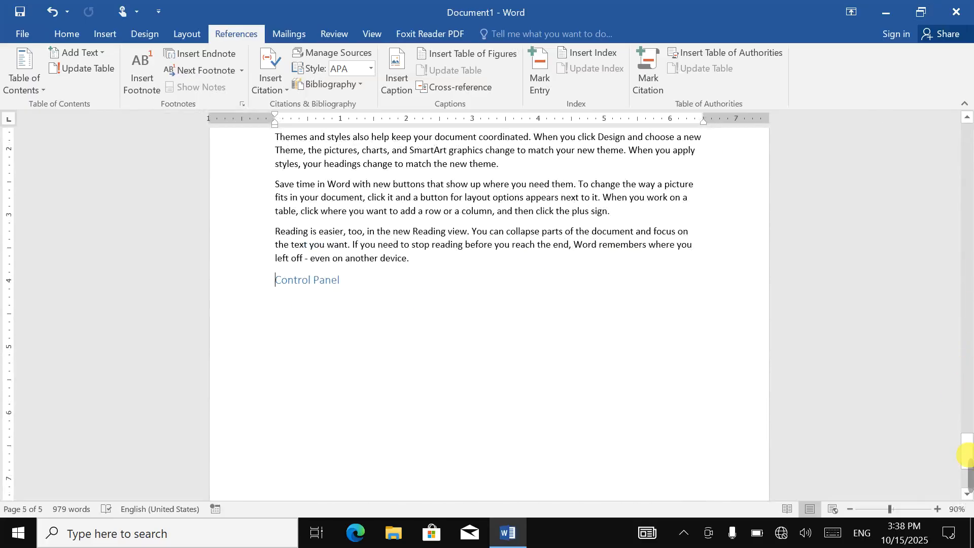
pyautogui.moveTo(966, 454); pyautogui.dragTo(967, 142)
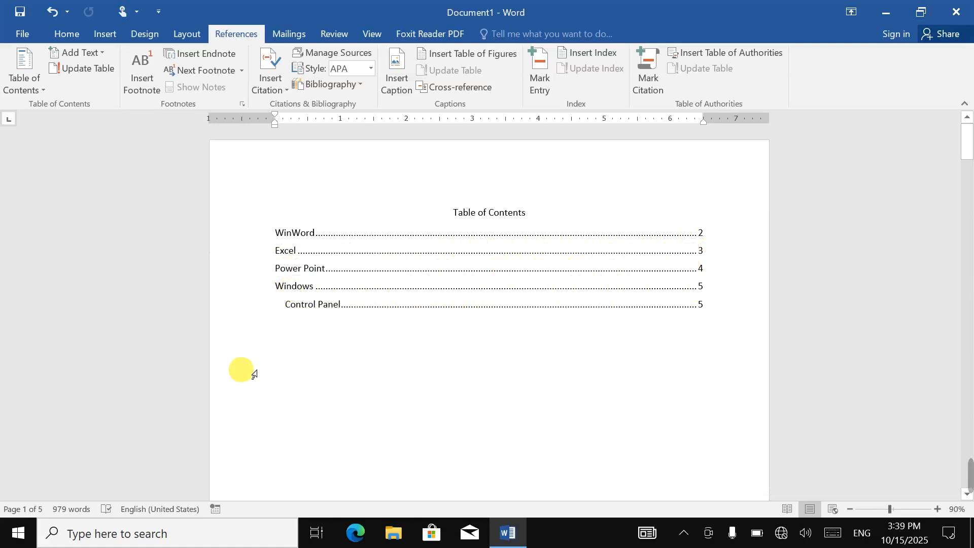
# Delete the entire content of the document, including the table of contents and all sections.
pyautogui.hotkey('ctrl', 'a')
pyautogui.press('Delete')
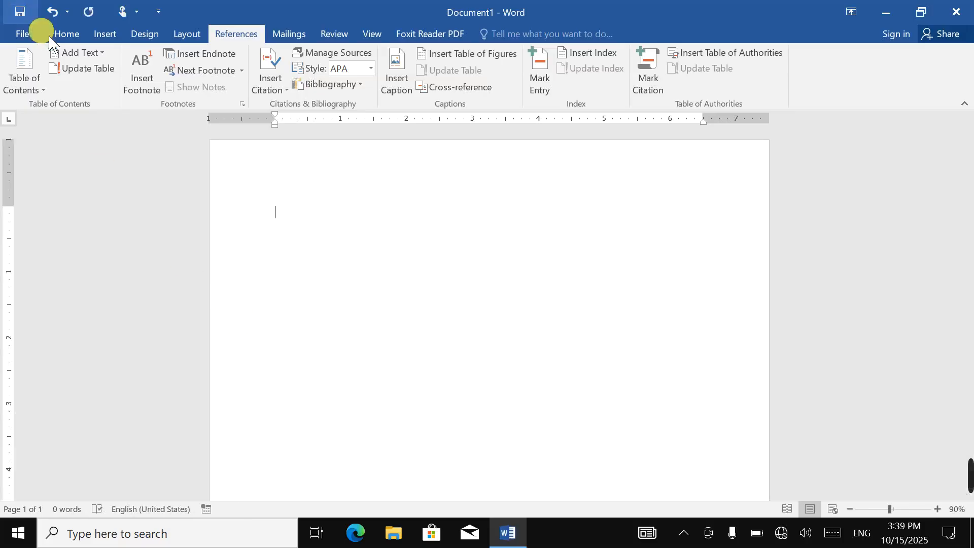
# Fill the empty document with random sample paragraphs using =rand().
pyautogui.click(66, 34)
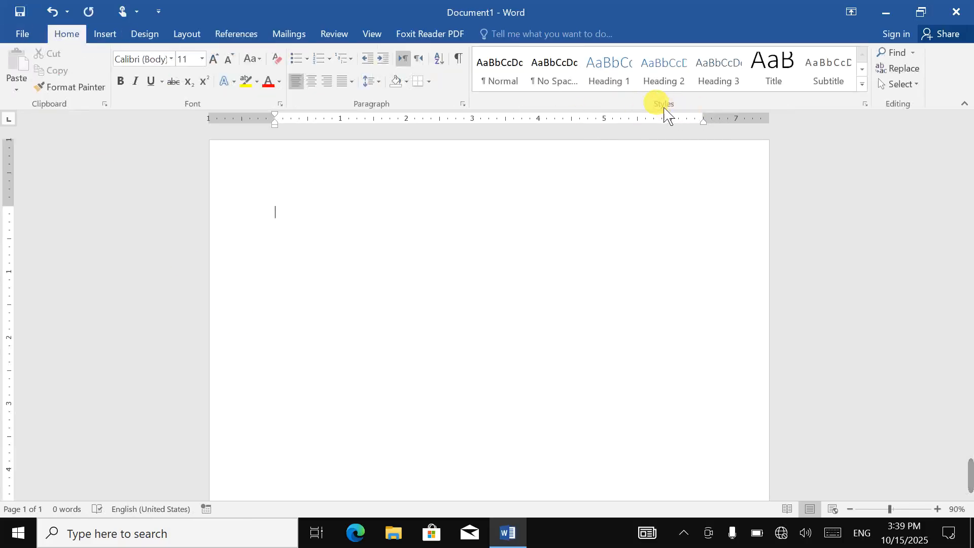
pyautogui.click(575, 87)
pyautogui.write('=rand')
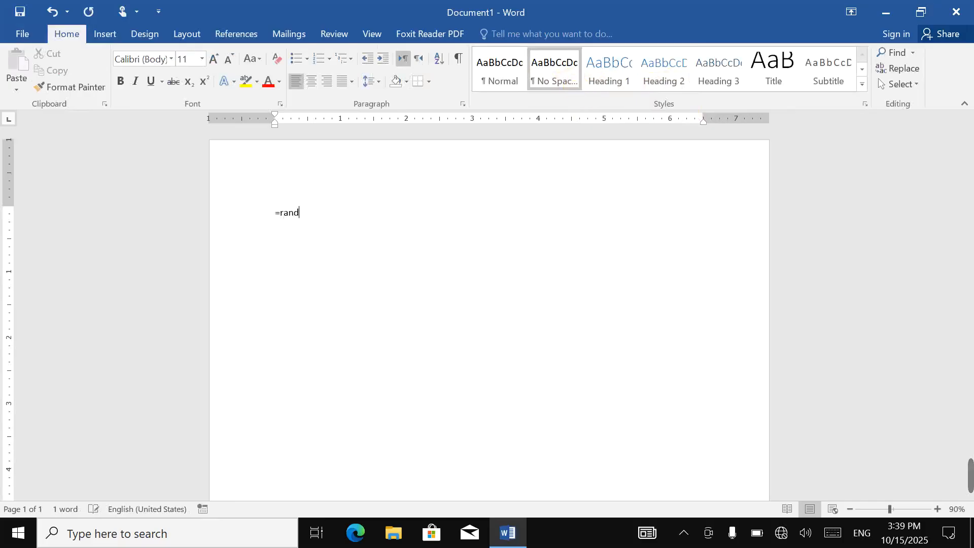
pyautogui.write('()')
pyautogui.press('Return')
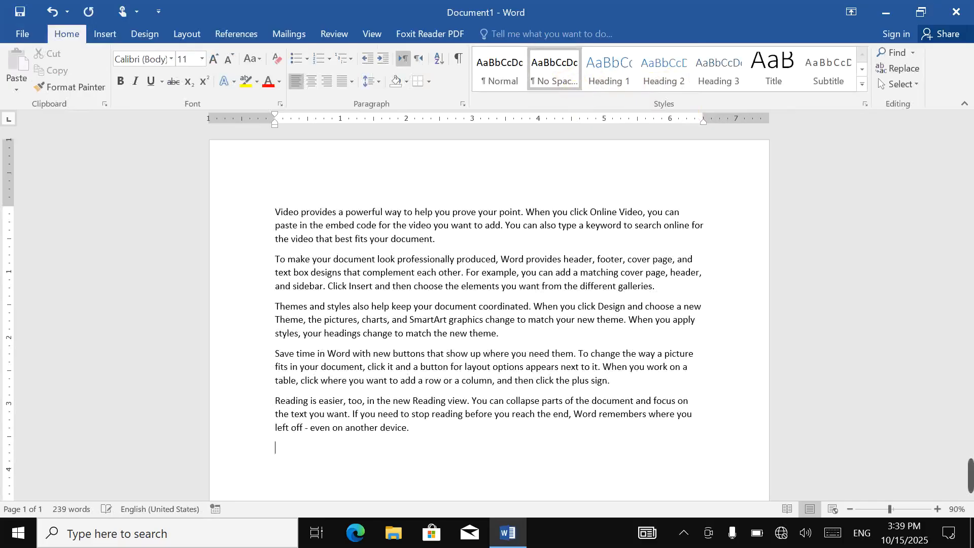
# Begin a new style named "My Style" from the entire text, based on Normal, with its full formatting options open.
pyautogui.hotkey('ctrl', 'a')
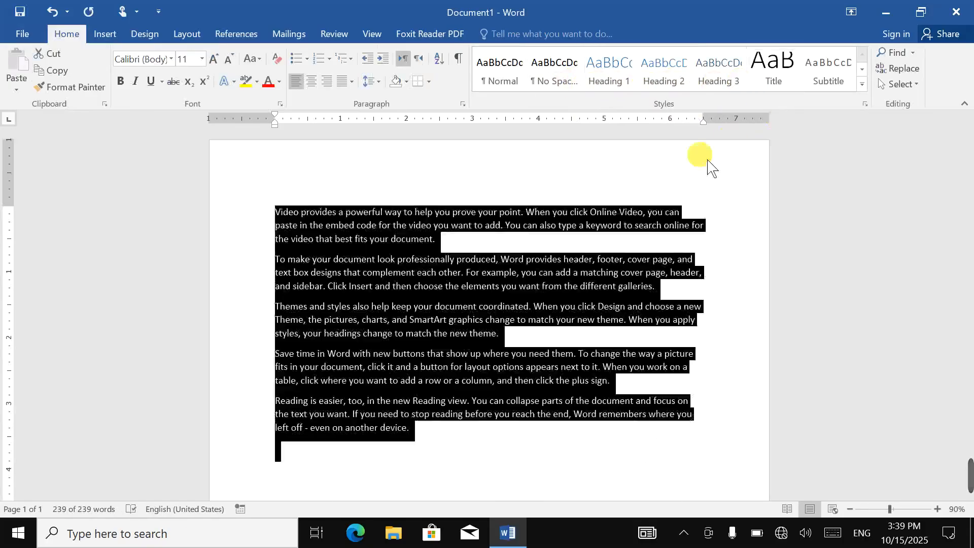
pyautogui.click(862, 85)
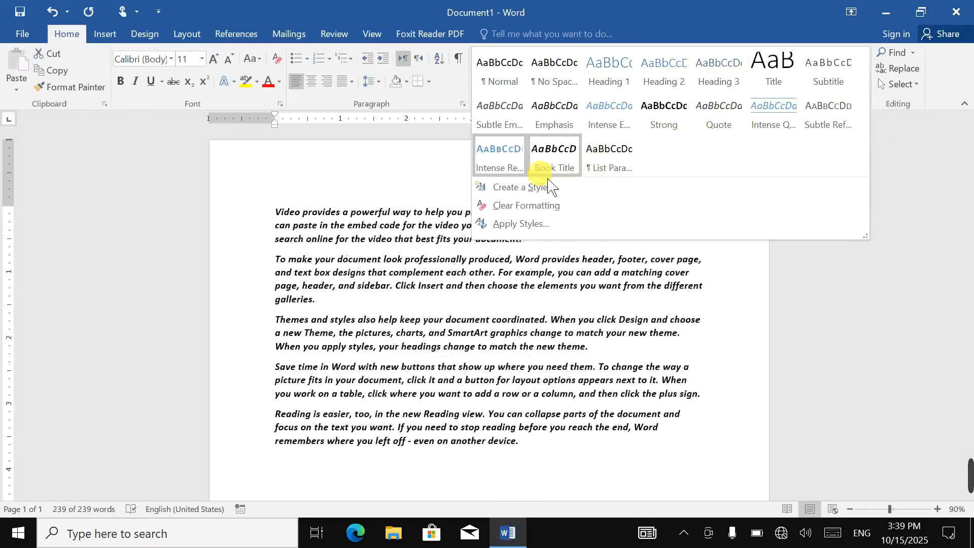
pyautogui.click(523, 198)
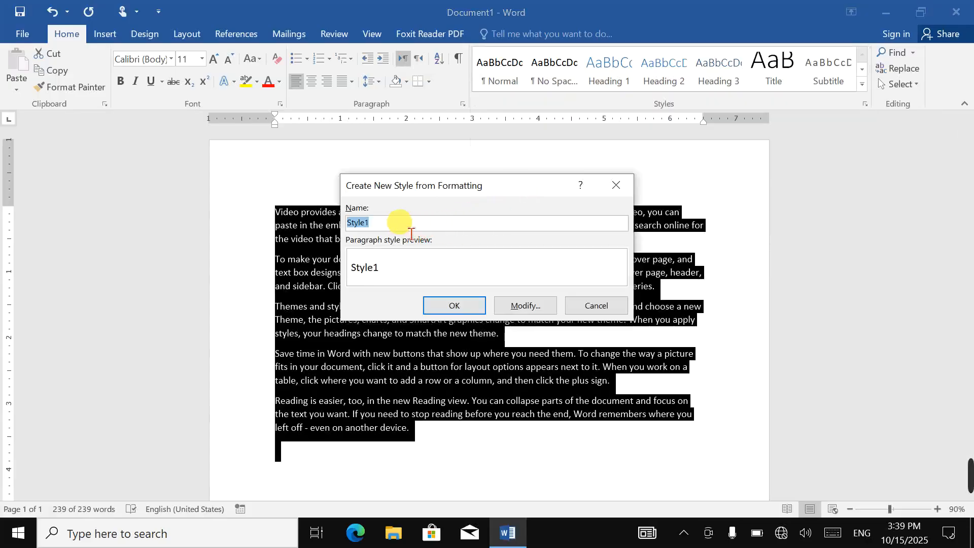
pyautogui.write('My')
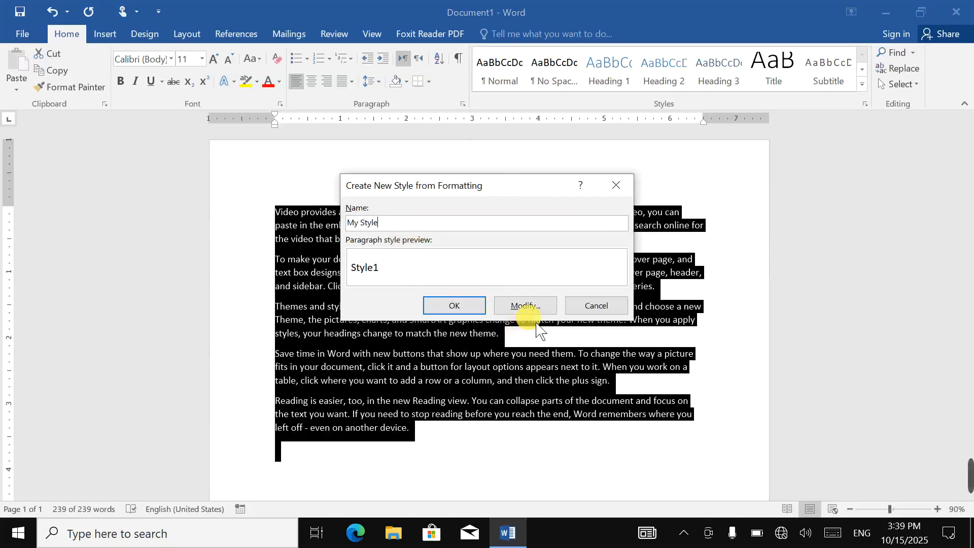
pyautogui.click(525, 305)
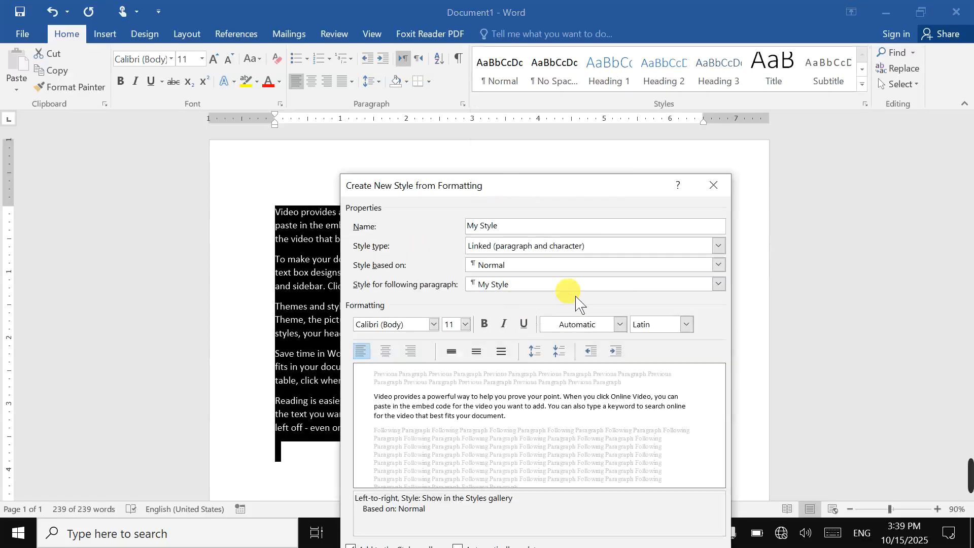
pyautogui.click(546, 268)
pyautogui.click(546, 288)
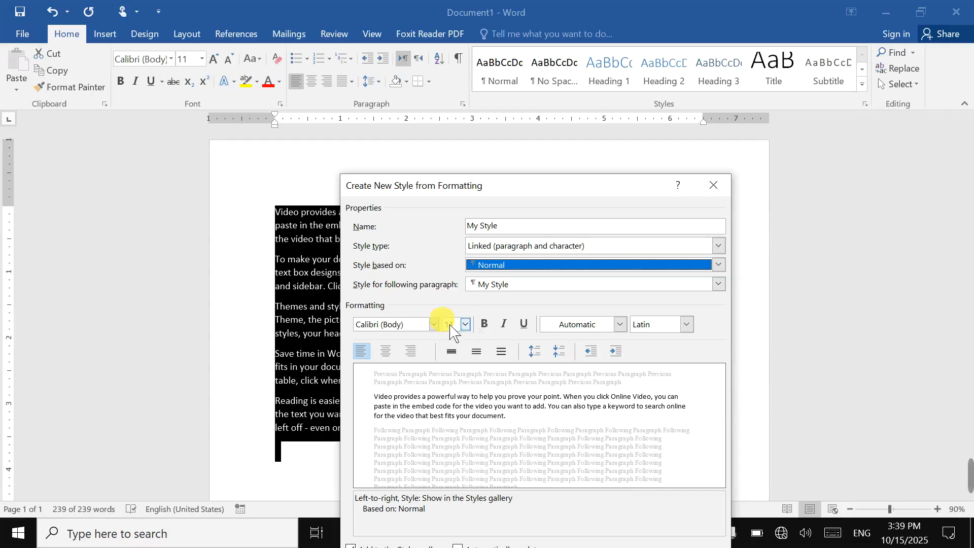
# Format the new style as Times New Roman, 16 pt, bold, purple, with 1.5 line spacing.
pyautogui.click(434, 324)
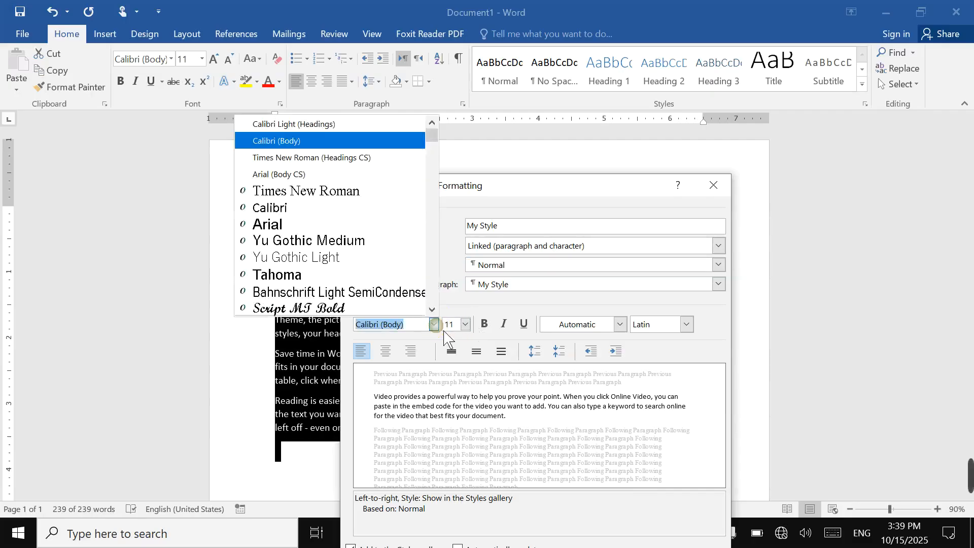
pyautogui.click(354, 198)
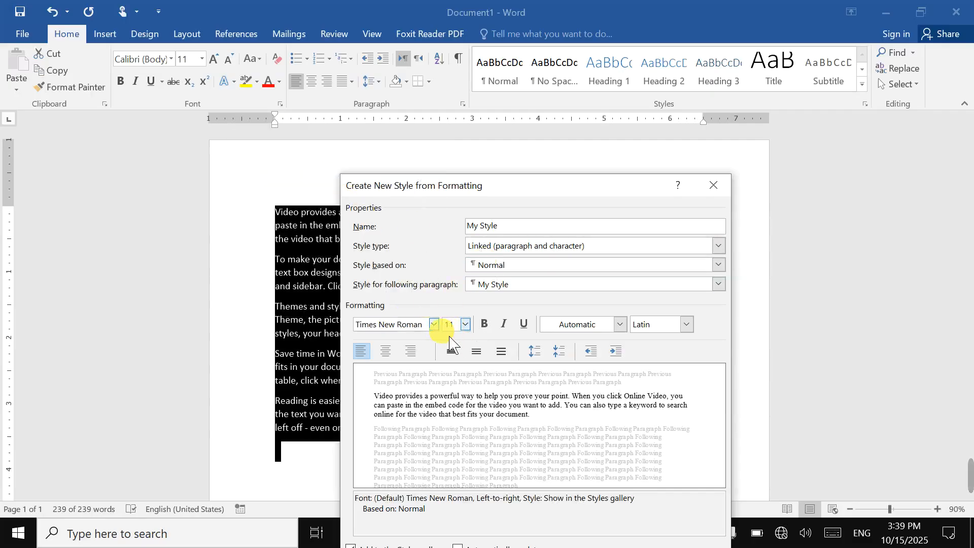
pyautogui.click(465, 324)
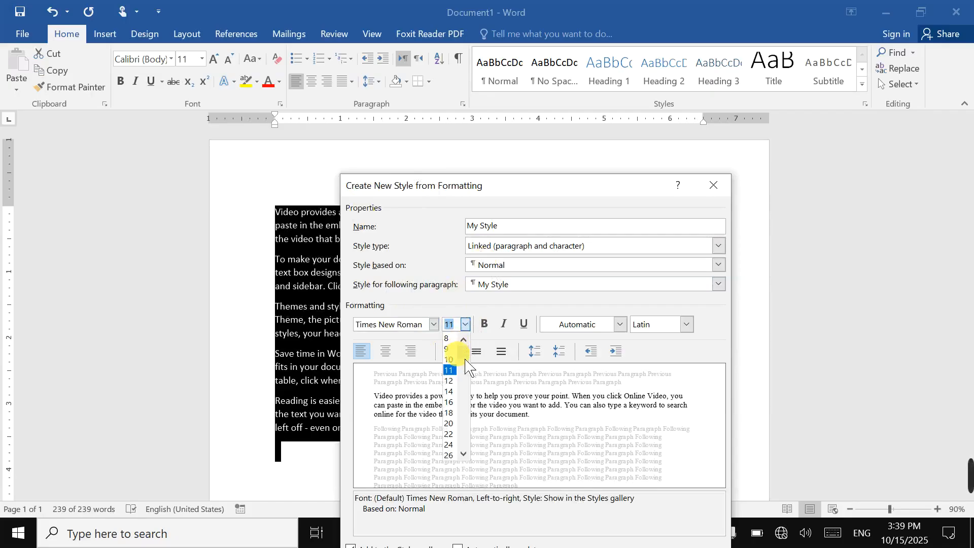
pyautogui.click(449, 403)
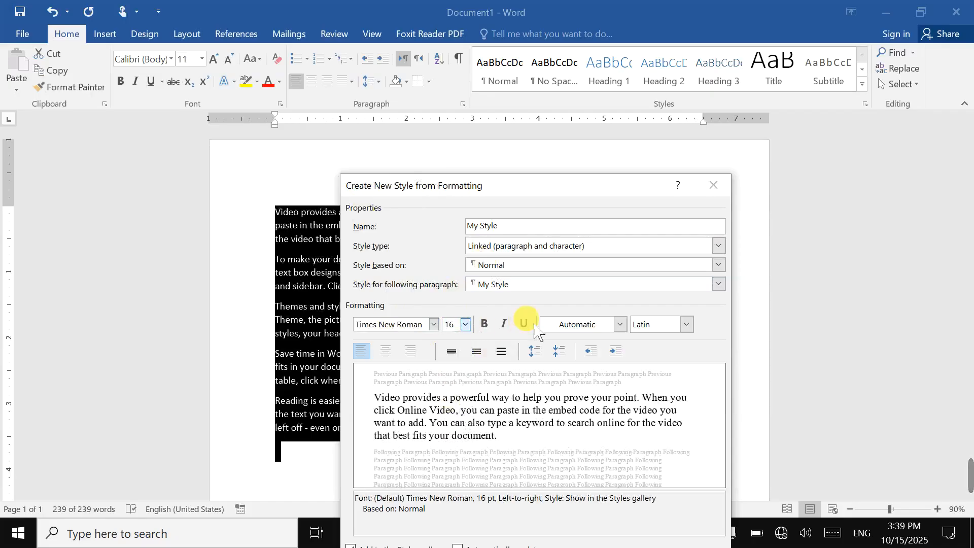
pyautogui.click(489, 326)
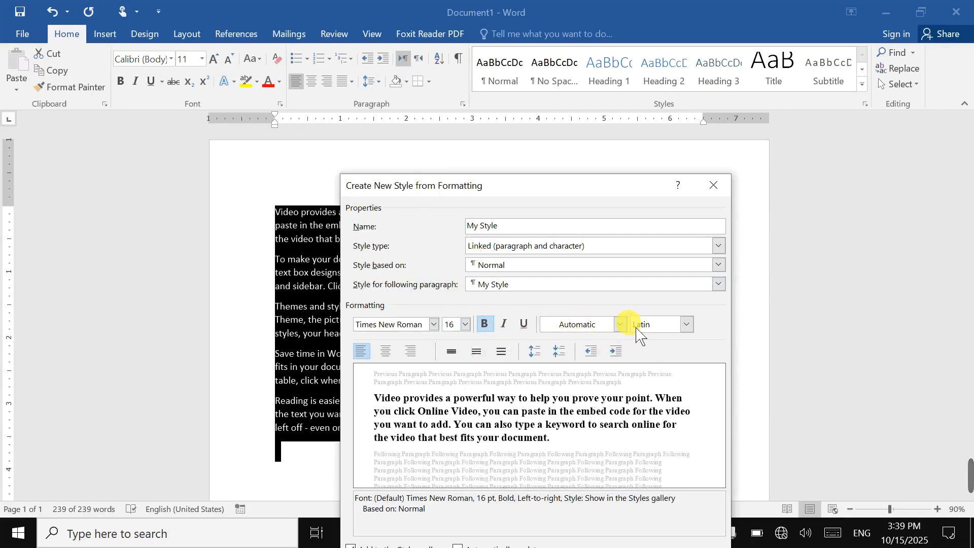
pyautogui.click(620, 324)
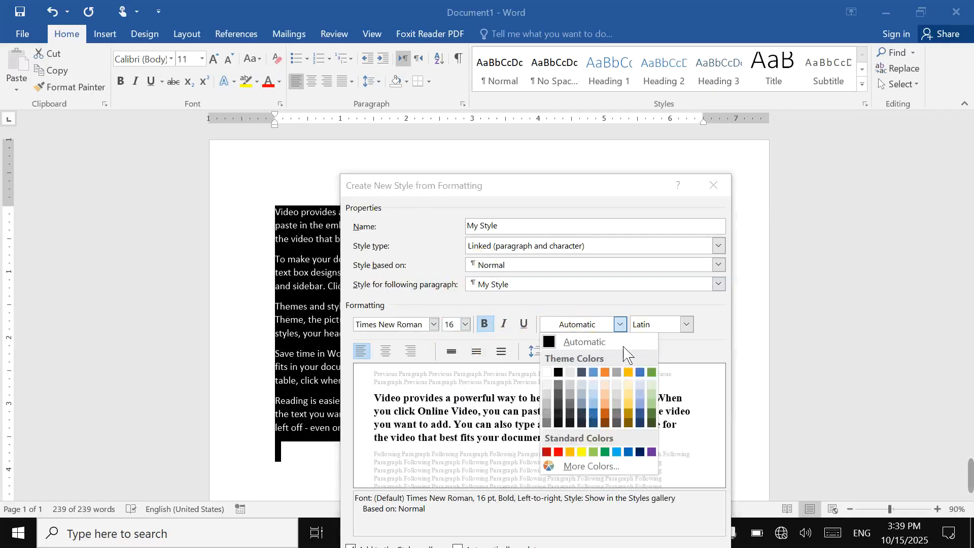
pyautogui.click(652, 451)
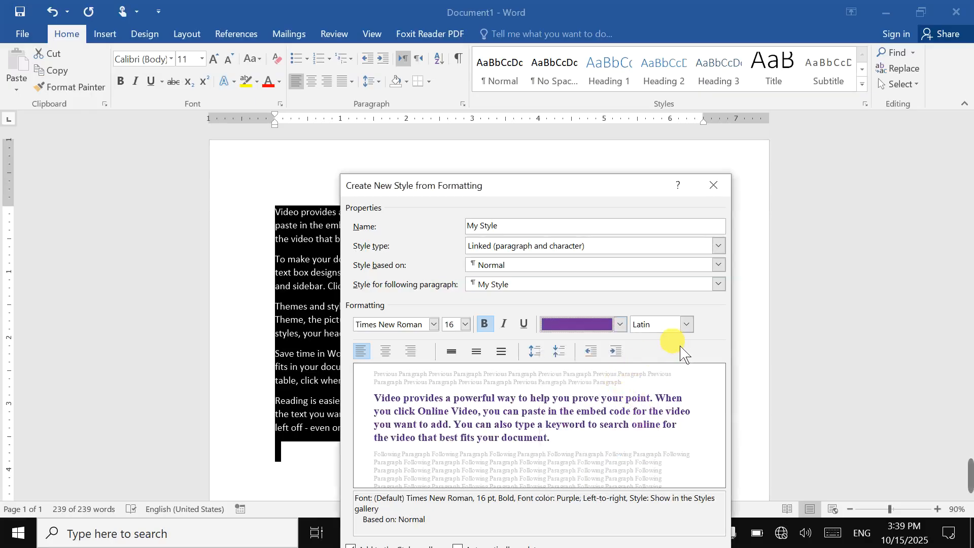
pyautogui.click(477, 352)
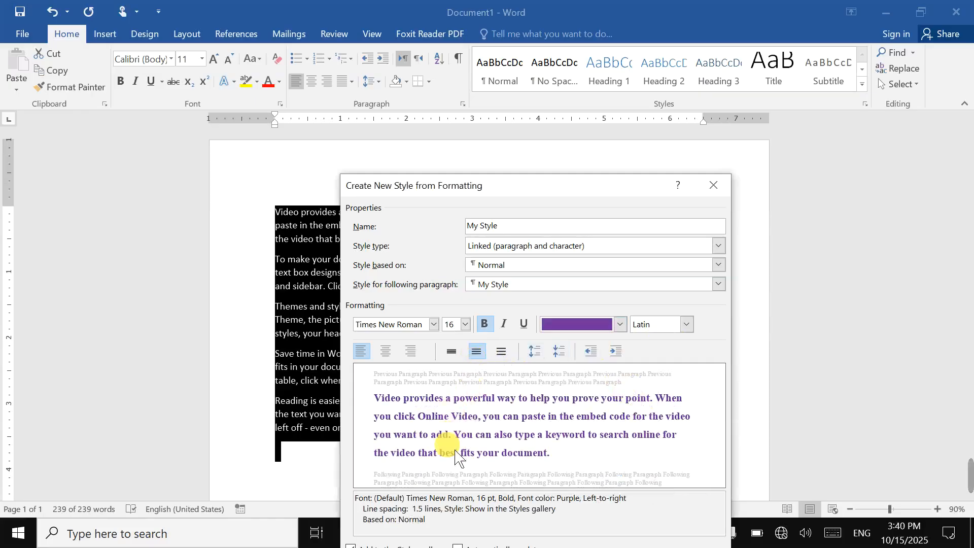
# Create the style with it added to the Styles gallery, automatic updating on, and available only in this document.
pyautogui.moveTo(533, 192); pyautogui.dragTo(544, 116)
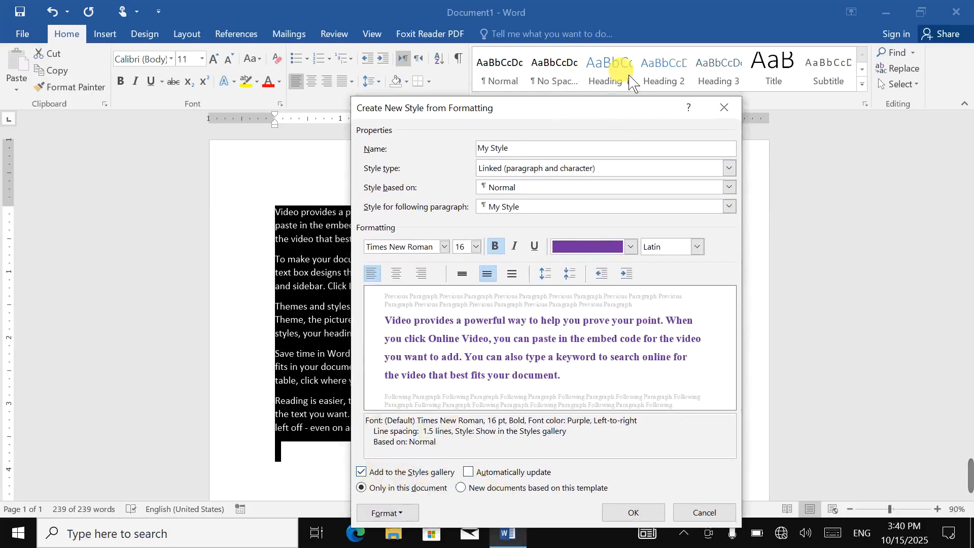
pyautogui.click(372, 478)
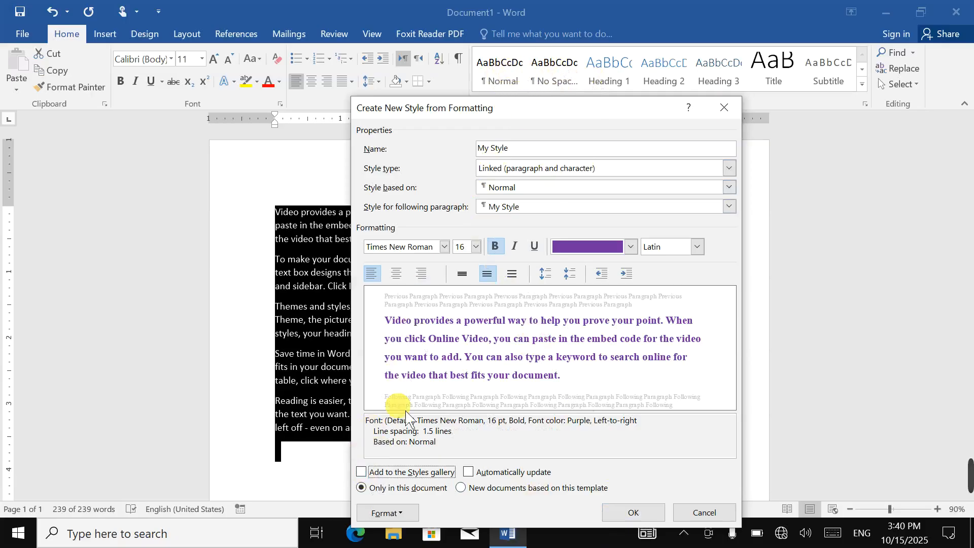
pyautogui.click(393, 477)
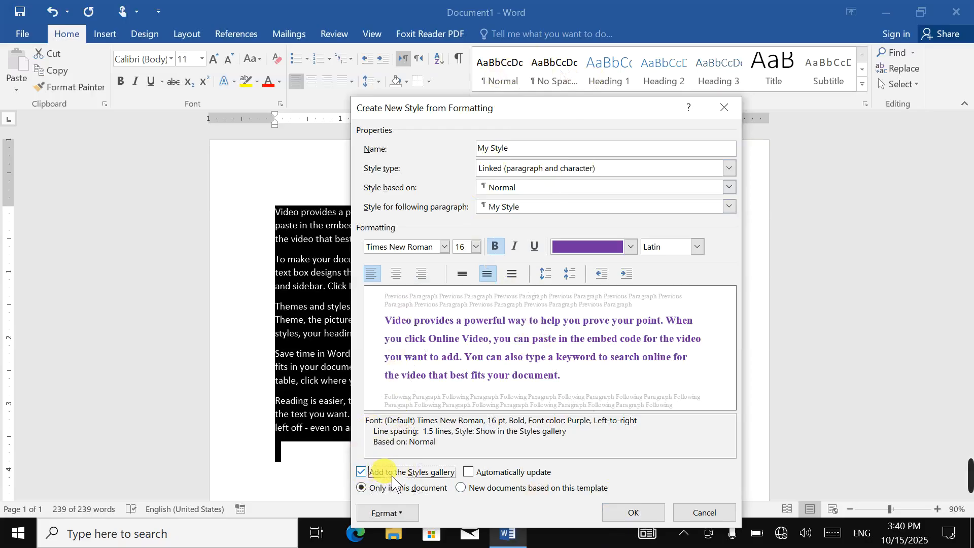
pyautogui.click(498, 473)
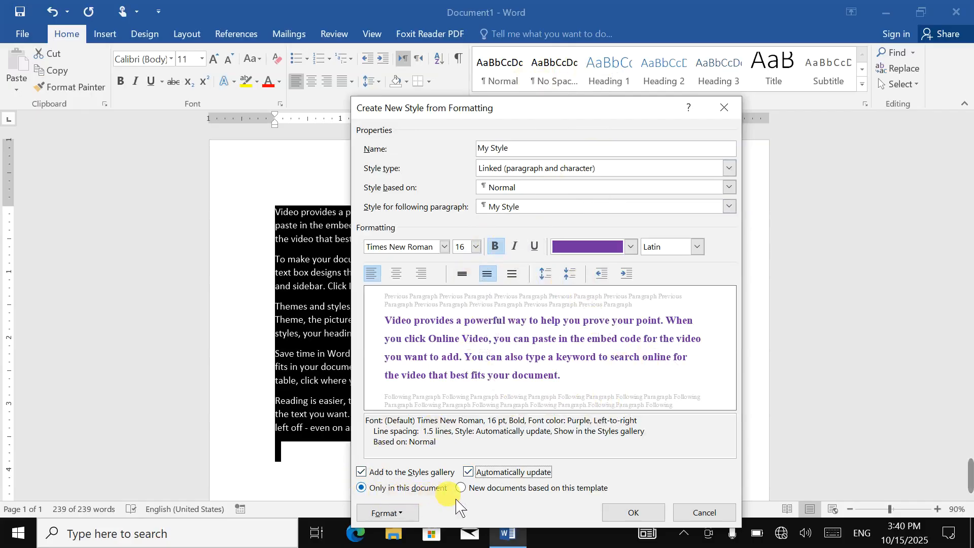
pyautogui.click(462, 488)
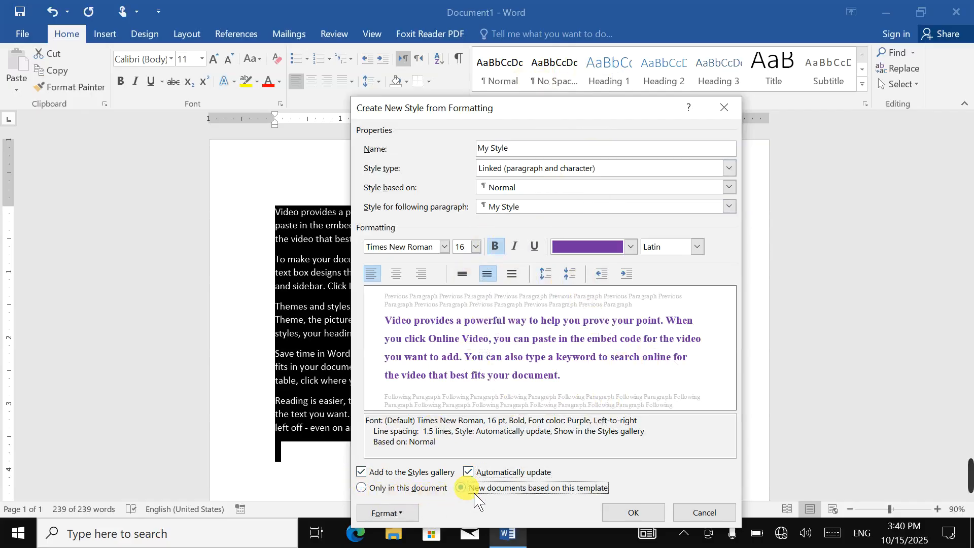
pyautogui.click(389, 494)
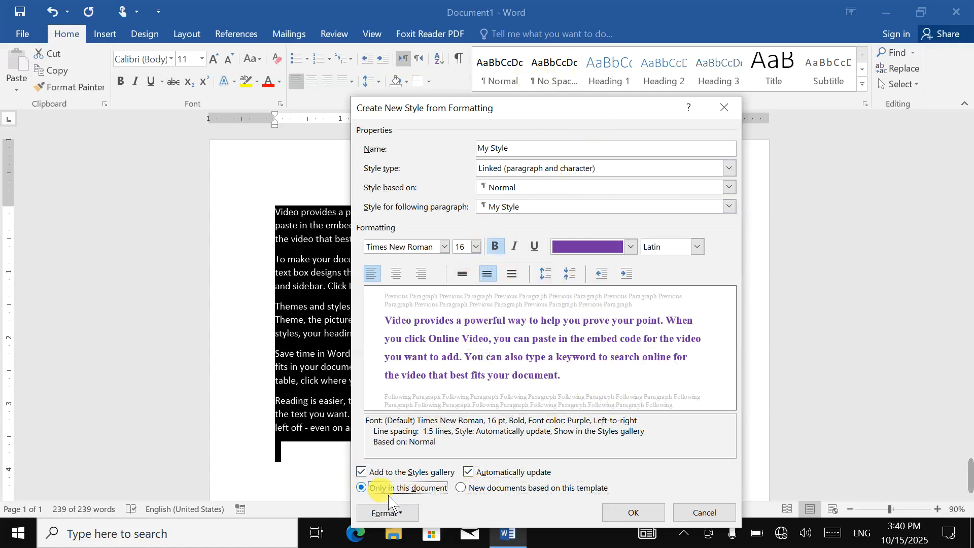
pyautogui.click(634, 512)
pyautogui.click(520, 377)
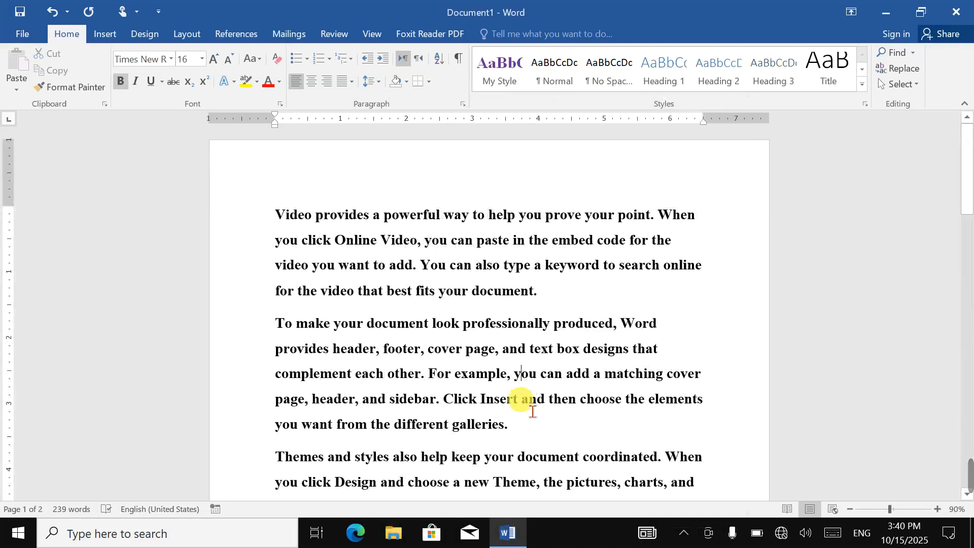
# Delete all the document text and generate fresh sample paragraphs with =rand().
pyautogui.hotkey('ctrl', 'a')
pyautogui.press('Delete')
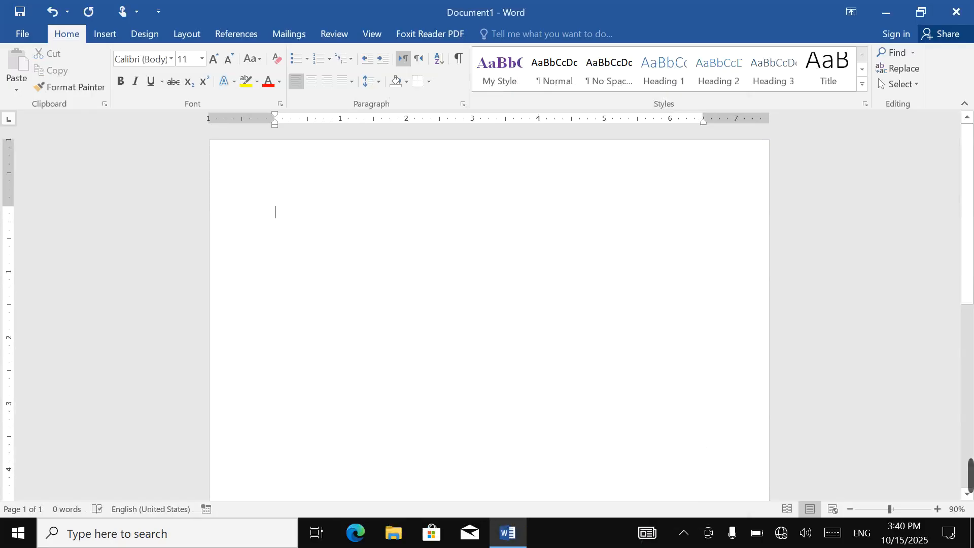
pyautogui.write('=r')
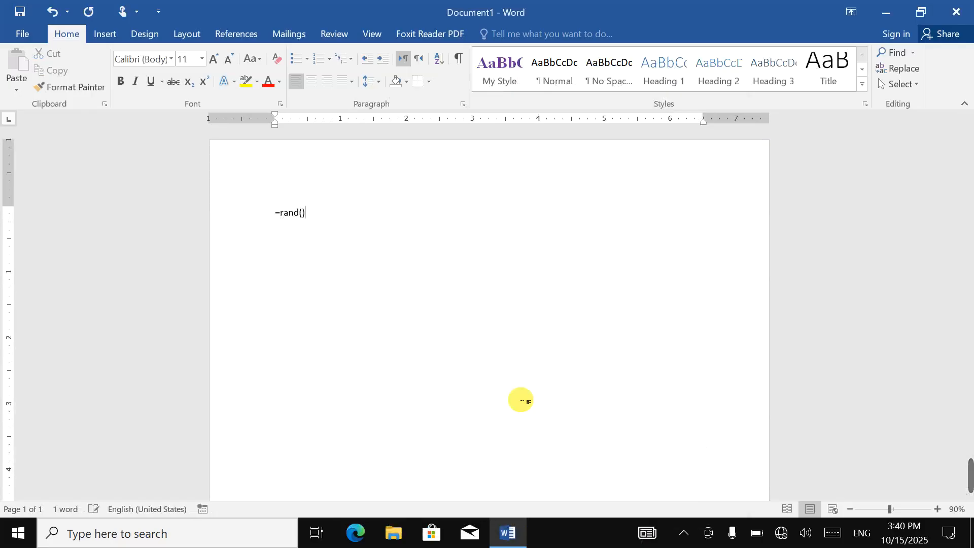
pyautogui.write('and()')
pyautogui.press('Return')
# Apply the "My Style" style to all of the new sample text.
pyautogui.hotkey('ctrl', 'a')
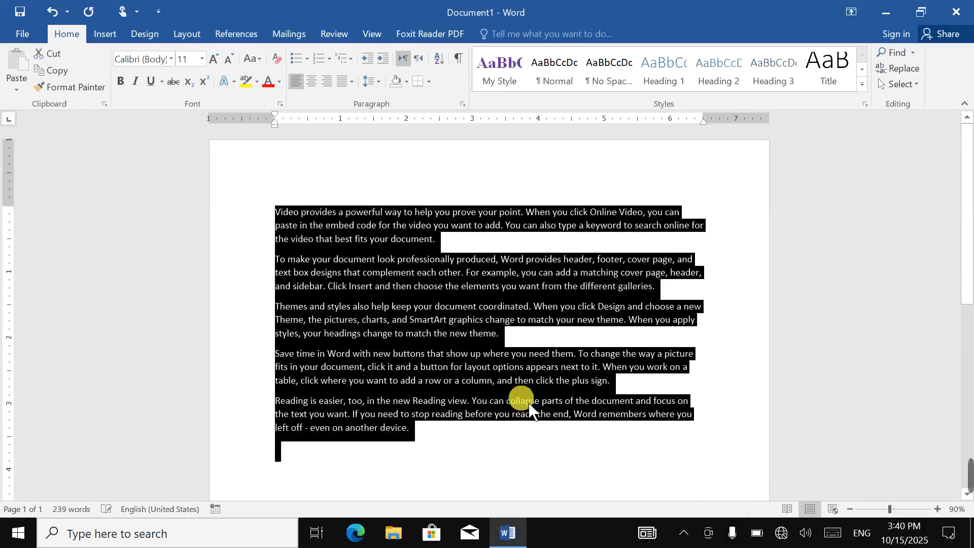
pyautogui.click(862, 85)
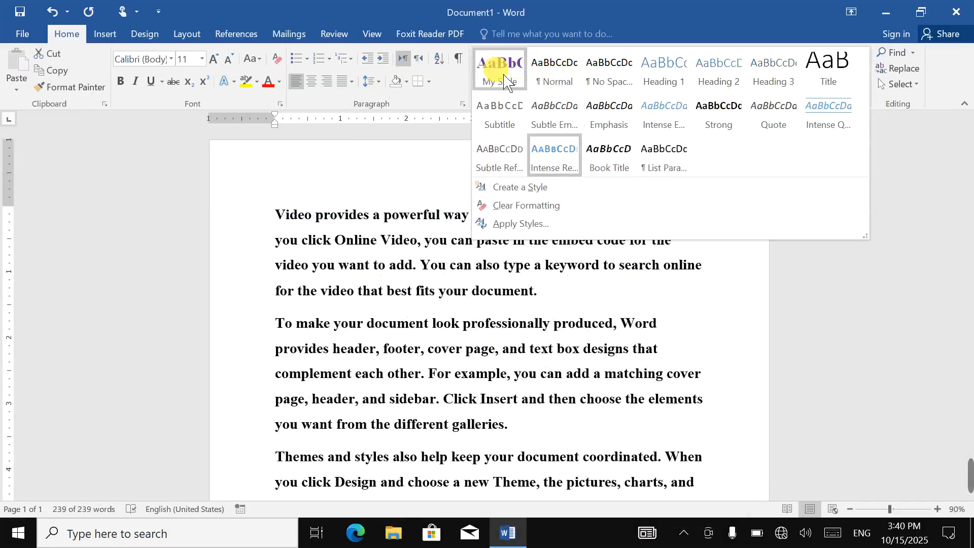
pyautogui.click(505, 81)
pyautogui.click(439, 264)
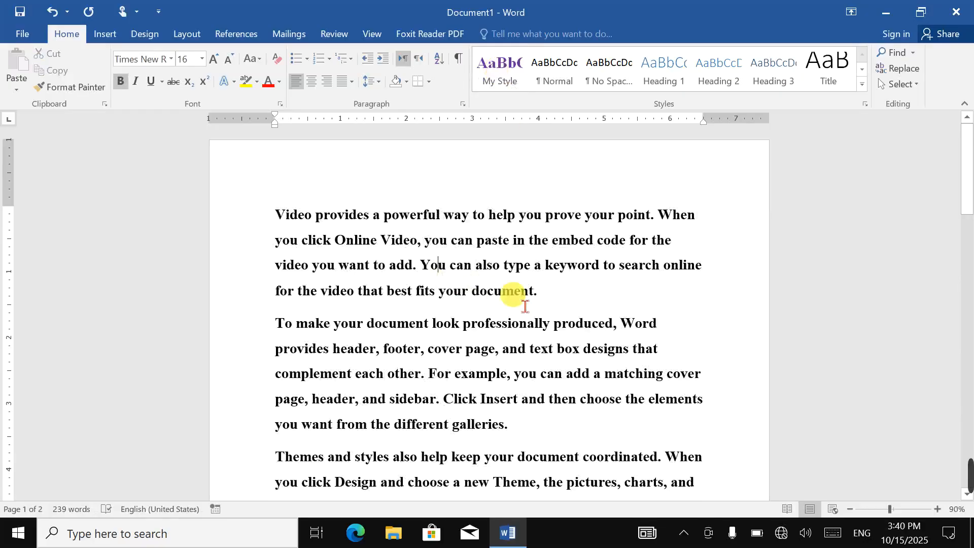
pyautogui.hotkey('ctrl', 'a')
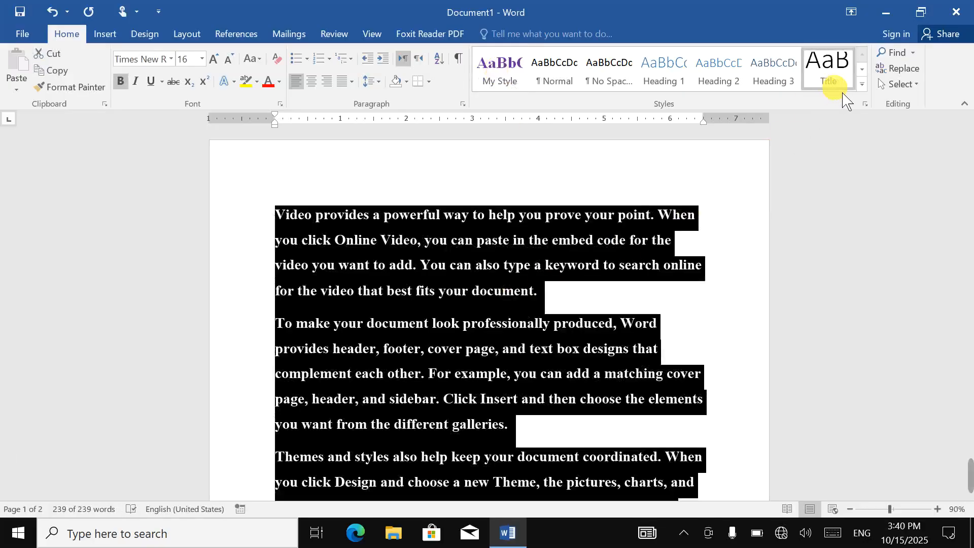
pyautogui.click(862, 85)
pyautogui.click(527, 187)
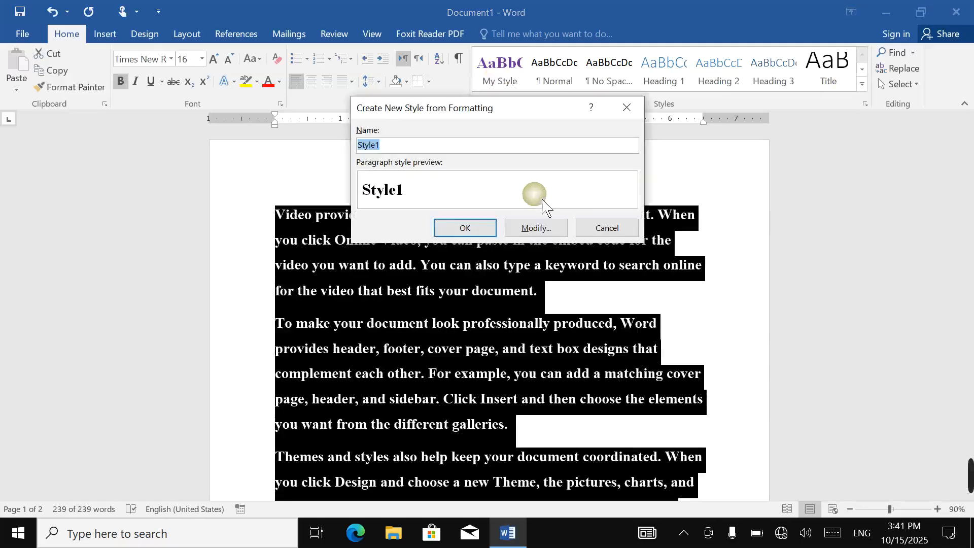
pyautogui.click(530, 231)
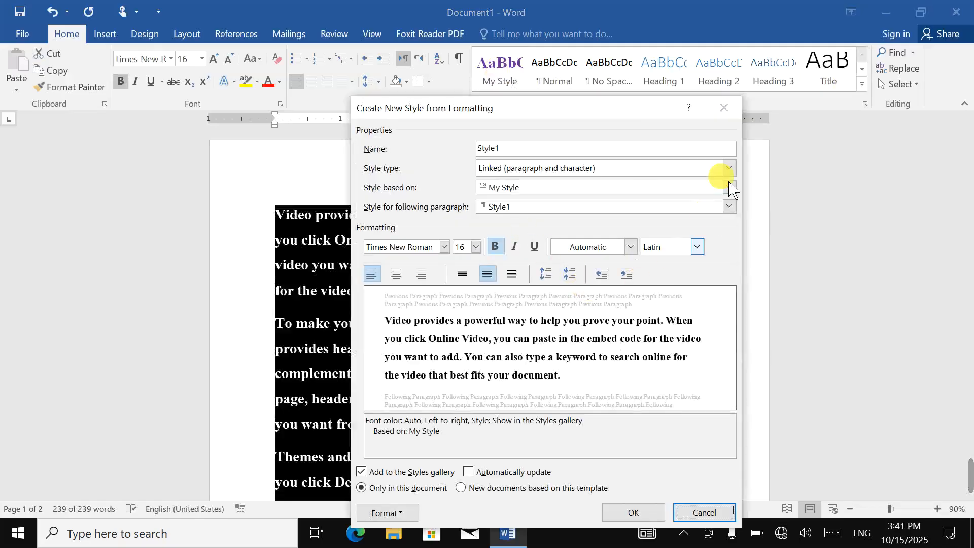
pyautogui.press('Escape')
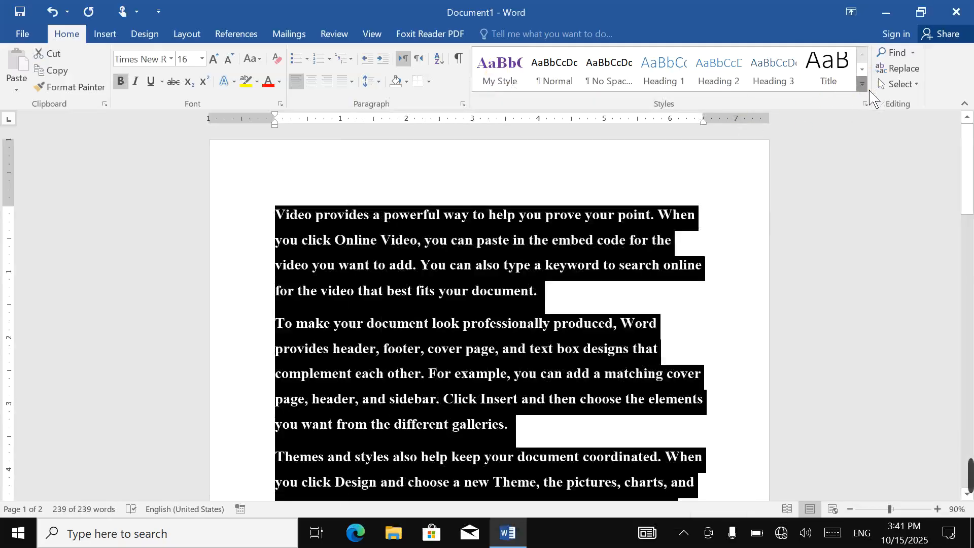
# Reapply the "My Style" style to the entire selected text and deselect it.
pyautogui.click(862, 84)
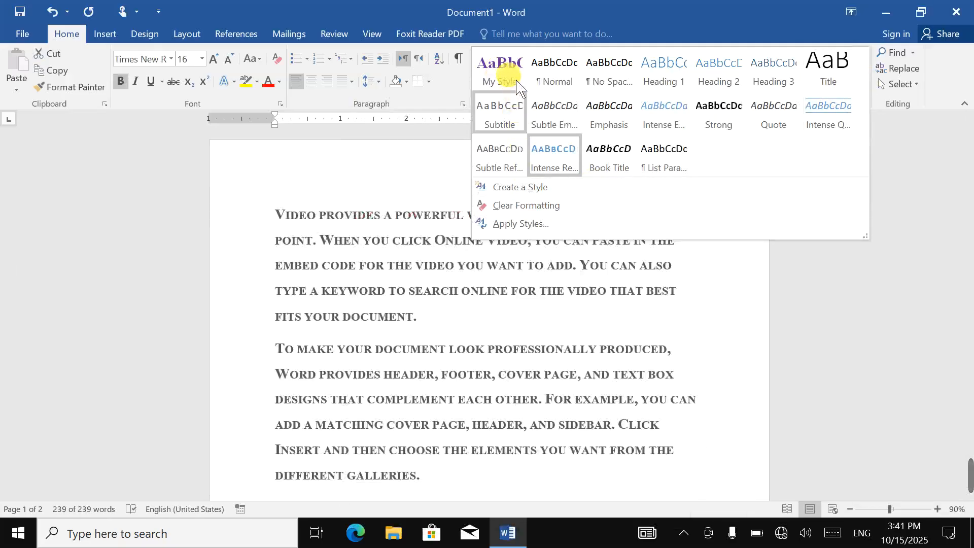
pyautogui.click(511, 77)
pyautogui.click(619, 268)
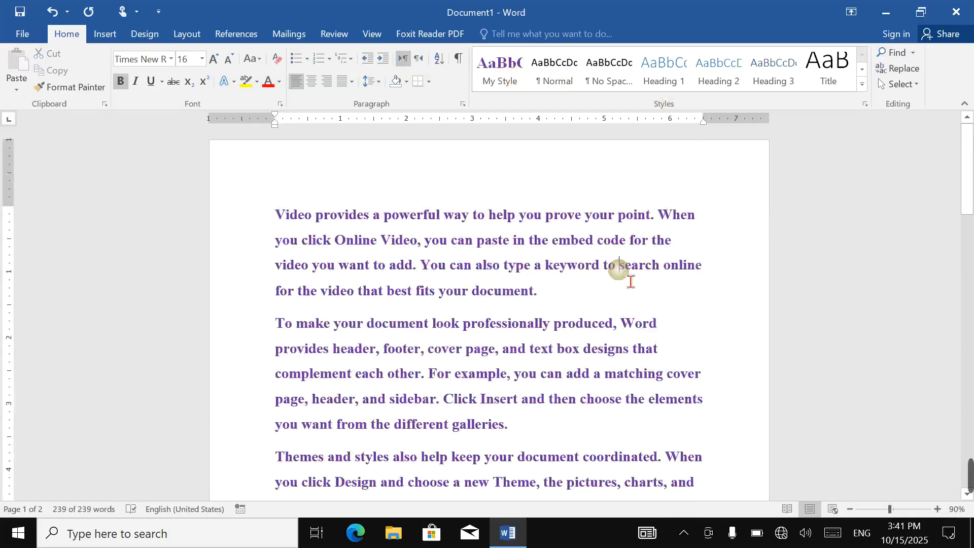
# Switch all the sample text to the Normal style and reapply "My Style" to it.
pyautogui.hotkey('ctrl', 'a')
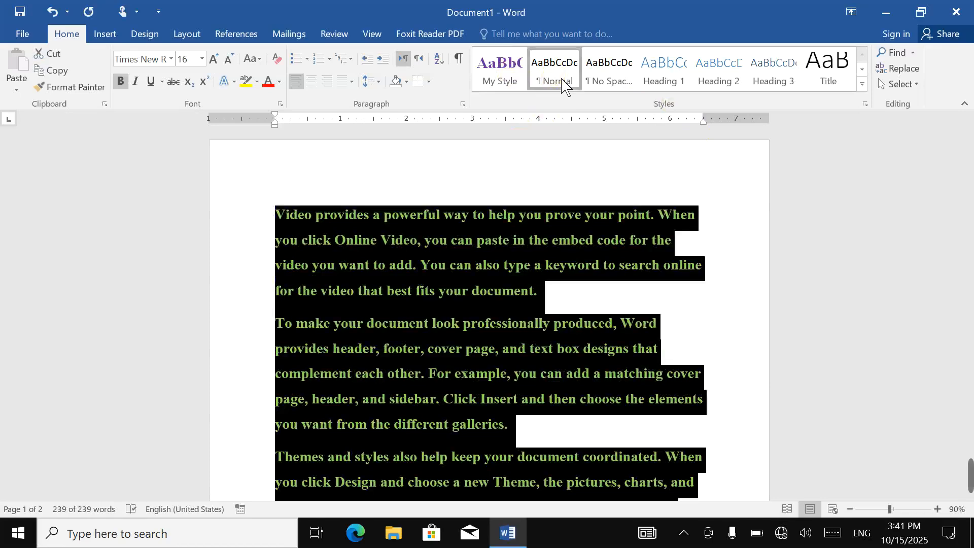
pyautogui.click(562, 81)
pyautogui.click(512, 286)
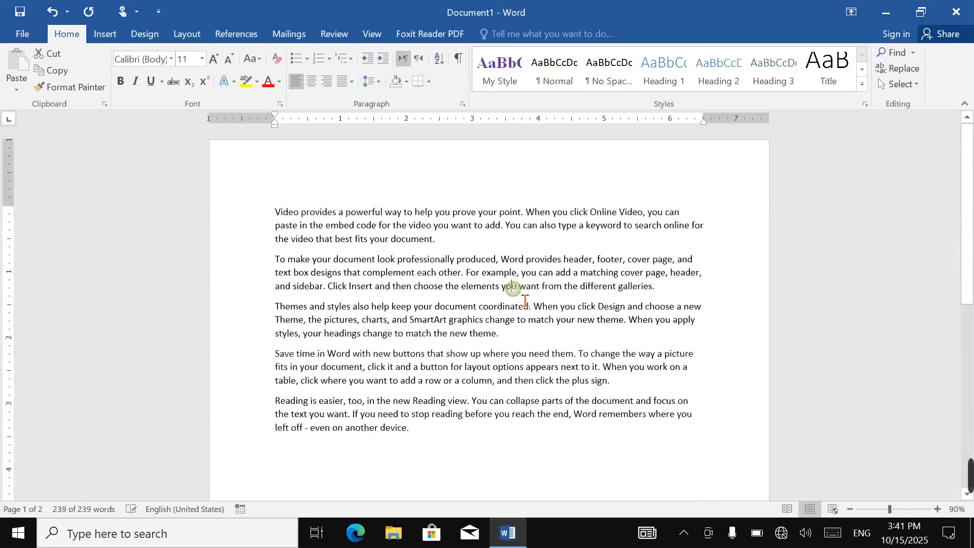
pyautogui.click(510, 93)
pyautogui.click(436, 327)
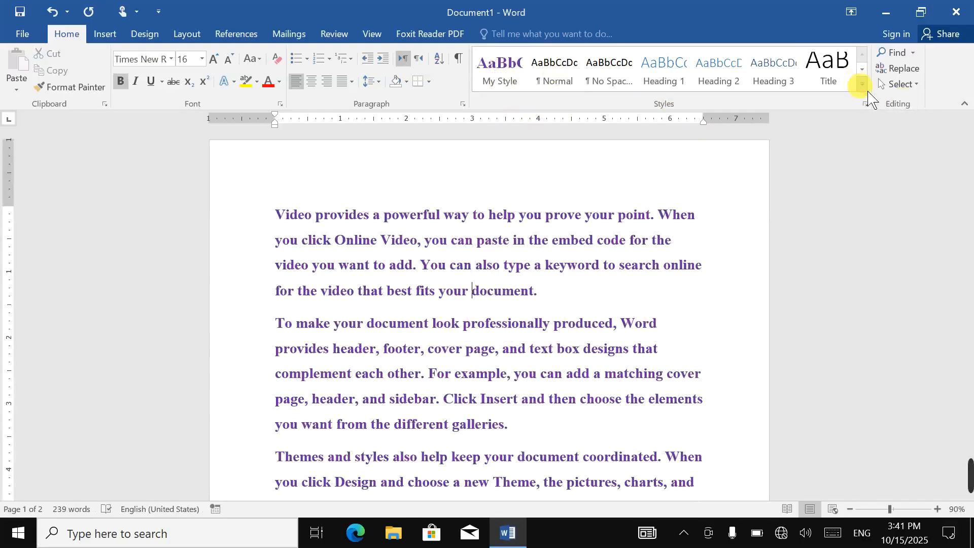
# Delete all the styled text and generate new plain sample paragraphs with =rand().
pyautogui.keyDown('ctrl'); pyautogui.scroll(-5, 561, 266); pyautogui.keyUp('ctrl')
pyautogui.keyDown('ctrl'); pyautogui.scroll(4, 564, 274); pyautogui.keyUp('ctrl')
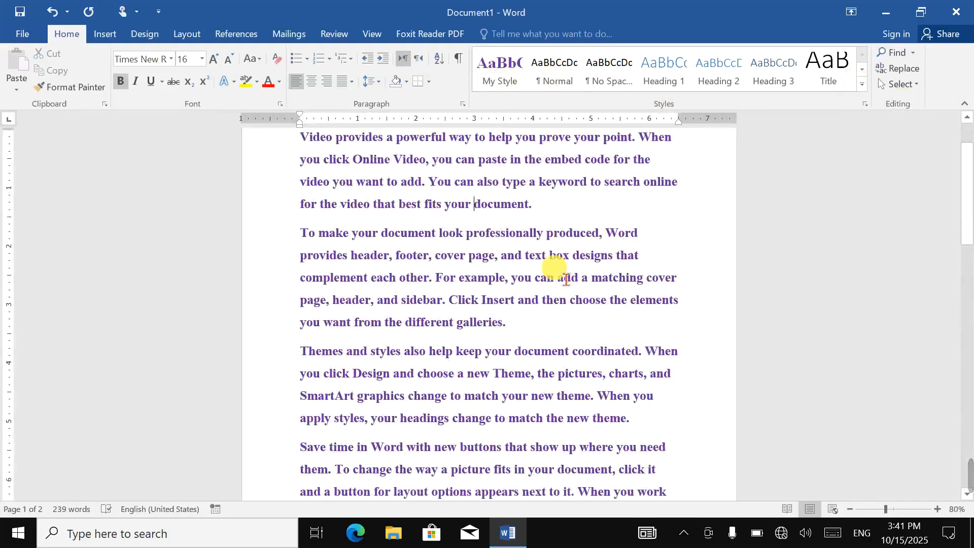
pyautogui.keyDown('ctrl'); pyautogui.scroll(3, 566, 281); pyautogui.keyUp('ctrl')
pyautogui.hotkey('ctrl', 'a')
pyautogui.press('Delete')
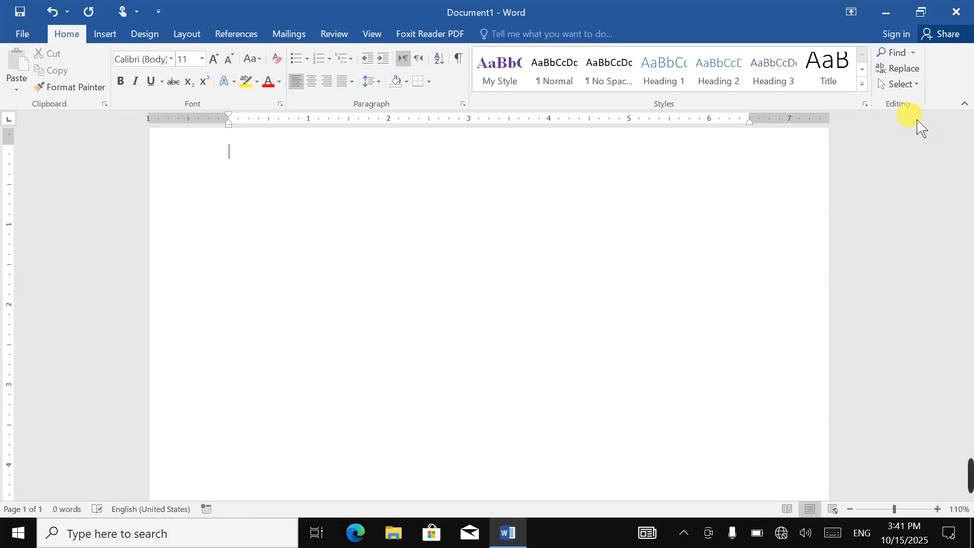
pyautogui.click(862, 84)
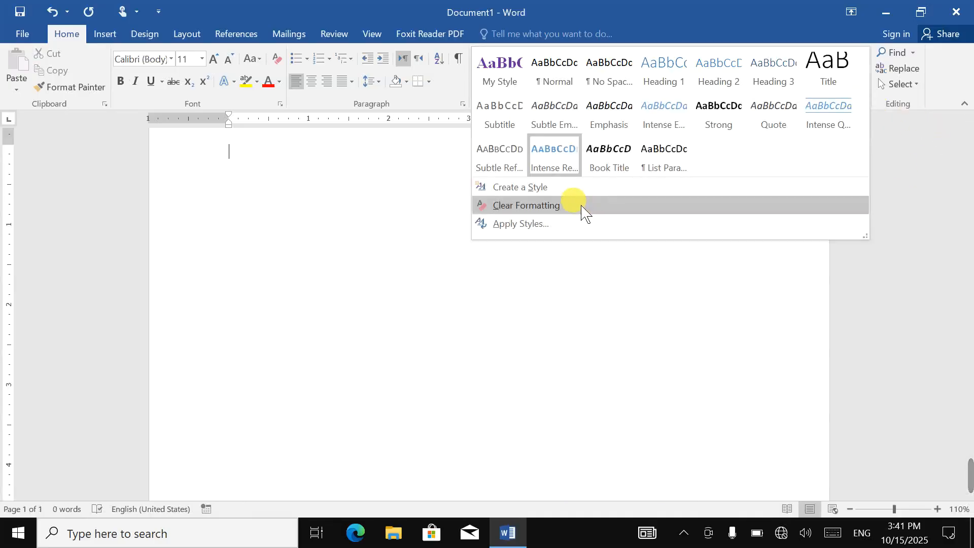
pyautogui.click(287, 213)
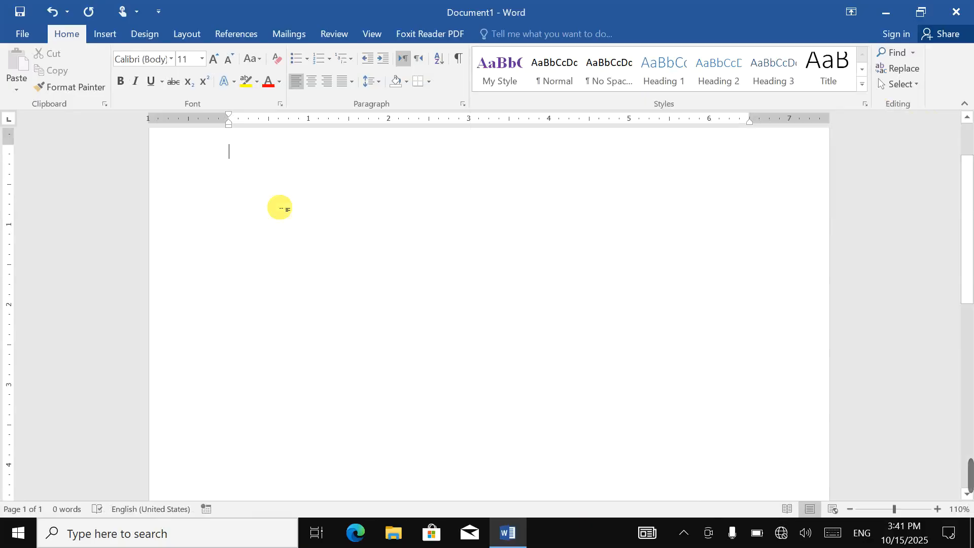
pyautogui.write('=rand()')
pyautogui.press('Return')
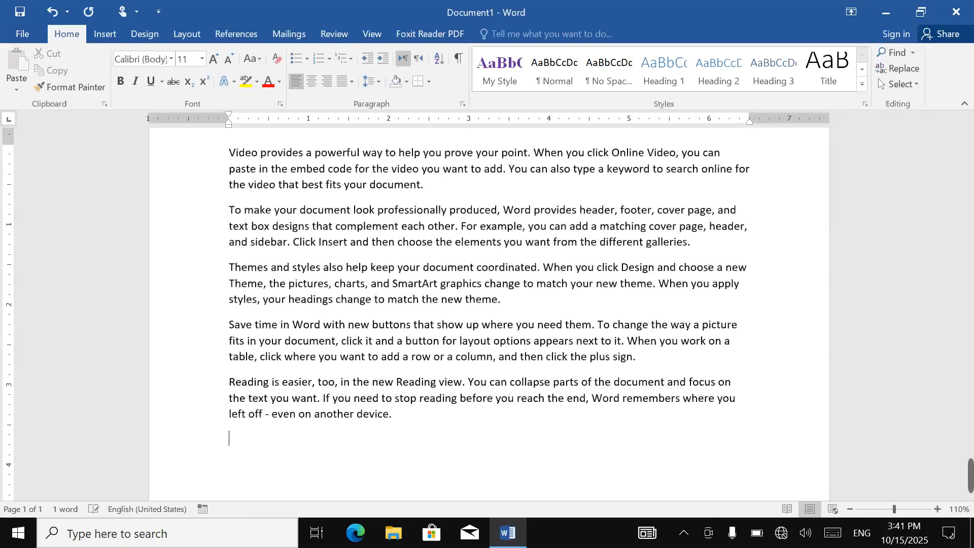
# Apply "My Style" to the whole text and remove it again with Clear Formatting, leaving the text deselected.
pyautogui.hotkey('ctrl', 'a')
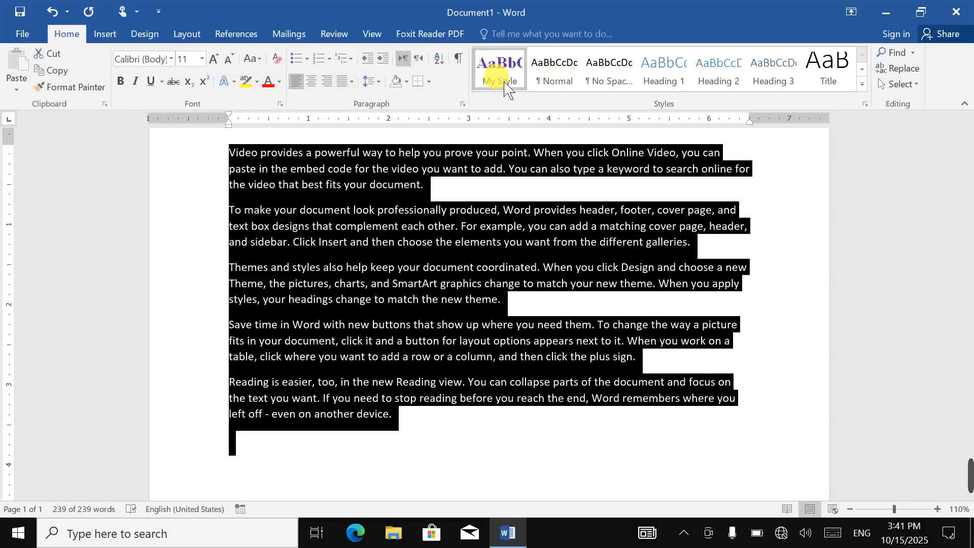
pyautogui.click(501, 73)
pyautogui.hotkey('ctrl', 'a')
pyautogui.click(862, 84)
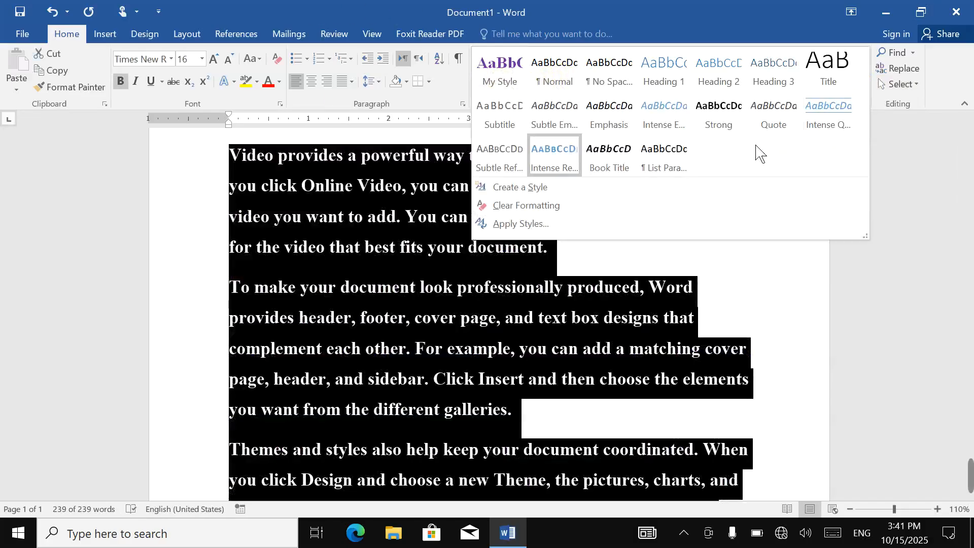
pyautogui.click(528, 205)
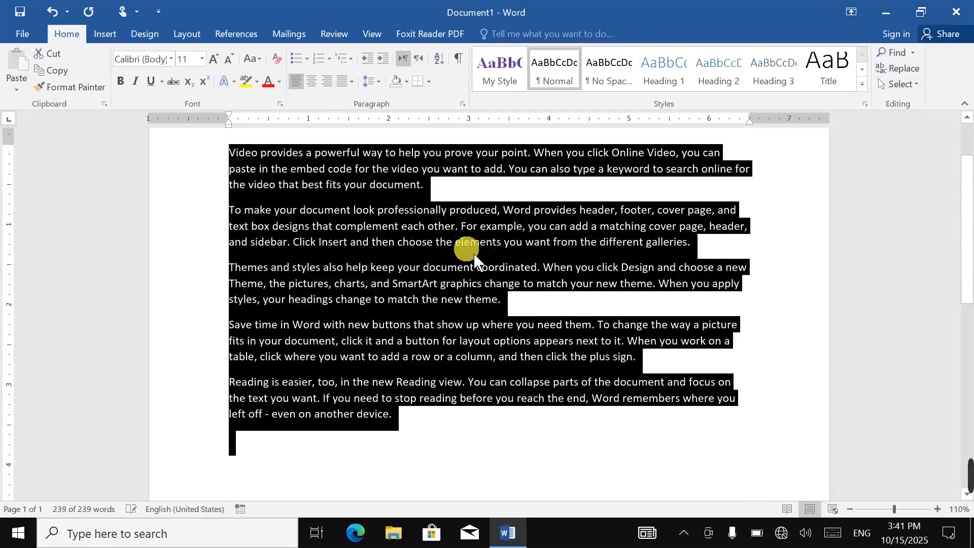
pyautogui.click(463, 242)
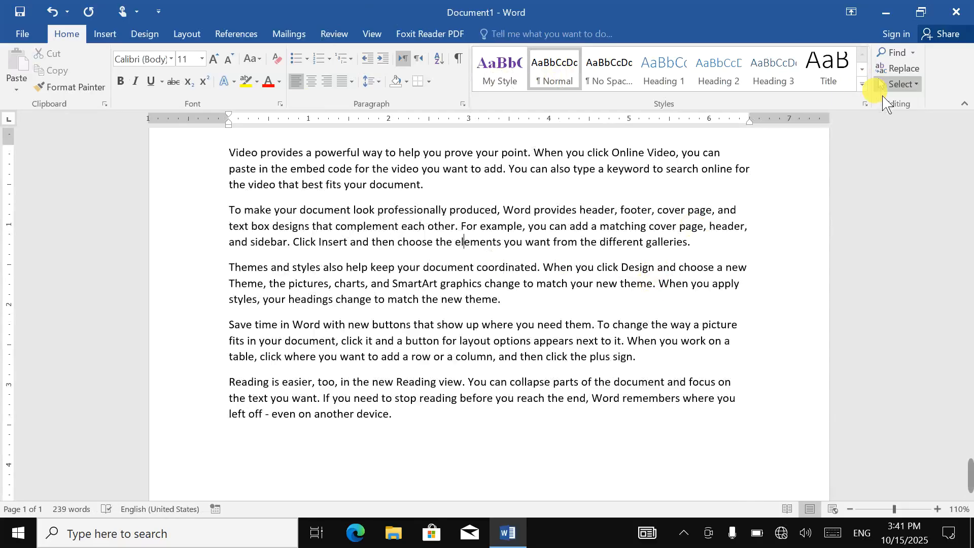
# Open Apply Styles for the entire text and review the style descriptions in the Styles list and the Modify Style settings for Normal.
pyautogui.hotkey('ctrl', 'a')
pyautogui.click(862, 84)
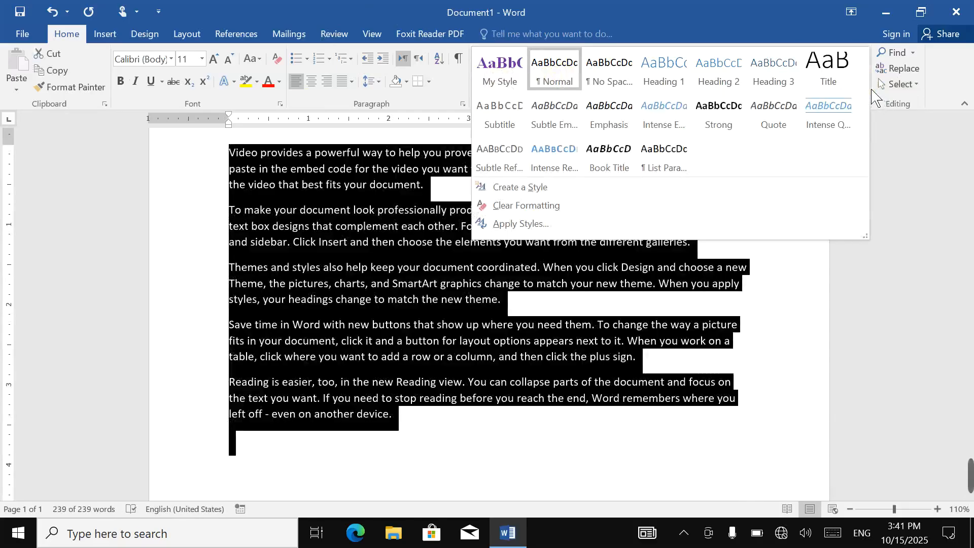
pyautogui.click(550, 222)
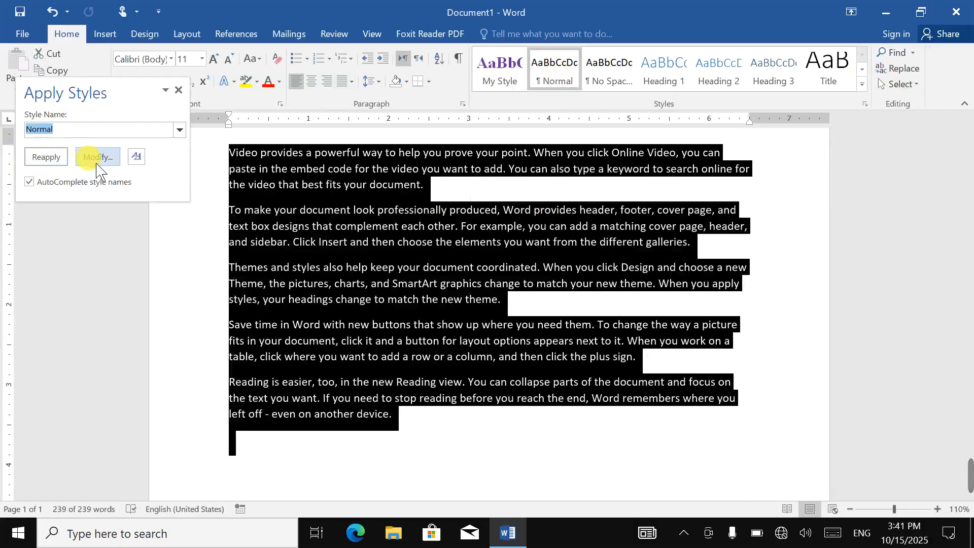
pyautogui.click(136, 156)
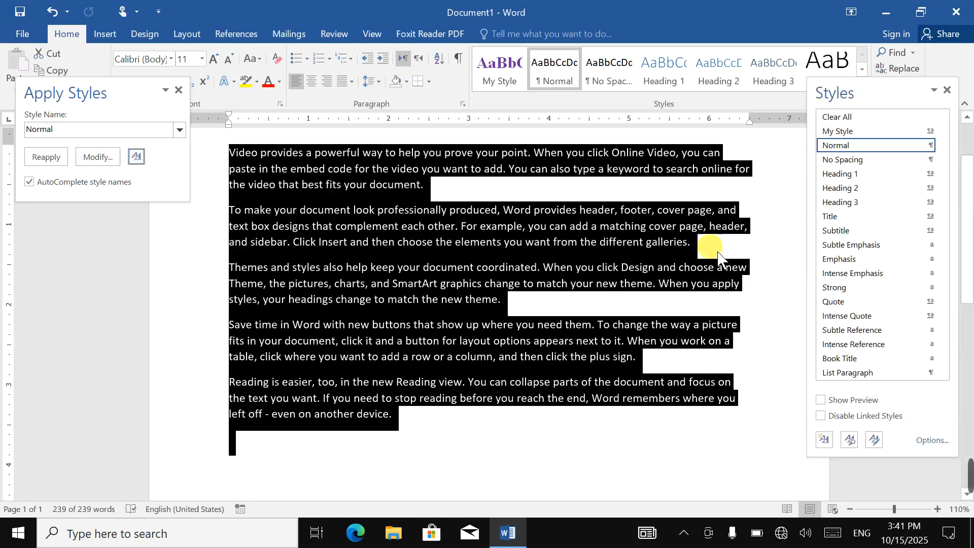
pyautogui.moveTo(868, 167)
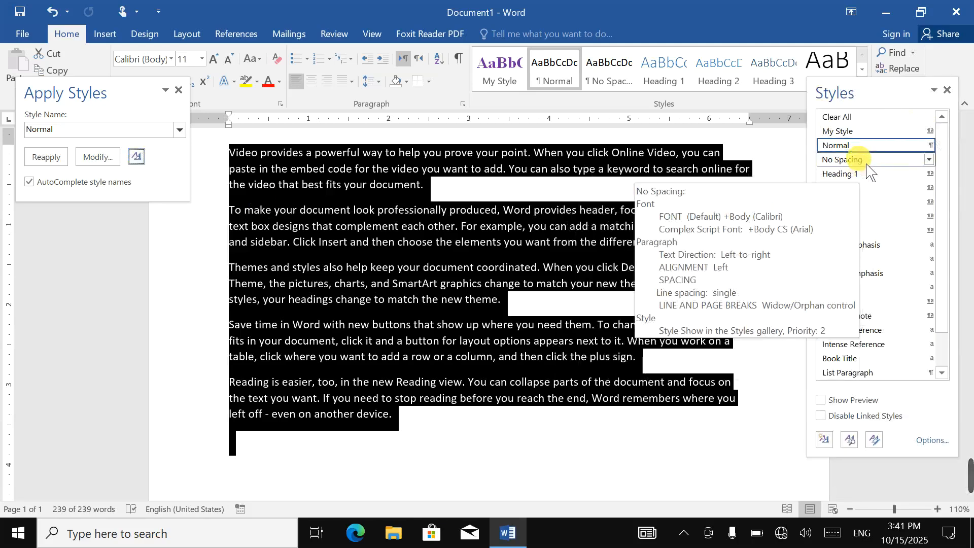
pyautogui.moveTo(855, 139)
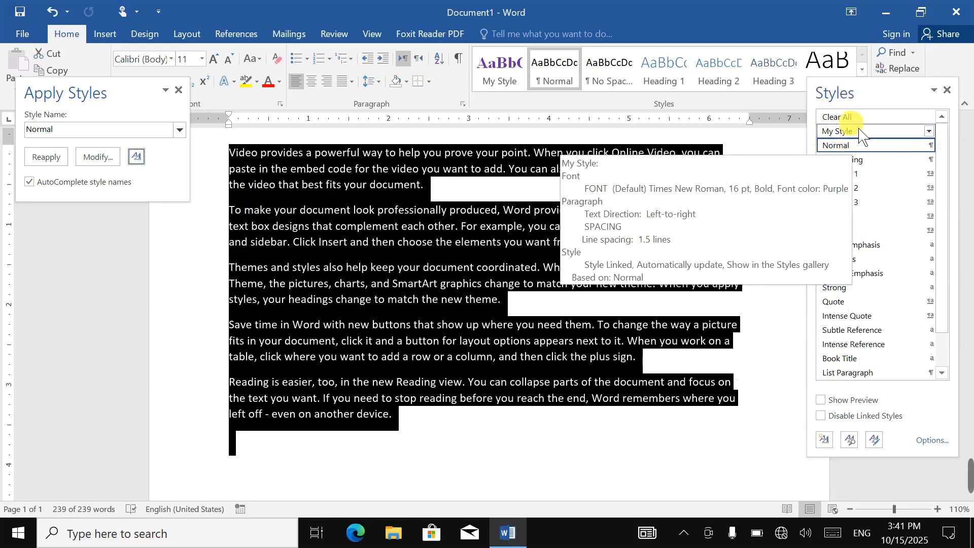
pyautogui.moveTo(871, 296)
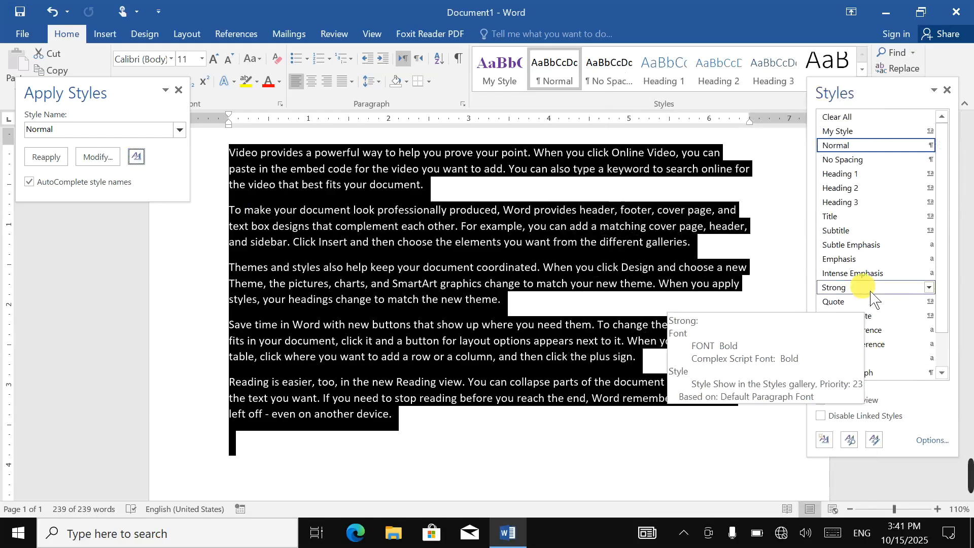
pyautogui.click(947, 90)
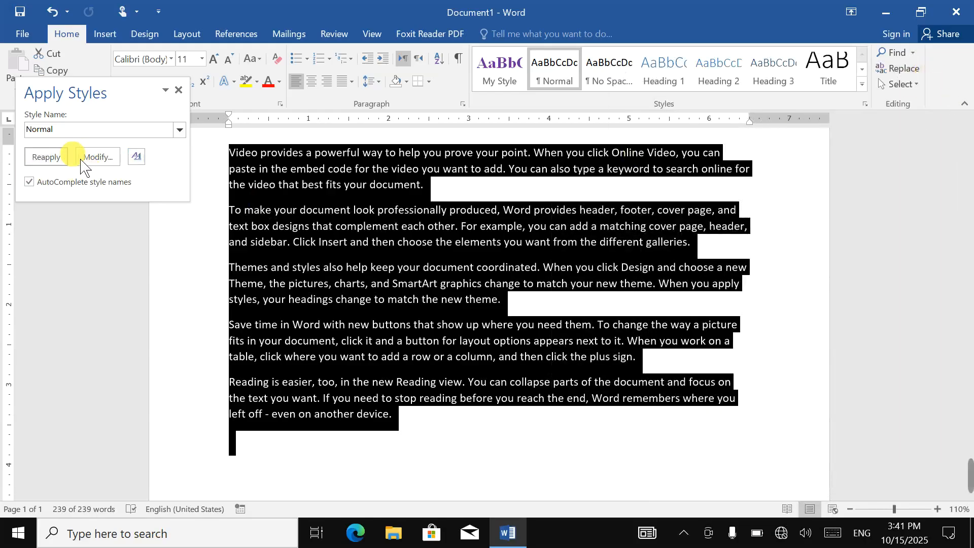
pyautogui.click(96, 157)
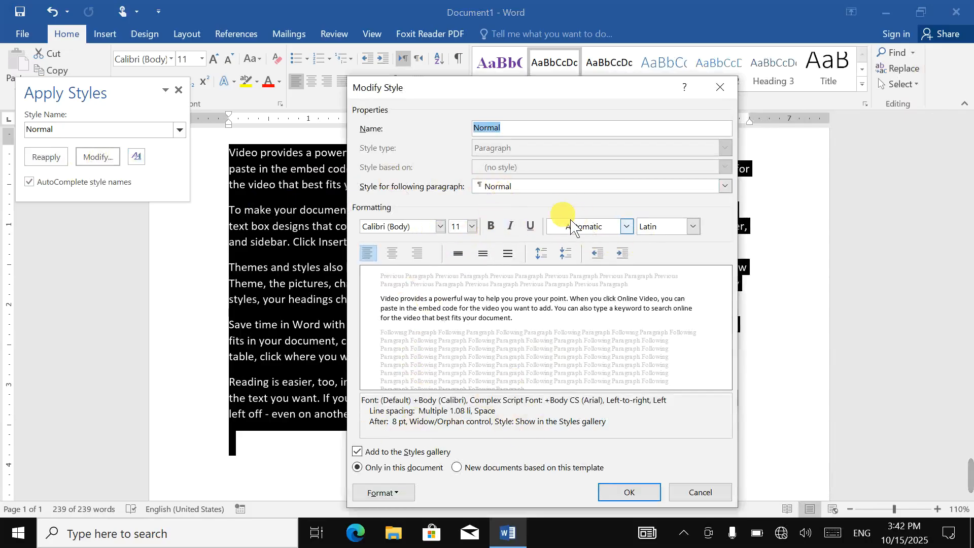
pyautogui.click(720, 86)
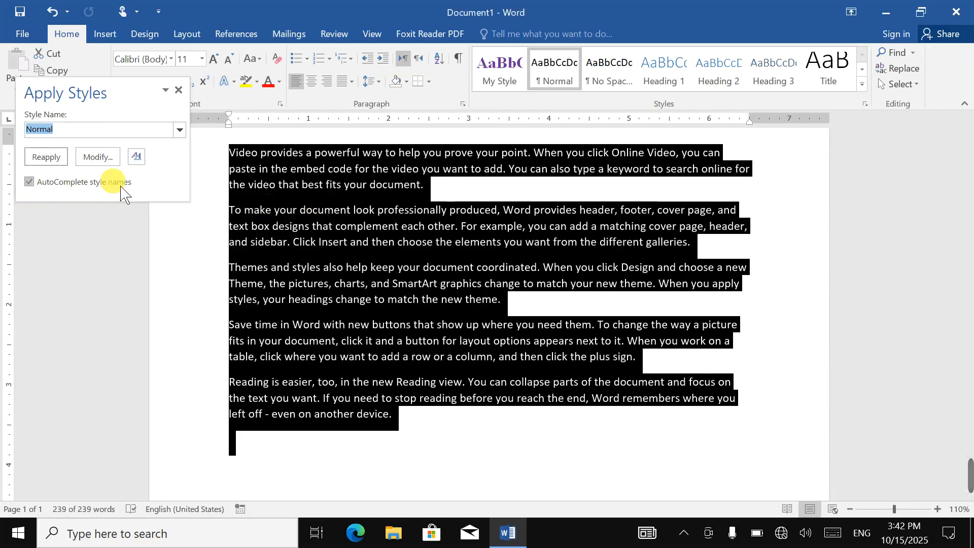
# Apply "My Style" to the selected text by entering its name in Apply Styles.
pyautogui.write('My Style')
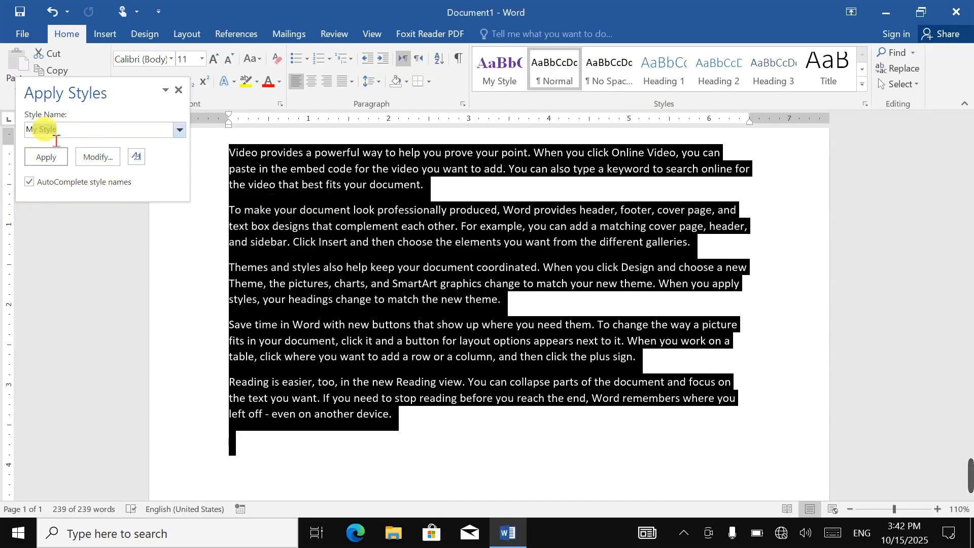
pyautogui.click(58, 165)
pyautogui.click(58, 166)
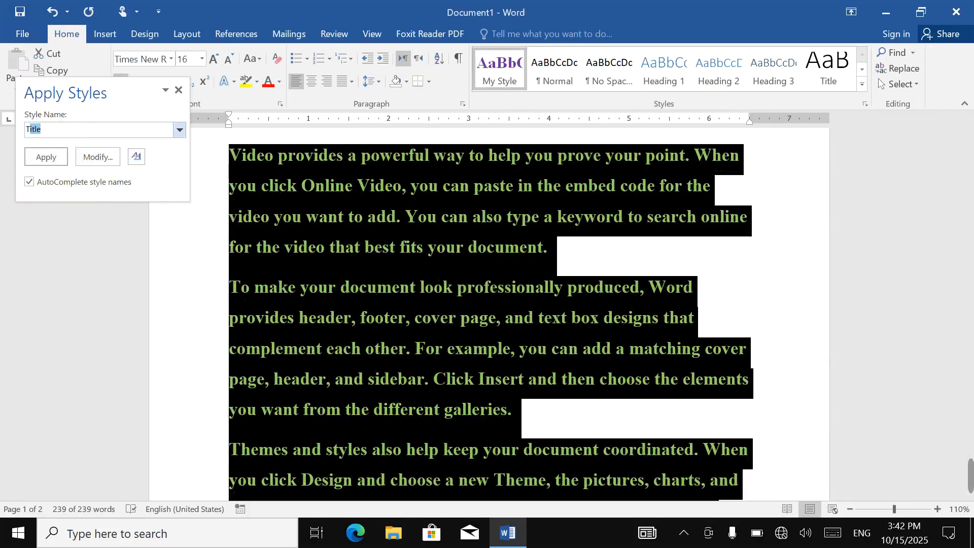
# Apply the Title style to the selected text through Apply Styles and return it to Normal by style name.
pyautogui.click(41, 153)
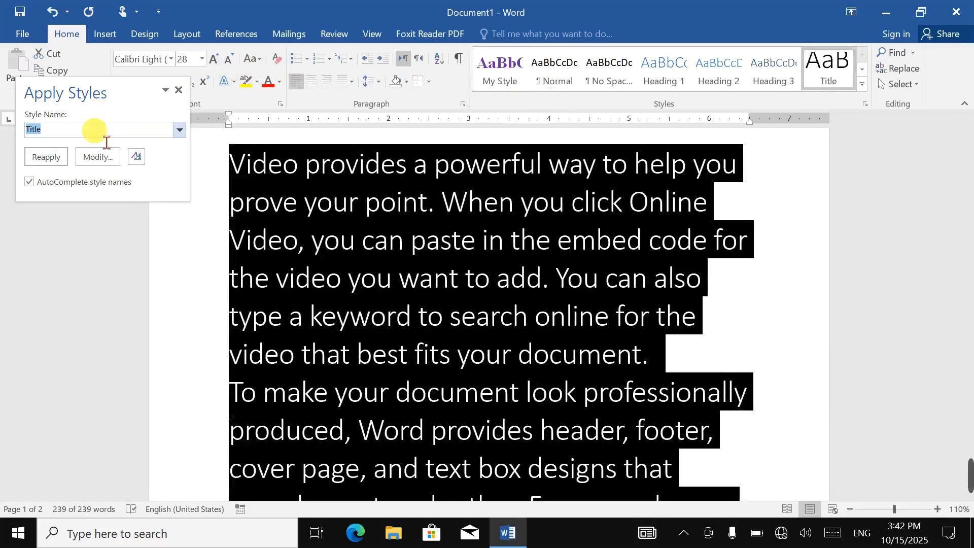
pyautogui.write('Normal')
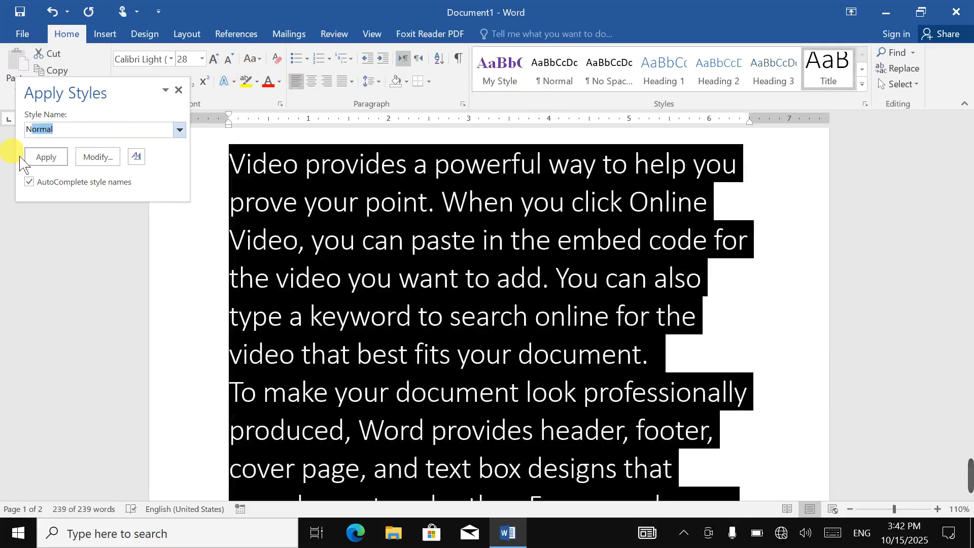
pyautogui.click(57, 160)
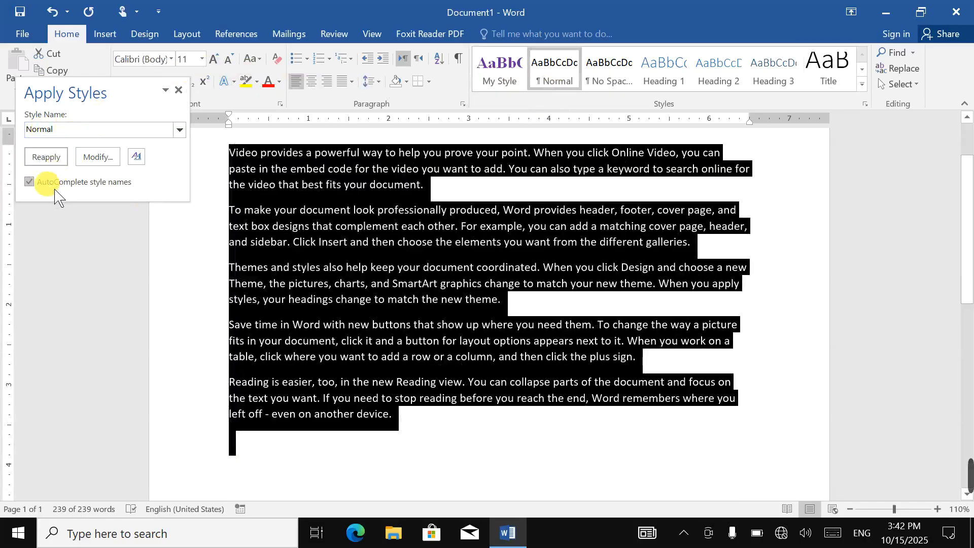
# Try entering a style name with AutoComplete style names turned off, and turn the option back on.
pyautogui.click(66, 131)
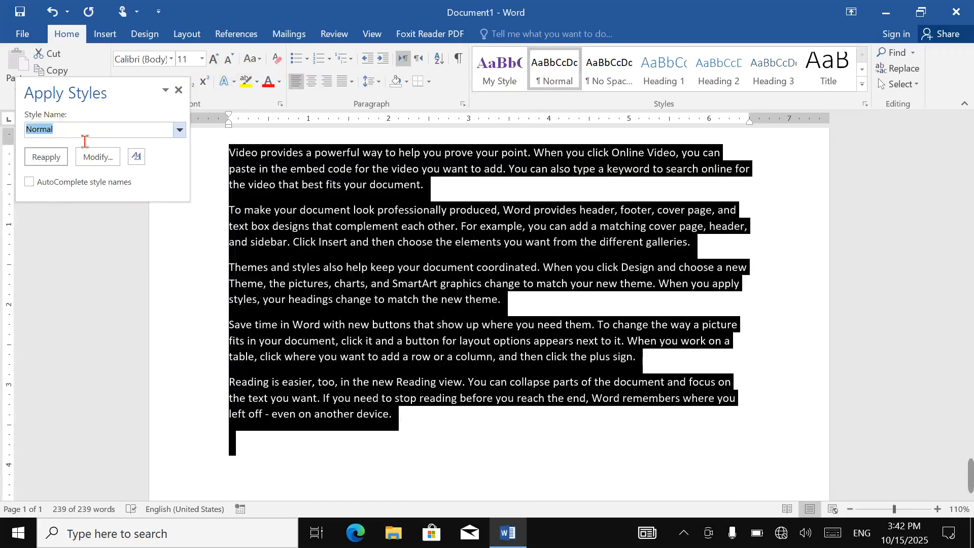
pyautogui.write('n')
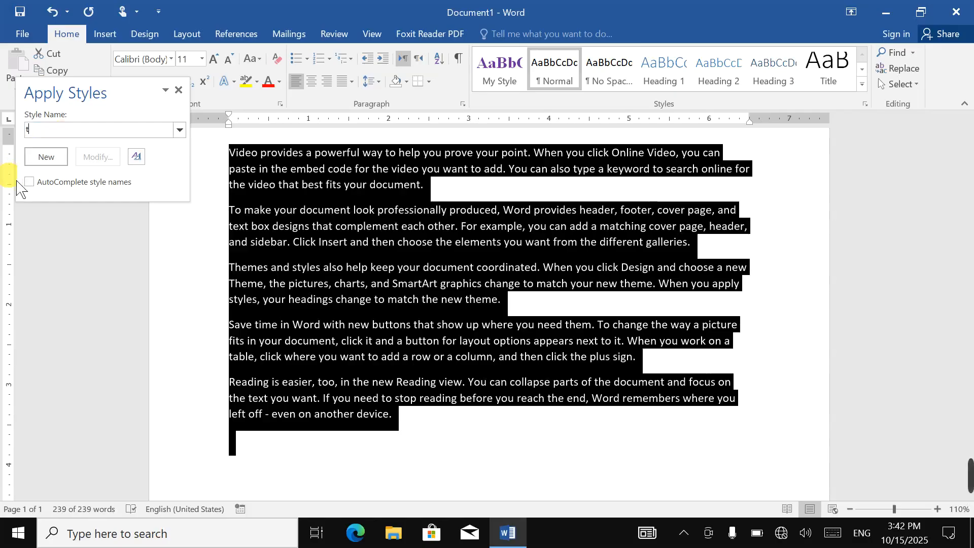
pyautogui.click(61, 135)
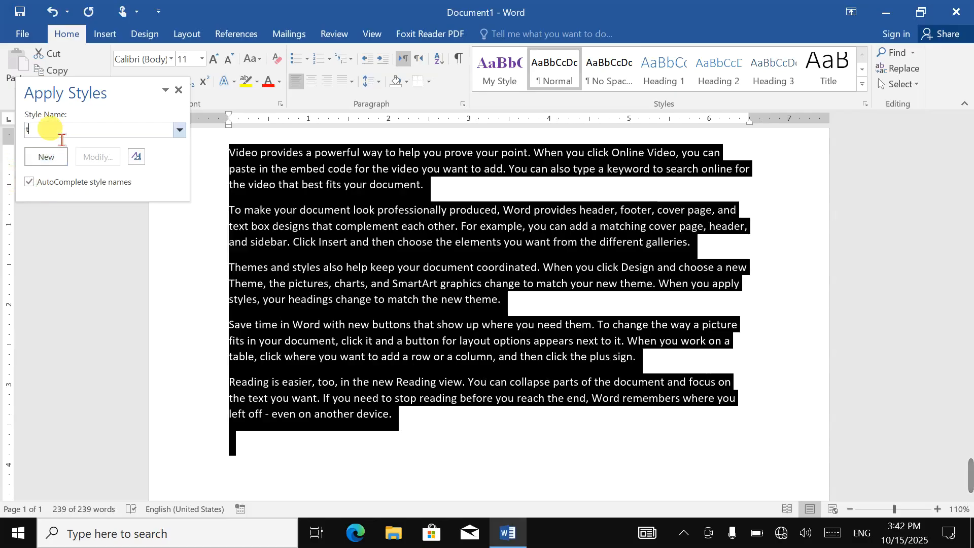
# Enter Title as the style name with AutoComplete on and apply it to the selected text.
pyautogui.press('BackSpace')
pyautogui.write('tle')
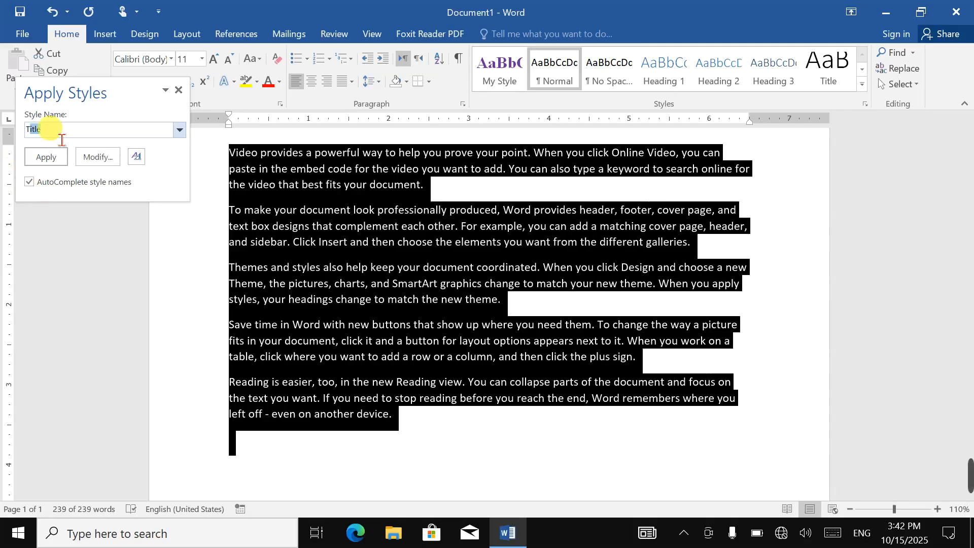
pyautogui.click(46, 157)
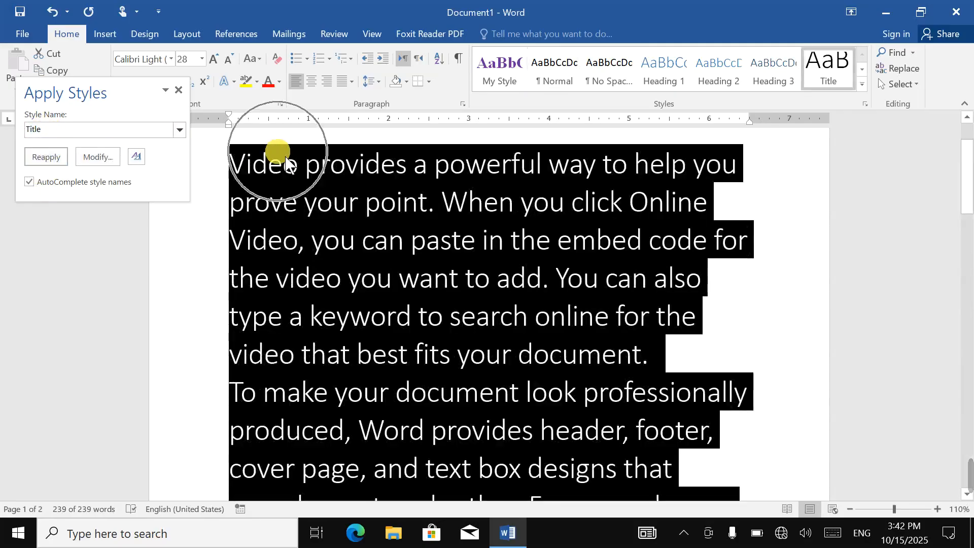
# Close Apply Styles, delete the Title-styled text, and regenerate the sample paragraphs with =rand().
pyautogui.click(178, 90)
pyautogui.press('Delete')
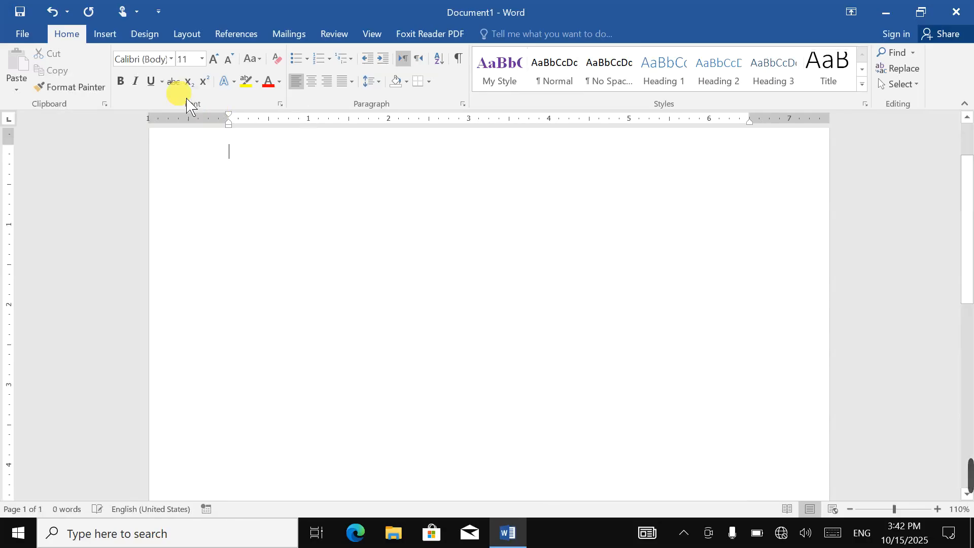
pyautogui.scroll(3, 327, 304)
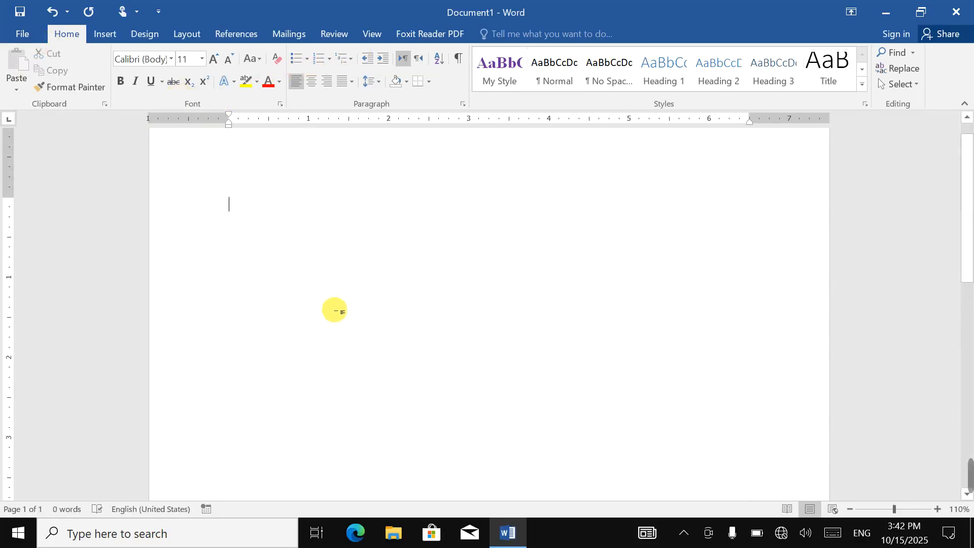
pyautogui.write('=ra')
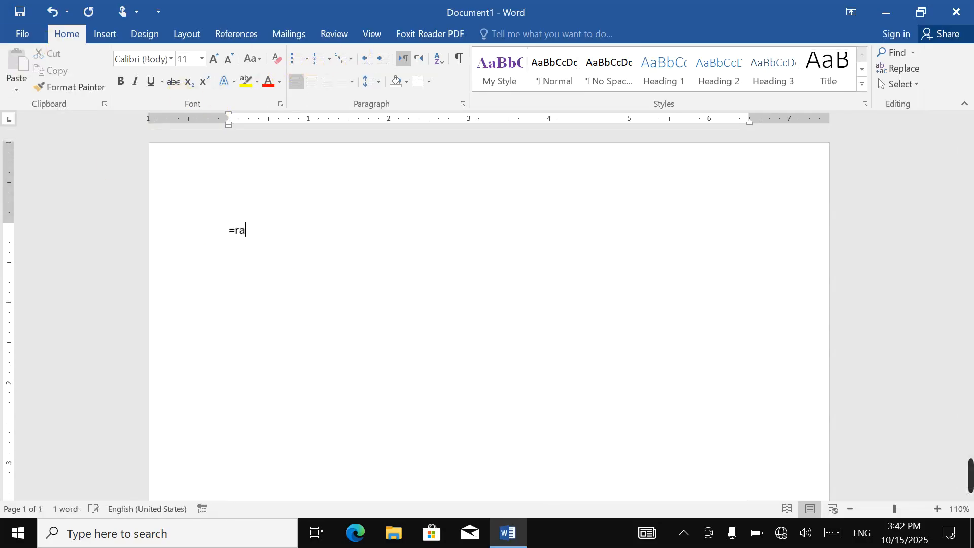
pyautogui.write('nd()')
pyautogui.press('Return')
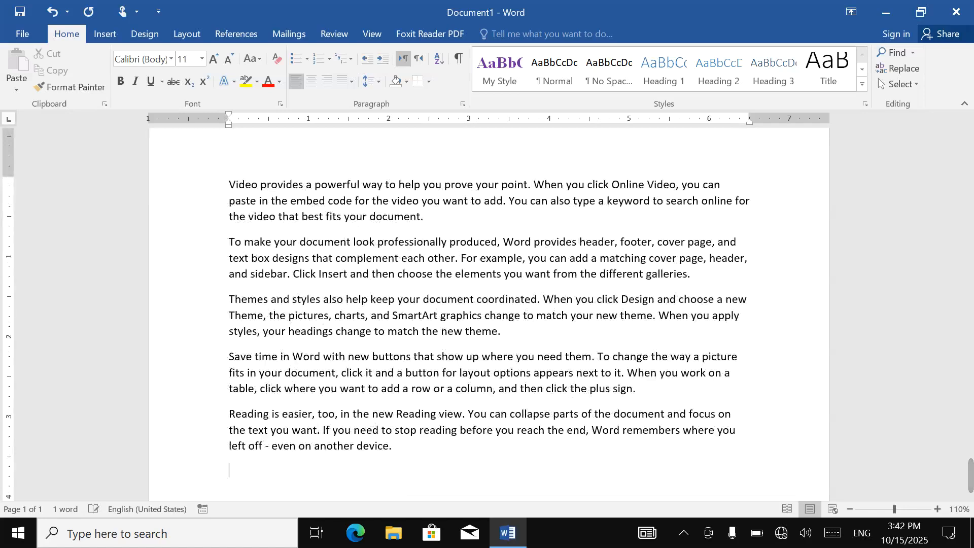
# Search the text for the word "document" in the Navigation pane, review the matches, and close the pane.
pyautogui.click(894, 53)
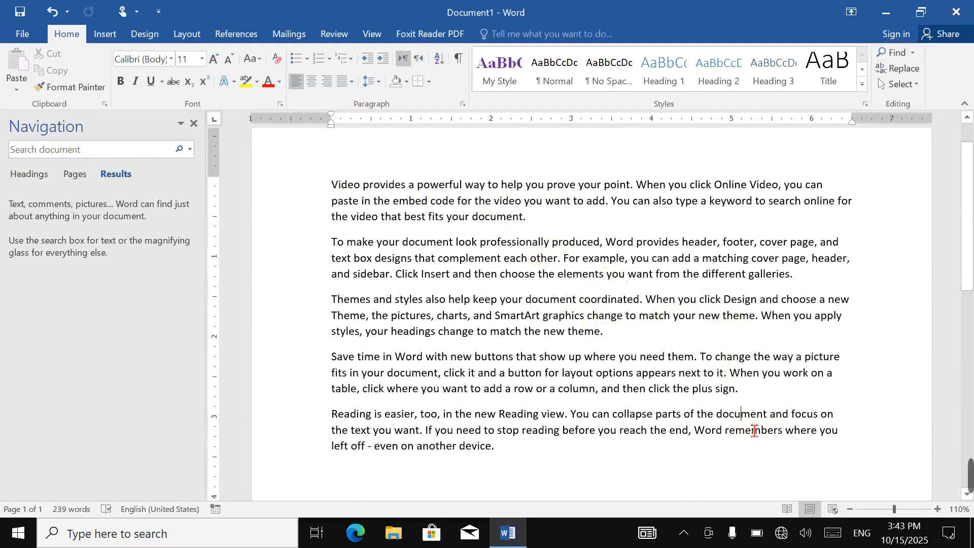
pyautogui.doubleClick(742, 414)
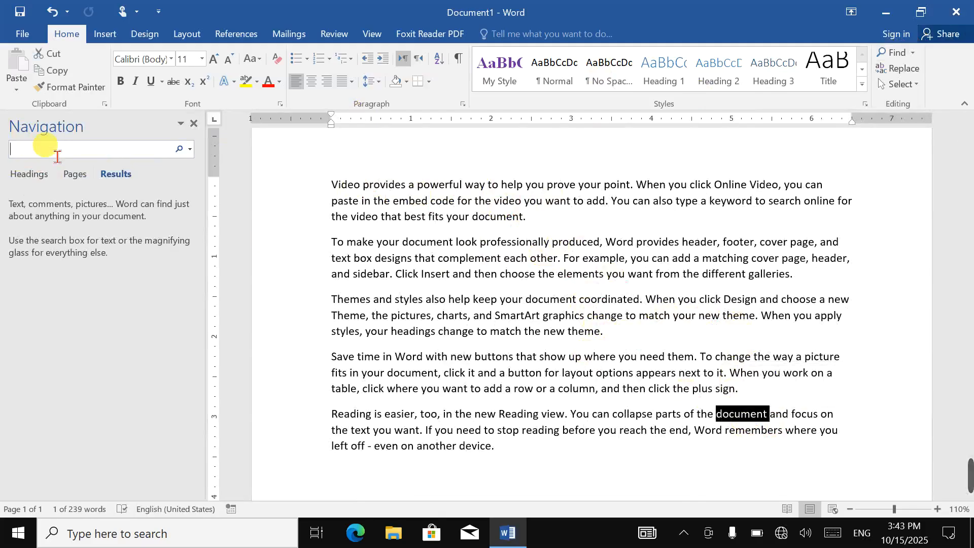
pyautogui.click(351, 274)
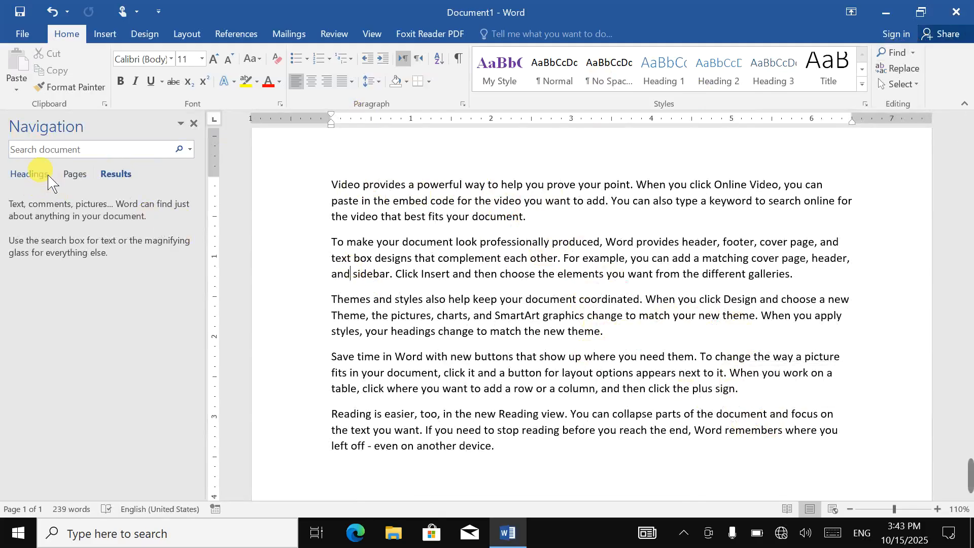
pyautogui.click(58, 155)
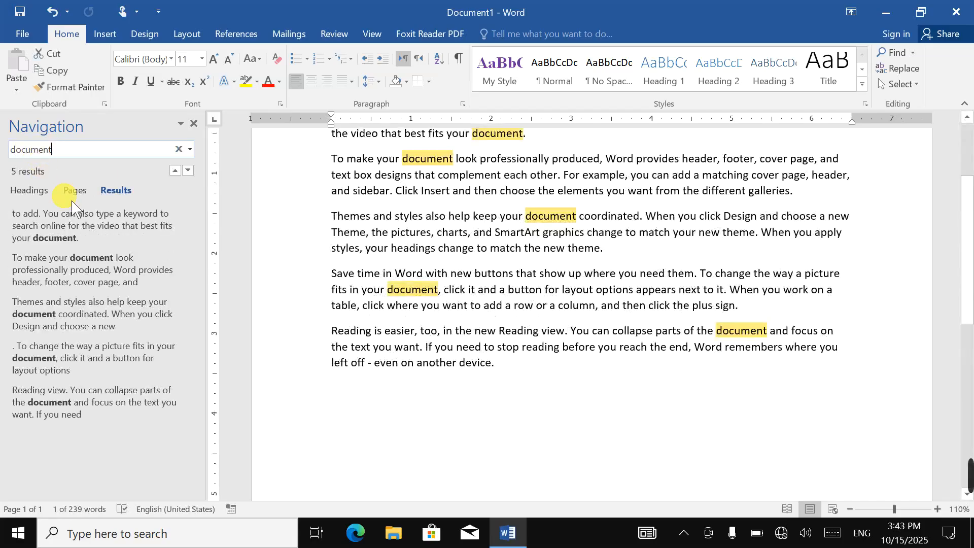
pyautogui.scroll(2, 294, 279)
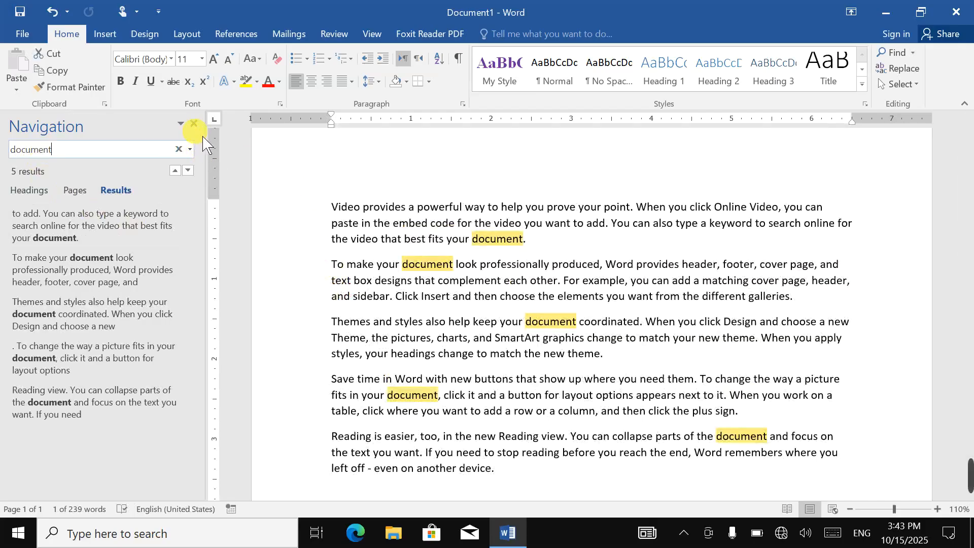
pyautogui.click(194, 125)
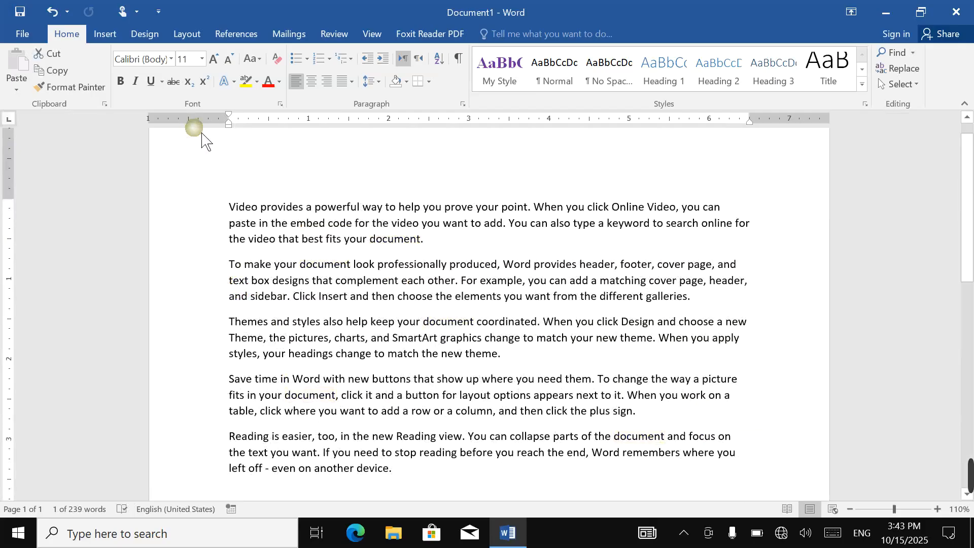
# Use Advanced Find to step through every occurrence of "document" until the search is finished.
pyautogui.click(913, 52)
pyautogui.click(919, 89)
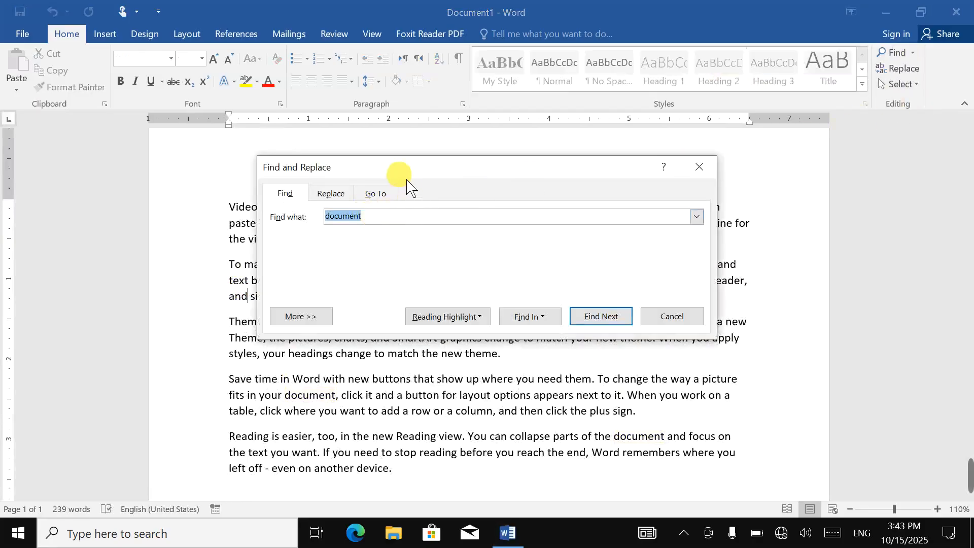
pyautogui.moveTo(403, 175); pyautogui.dragTo(260, 229)
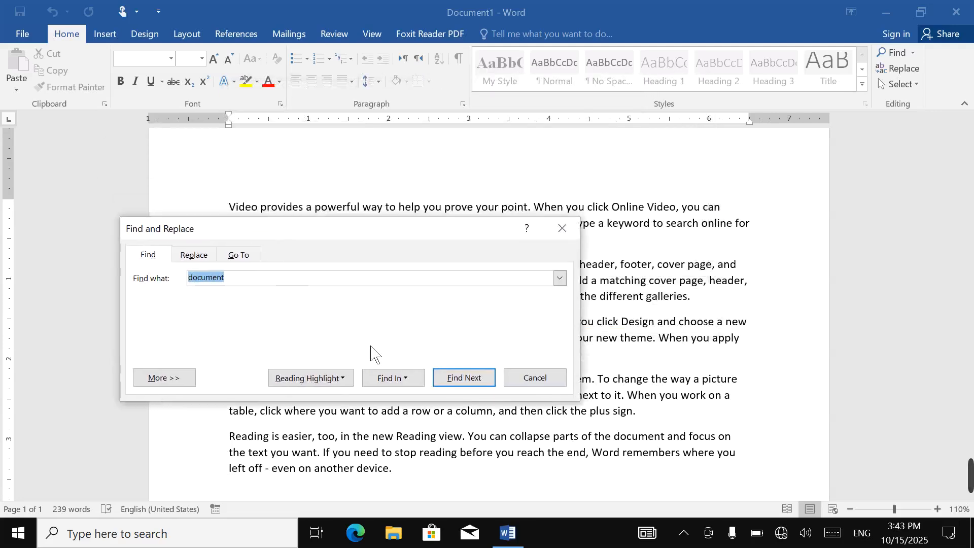
pyautogui.click(462, 375)
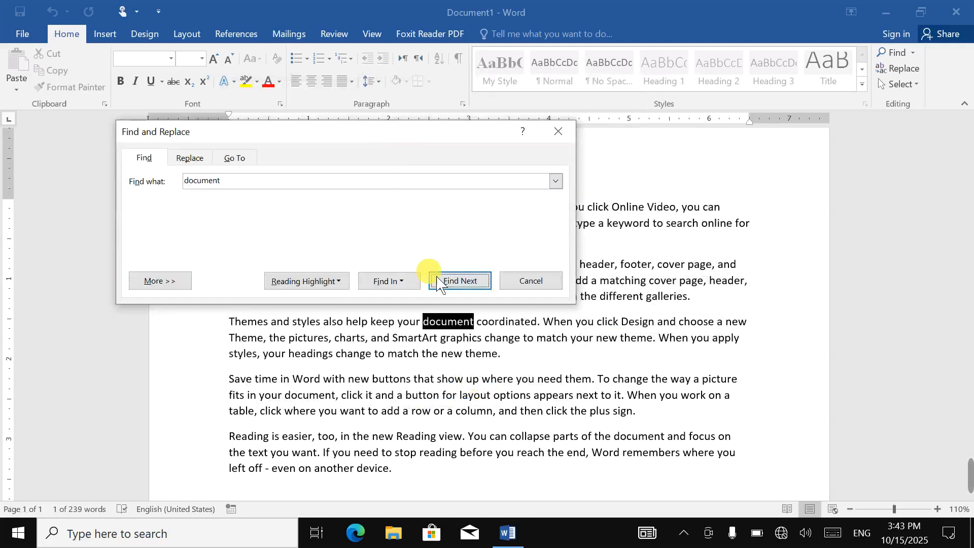
pyautogui.click(480, 290)
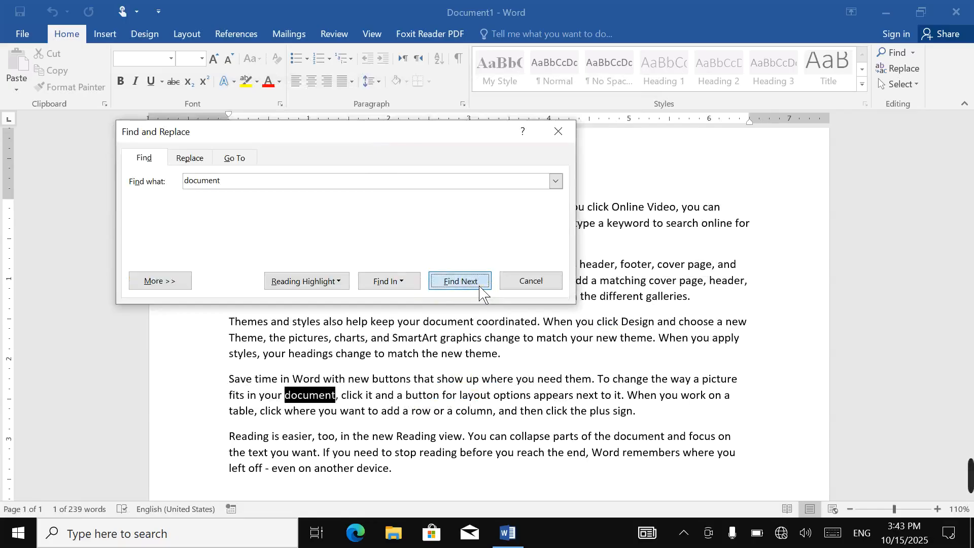
pyautogui.click(480, 289)
pyautogui.click(479, 289)
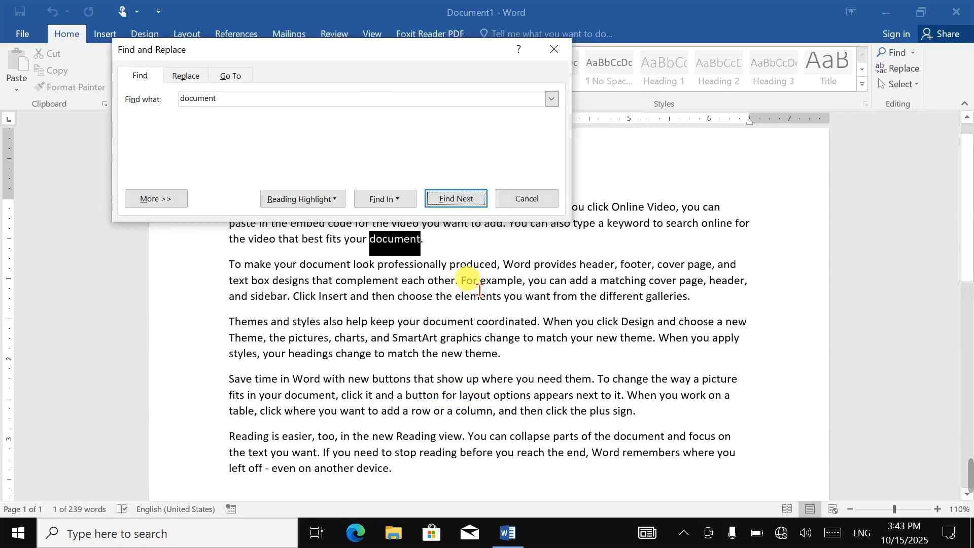
pyautogui.click(455, 200)
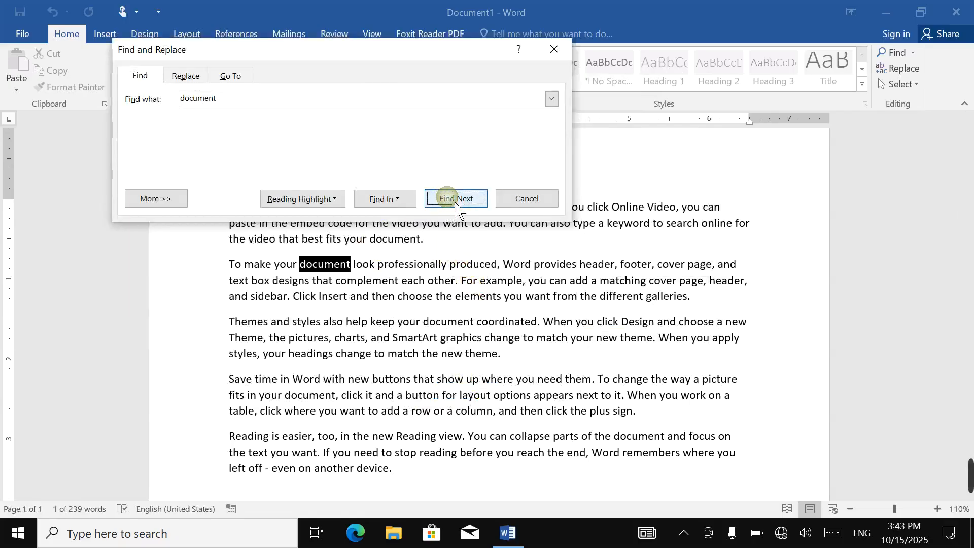
pyautogui.click(456, 200)
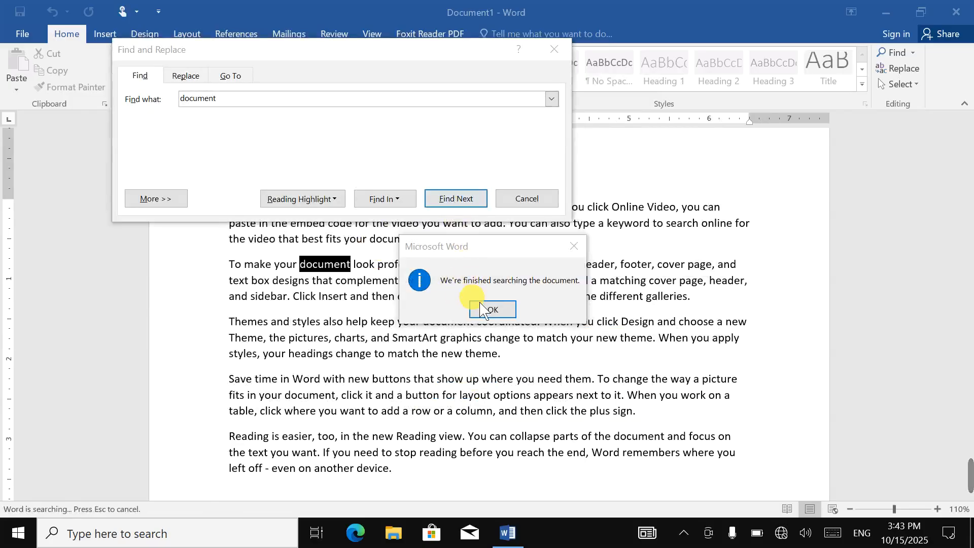
pyautogui.click(492, 310)
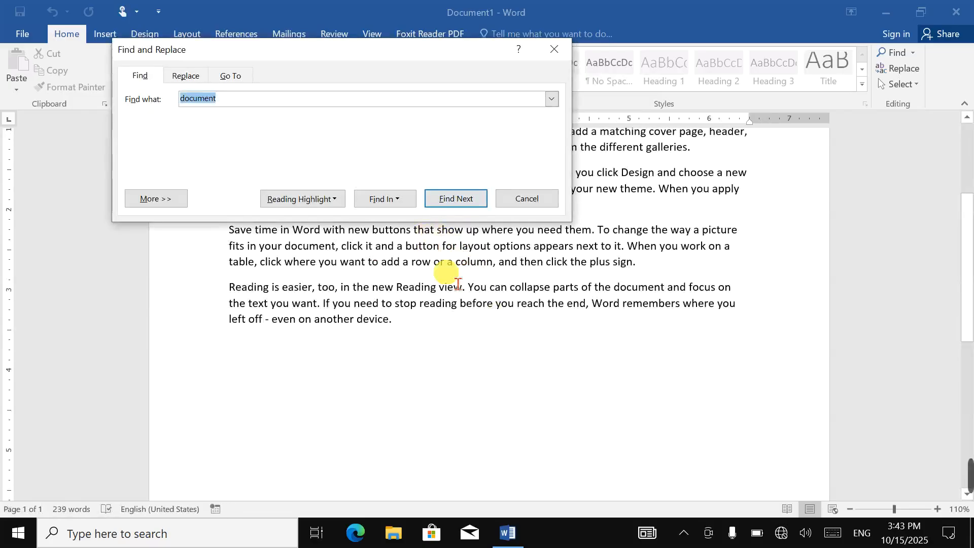
# Find all matches of "document" and of "Video" in the main document, and close the search dialog.
pyautogui.scroll(2, 515, 316)
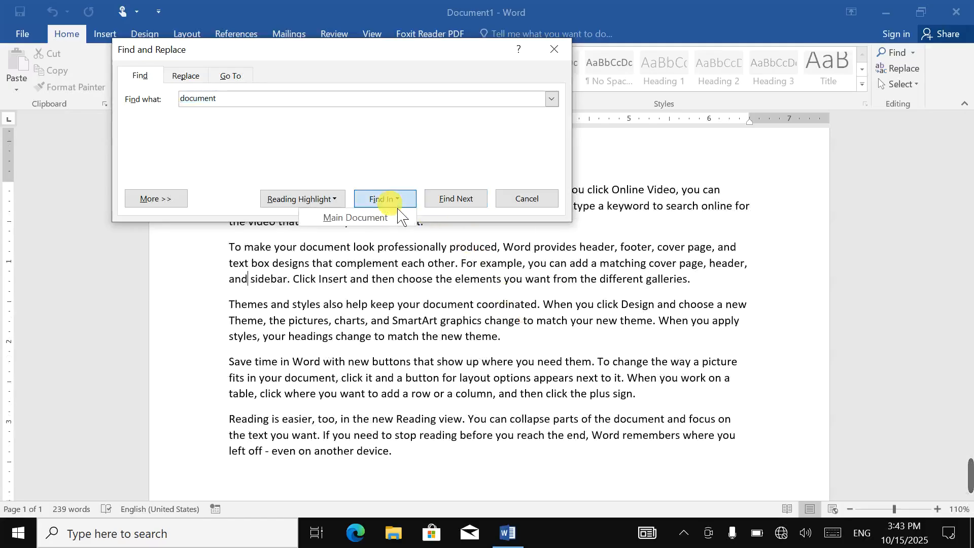
pyautogui.click(378, 221)
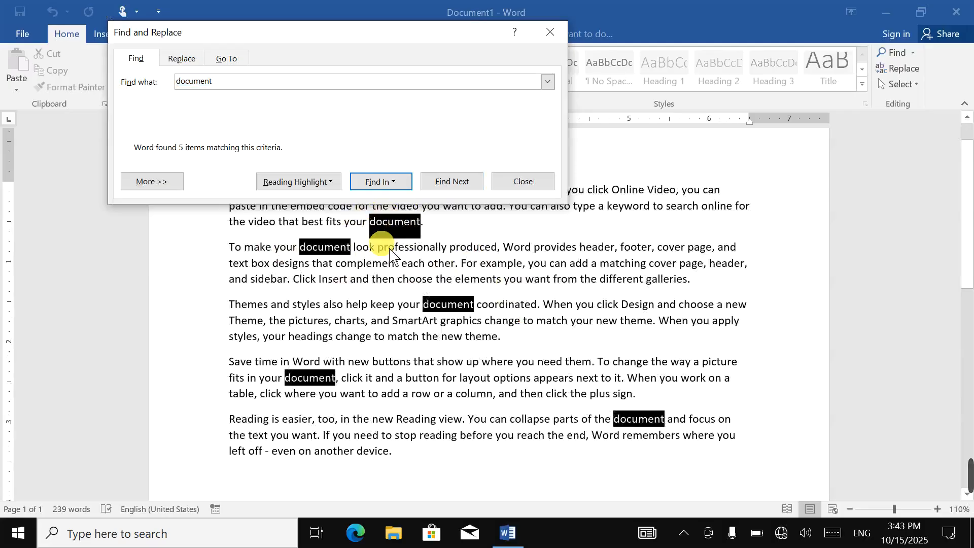
pyautogui.click(263, 86)
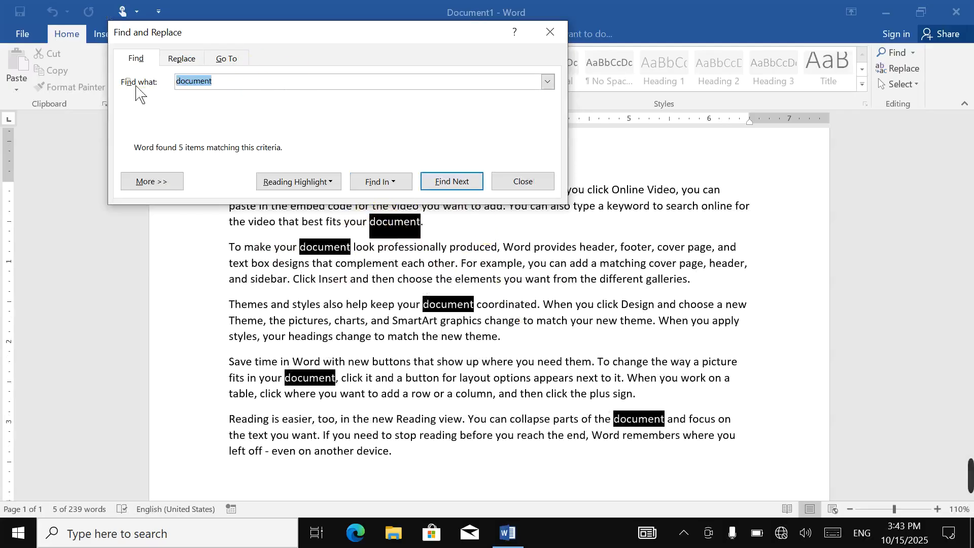
pyautogui.write('Video')
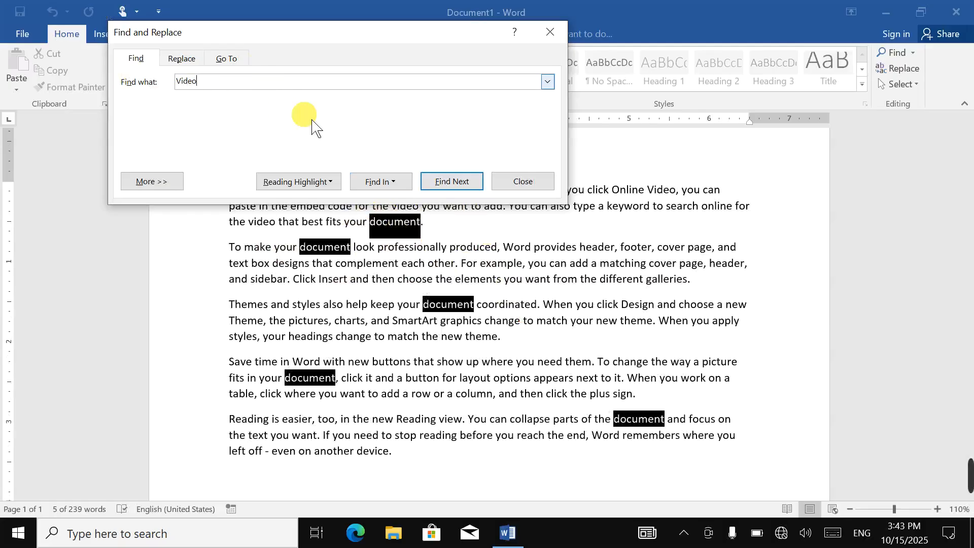
pyautogui.click(380, 183)
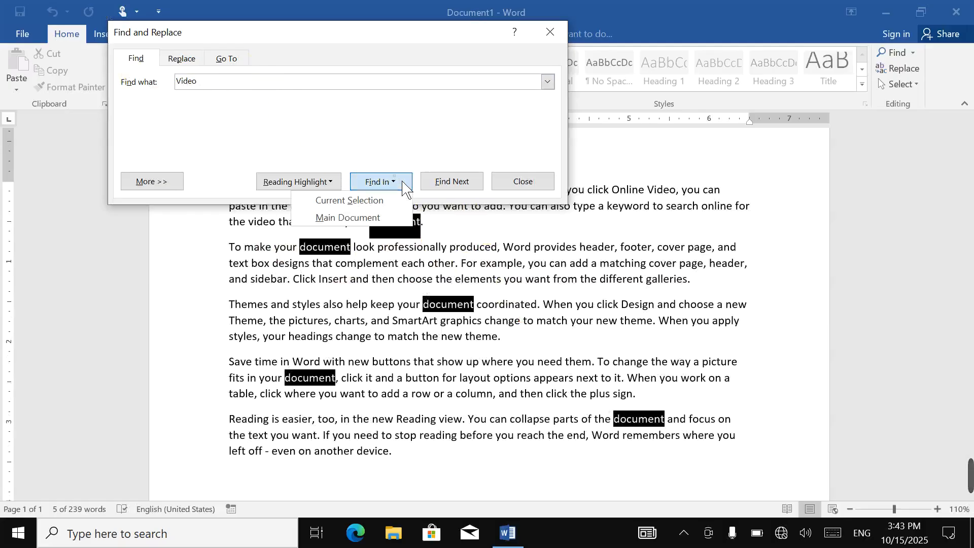
pyautogui.click(382, 219)
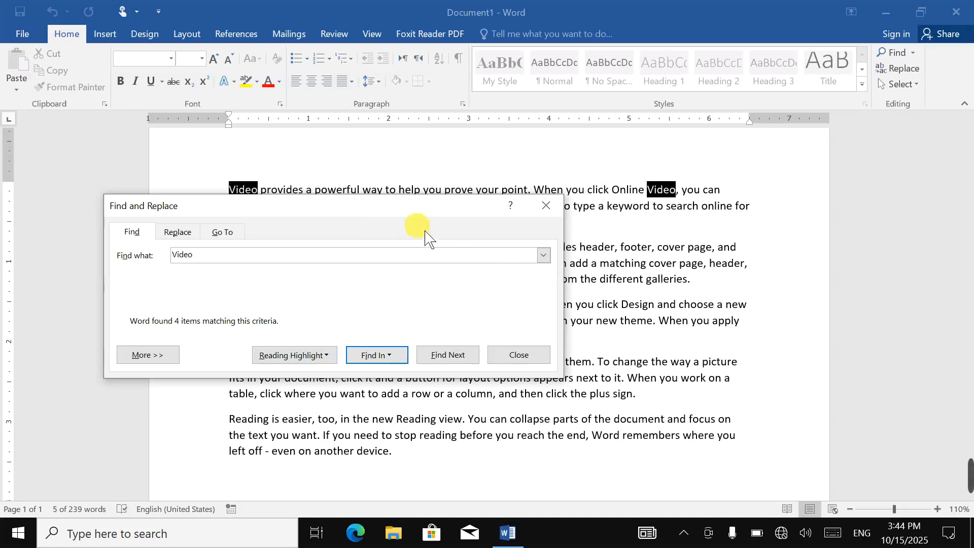
pyautogui.moveTo(402, 211); pyautogui.dragTo(609, 177)
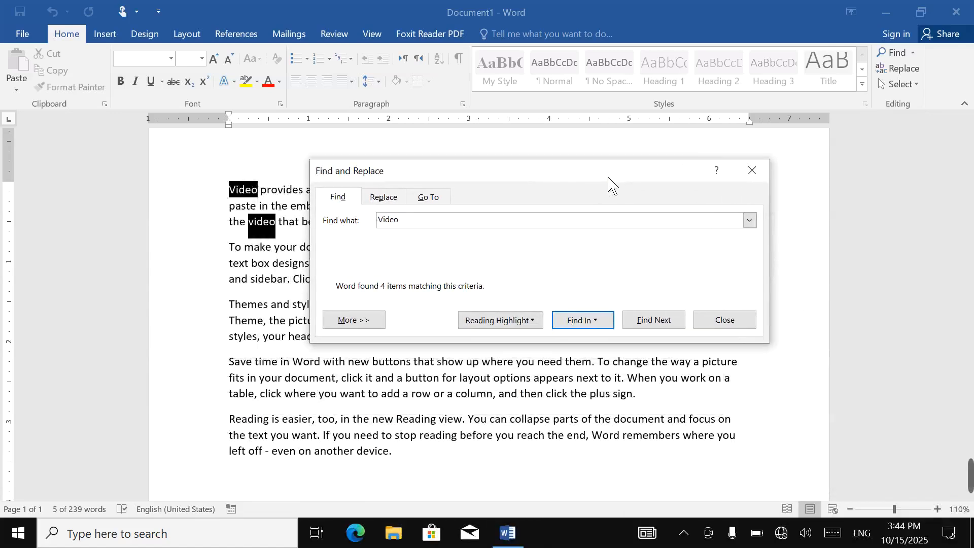
pyautogui.click(583, 320)
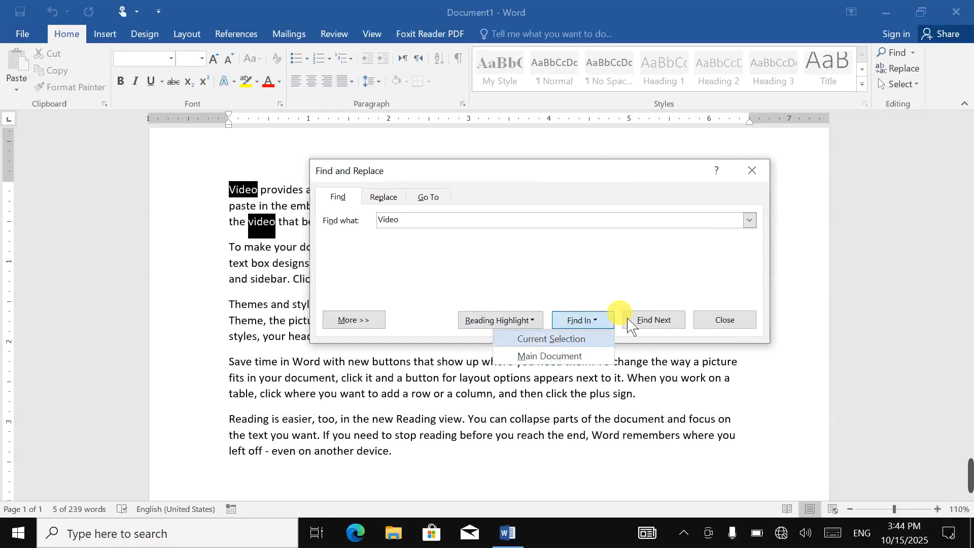
pyautogui.click(751, 171)
pyautogui.click(578, 206)
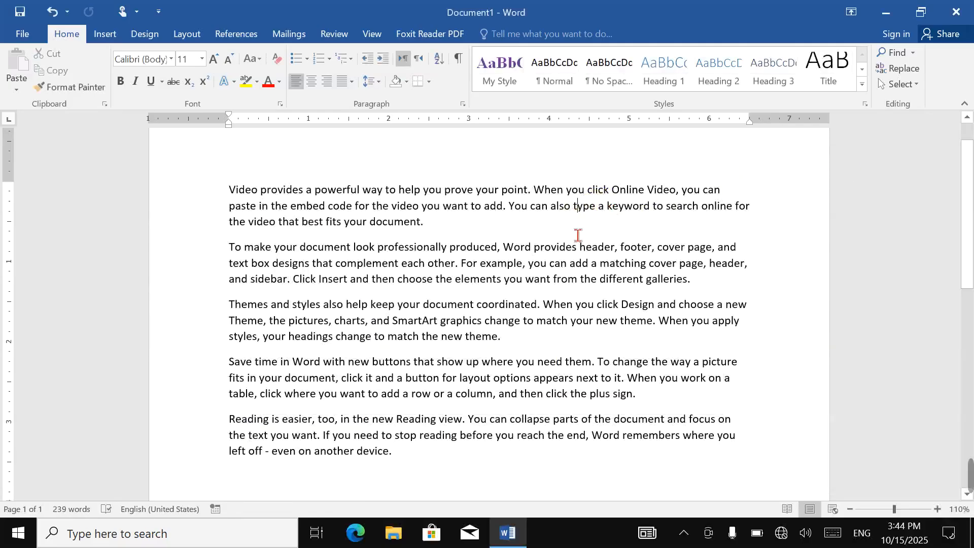
# Select the text from "your point" through the last paragraph's second line and find "Video" only within the current selection.
pyautogui.click(773, 436)
pyautogui.keyDown('shift'); pyautogui.click(434, 205); pyautogui.keyUp('shift')
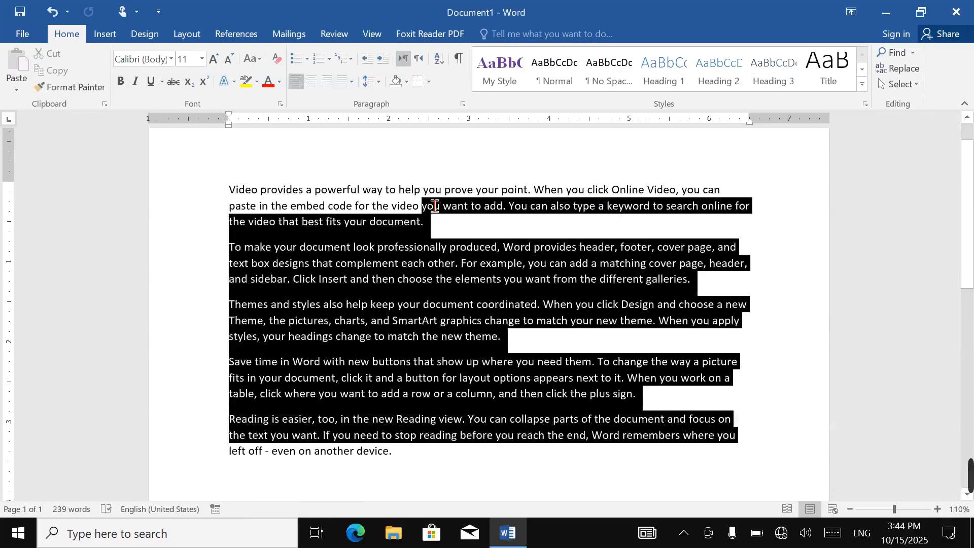
pyautogui.moveTo(435, 206); pyautogui.dragTo(476, 189)
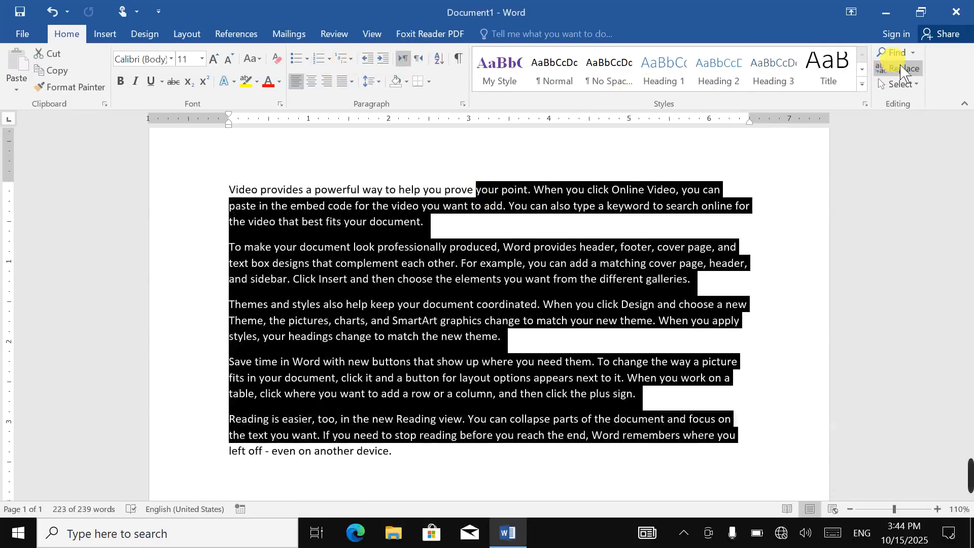
pyautogui.click(914, 54)
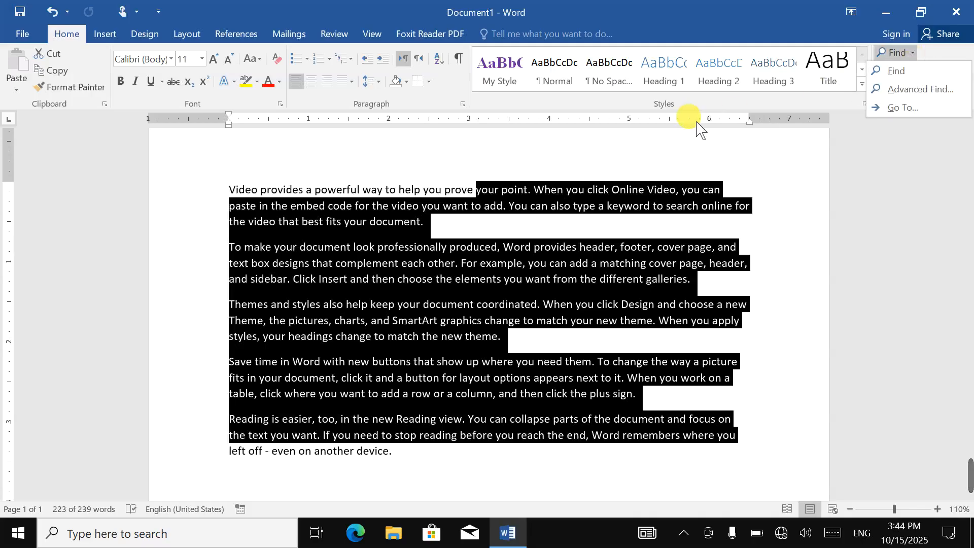
pyautogui.click(921, 90)
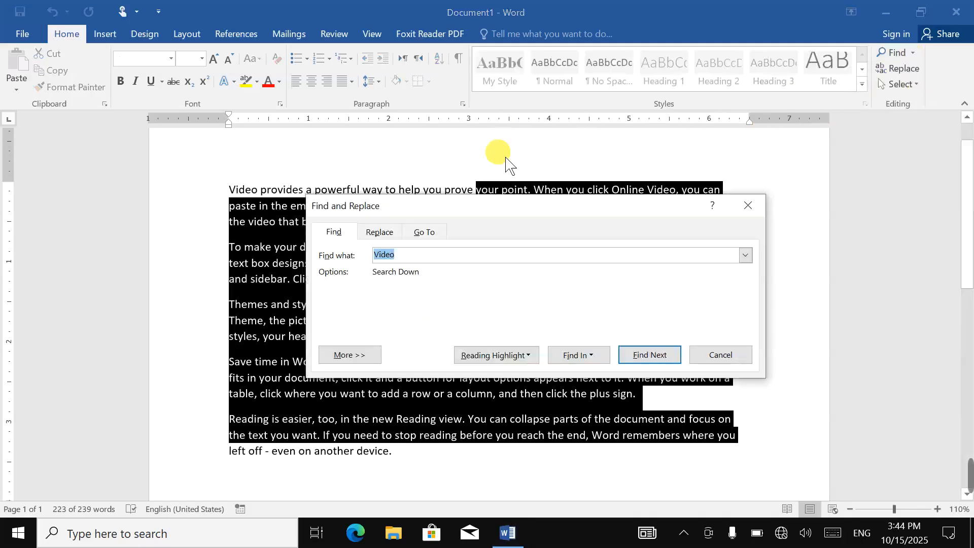
pyautogui.click(571, 357)
pyautogui.click(583, 377)
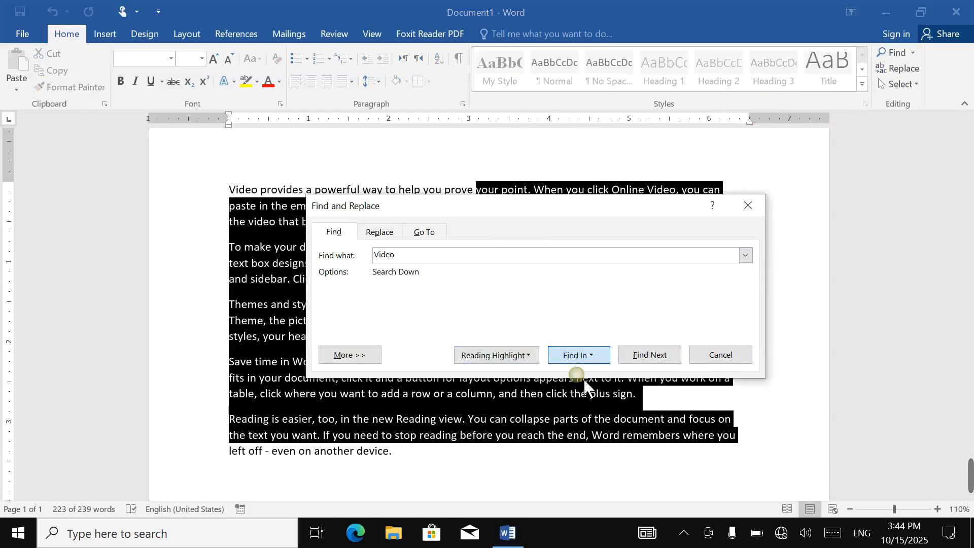
pyautogui.moveTo(528, 220); pyautogui.dragTo(640, 283)
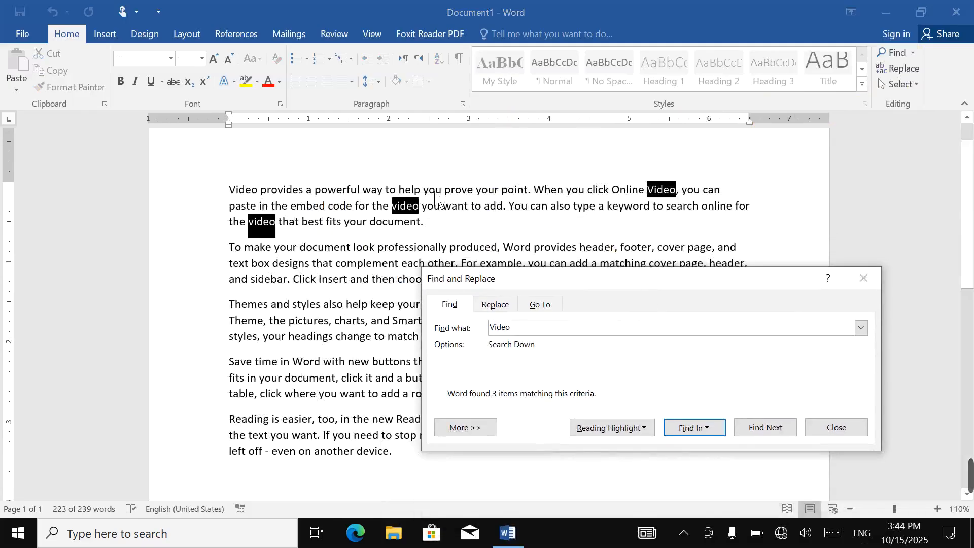
# Select the opening word "Video" and apply reading highlight to all occurrences of "Video".
pyautogui.doubleClick(249, 191)
pyautogui.click(256, 193)
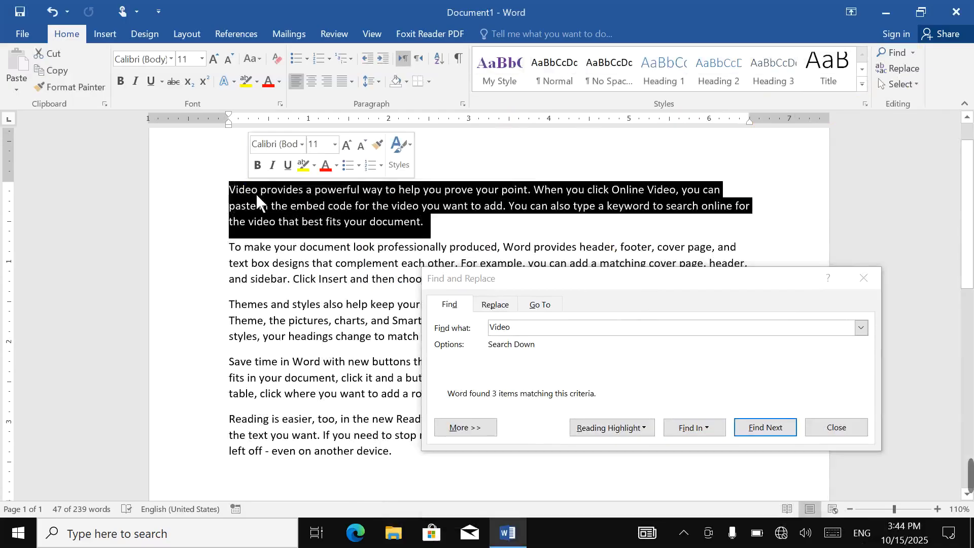
pyautogui.click(252, 191)
pyautogui.doubleClick(248, 190)
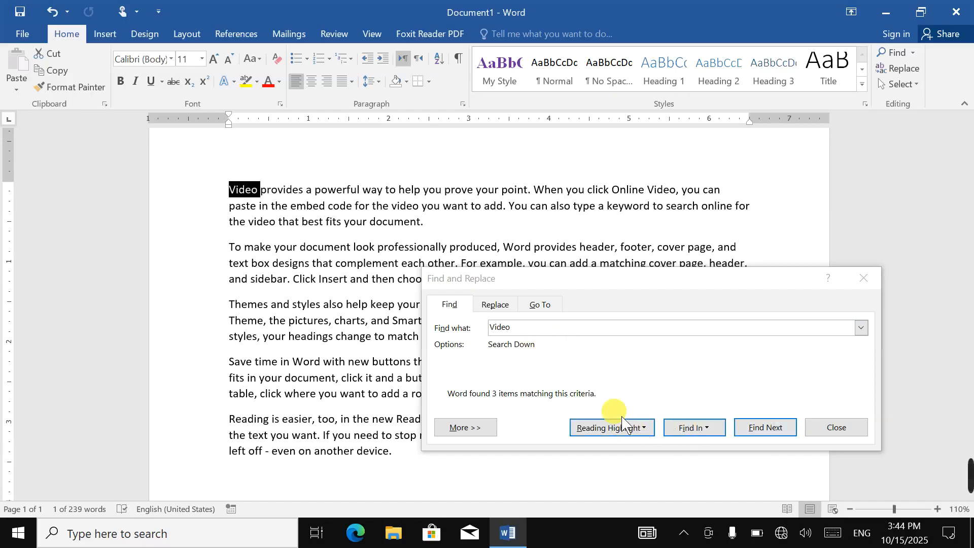
pyautogui.click(629, 433)
pyautogui.click(628, 431)
pyautogui.click(615, 430)
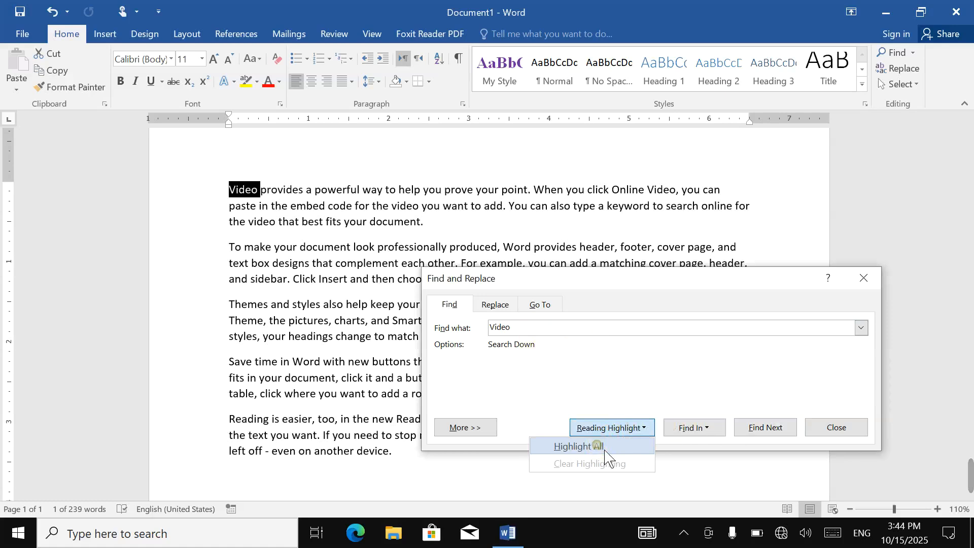
pyautogui.click(603, 446)
pyautogui.click(461, 227)
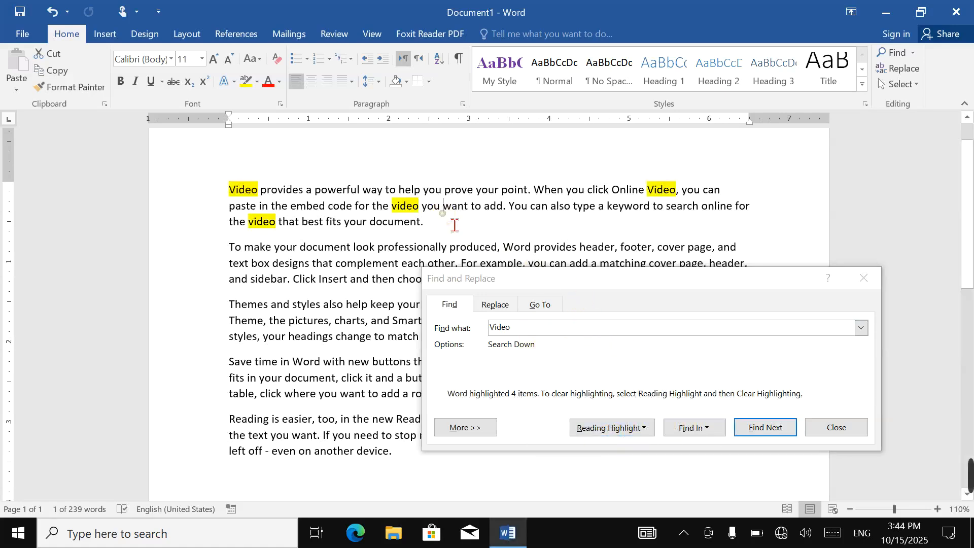
# Set the text highlight color to bright green and apply reading highlight to all occurrences of "Video" again.
pyautogui.moveTo(507, 279); pyautogui.dragTo(370, 272)
pyautogui.click(248, 170)
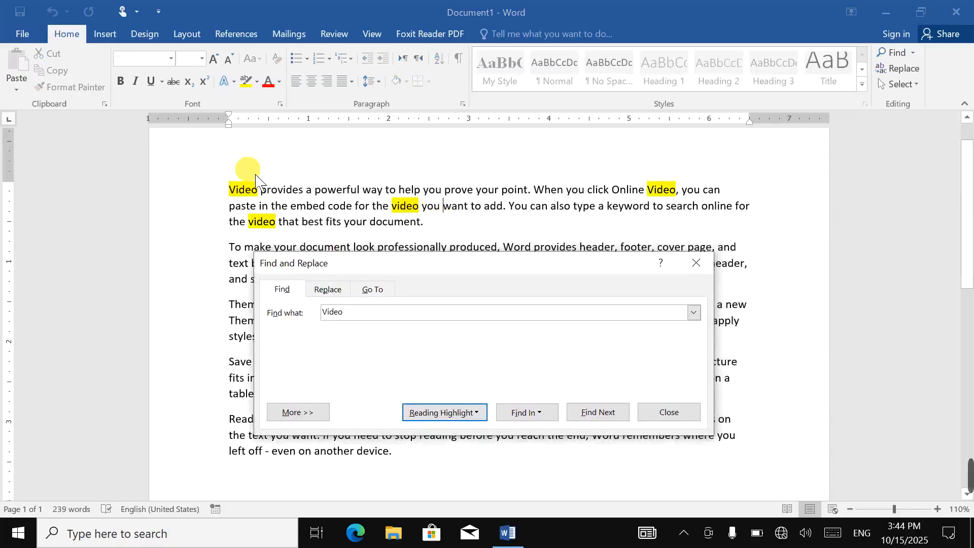
pyautogui.click(257, 82)
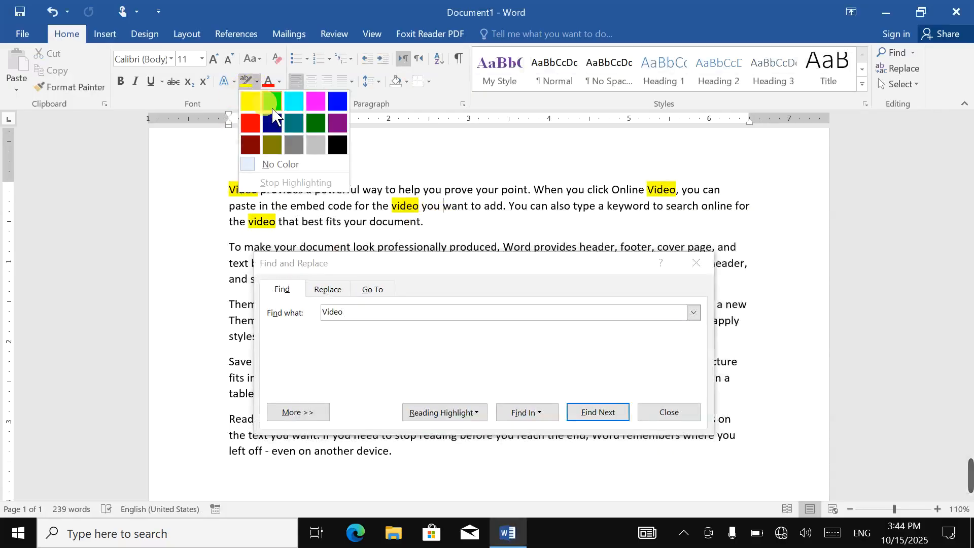
pyautogui.click(265, 101)
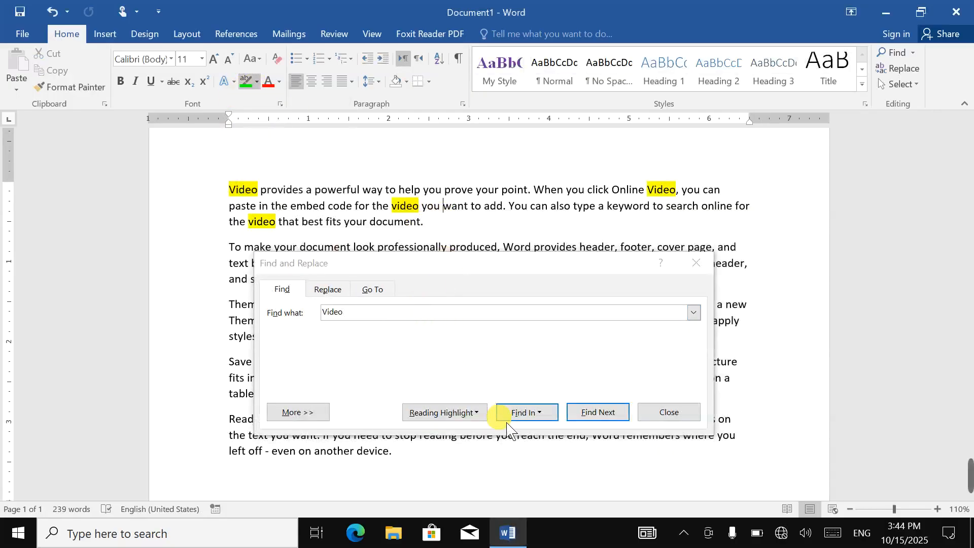
pyautogui.click(469, 412)
pyautogui.click(411, 431)
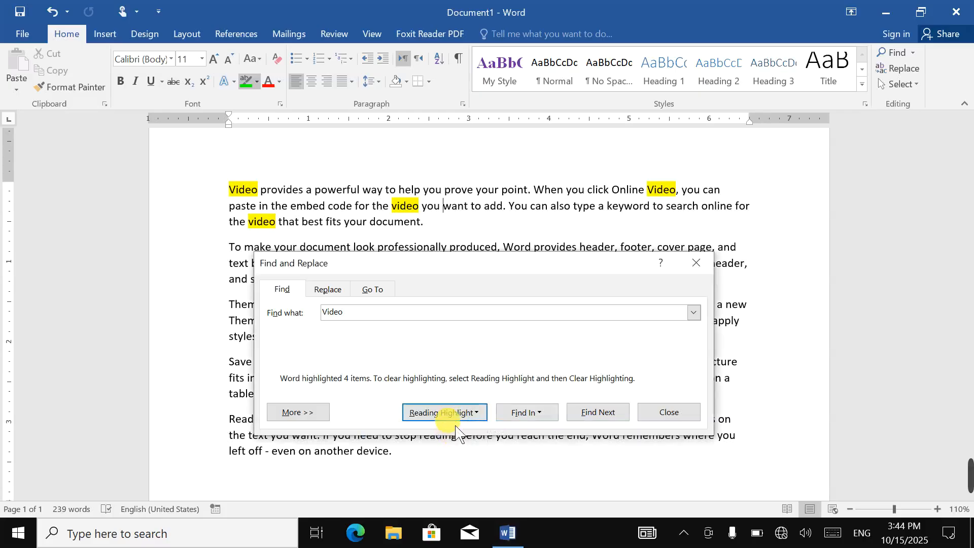
# Clear the existing reading highlight and highlight every occurrence of "Video" in green.
pyautogui.click(455, 413)
pyautogui.click(436, 451)
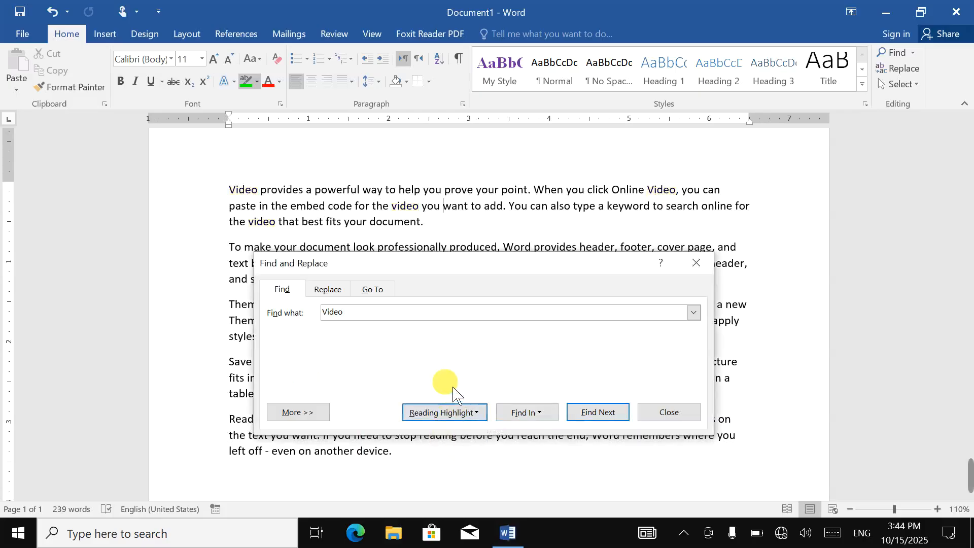
pyautogui.click(453, 412)
pyautogui.click(448, 433)
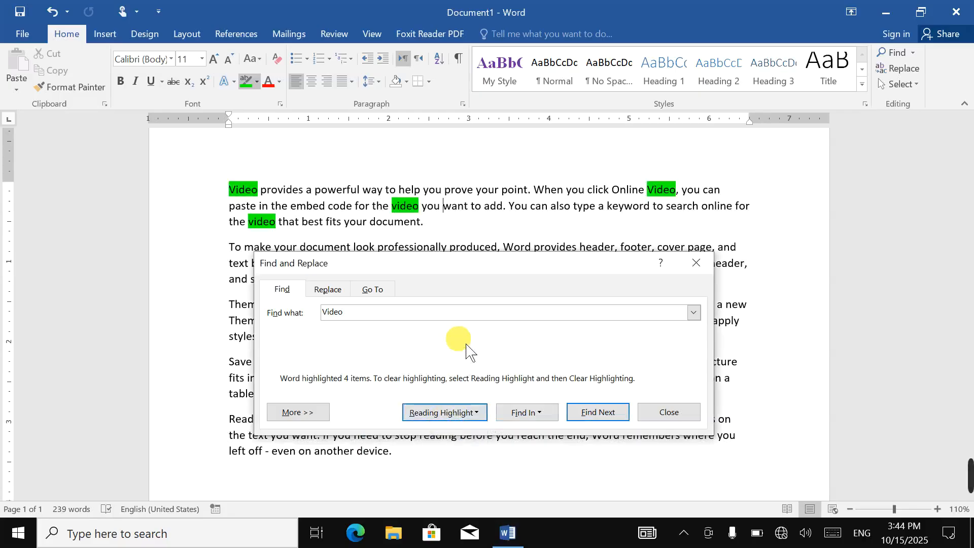
# Switch to the Replace settings with "Video" as the search text and enter "Image" as the replacement.
pyautogui.click(257, 82)
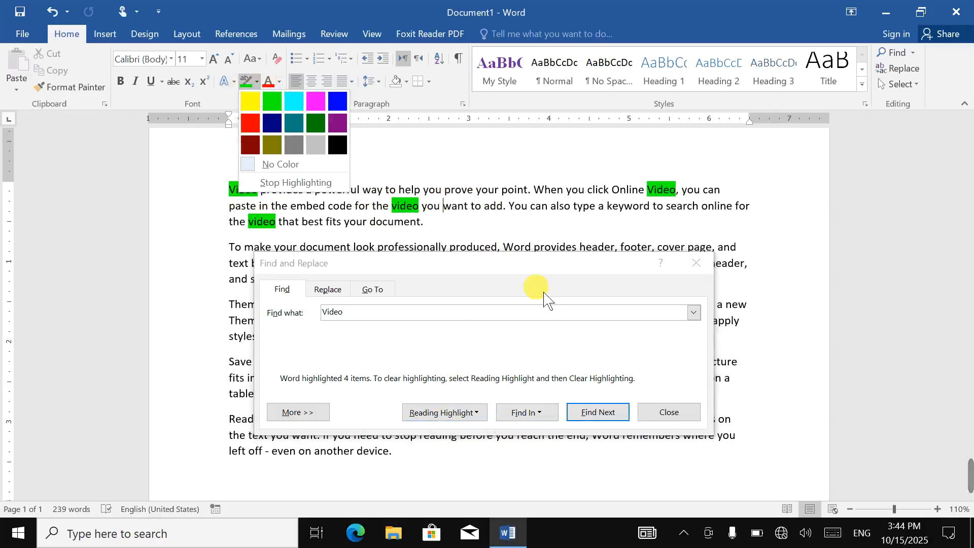
pyautogui.click(362, 297)
pyautogui.click(328, 289)
pyautogui.moveTo(395, 259)
pyautogui.mouseDown()
pyautogui.moveTo(585, 256)
pyautogui.moveTo(616, 266)
pyautogui.moveTo(576, 261)
pyautogui.mouseUp()
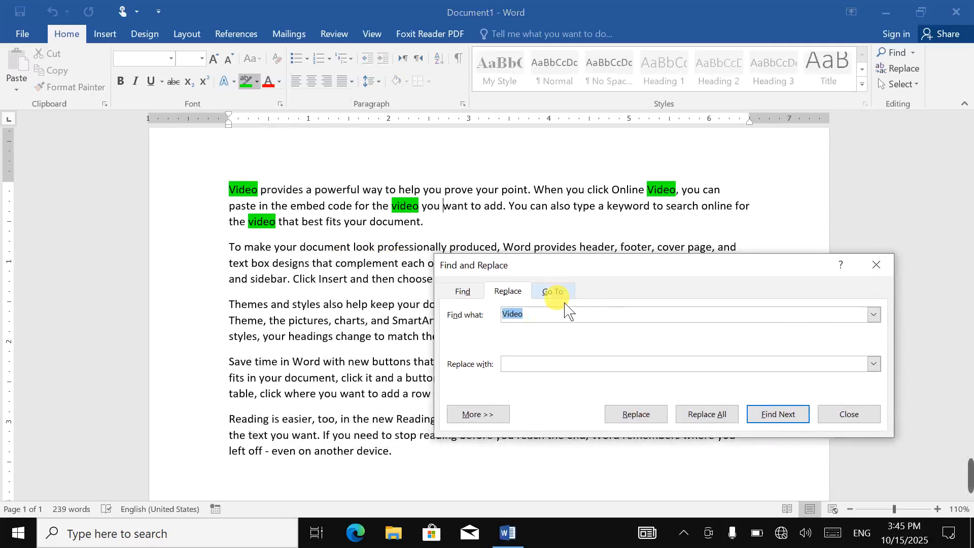
pyautogui.click(553, 365)
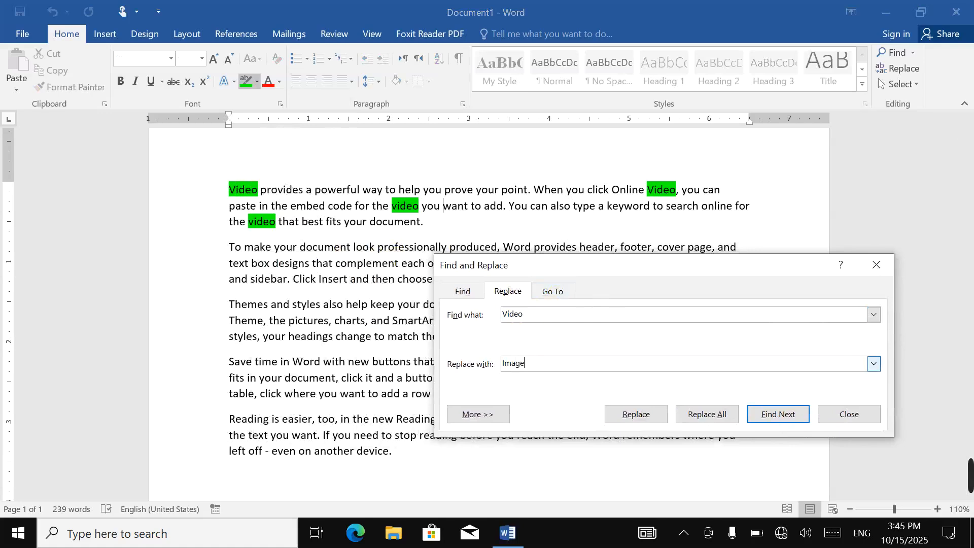
pyautogui.click(552, 322)
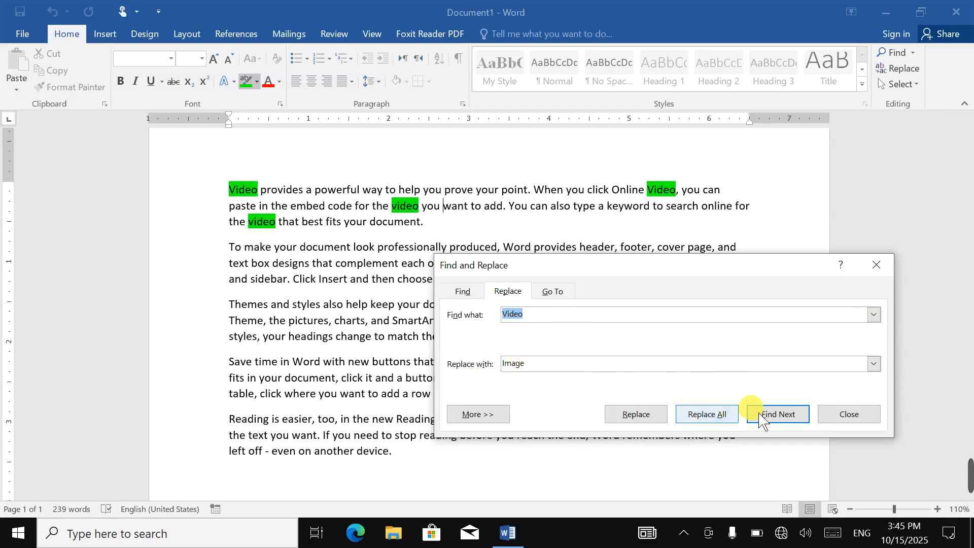
# Step through every occurrence of "Video" without replacing until the search is finished, and close the Find and Replace dialog.
pyautogui.click(776, 415)
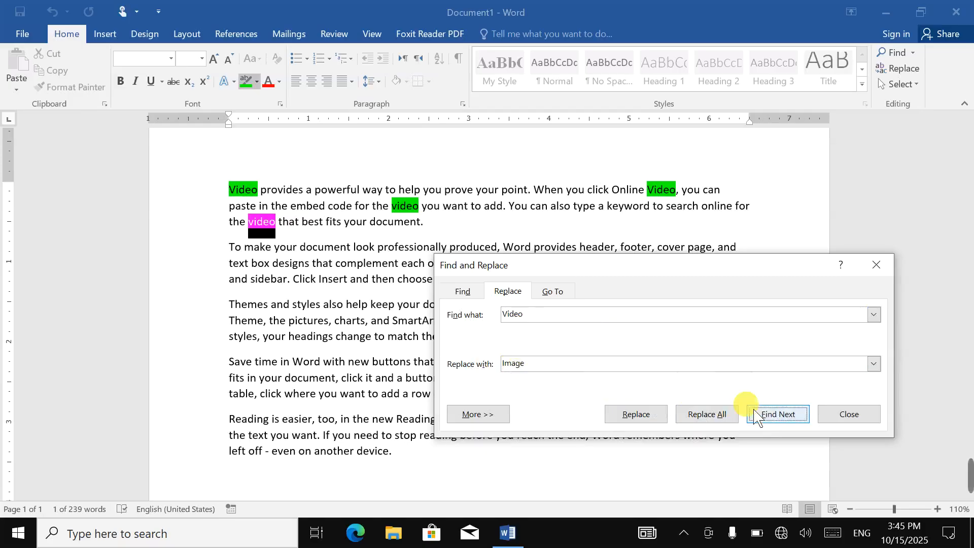
pyautogui.click(234, 198)
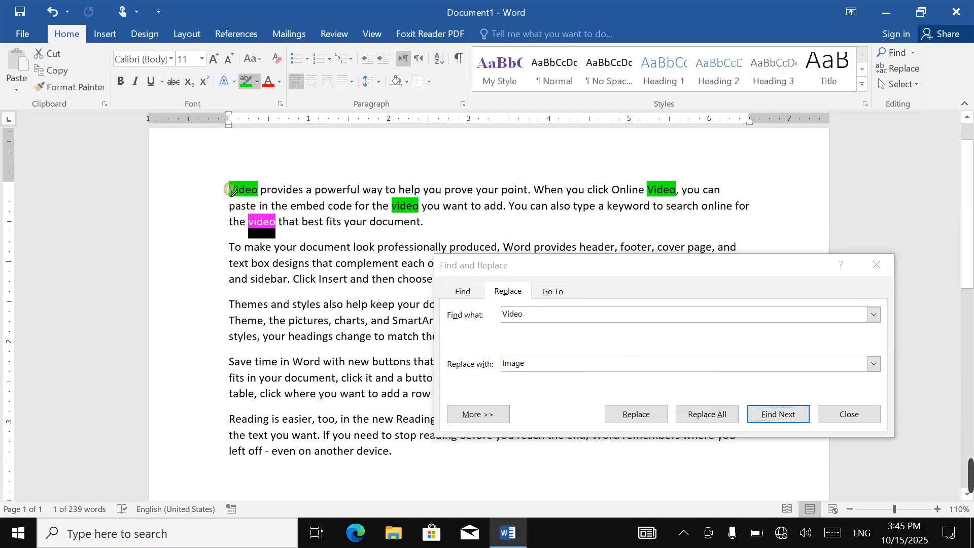
pyautogui.click(779, 415)
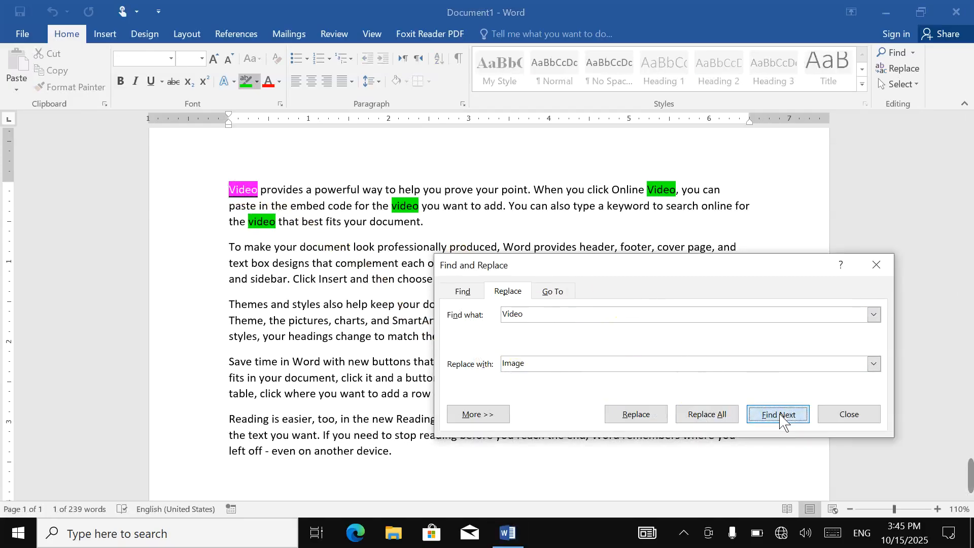
pyautogui.click(779, 415)
pyautogui.click(778, 415)
pyautogui.click(779, 415)
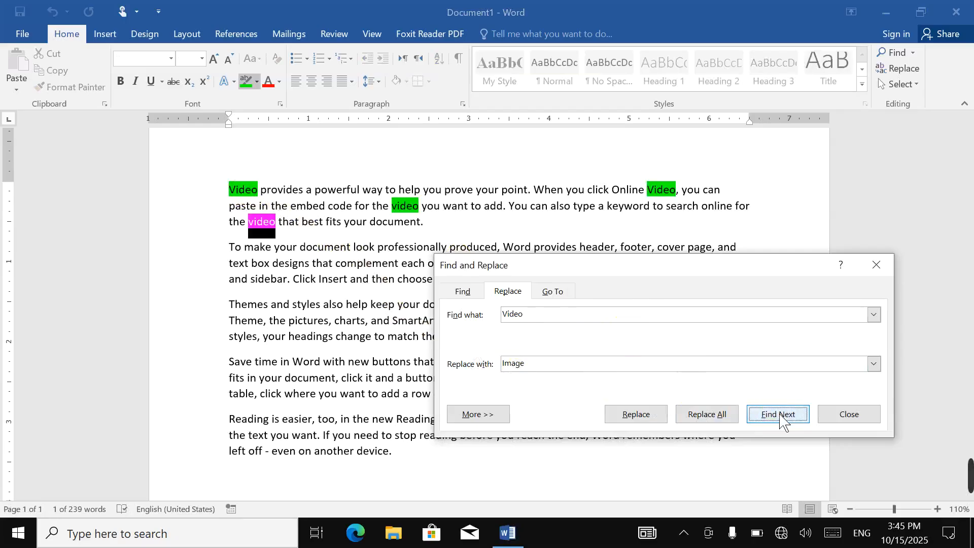
pyautogui.click(778, 415)
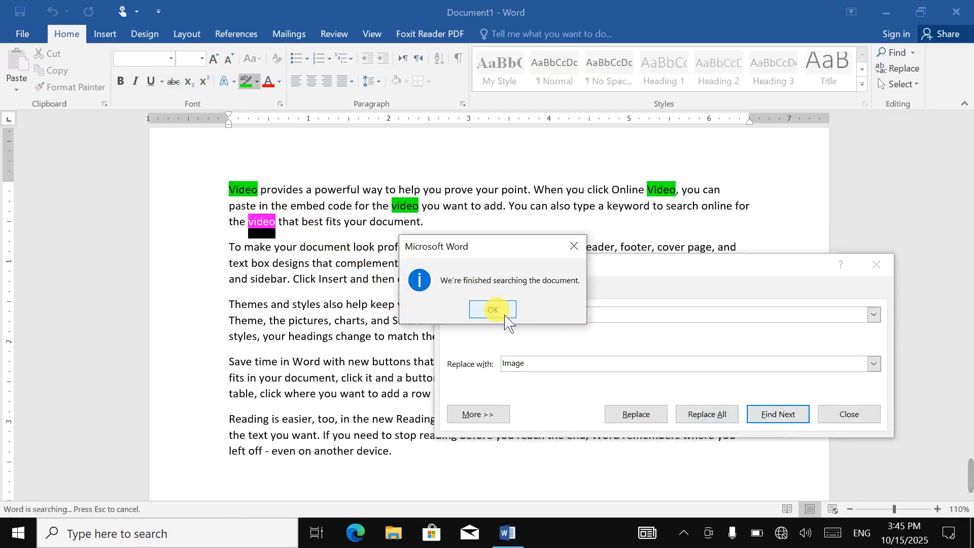
pyautogui.click(492, 309)
pyautogui.click(849, 415)
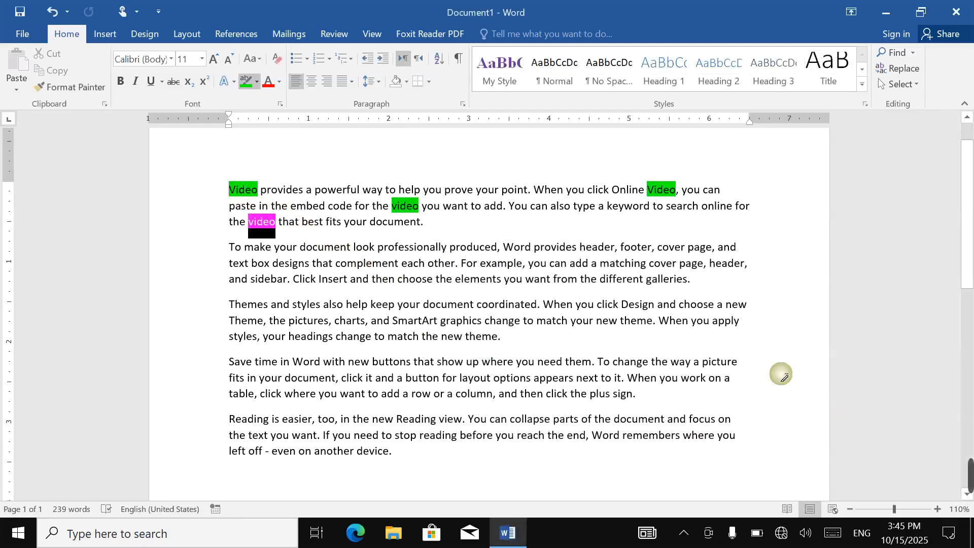
# Stop the text highlighting mode.
pyautogui.click(367, 248)
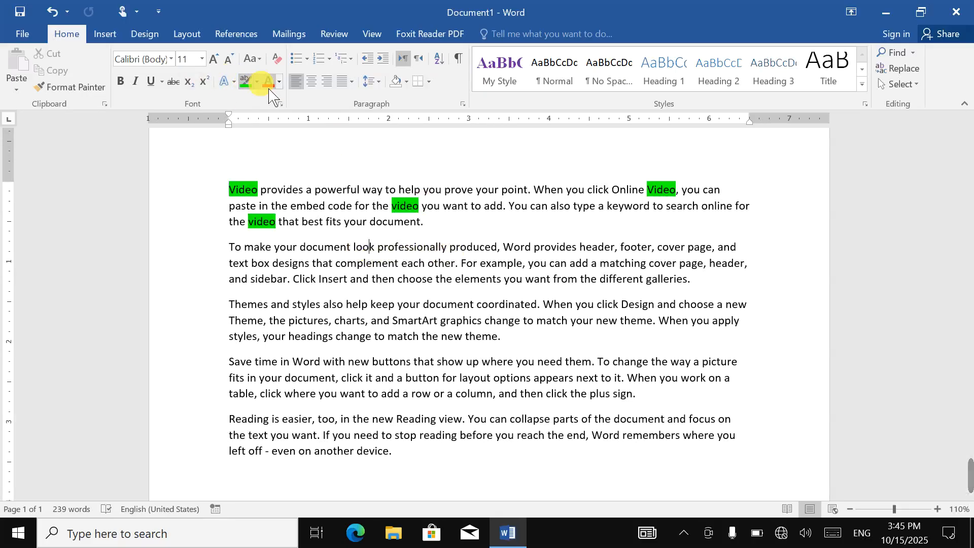
pyautogui.click(257, 82)
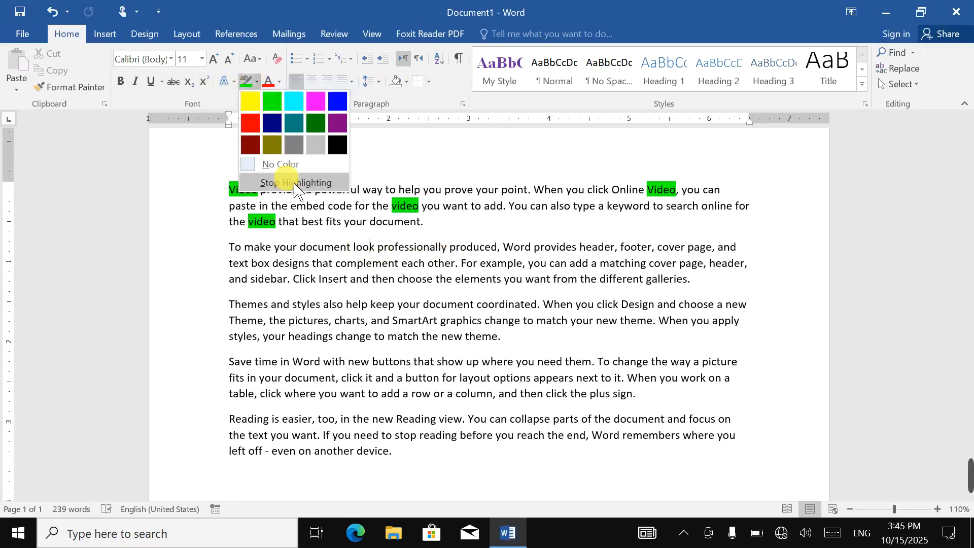
pyautogui.click(277, 180)
# Use Advanced Find to highlight all occurrences of "Video" and clear the highlighting, closing the search dialog and Navigation pane.
pyautogui.click(894, 52)
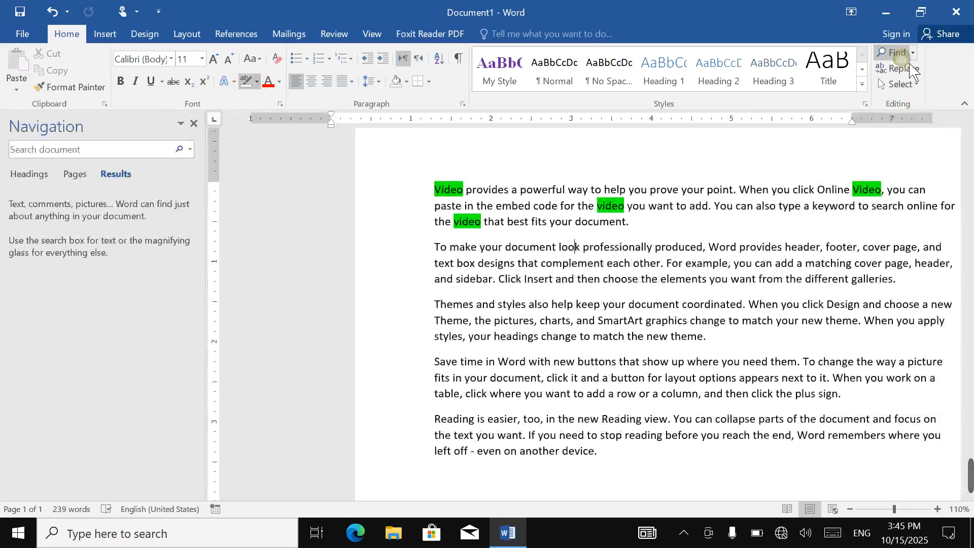
pyautogui.click(913, 53)
pyautogui.click(919, 89)
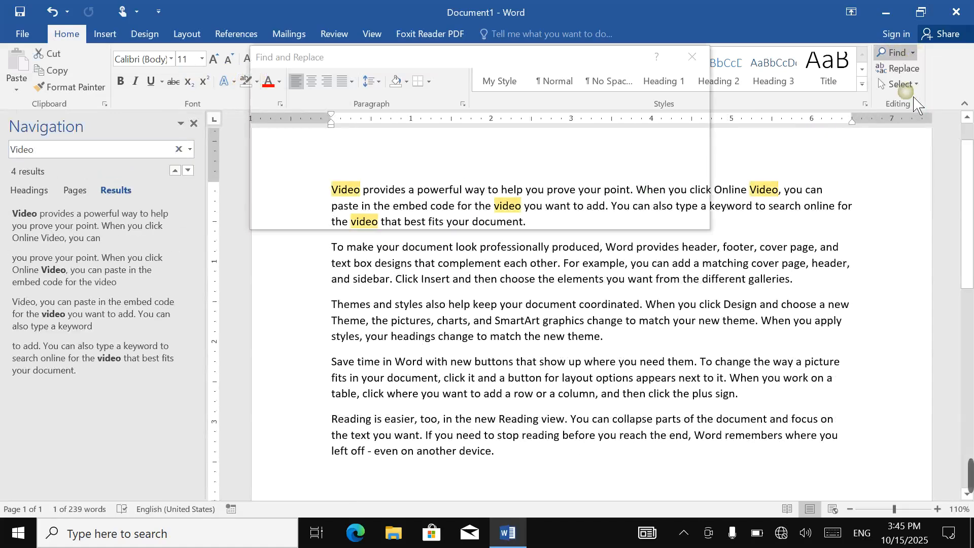
pyautogui.click(472, 208)
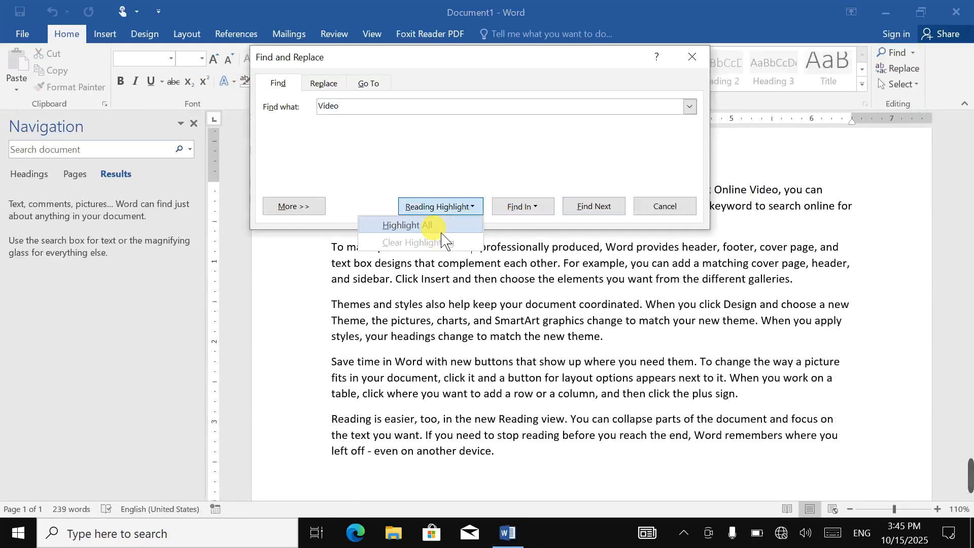
pyautogui.click(435, 226)
pyautogui.click(463, 217)
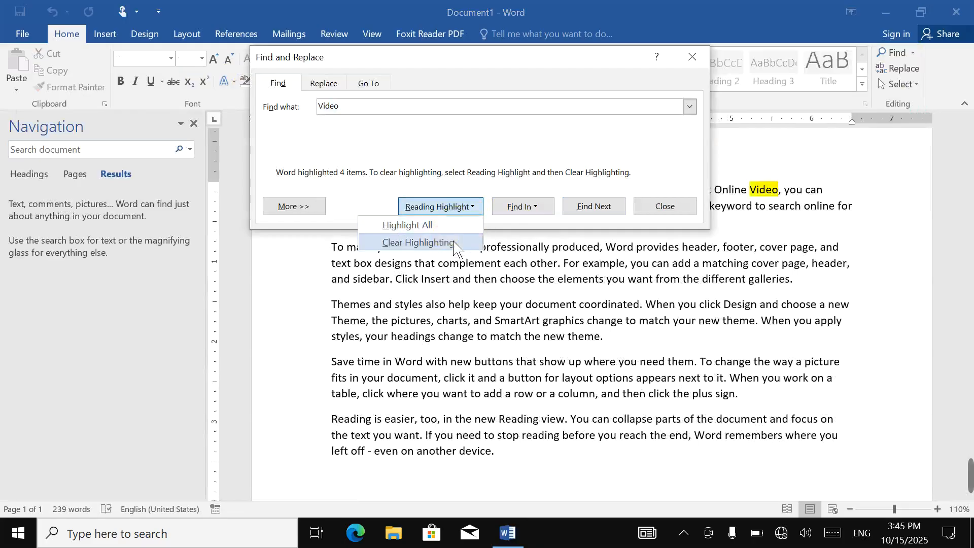
pyautogui.click(436, 240)
pyautogui.click(692, 56)
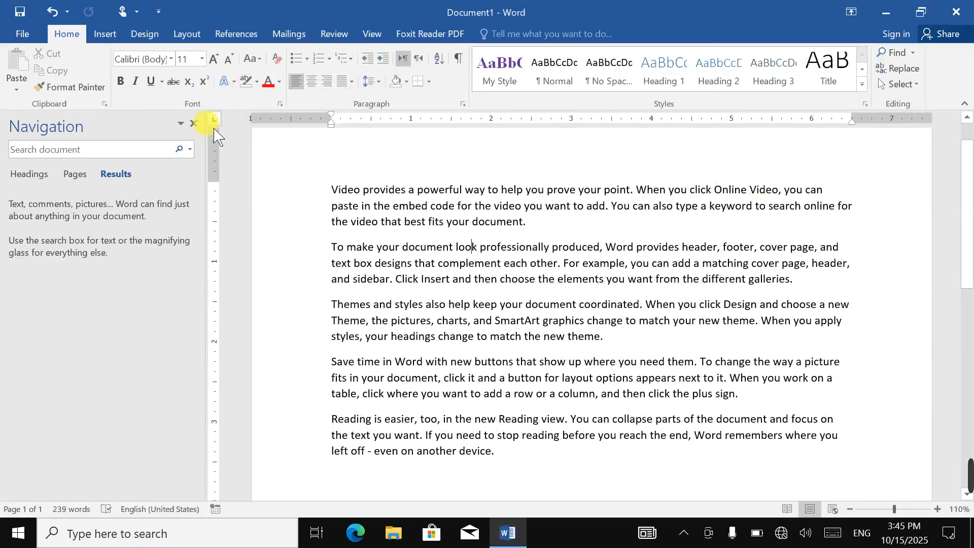
pyautogui.click(194, 124)
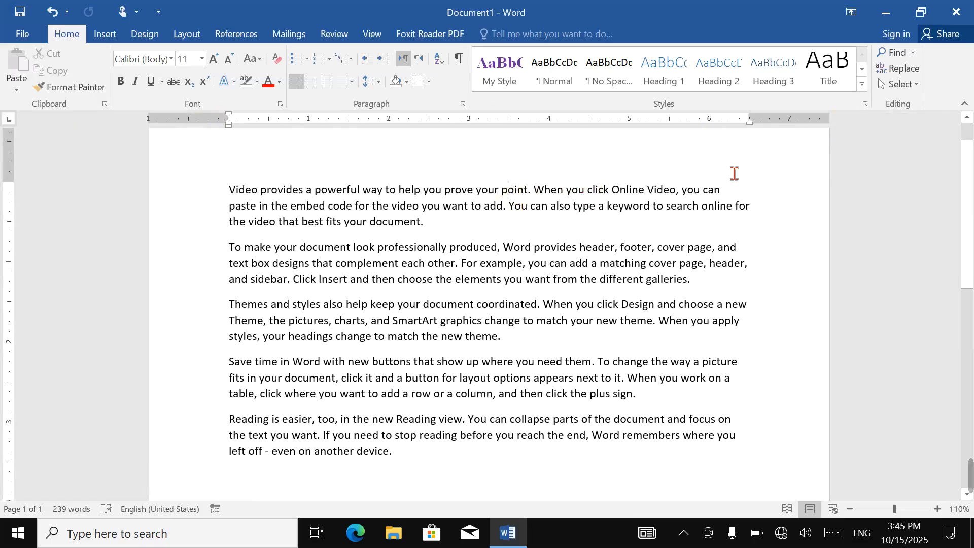
# Replace the occurrences of "Video" with "Image" one by one until the whole document has been searched.
pyautogui.click(913, 53)
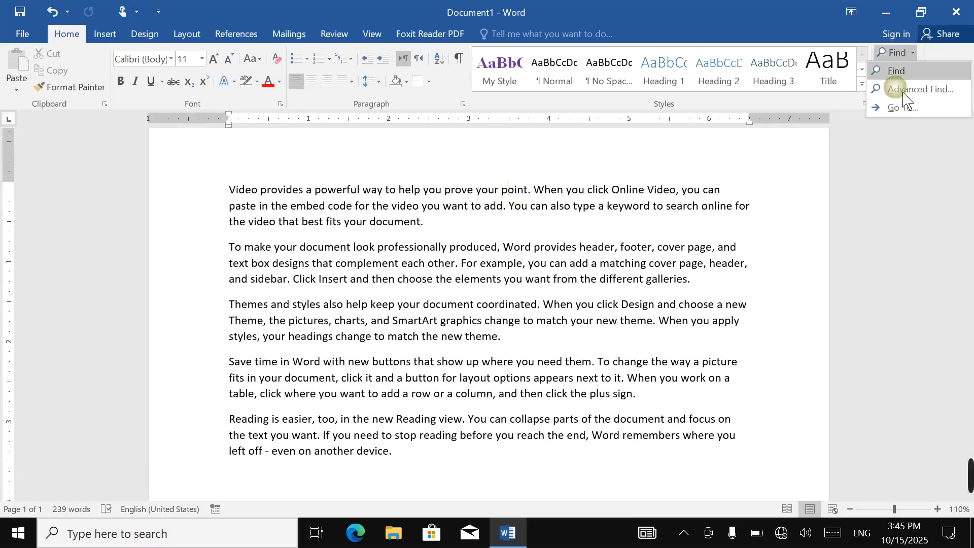
pyautogui.click(906, 87)
pyautogui.click(330, 291)
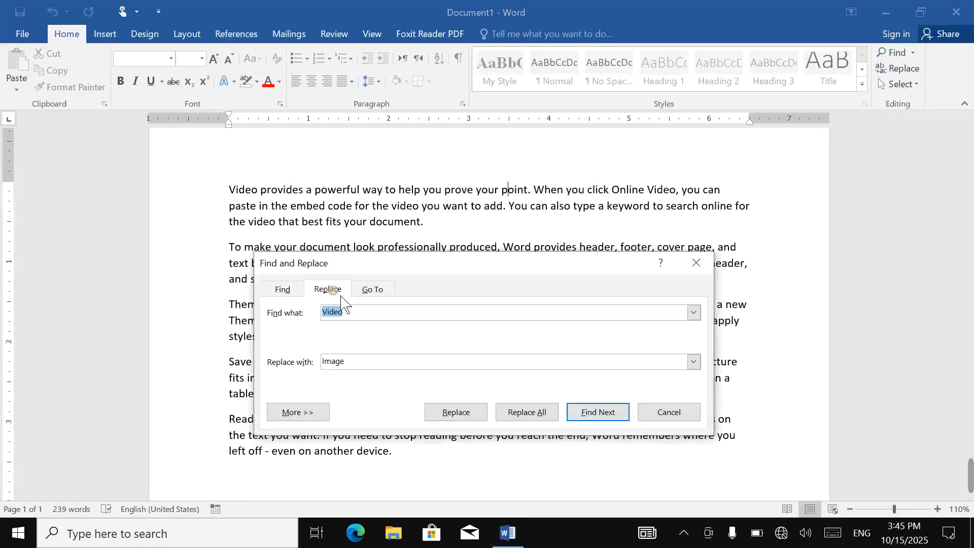
pyautogui.click(367, 361)
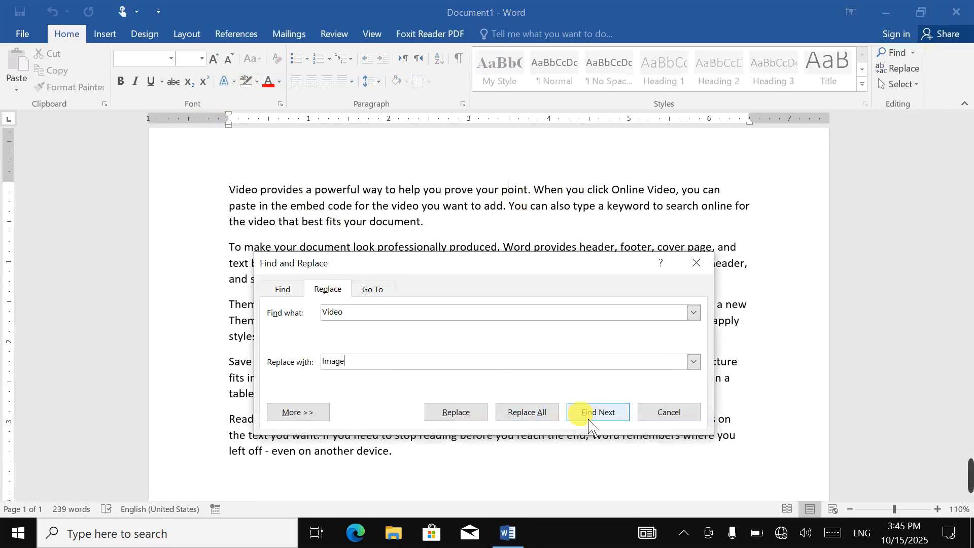
pyautogui.moveTo(557, 264); pyautogui.dragTo(766, 93)
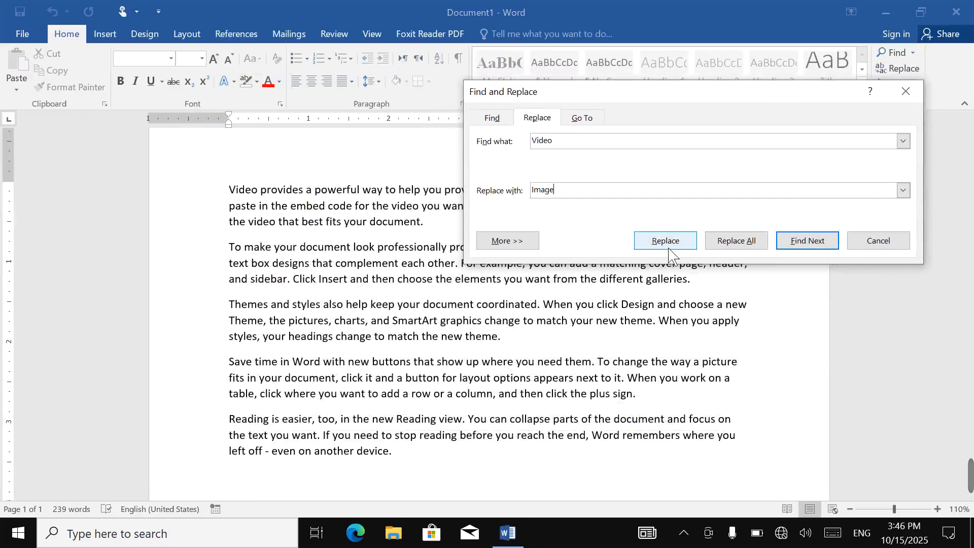
pyautogui.click(664, 241)
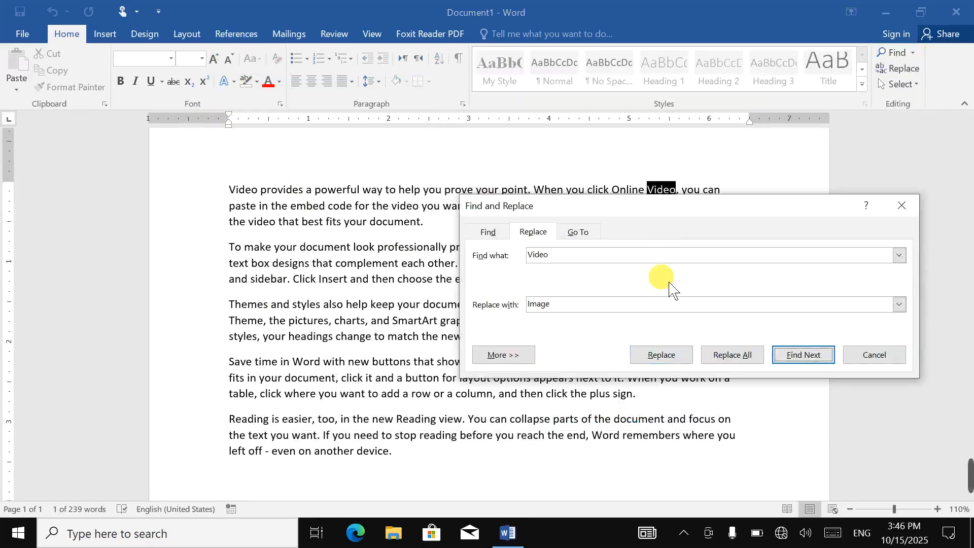
pyautogui.click(661, 355)
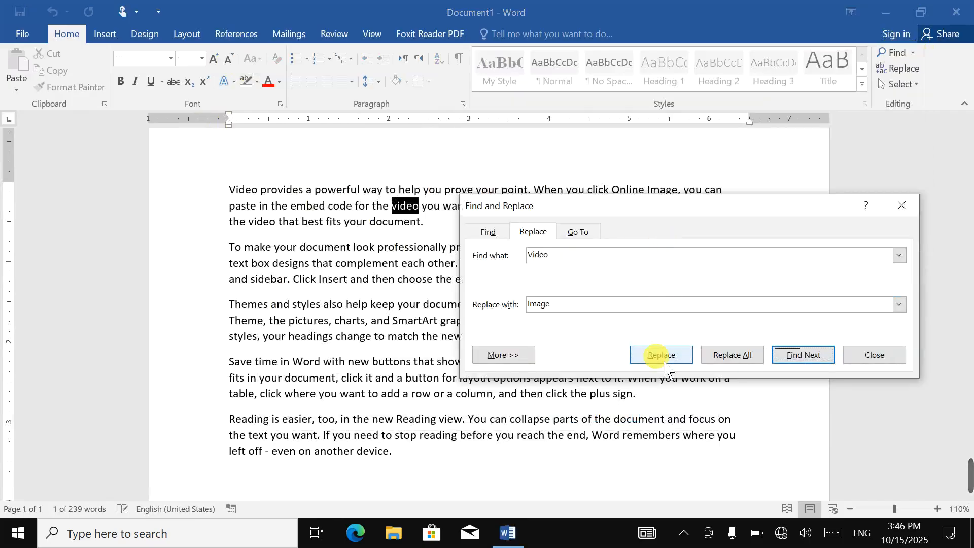
pyautogui.click(664, 361)
pyautogui.click(664, 361)
pyautogui.click(664, 361)
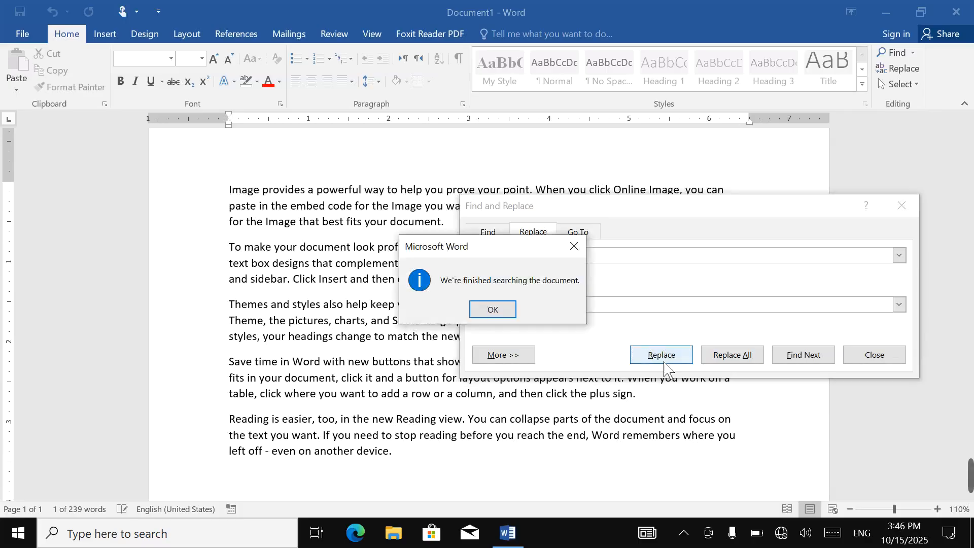
pyautogui.click(477, 308)
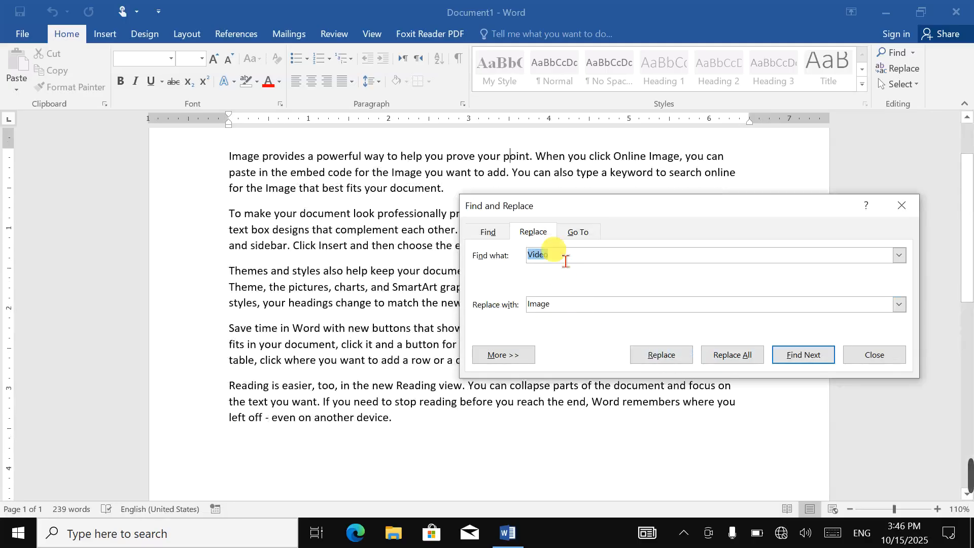
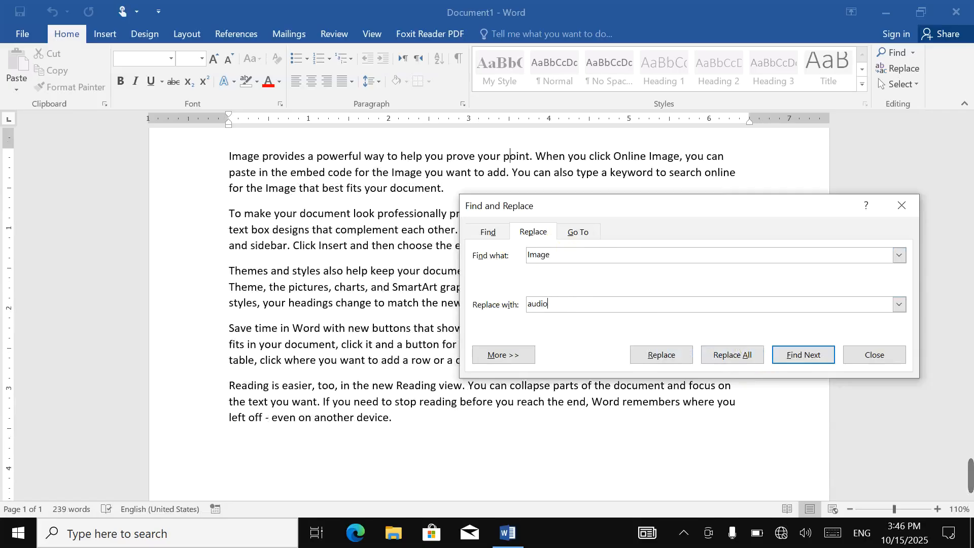
# Replace all occurrences of "Image" with "audio" in one operation.
pyautogui.click(731, 355)
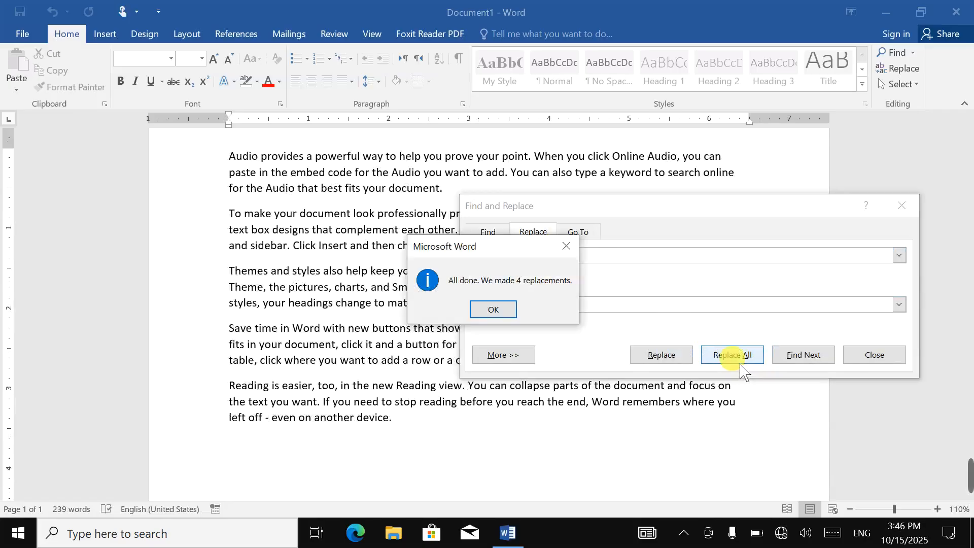
pyautogui.click(494, 310)
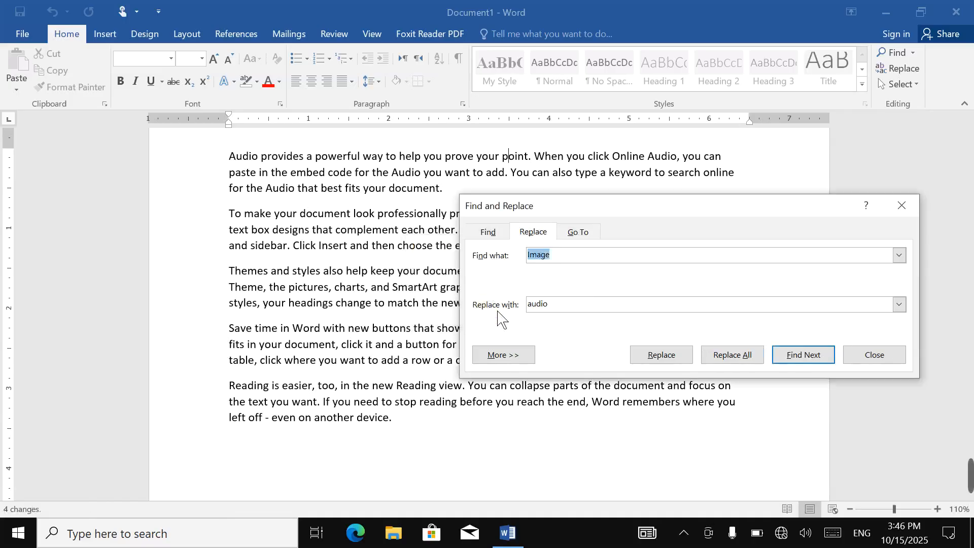
# Close the Find and Replace dialog, delete all the document text and insert page breaks to make three blank pages.
pyautogui.click(581, 237)
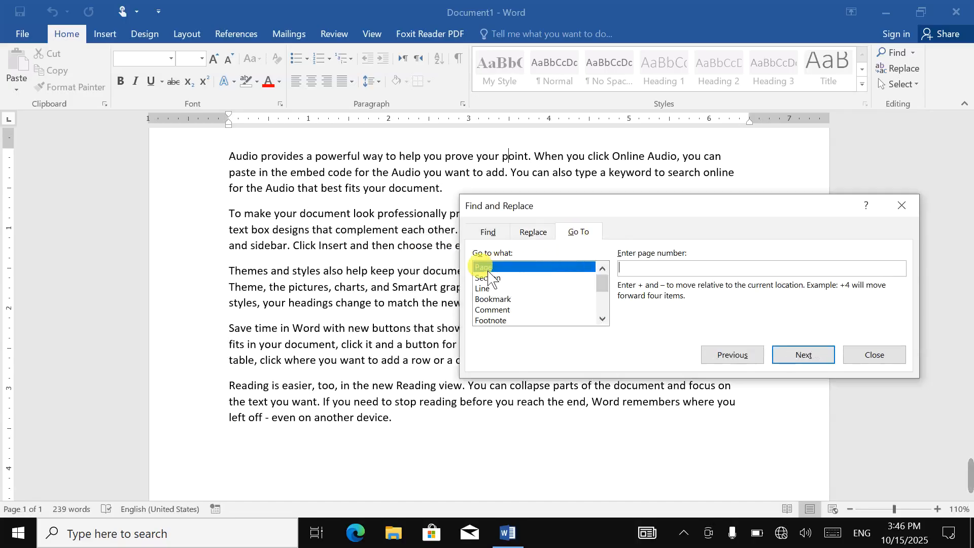
pyautogui.click(902, 205)
pyautogui.hotkey('ctrl', 'a')
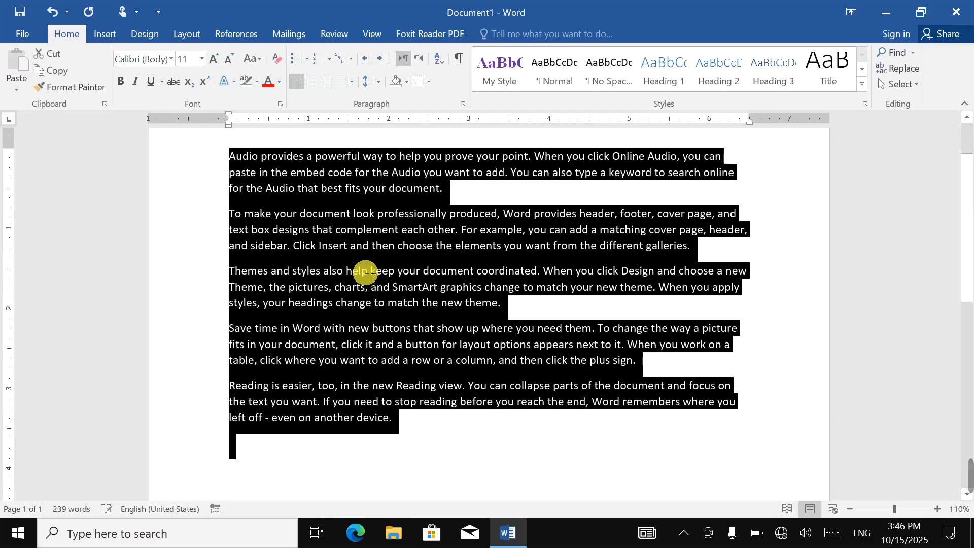
pyautogui.press('Delete')
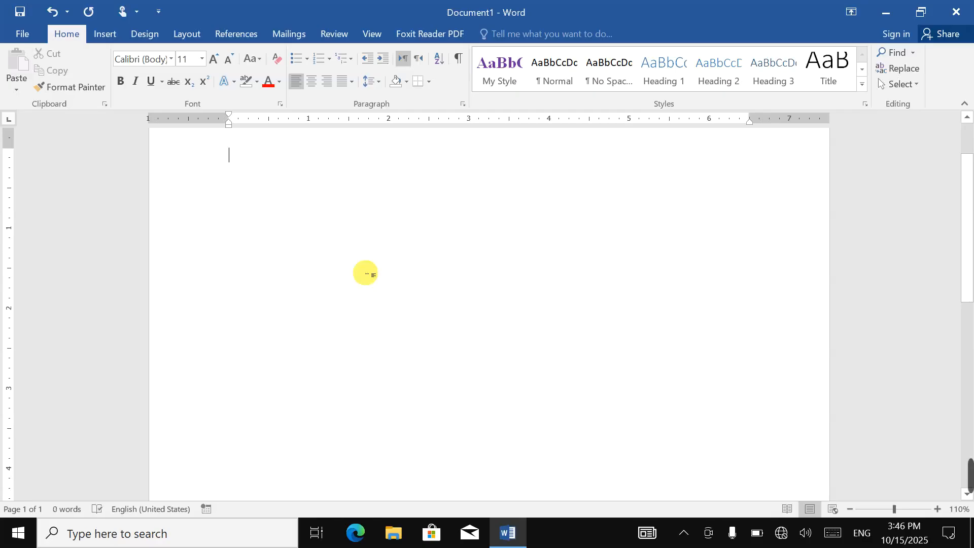
pyautogui.hotkey('ctrl', 'Return')
# Add page numbers at the top of the pages in the Plain Number 1 style and leave the header.
pyautogui.scroll(3, 366, 274)
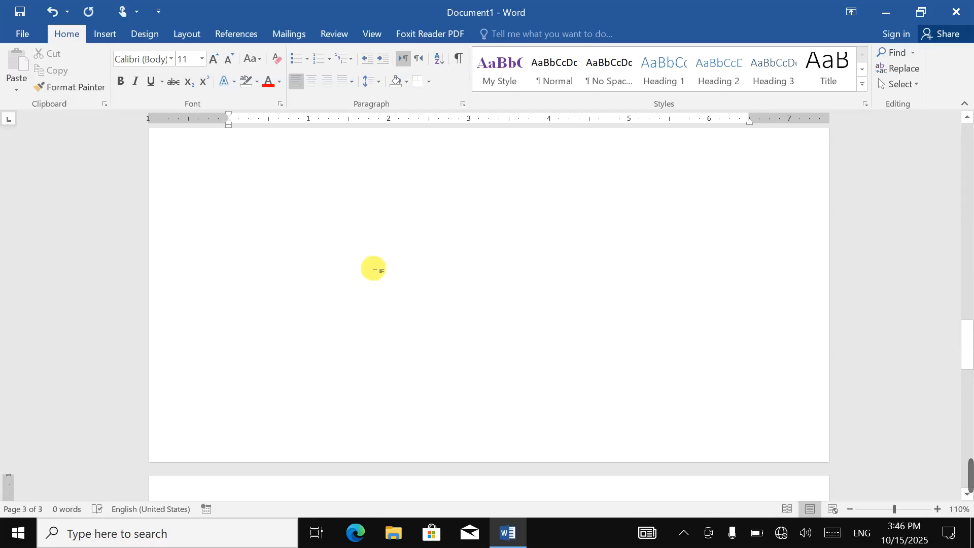
pyautogui.scroll(5, 386, 267)
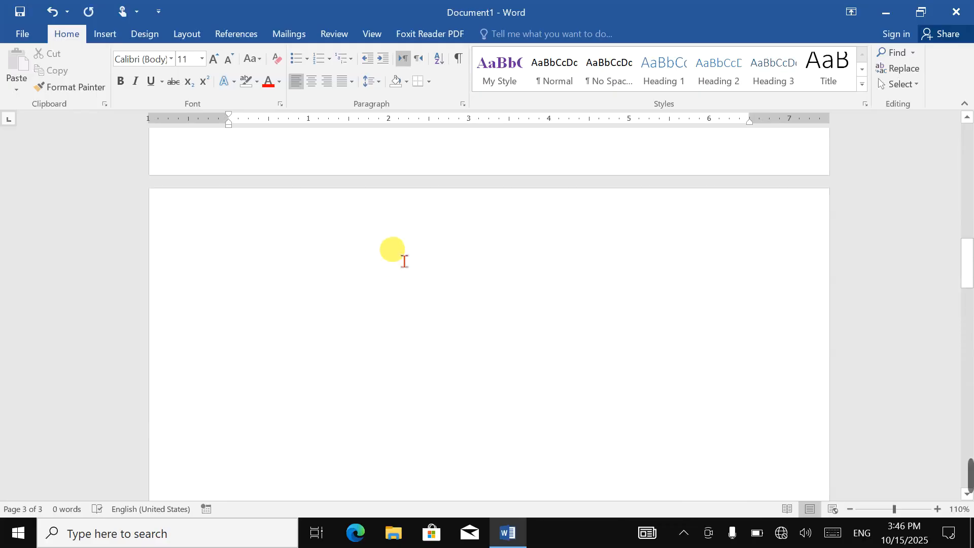
pyautogui.moveTo(966, 241); pyautogui.dragTo(966, 147)
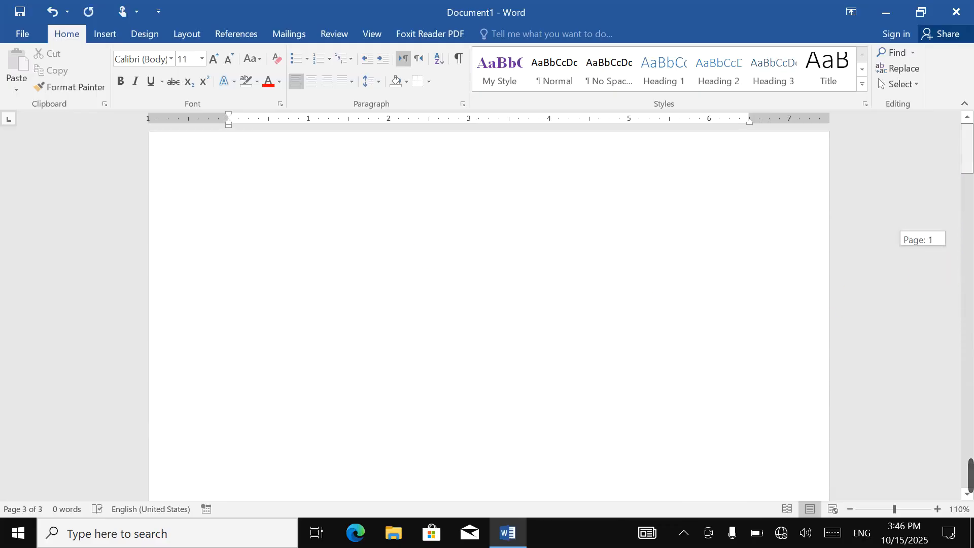
pyautogui.doubleClick(268, 191)
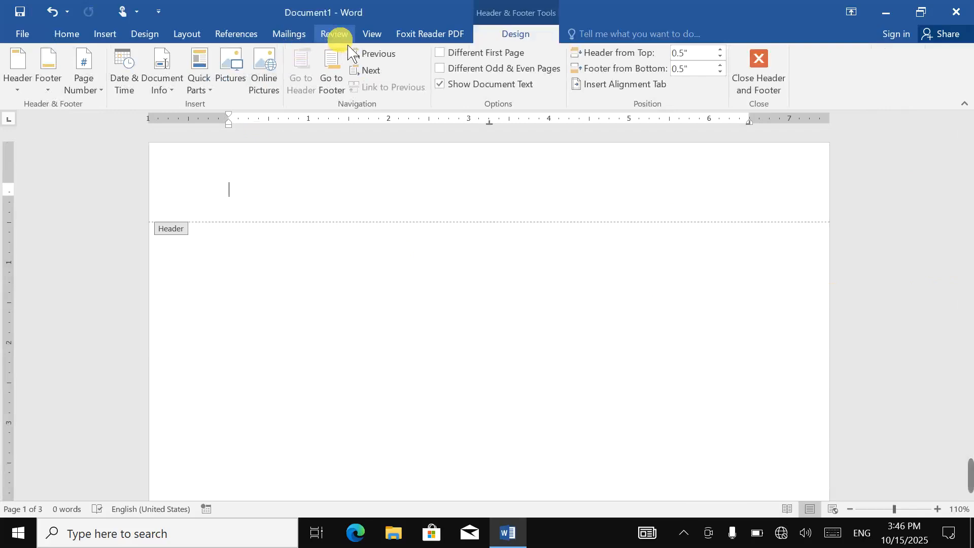
pyautogui.click(95, 86)
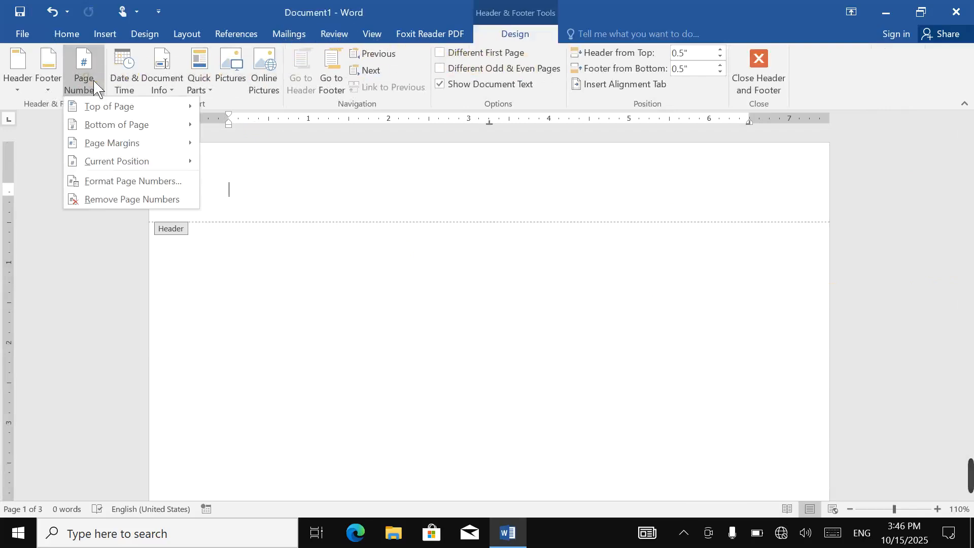
pyautogui.moveTo(113, 108)
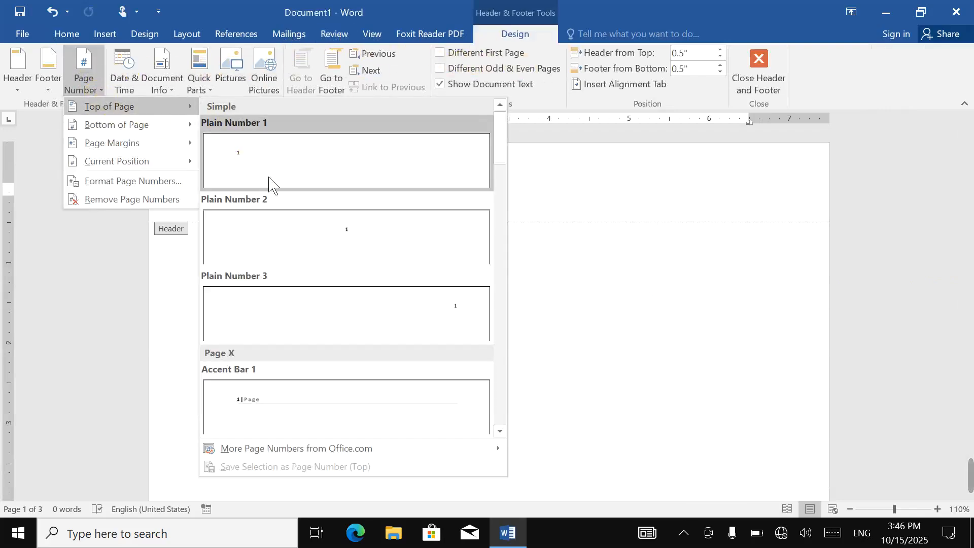
pyautogui.click(274, 183)
pyautogui.doubleClick(279, 258)
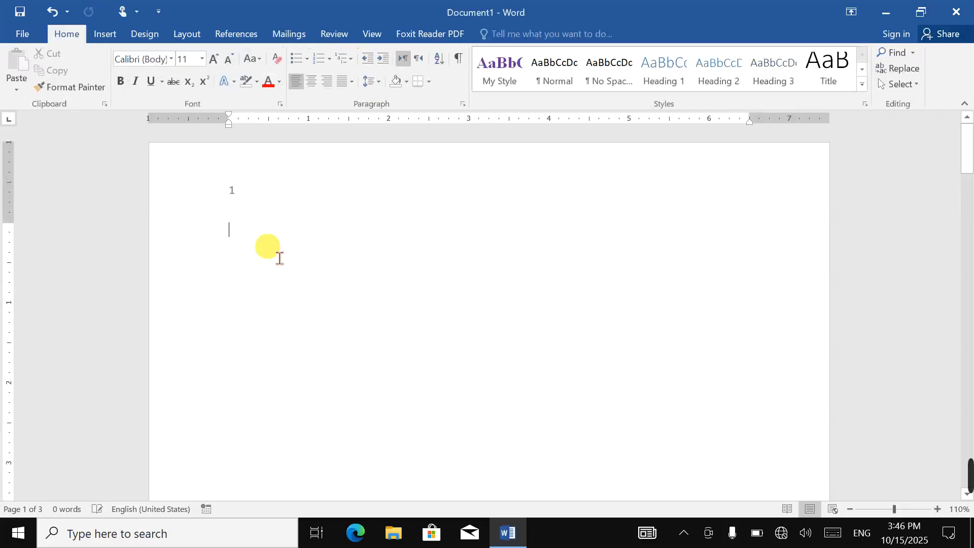
# Insert repeated page breaks on the first page until the document has 22 pages.
pyautogui.hotkey('ctrl', 'Return')
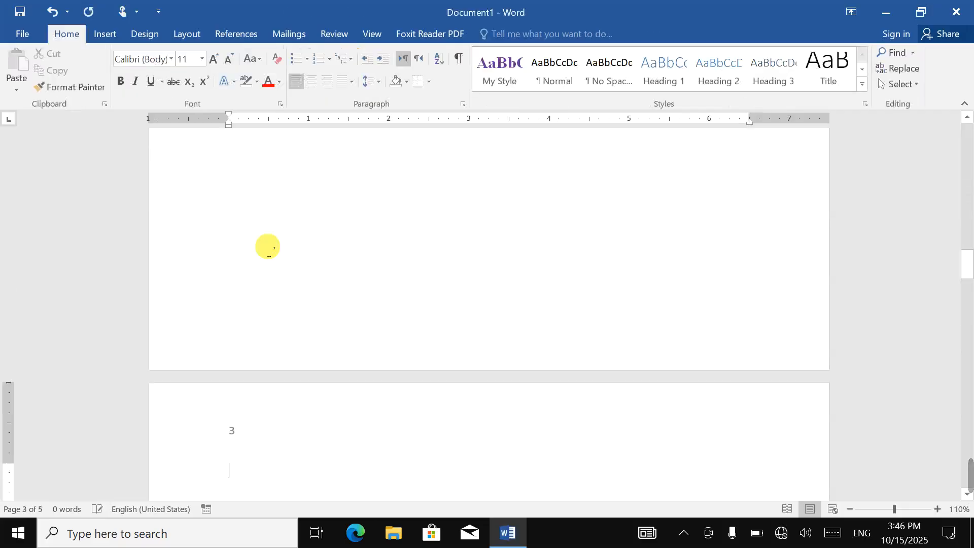
pyautogui.hotkey('ctrl', 'Return')
pyautogui.hotkey('ctrl', 'Return')
pyautogui.hotkey('ctrl', 'Return')
pyautogui.hotkey('ctrl', 'Return')
pyautogui.hotkey('ctrl', 'Return')
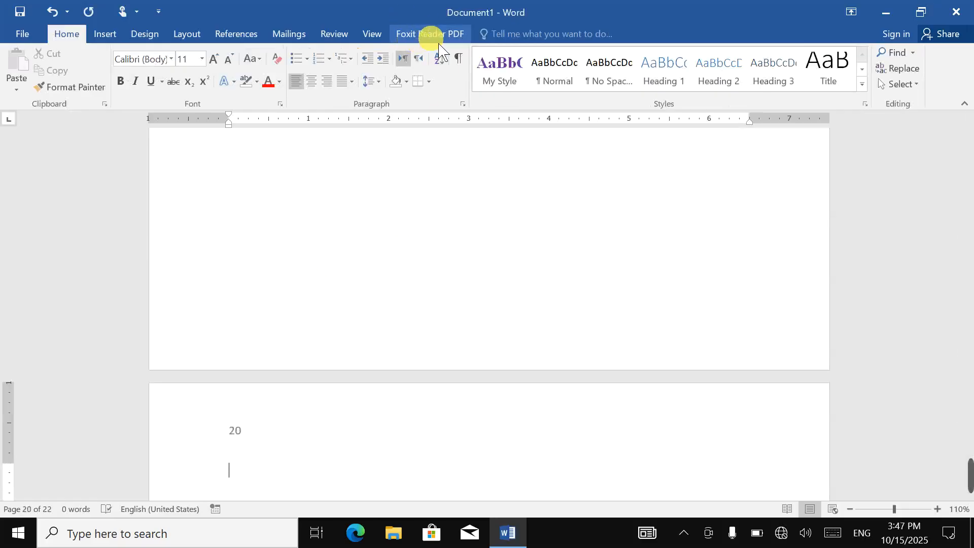
# Use Go To to jump to page 5 of the document.
pyautogui.click(912, 52)
pyautogui.click(906, 94)
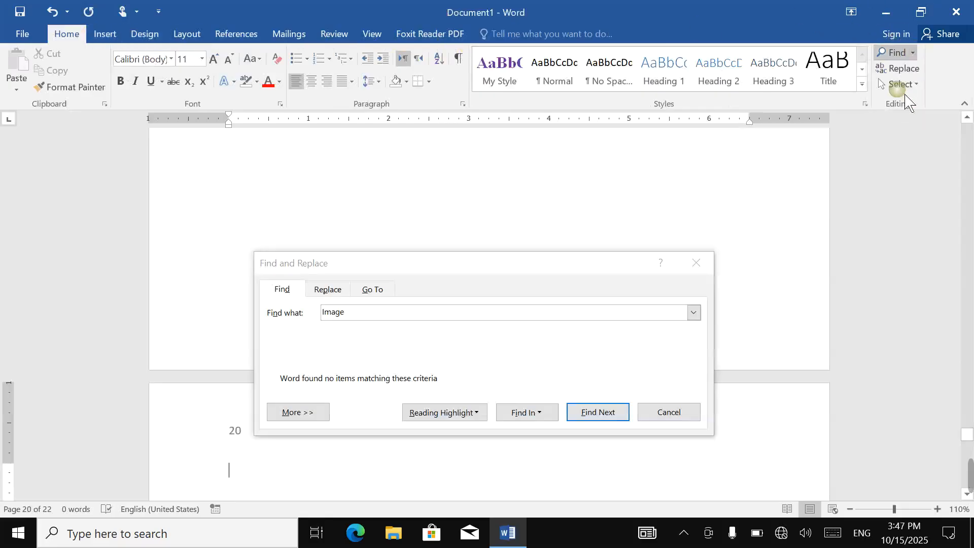
pyautogui.click(376, 290)
pyautogui.moveTo(440, 274); pyautogui.dragTo(415, 236)
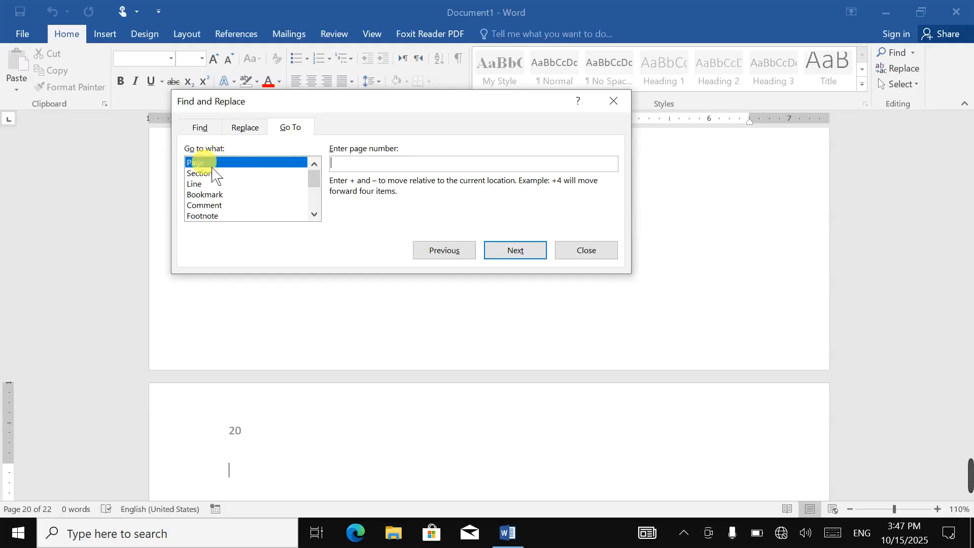
pyautogui.moveTo(356, 100); pyautogui.dragTo(712, 116)
pyautogui.write('5')
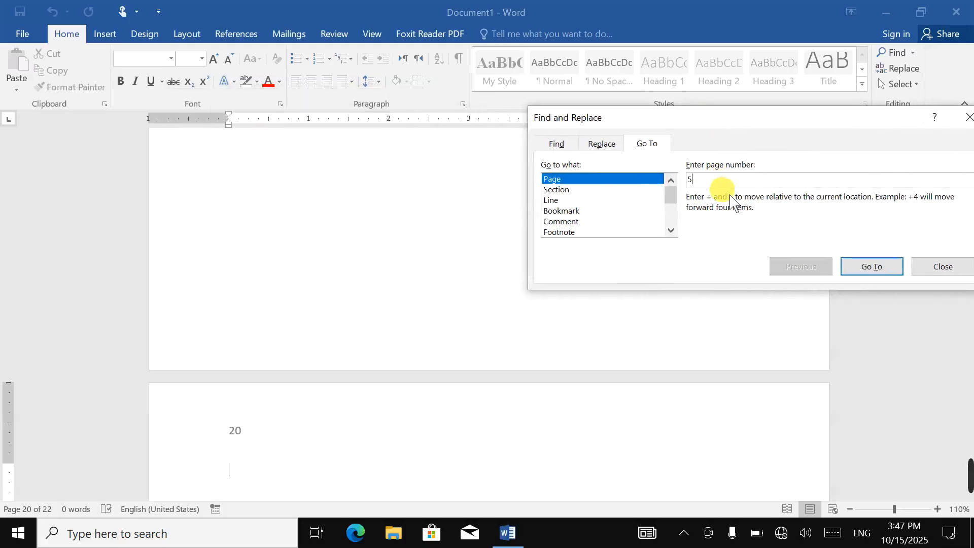
pyautogui.click(867, 267)
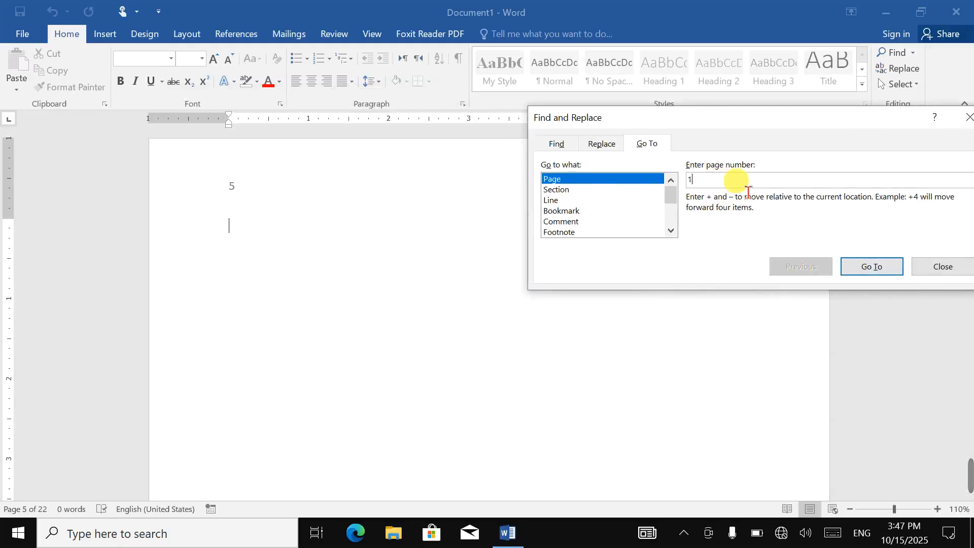
# Go to page 10 and close the Find and Replace dialog.
pyautogui.write('10')
pyautogui.click(870, 268)
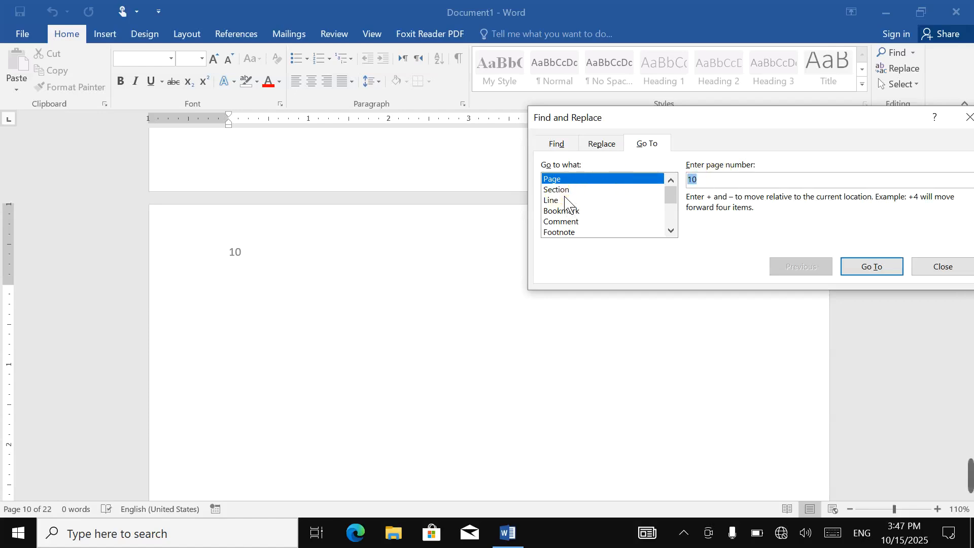
pyautogui.click(614, 186)
pyautogui.click(962, 119)
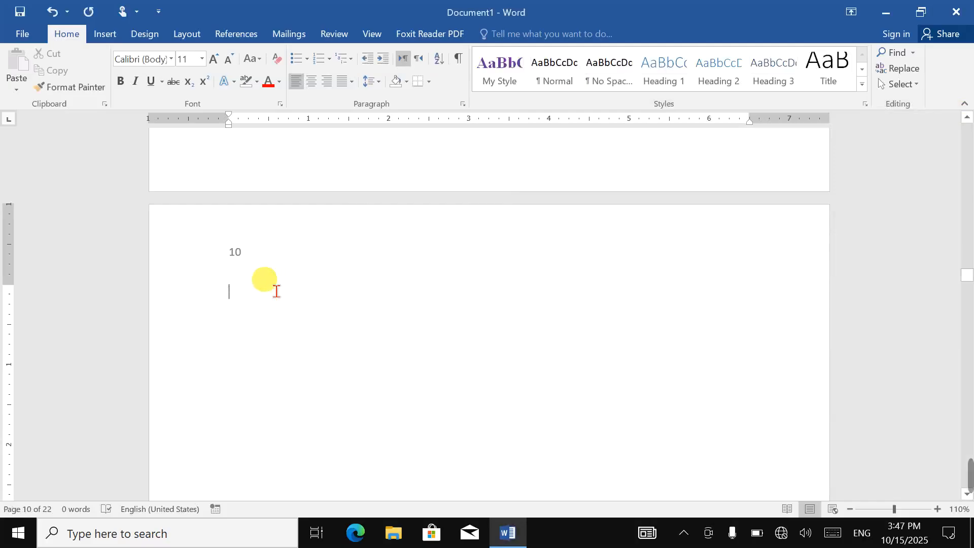
# Insert a continuous section break on page 10 and show the section number in the status bar.
pyautogui.click(187, 37)
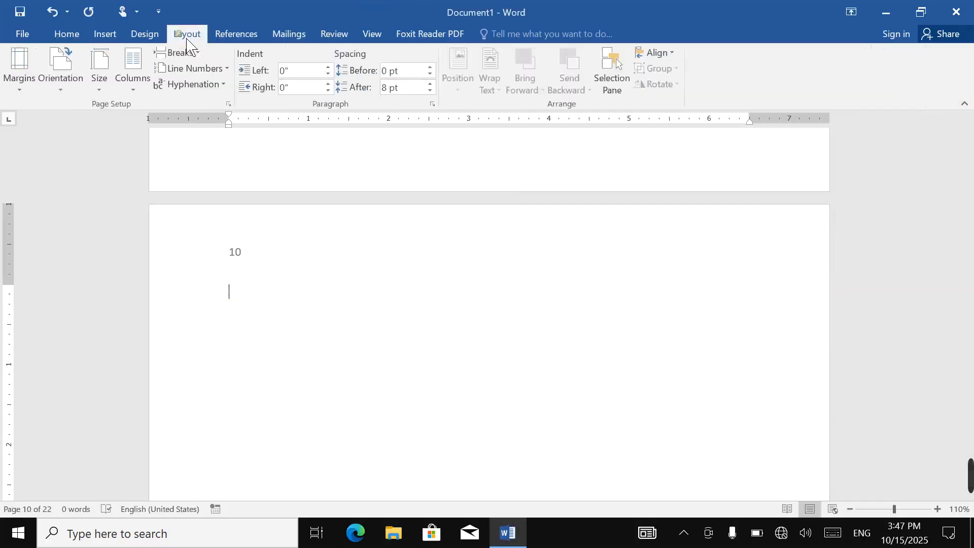
pyautogui.click(185, 53)
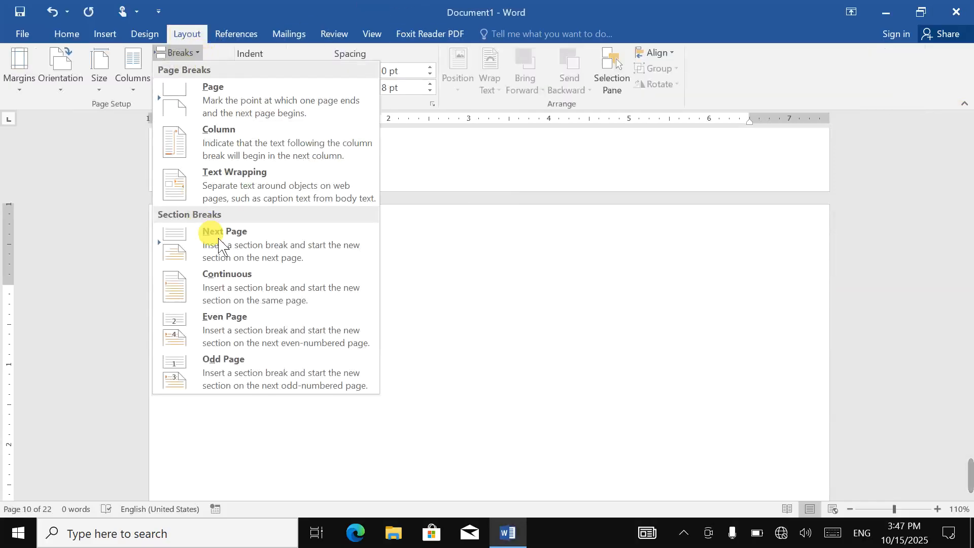
pyautogui.click(276, 286)
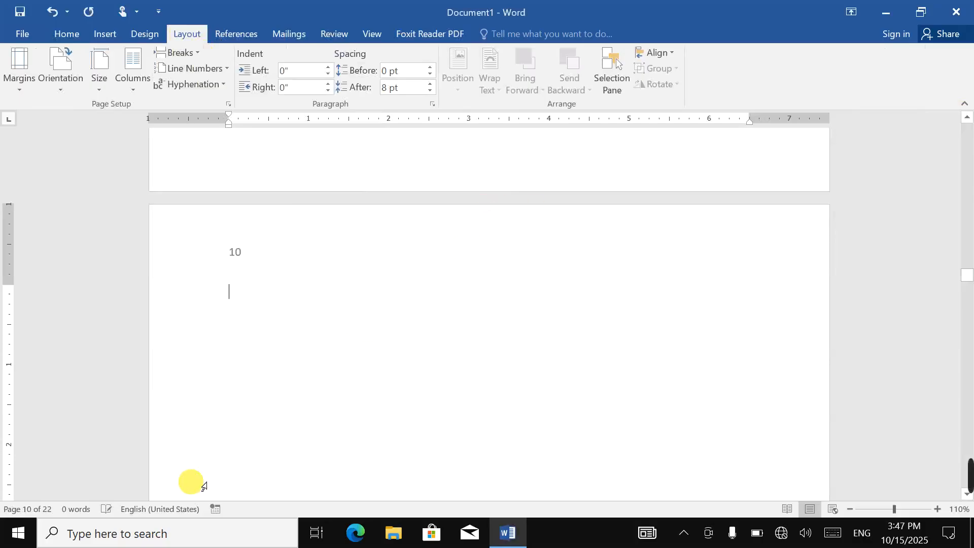
pyautogui.rightClick(59, 515)
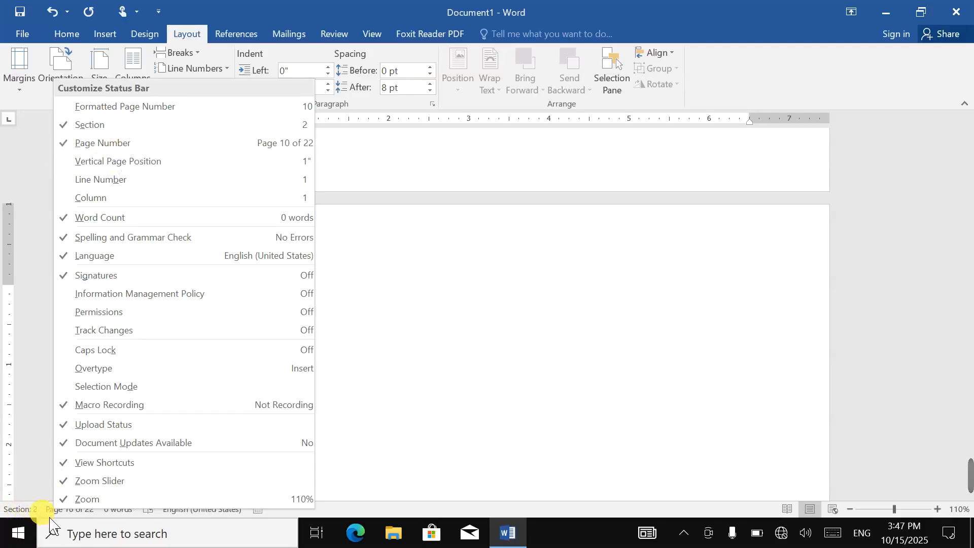
pyautogui.click(554, 339)
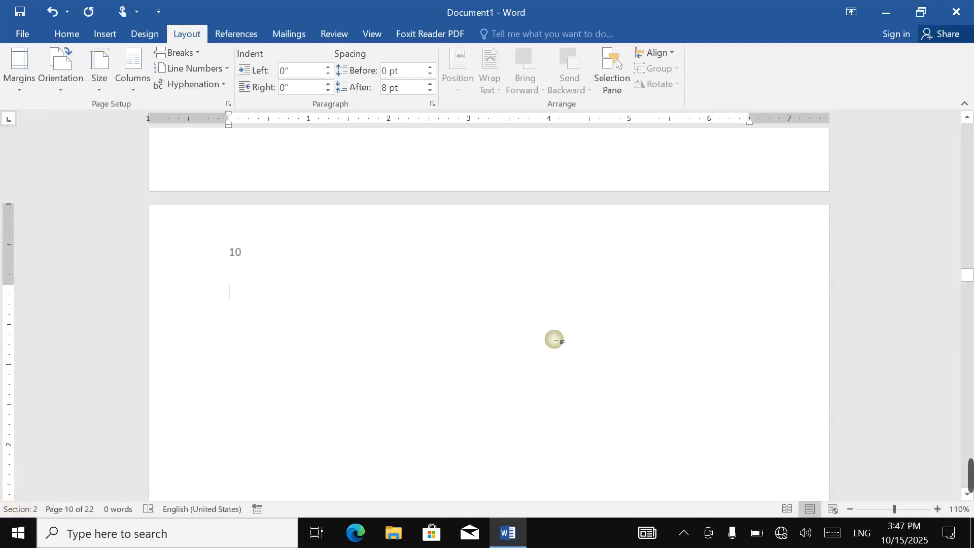
# Add more page breaks and insert continuous section breaks on pages 17 and 24.
pyautogui.scroll(-2, 555, 338)
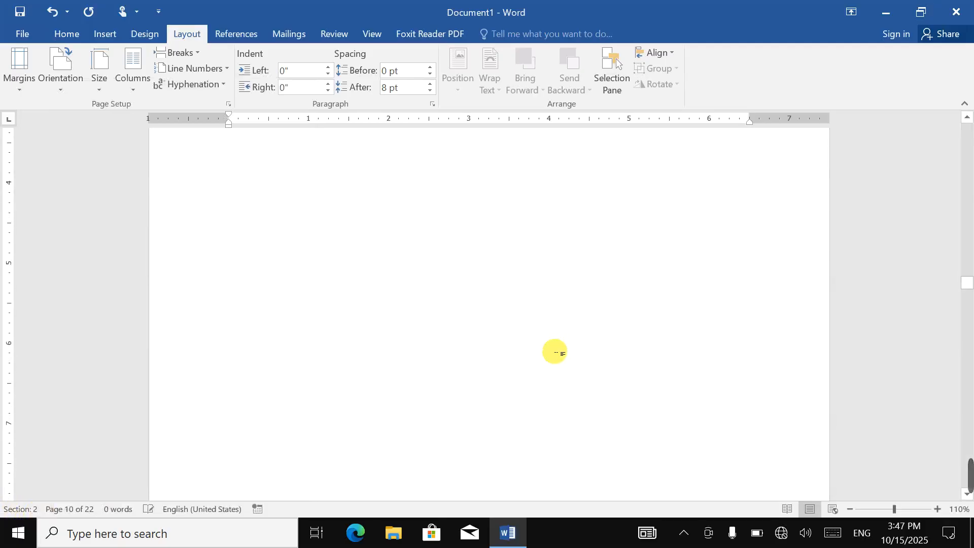
pyautogui.scroll(-3, 558, 353)
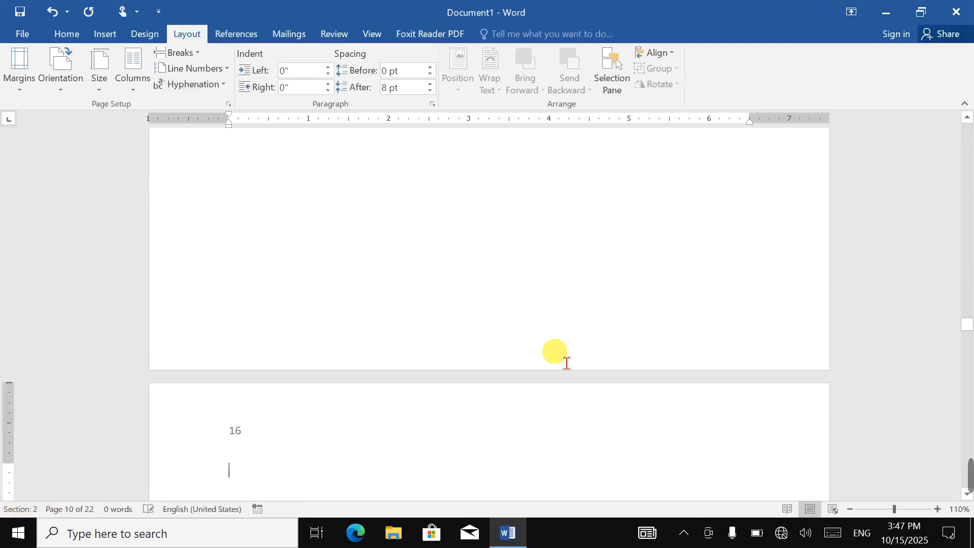
pyautogui.scroll(-5, 567, 363)
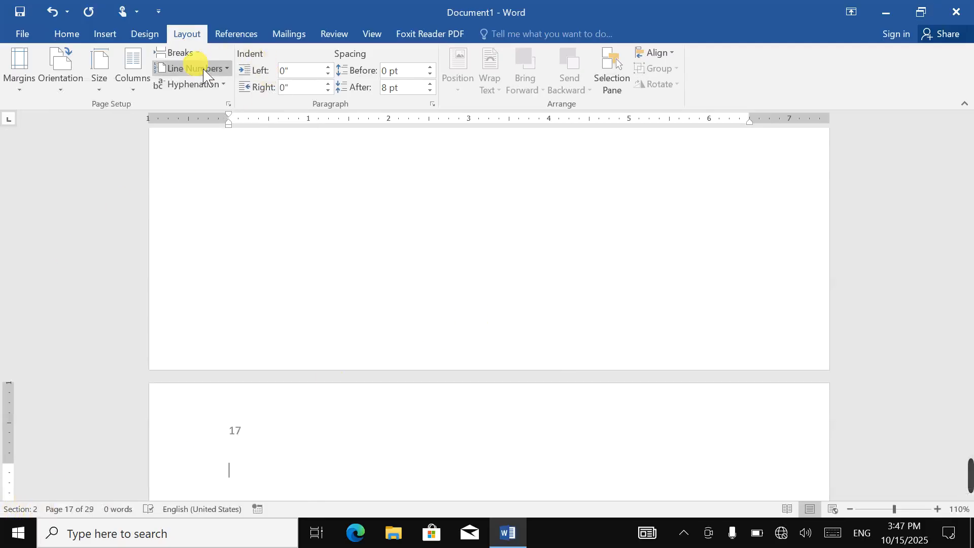
pyautogui.click(172, 52)
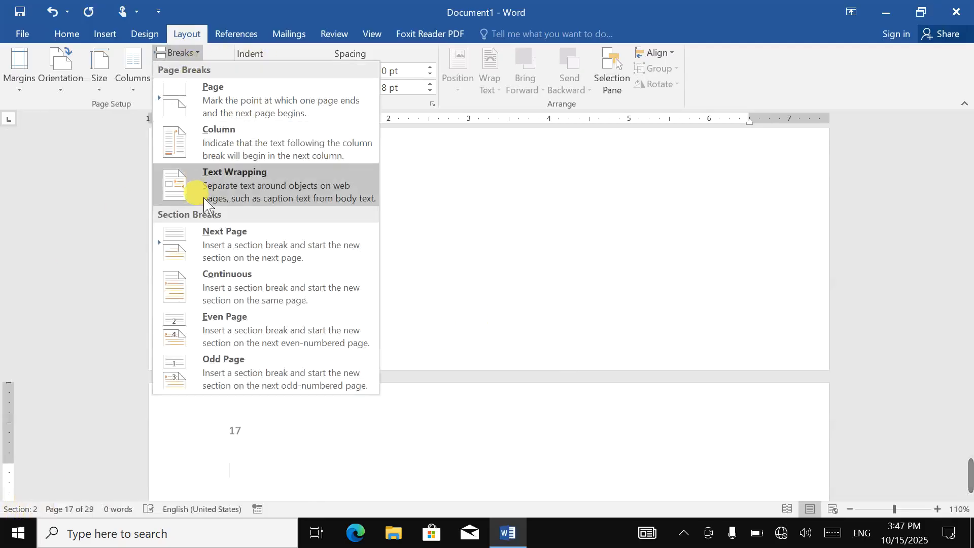
pyautogui.click(227, 288)
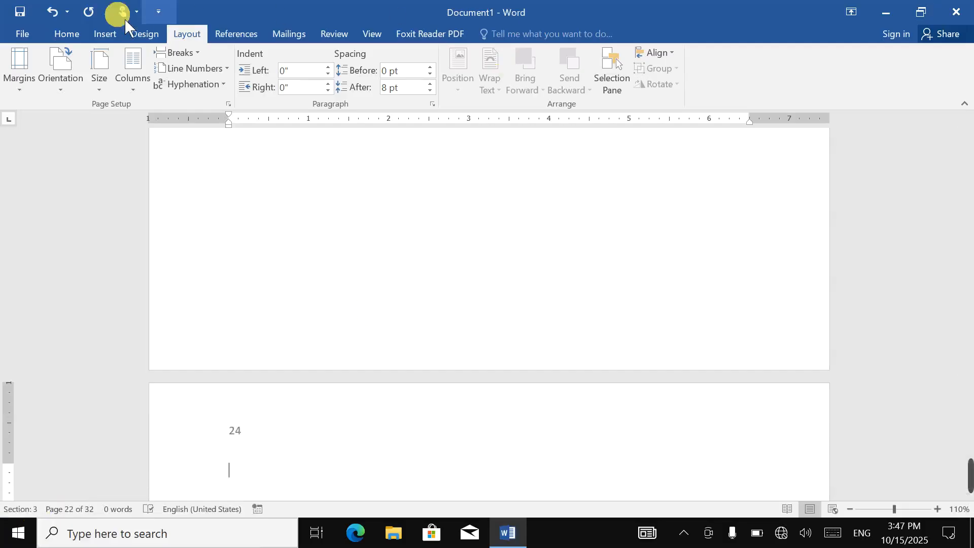
pyautogui.click(173, 56)
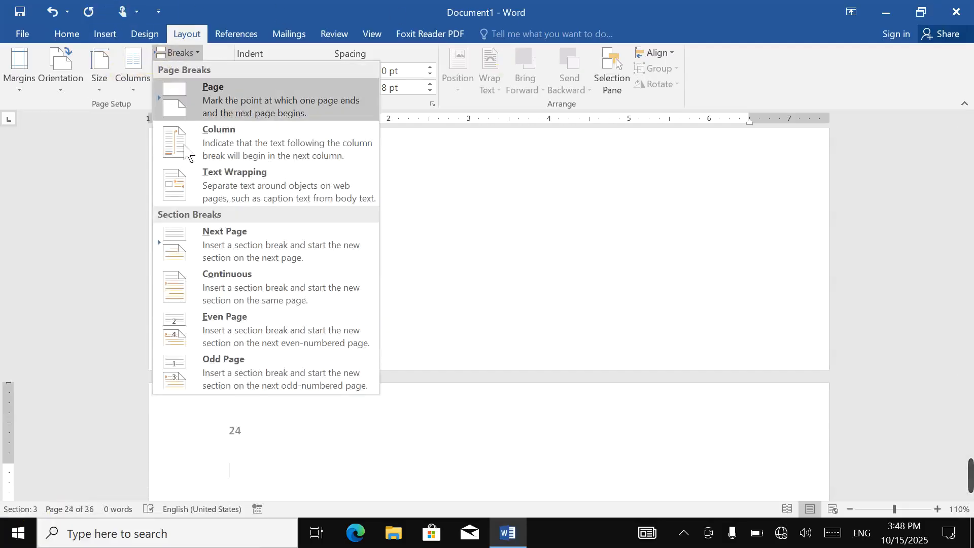
pyautogui.click(224, 279)
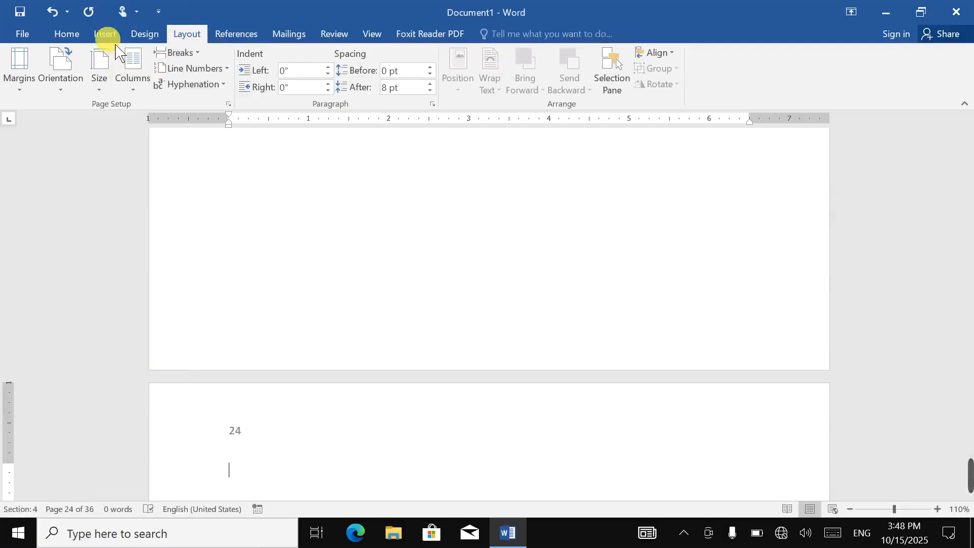
# Use Go To with the Section option to jump to section 1 and section 2.
pyautogui.click(66, 34)
pyautogui.click(919, 59)
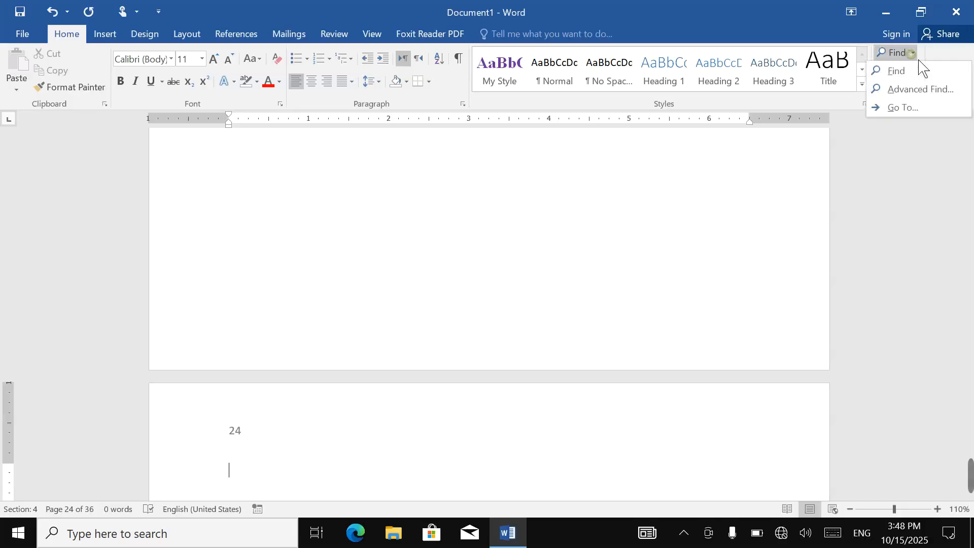
pyautogui.click(915, 89)
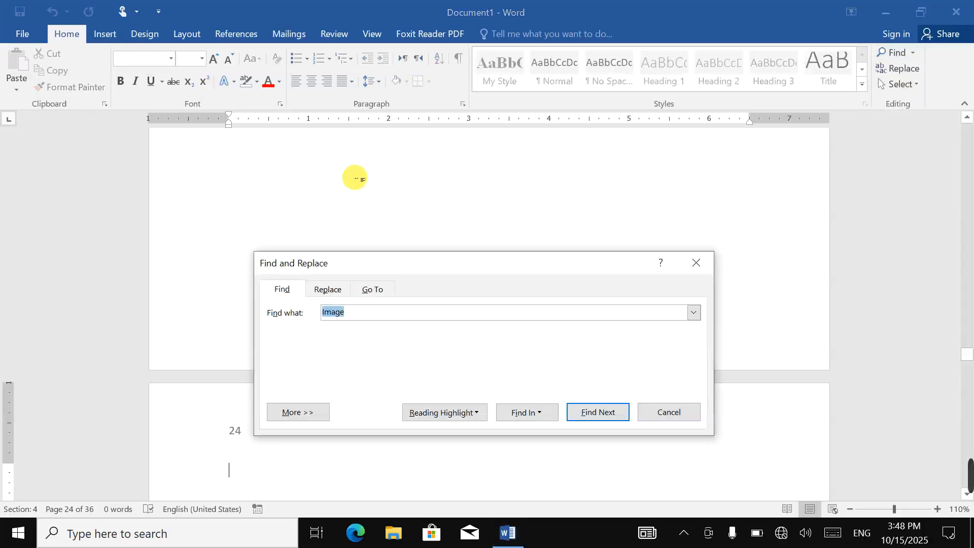
pyautogui.click(374, 290)
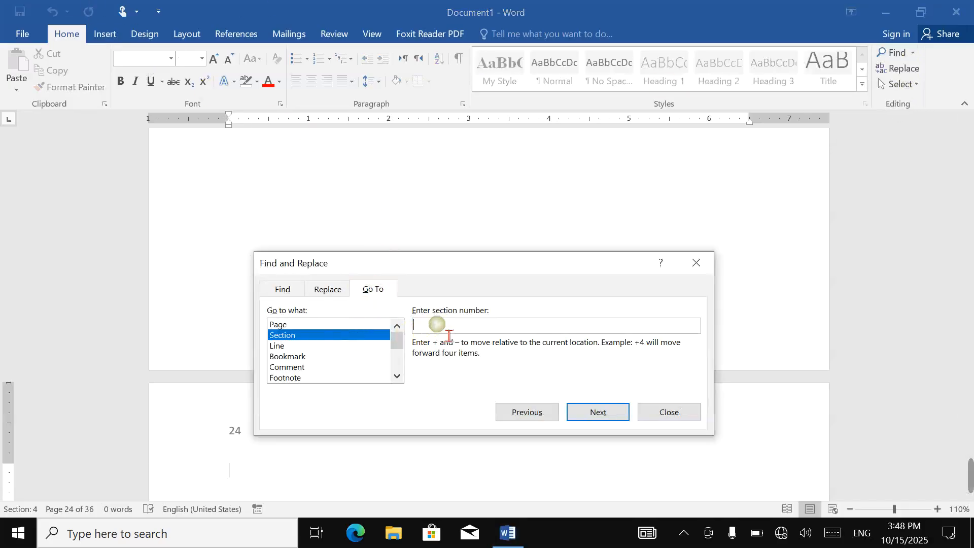
pyautogui.write('1')
pyautogui.click(595, 413)
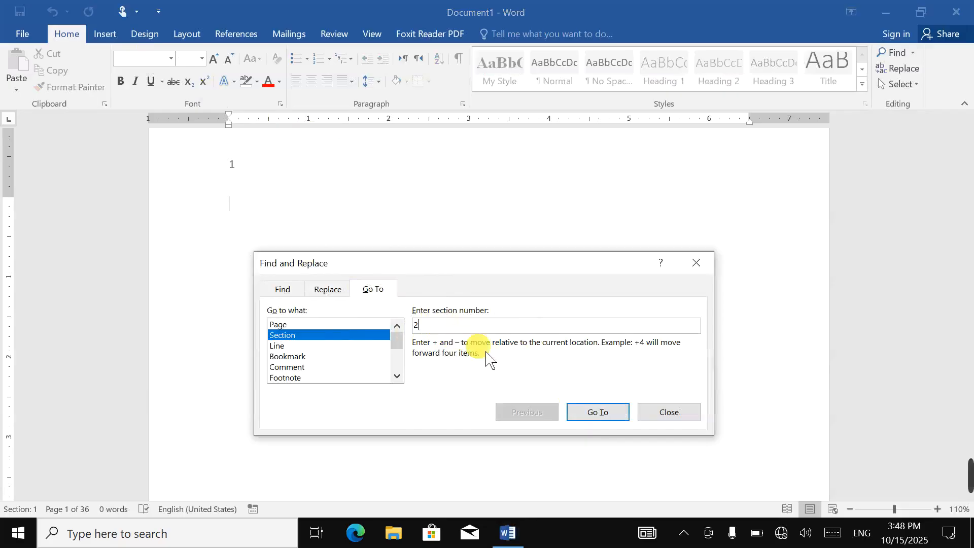
pyautogui.click(614, 416)
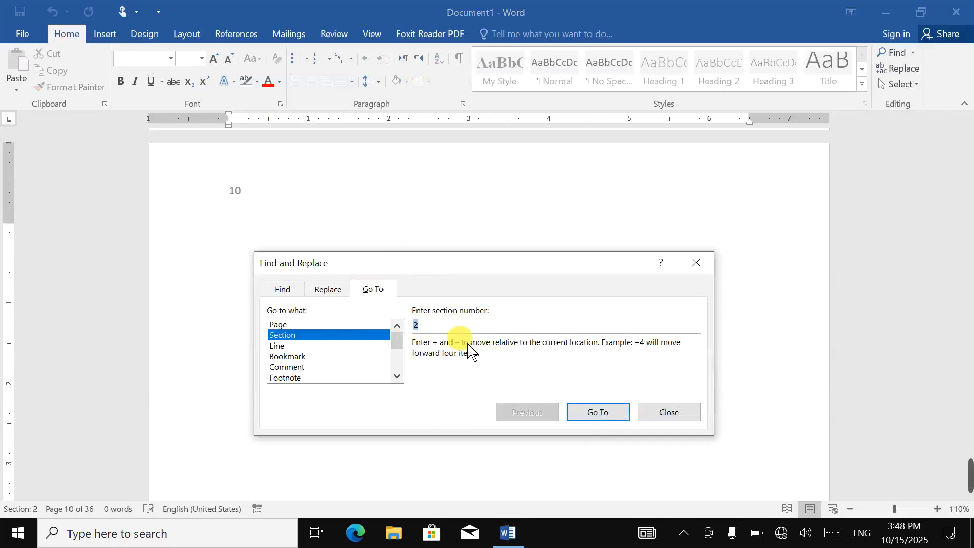
# Jump to section 3 with Go To, and close the dialog after choosing Line as the target type.
pyautogui.write('3')
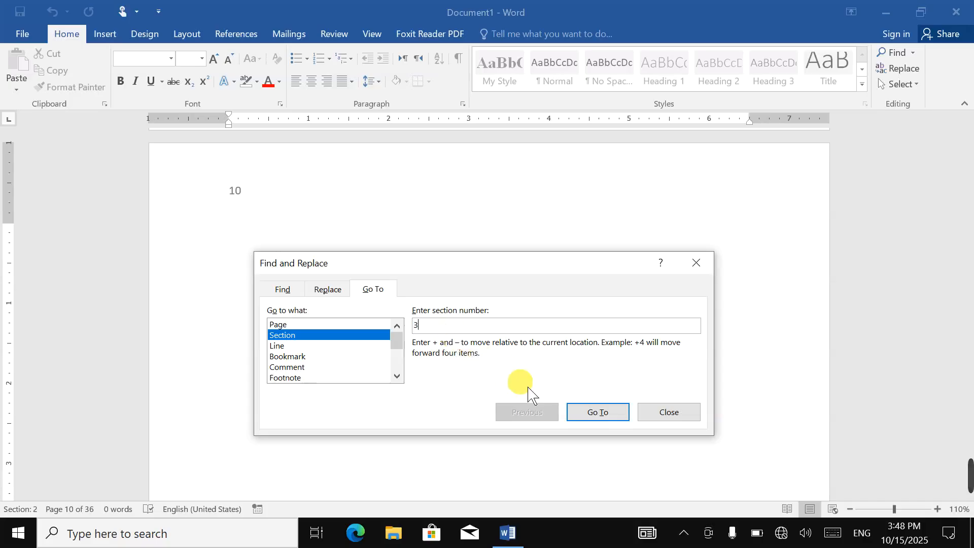
pyautogui.click(598, 412)
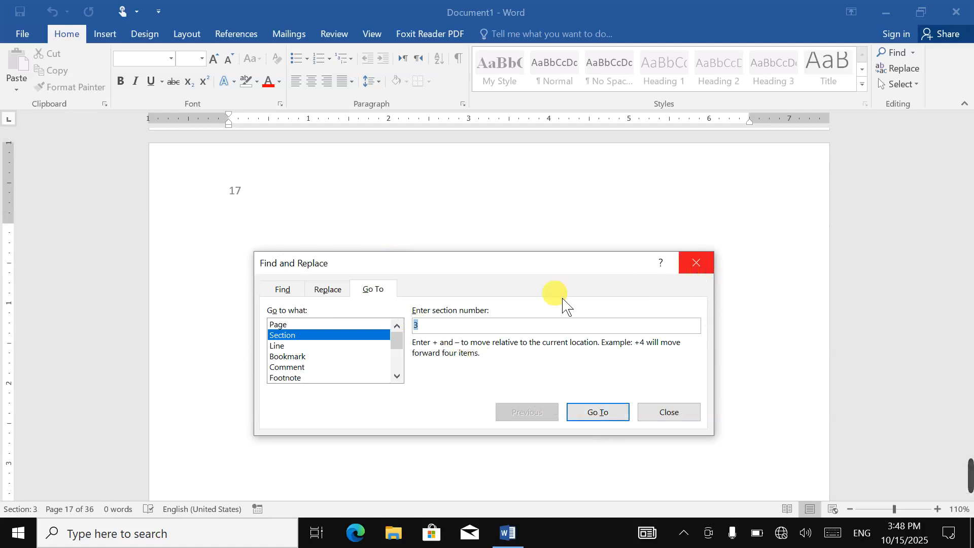
pyautogui.click(278, 346)
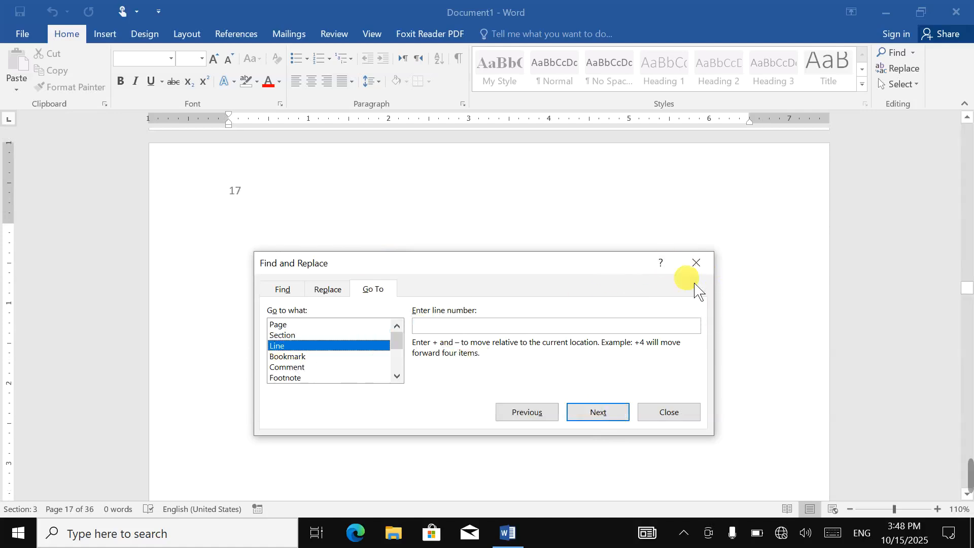
pyautogui.click(696, 263)
# Delete the entire content of the document, including all page and section breaks.
pyautogui.hotkey('ctrl', 'a')
pyautogui.press('Delete')
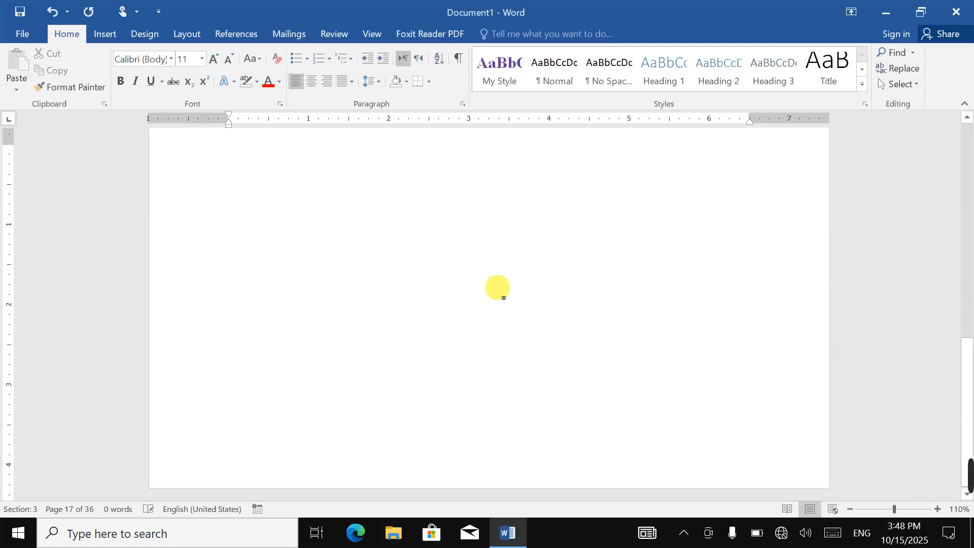
pyautogui.scroll(2, 445, 278)
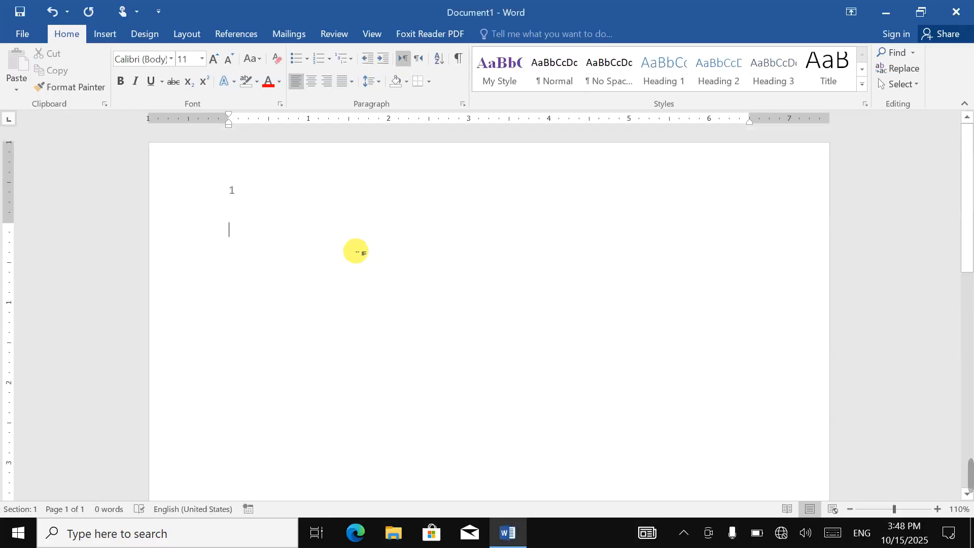
# Generate sample paragraphs at the start of the empty document with =rand().
pyautogui.write('=')
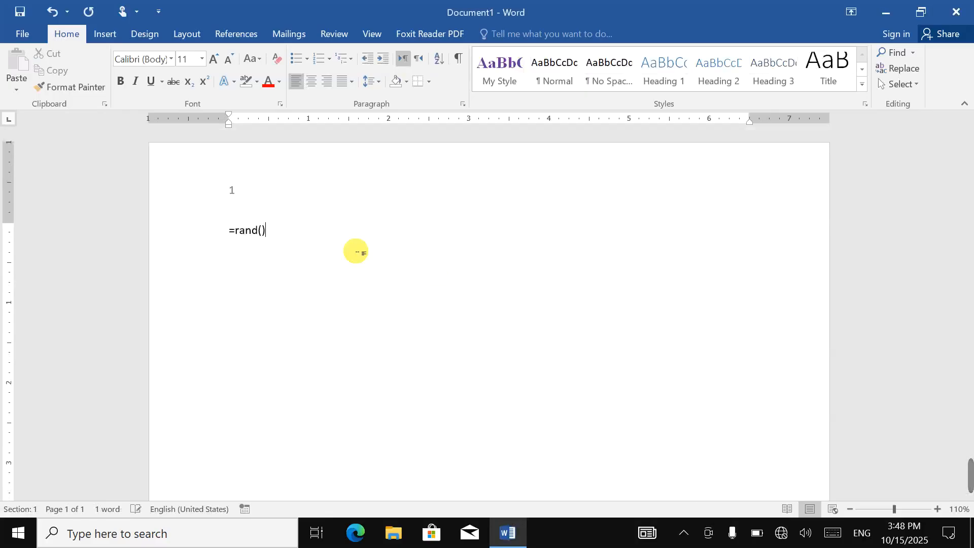
pyautogui.write('rand()')
pyautogui.press('Return')
# Copy all the sample text and paste a duplicate of it below the last paragraph.
pyautogui.hotkey('ctrl', 'a')
pyautogui.hotkey('ctrl', 'c')
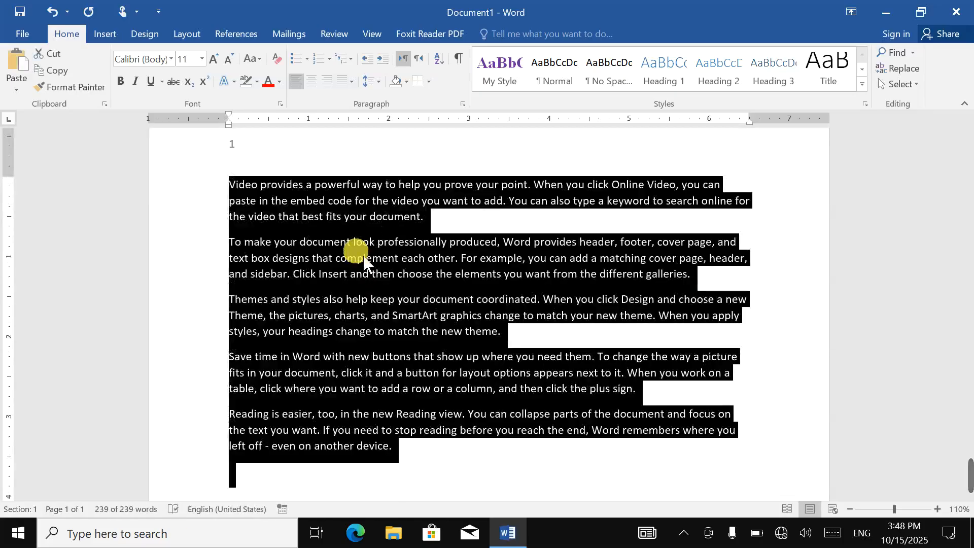
pyautogui.click(258, 479)
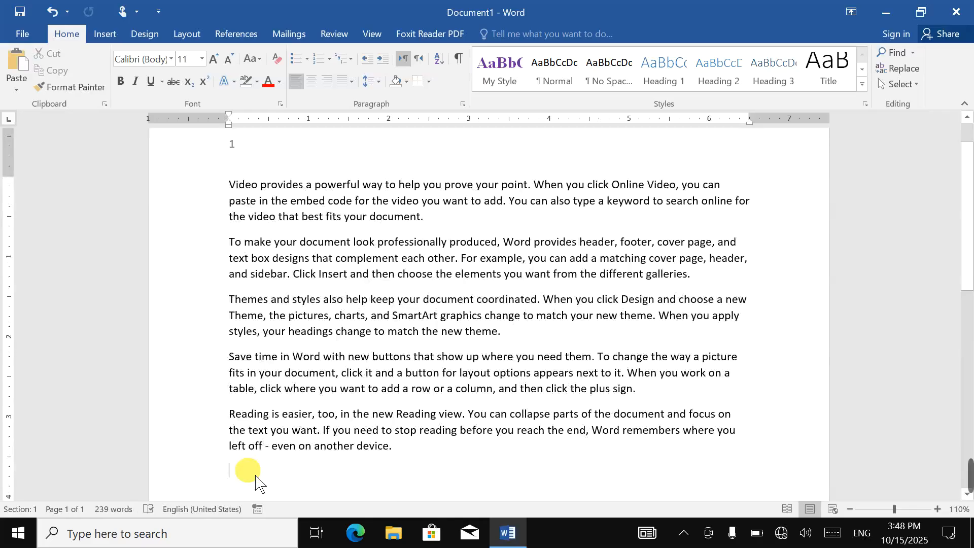
pyautogui.hotkey('ctrl', 'v')
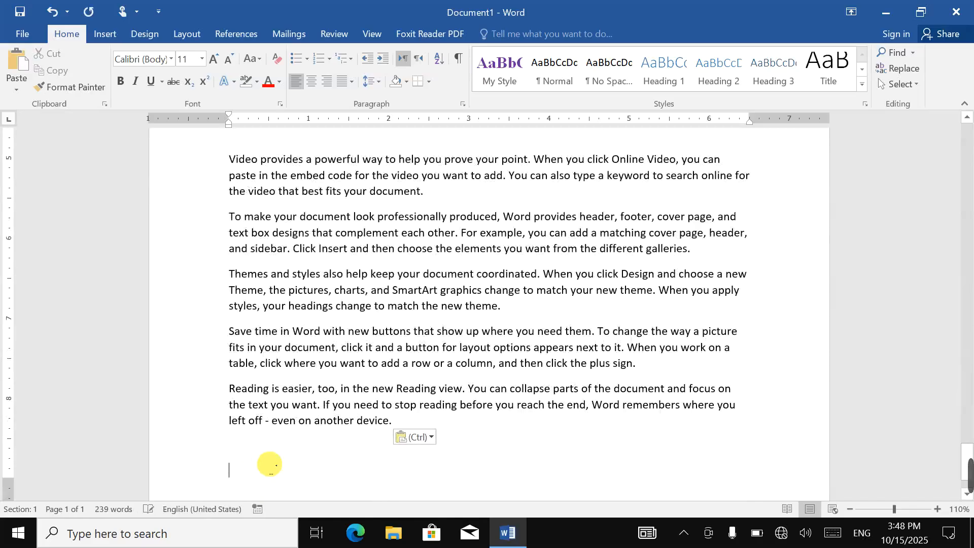
# Apply continuous line numbering to the entire document.
pyautogui.hotkey('ctrl', 'a')
pyautogui.click(186, 34)
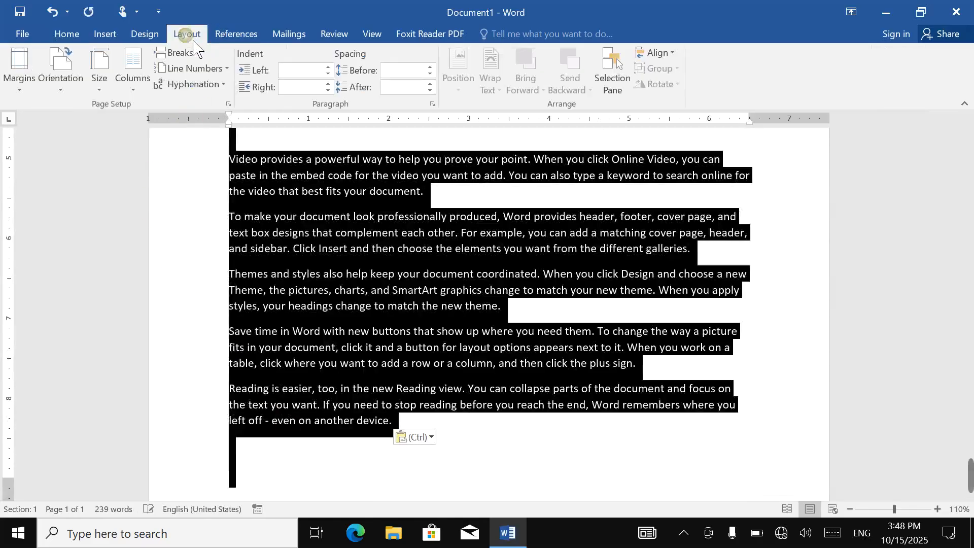
pyautogui.click(198, 69)
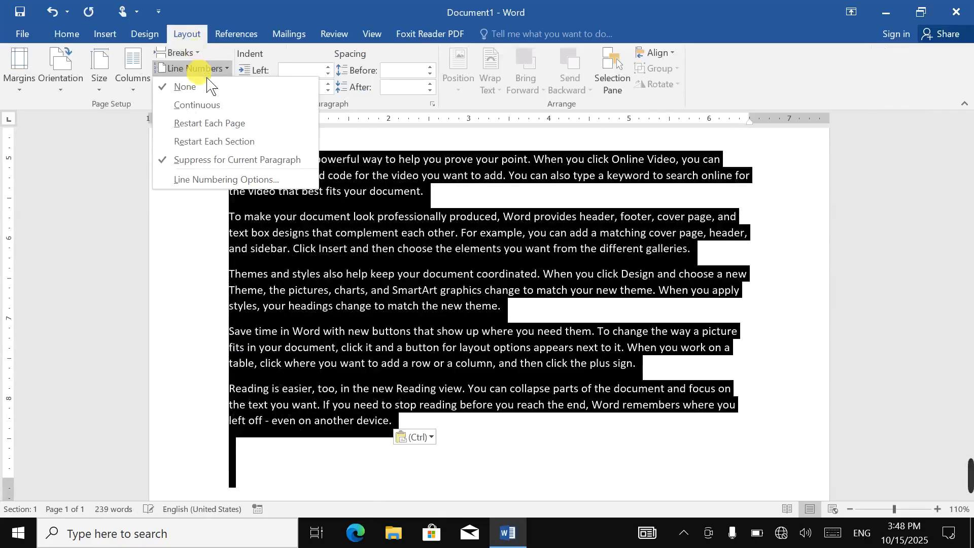
pyautogui.click(197, 105)
pyautogui.click(268, 290)
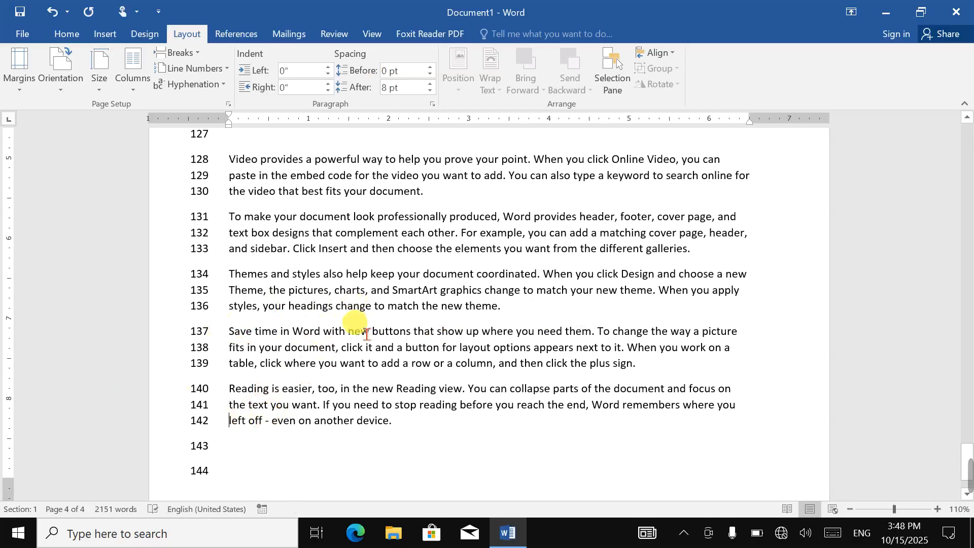
# Jump to line 20 of the document with the Go To command.
pyautogui.click(70, 35)
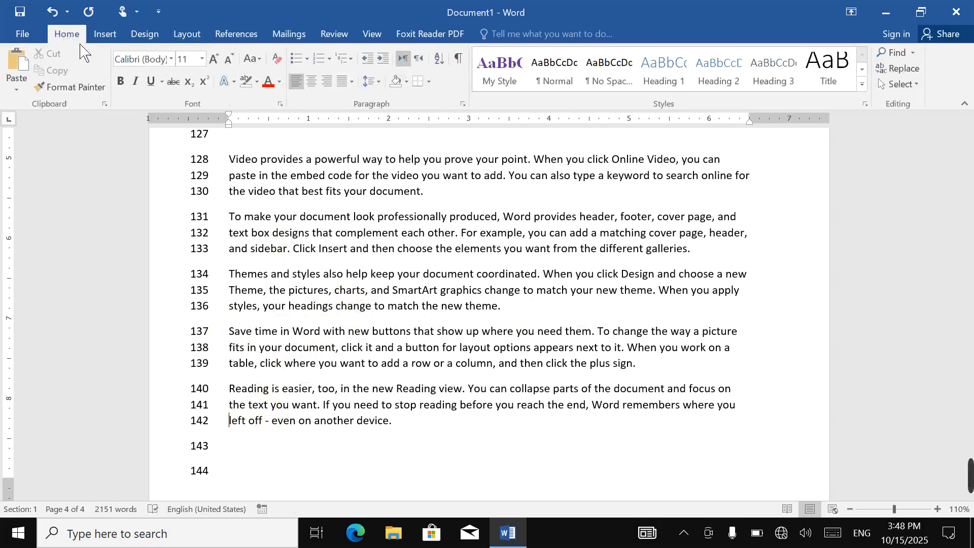
pyautogui.click(914, 53)
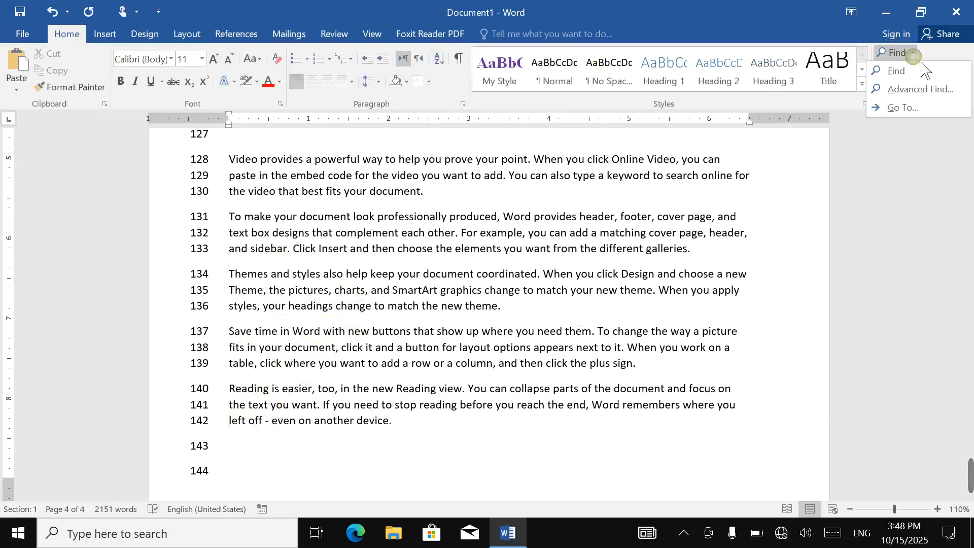
pyautogui.click(906, 86)
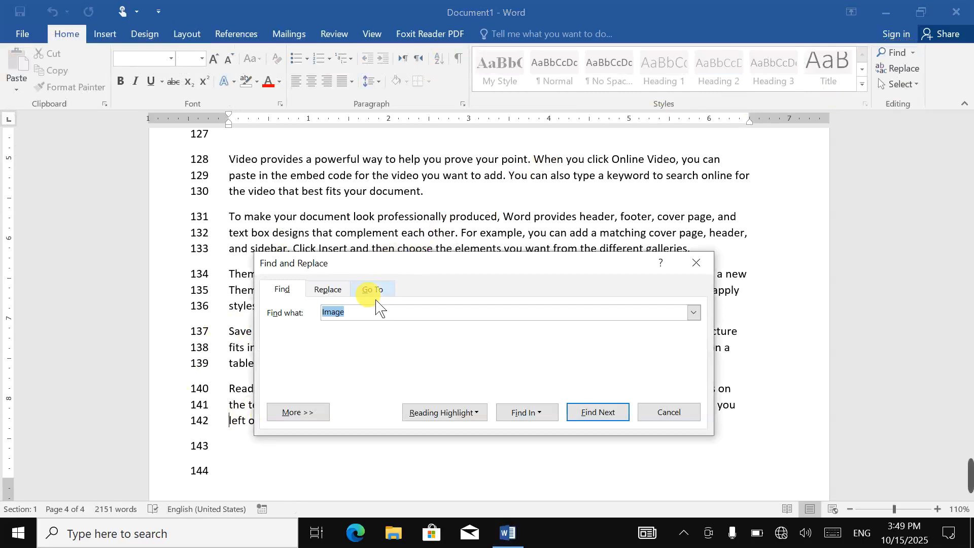
pyautogui.click(373, 292)
pyautogui.click(279, 346)
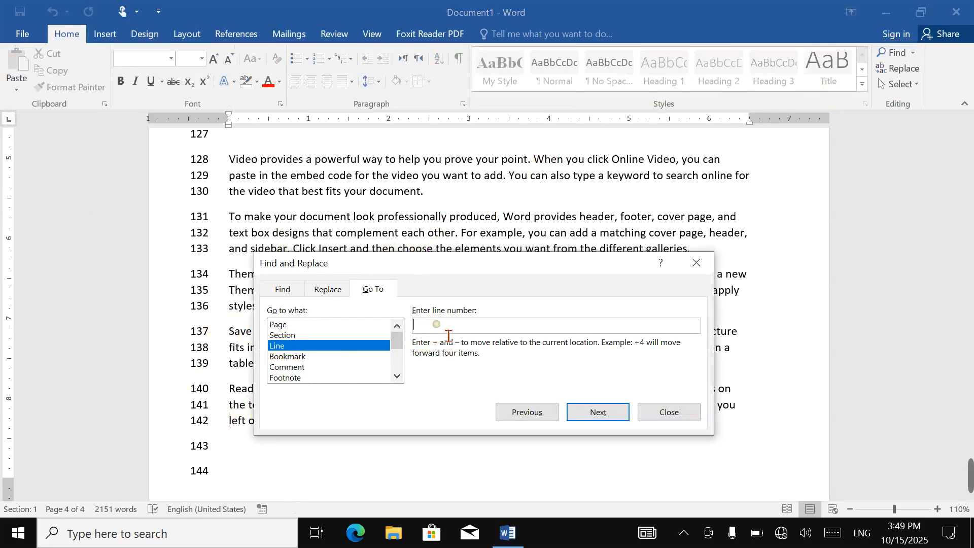
pyautogui.write('20')
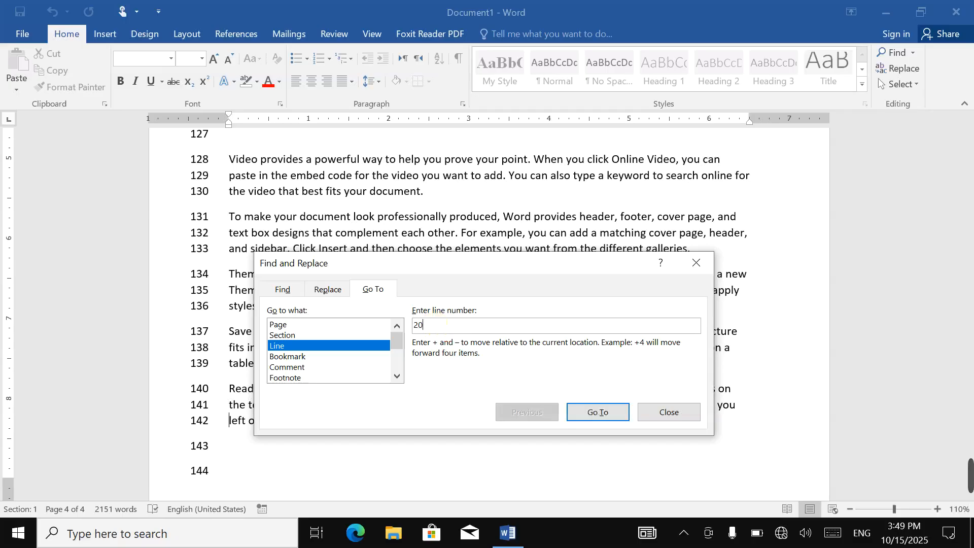
pyautogui.click(597, 419)
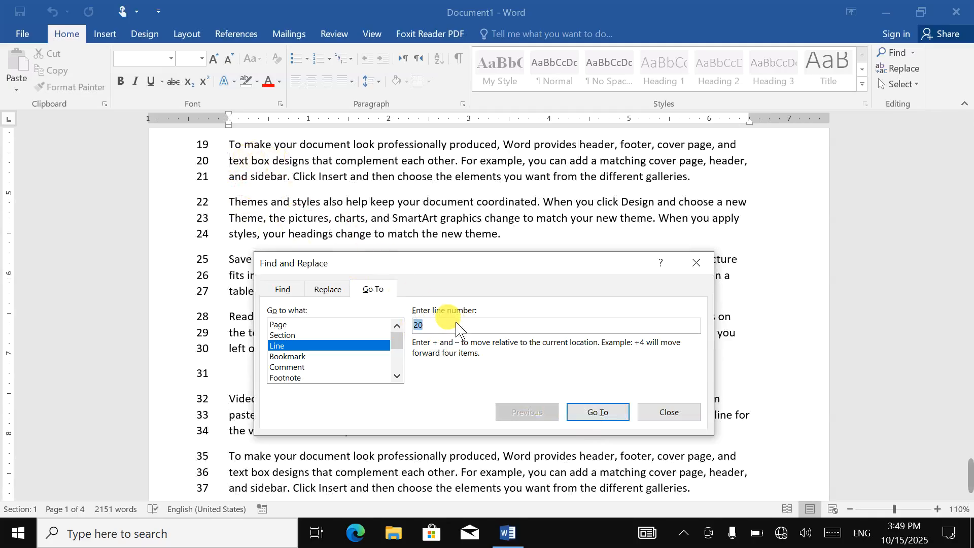
# Jump to line 1 and from there to line 100 with Go To.
pyautogui.write('1')
pyautogui.click(598, 424)
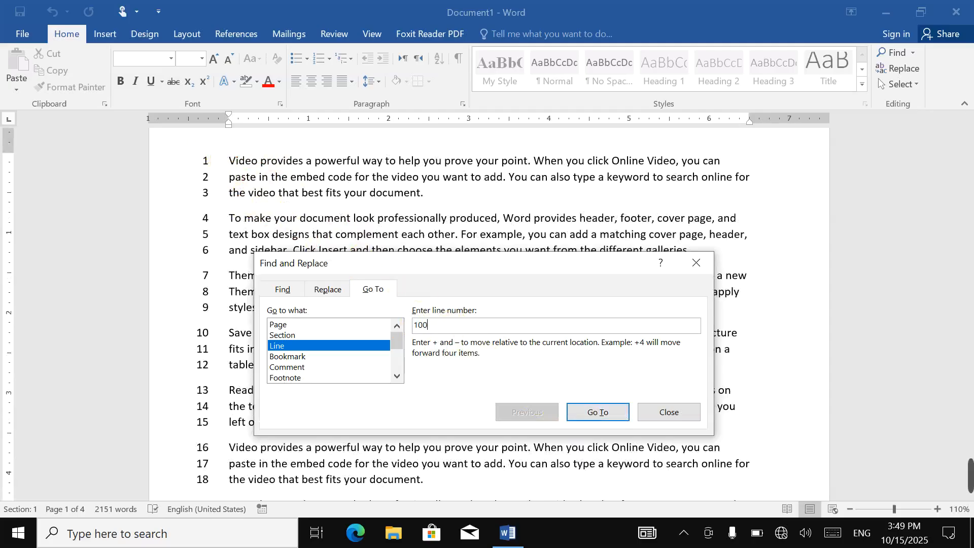
pyautogui.click(592, 411)
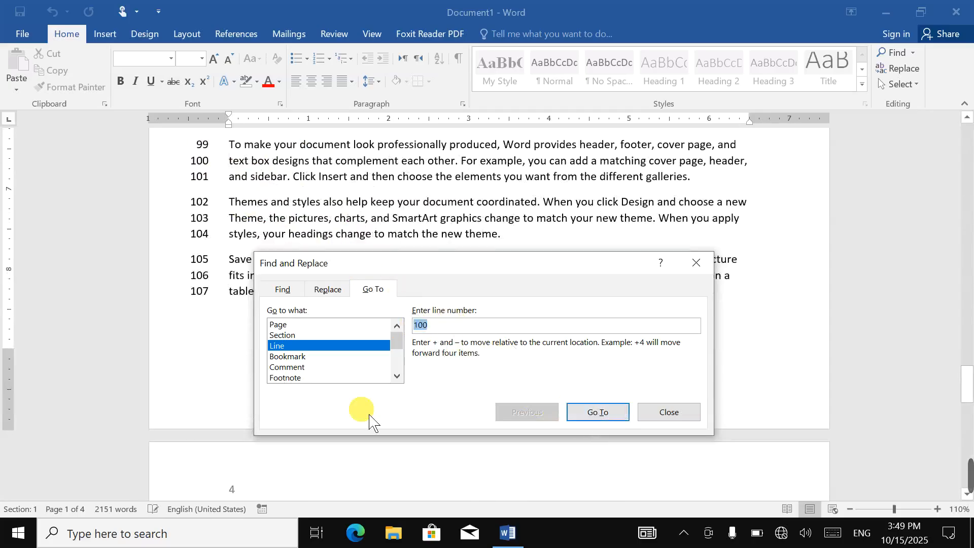
# Show the Go To options for a section and close the Find and Replace dialog.
pyautogui.click(294, 335)
pyautogui.press('Escape')
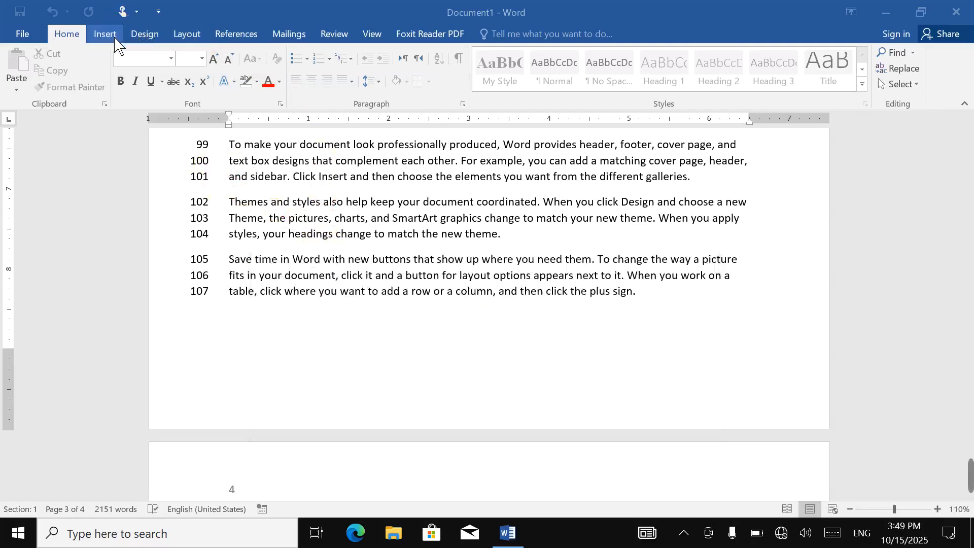
pyautogui.click(115, 39)
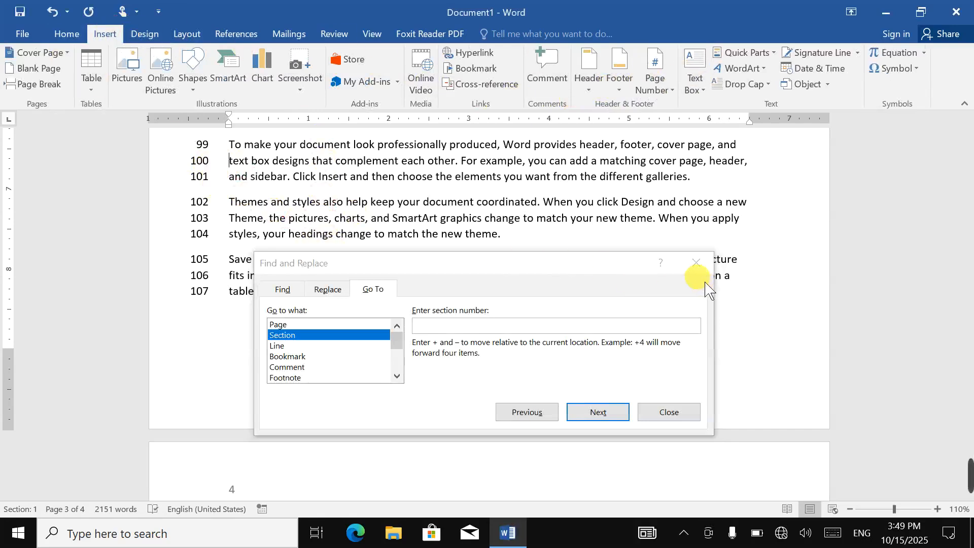
pyautogui.click(696, 262)
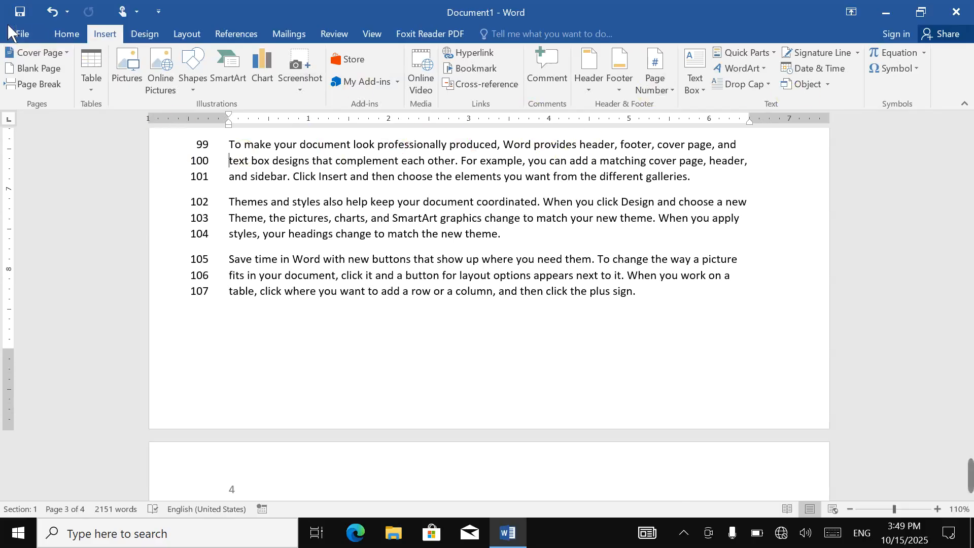
# Reopen Go To, review the available targets such as Bookmark, Comment and Footnote, and close the dialog.
pyautogui.click(65, 34)
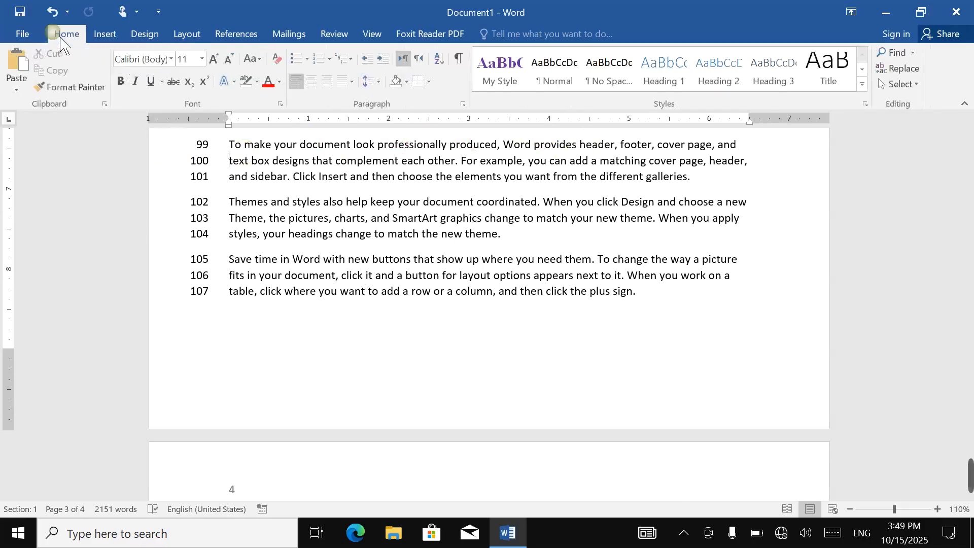
pyautogui.click(912, 53)
pyautogui.click(906, 107)
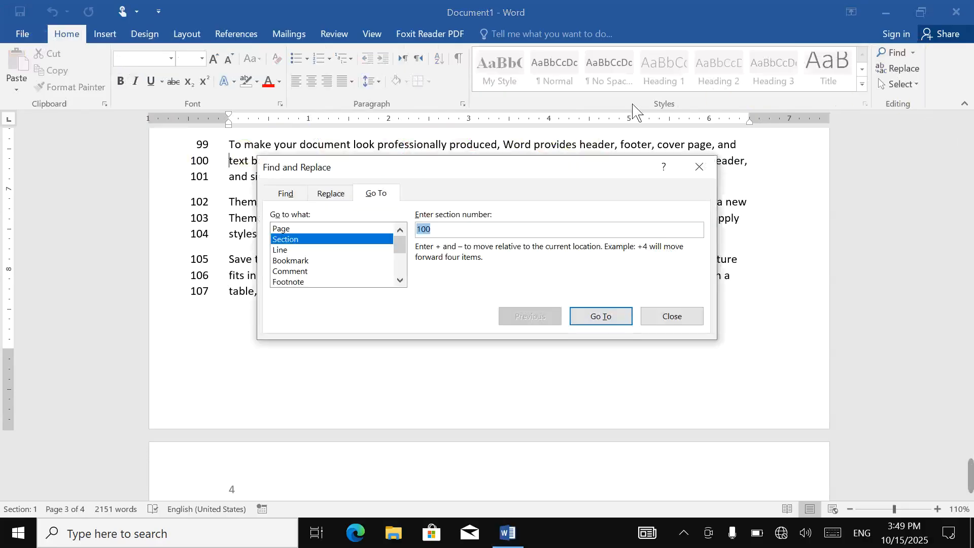
pyautogui.click(310, 262)
pyautogui.click(315, 272)
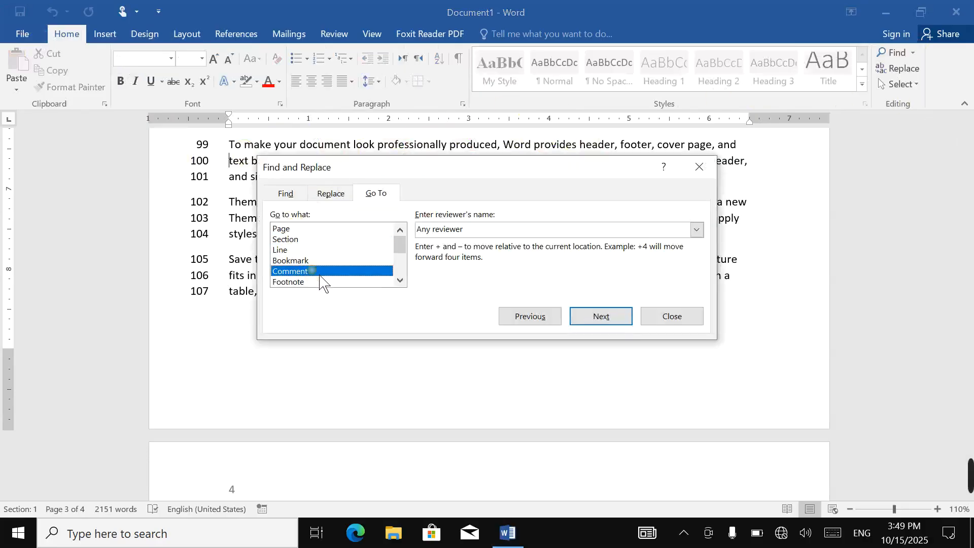
pyautogui.click(320, 282)
pyautogui.scroll(-3, 322, 290)
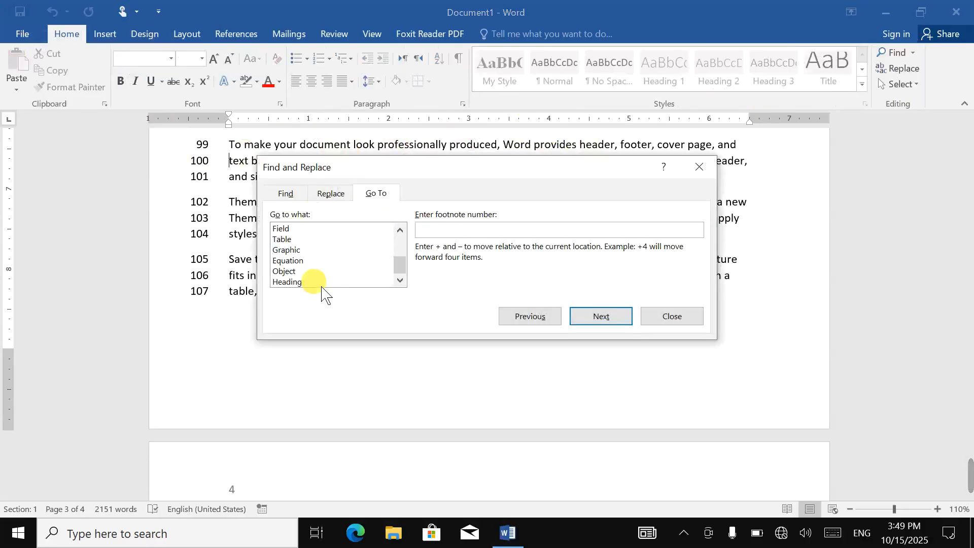
pyautogui.scroll(3, 322, 291)
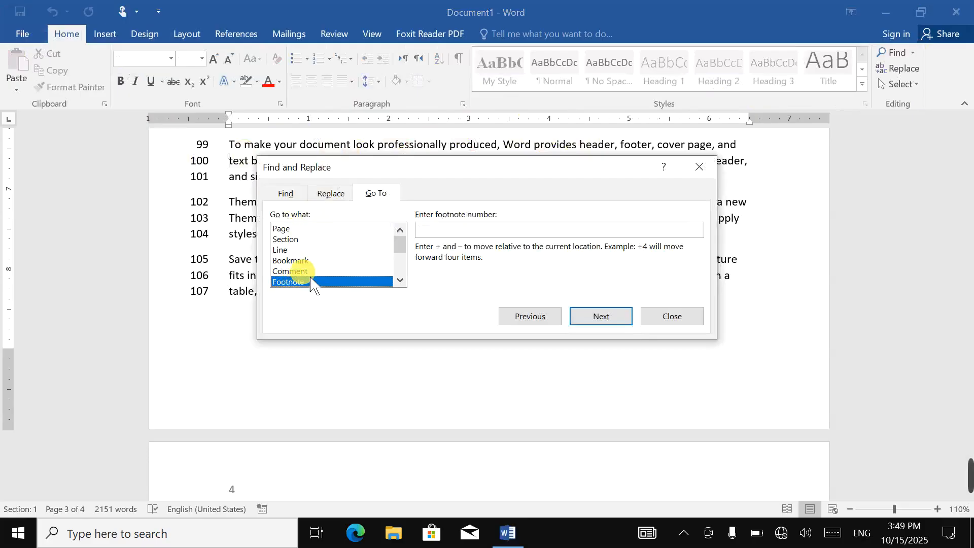
pyautogui.click(316, 261)
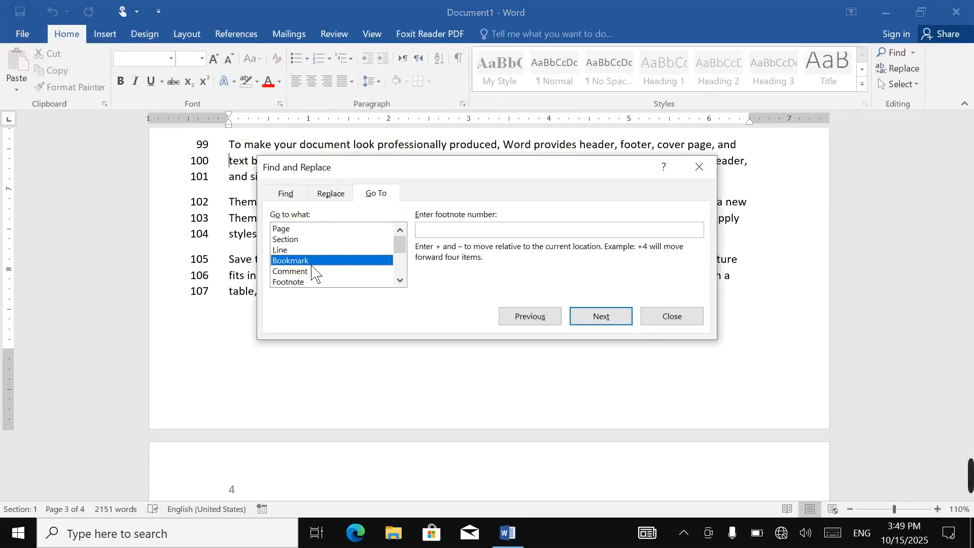
pyautogui.click(698, 167)
# Delete all the document's text and set line numbering to None.
pyautogui.hotkey('ctrl', 'a')
pyautogui.press('Delete')
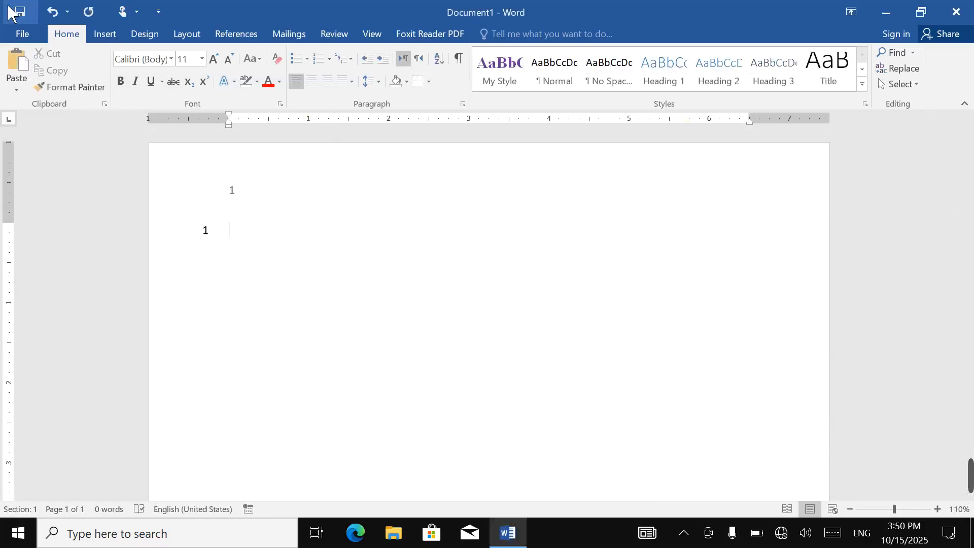
pyautogui.click(187, 34)
pyautogui.click(192, 68)
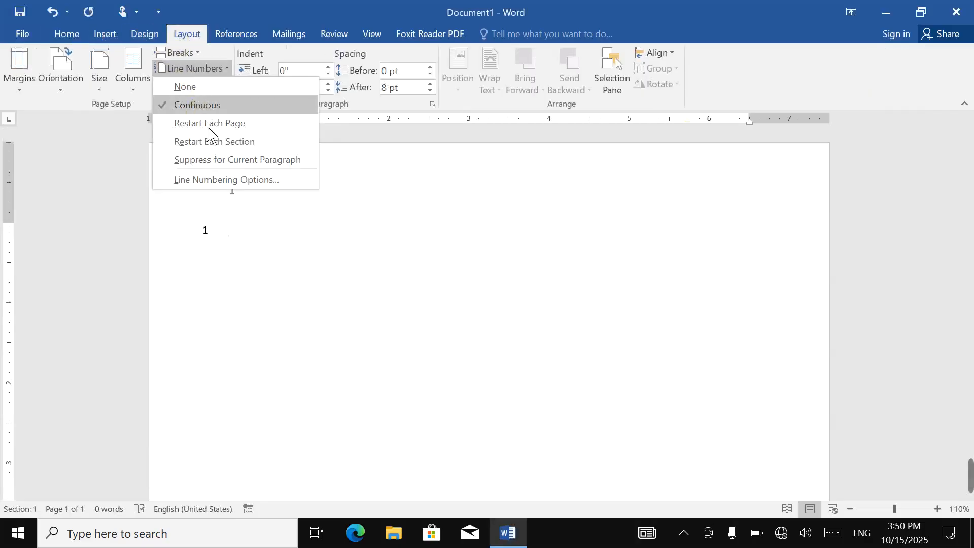
pyautogui.click(204, 112)
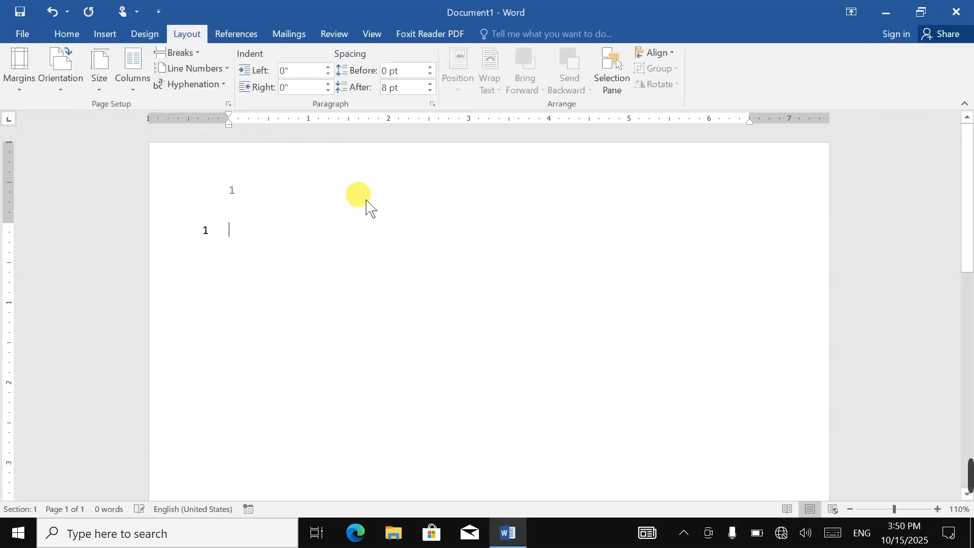
pyautogui.click(198, 73)
pyautogui.click(202, 87)
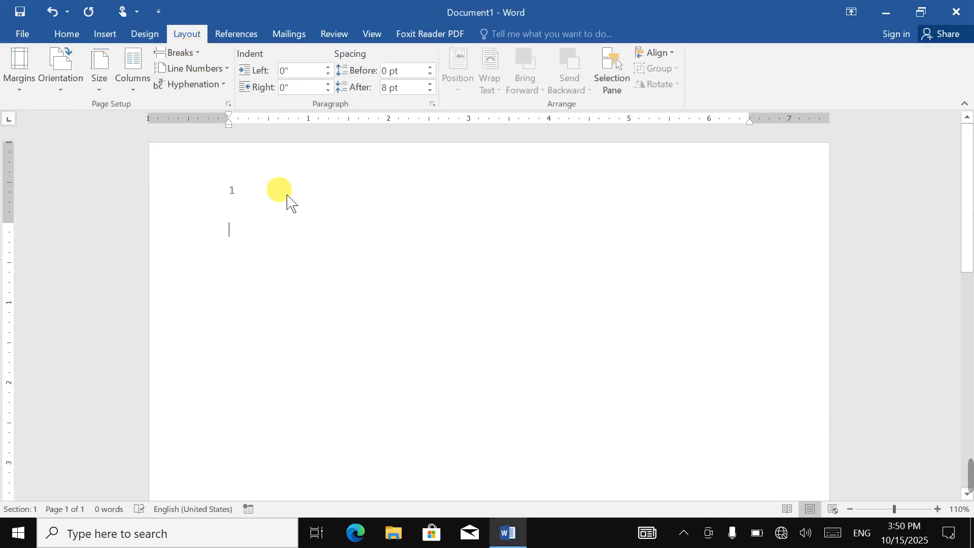
# Fill the empty document with sample paragraphs by entering =rand() three times in a row.
pyautogui.write('=rand')
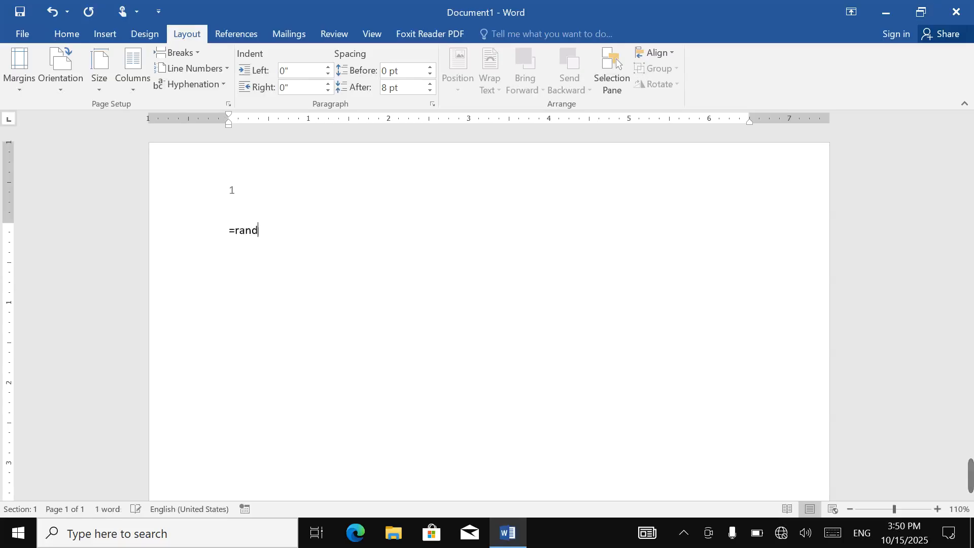
pyautogui.write('()')
pyautogui.press('Return')
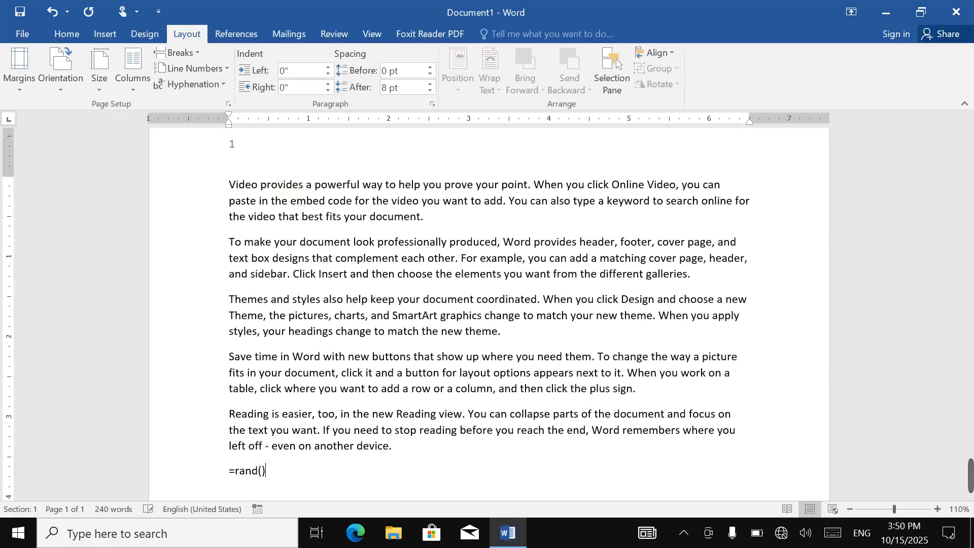
pyautogui.press('Return')
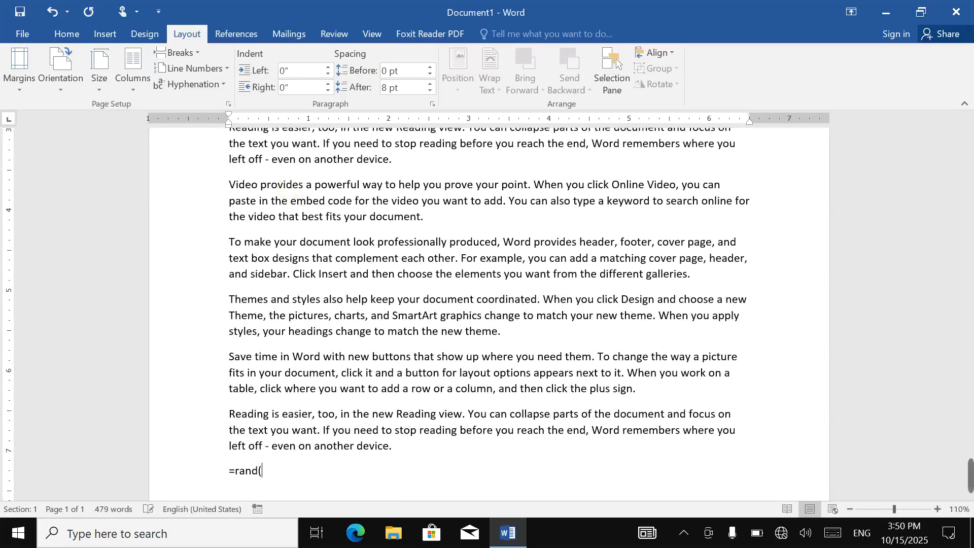
pyautogui.write('=rand()')
pyautogui.press('Return')
# Bookmark the word "Themes" at the start of the eighth paragraph on page 1 with the name nextstudy.
pyautogui.scroll(5, 370, 196)
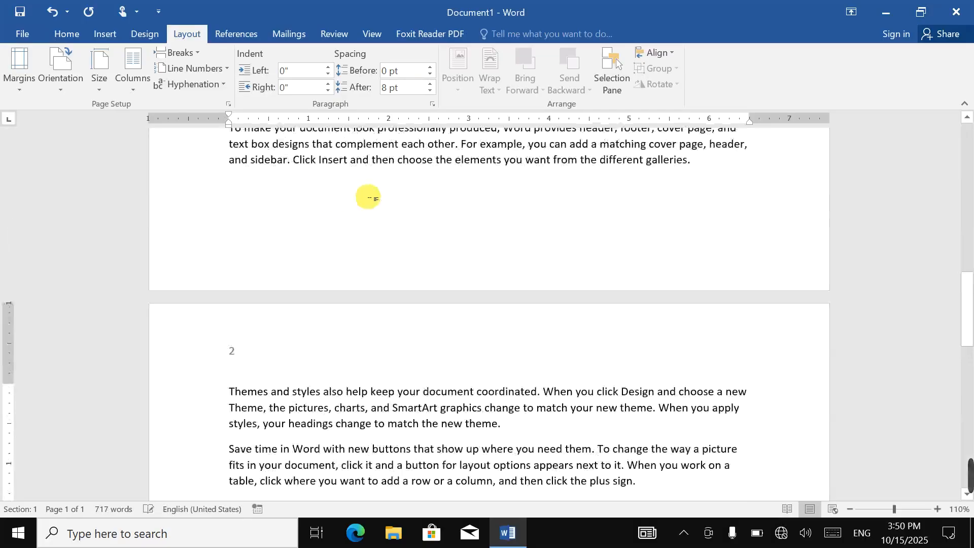
pyautogui.scroll(8, 271, 276)
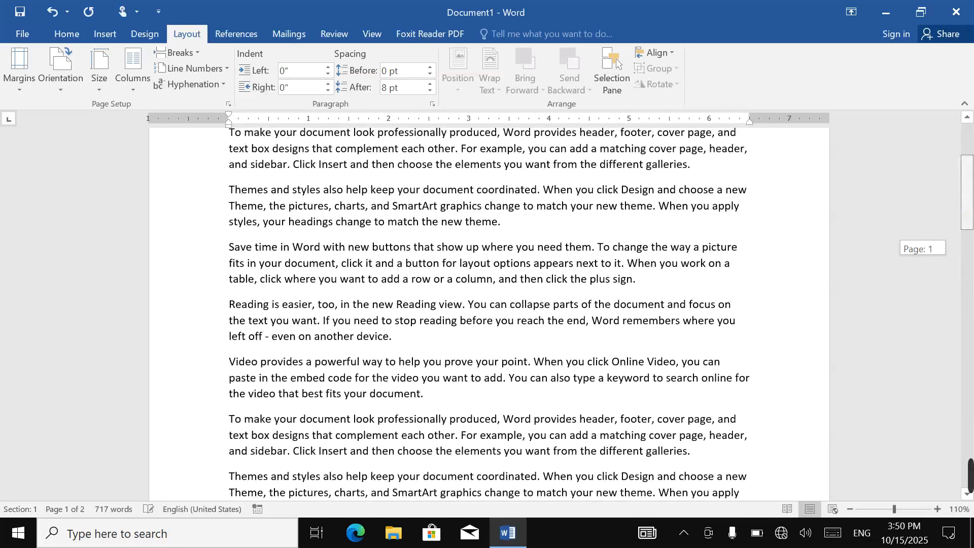
pyautogui.scroll(3, 603, 233)
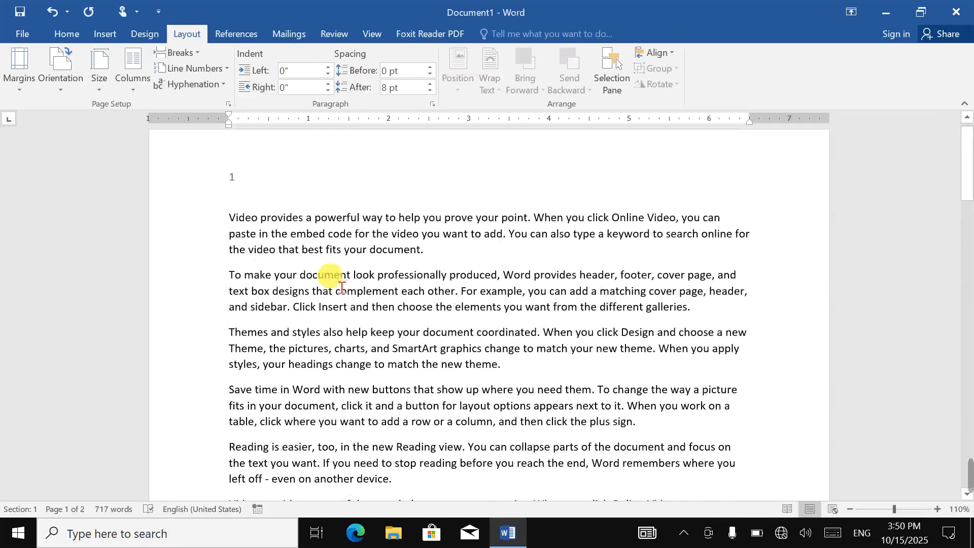
pyautogui.scroll(-3, 341, 287)
pyautogui.scroll(-1, 342, 287)
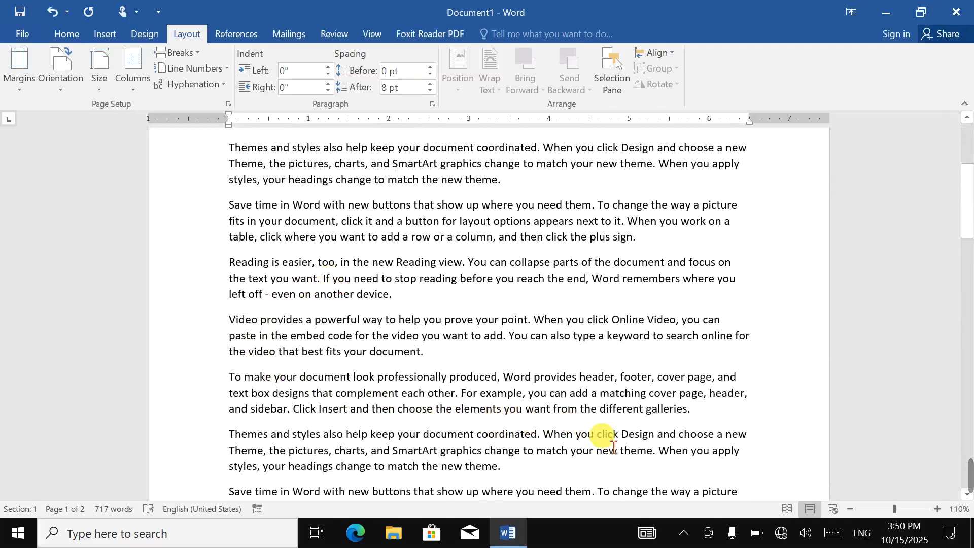
pyautogui.click(719, 424)
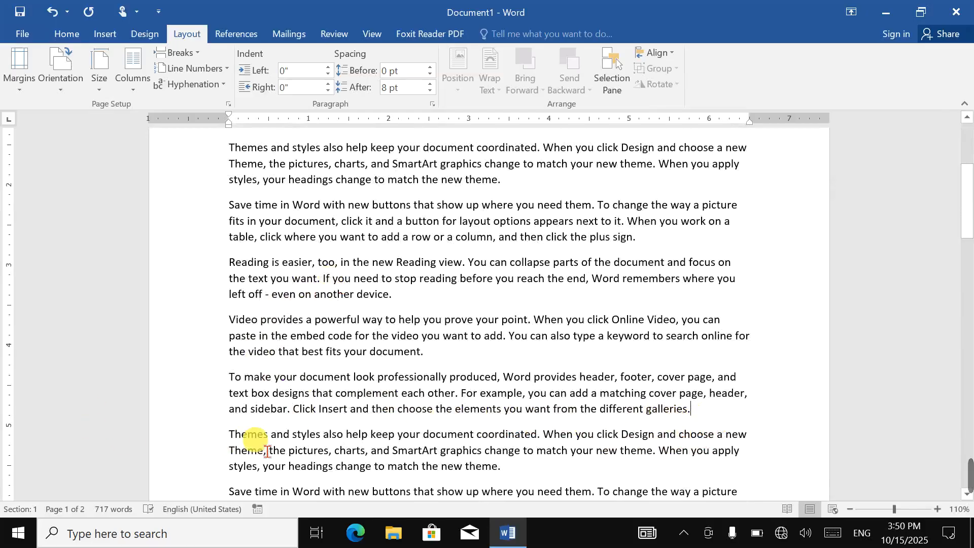
pyautogui.doubleClick(249, 435)
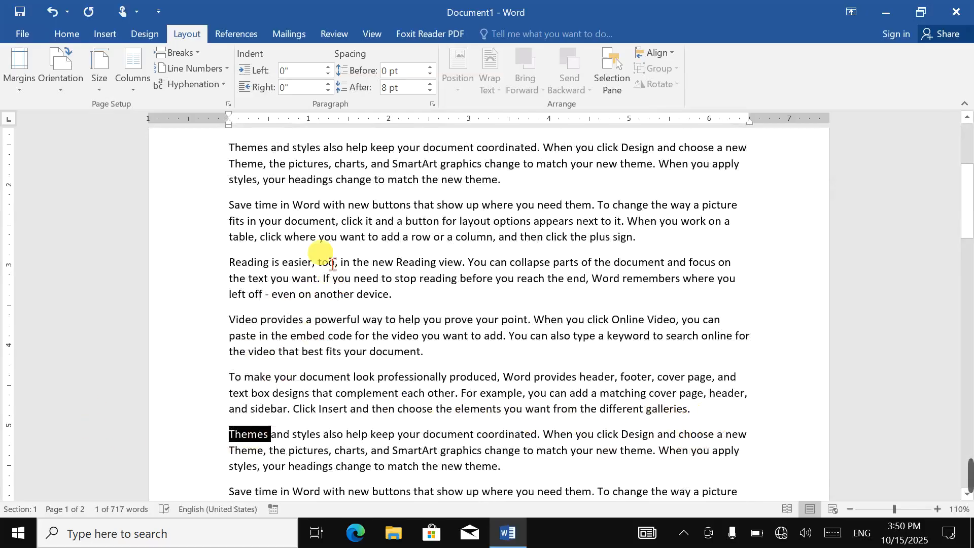
pyautogui.click(105, 33)
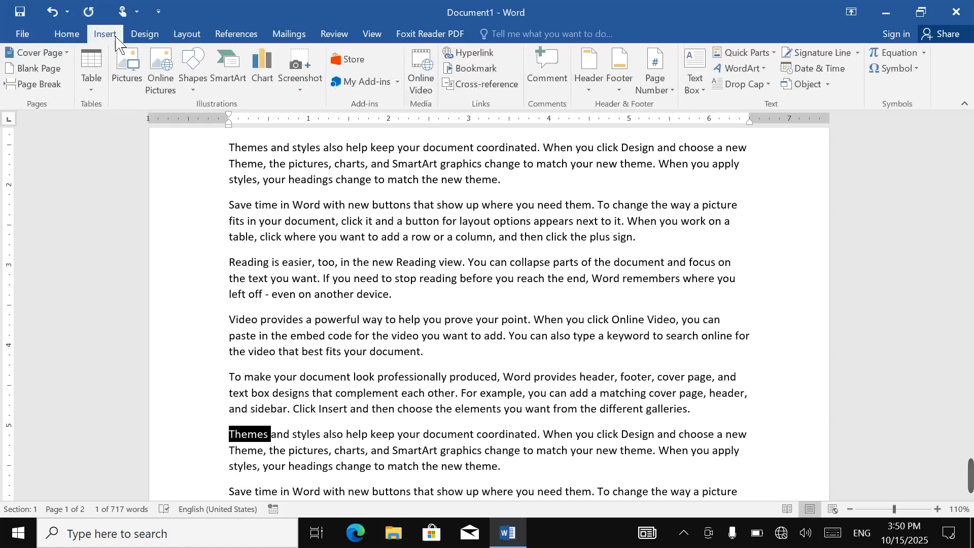
pyautogui.click(469, 69)
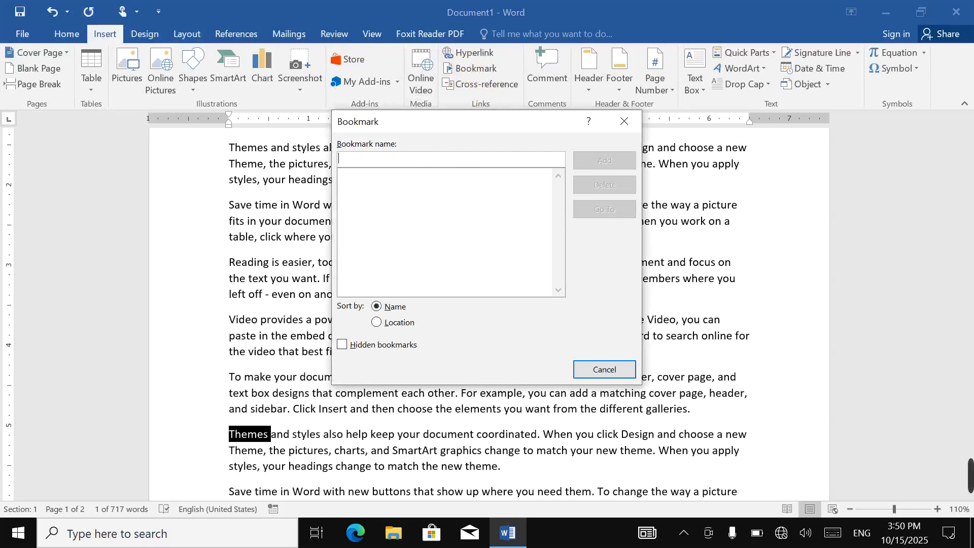
pyautogui.write('net')
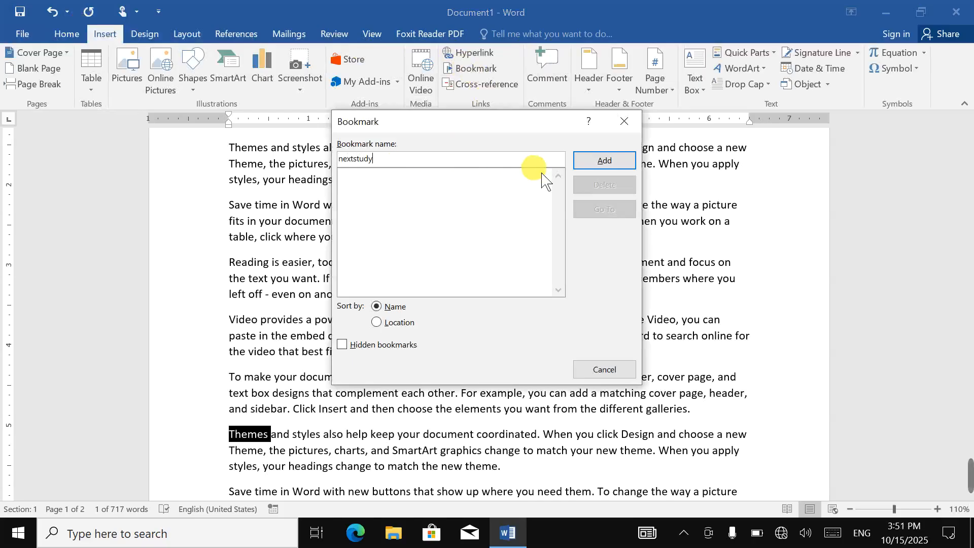
pyautogui.click(616, 161)
# Bookmark the word "Save" at the start of the second paragraph on page 2 with the name second.
pyautogui.scroll(-8, 550, 306)
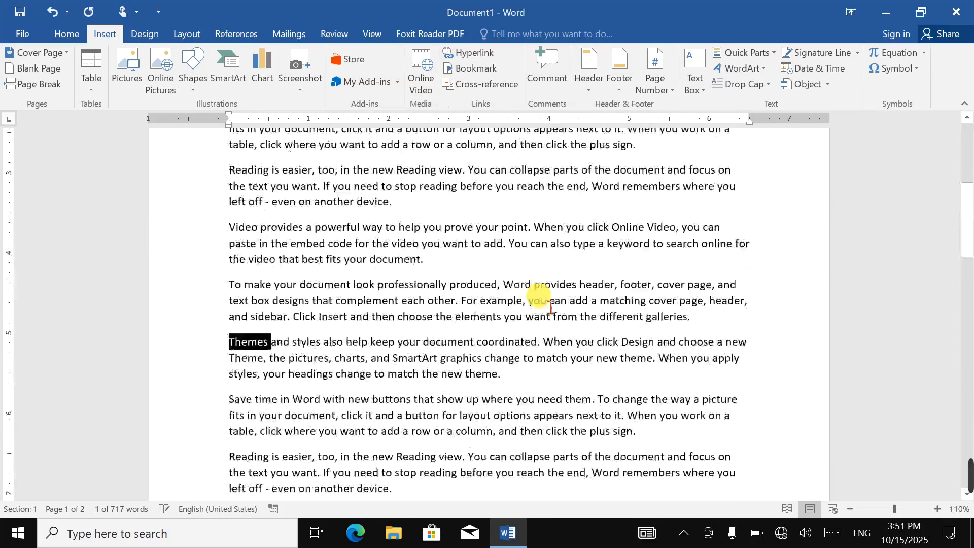
pyautogui.scroll(-4, 550, 306)
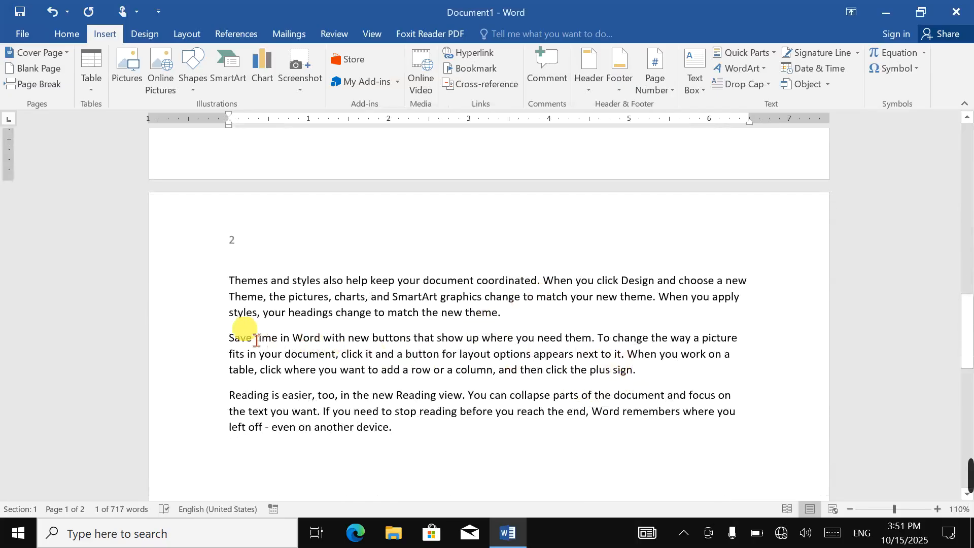
pyautogui.doubleClick(241, 338)
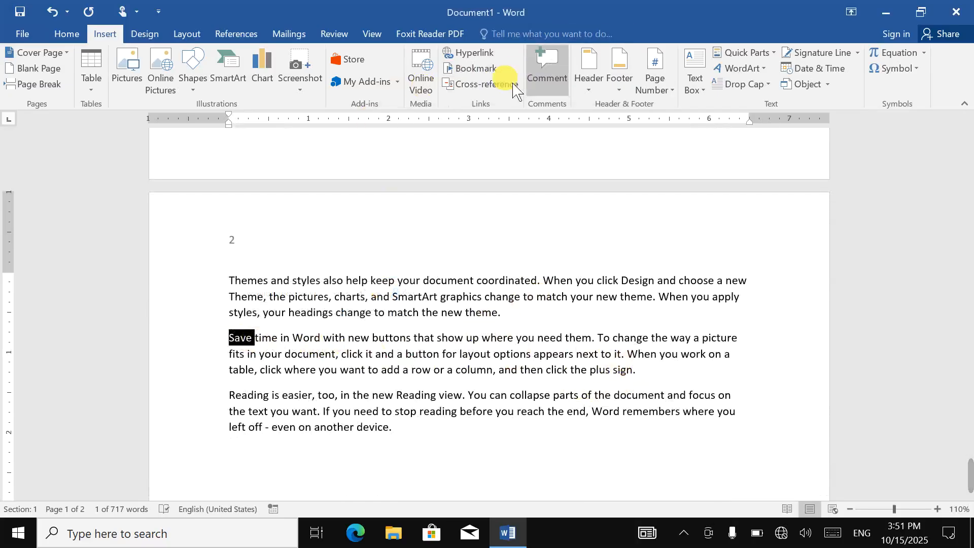
pyautogui.click(490, 76)
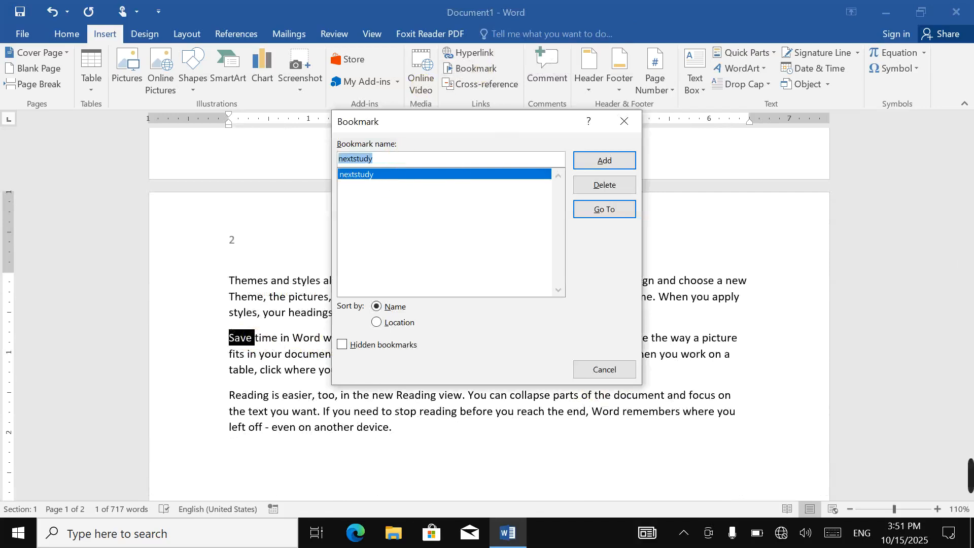
pyautogui.press('BackSpace')
pyautogui.write('second')
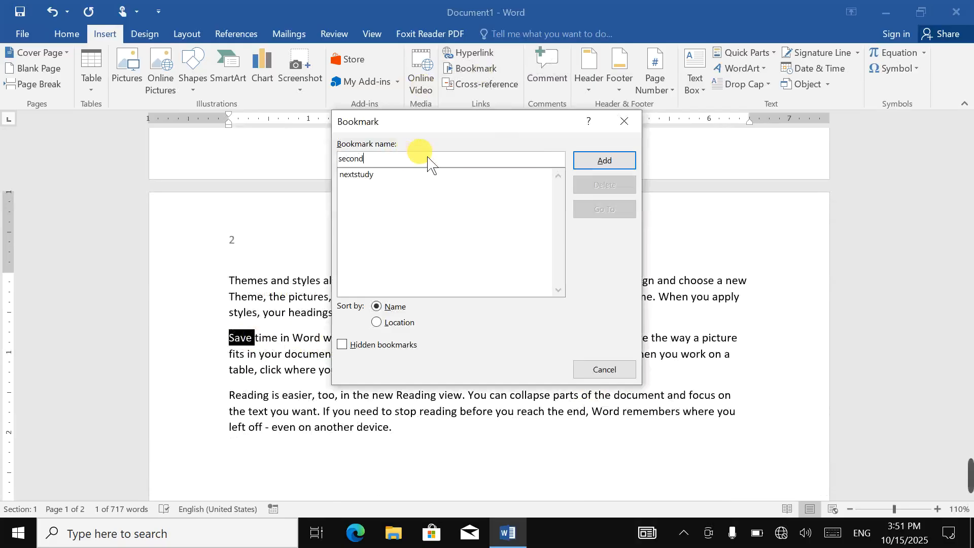
pyautogui.click(602, 160)
# Place the cursor in the first paragraph of page 1 and use Go To to jump to the bookmark second.
pyautogui.scroll(2, 609, 250)
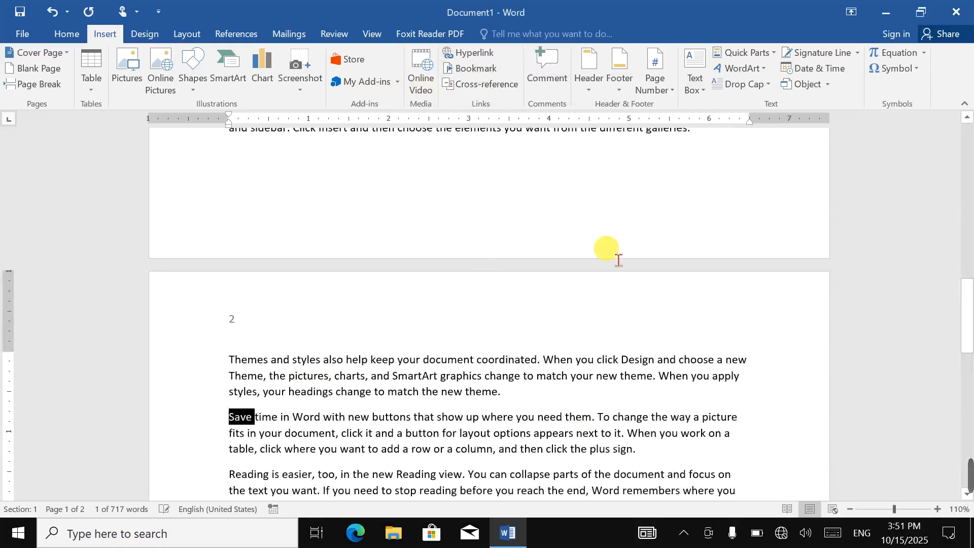
pyautogui.scroll(12, 913, 307)
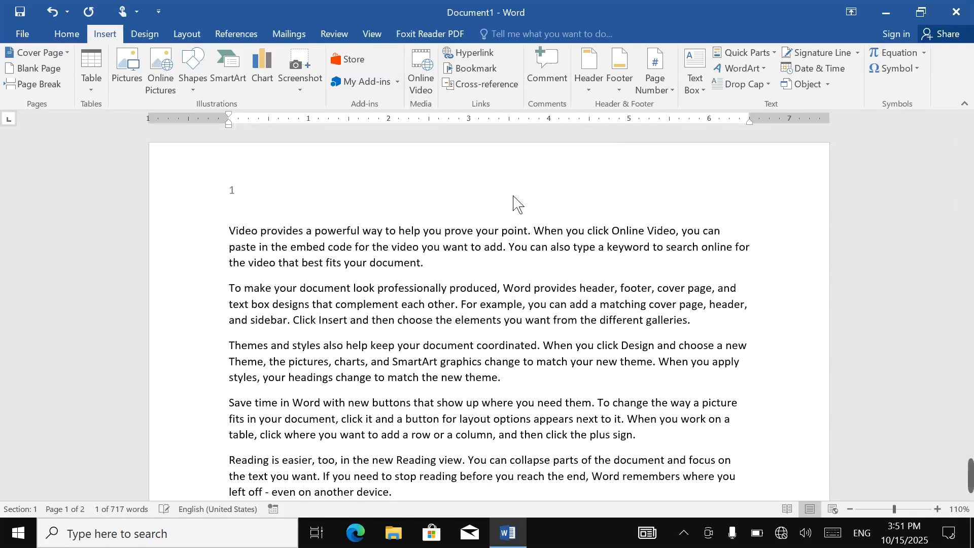
pyautogui.click(400, 231)
pyautogui.click(239, 231)
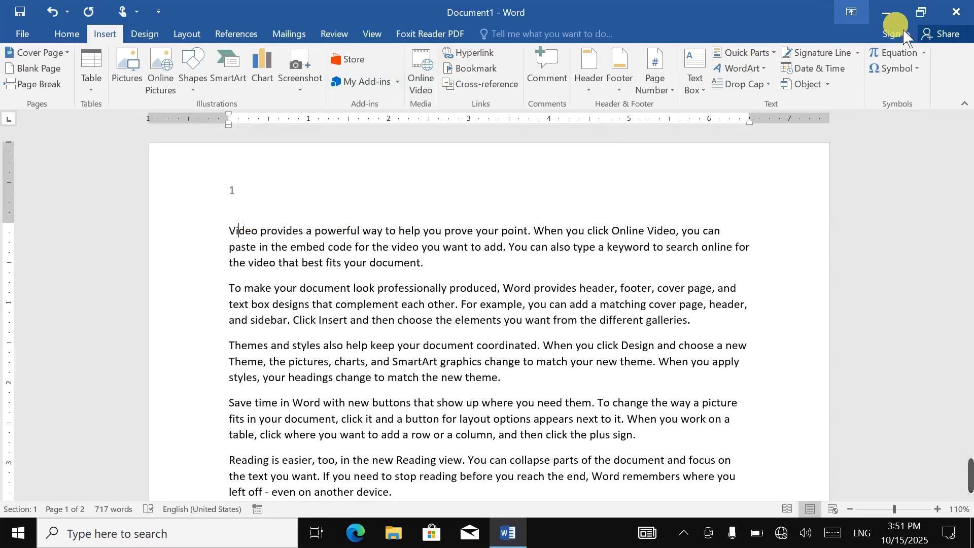
pyautogui.click(78, 33)
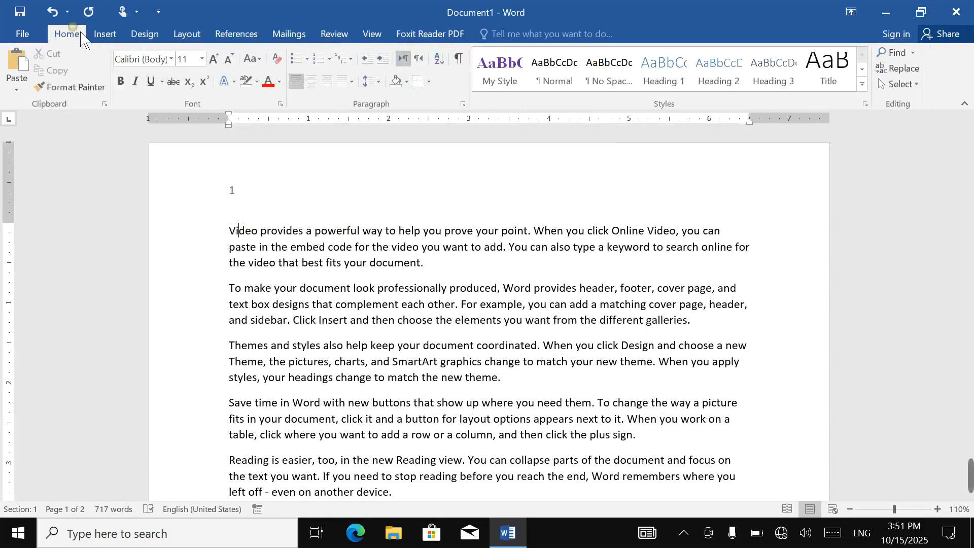
pyautogui.click(912, 53)
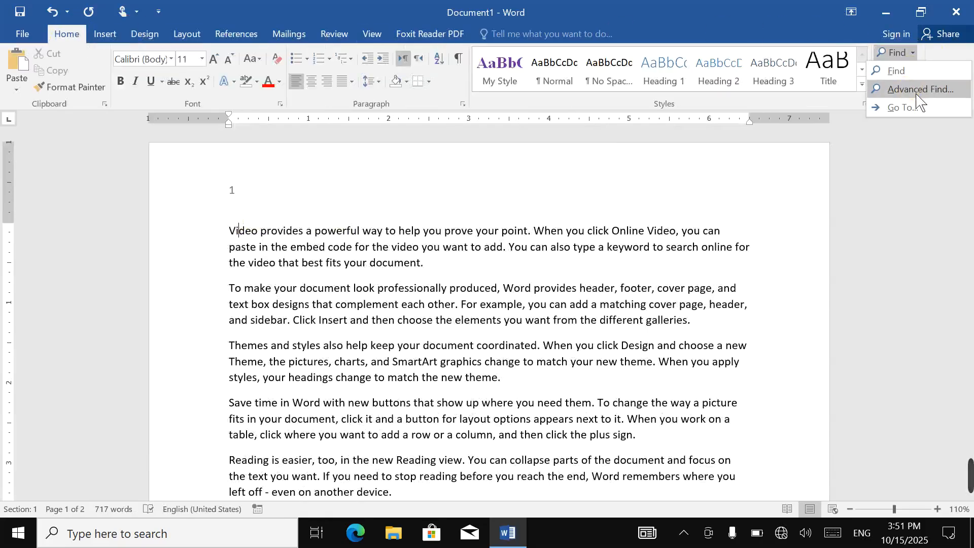
pyautogui.click(906, 87)
pyautogui.click(373, 290)
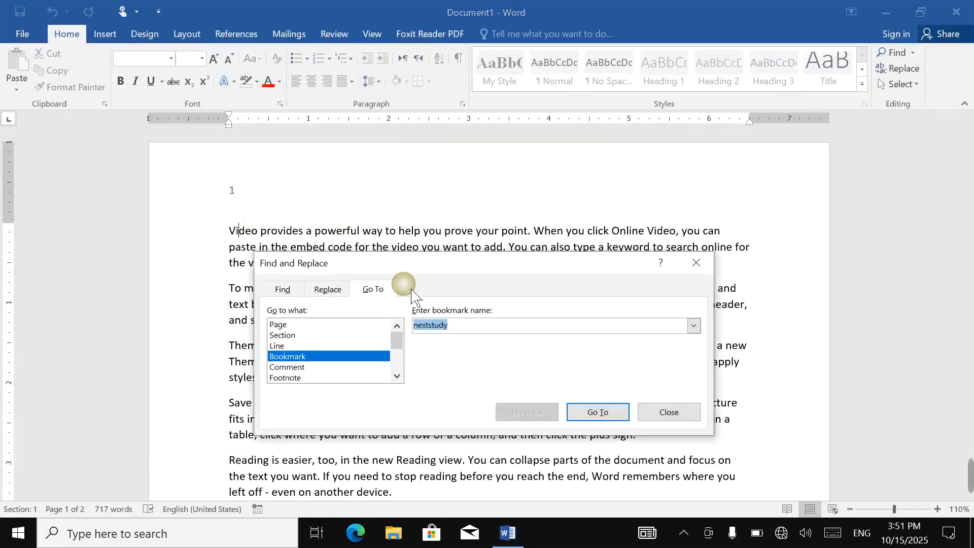
pyautogui.moveTo(425, 278); pyautogui.dragTo(442, 182)
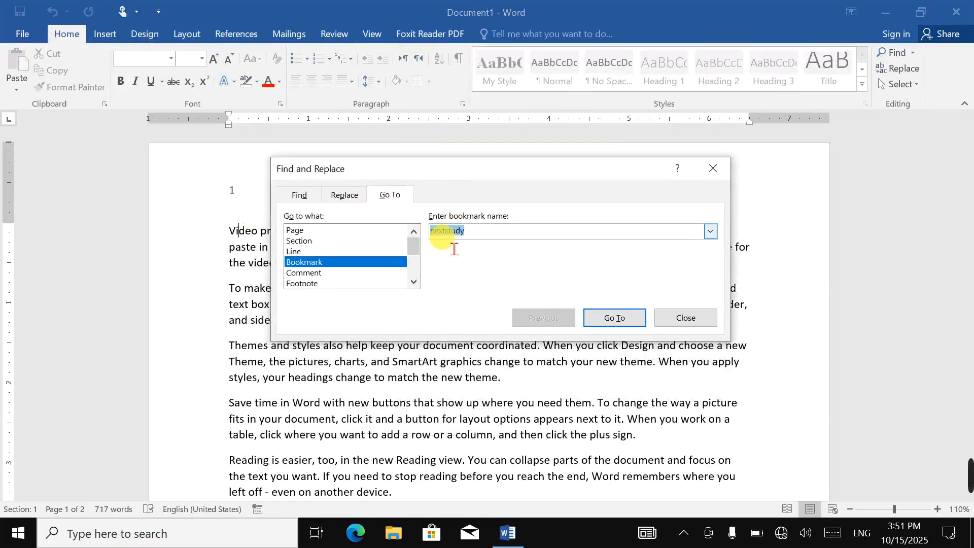
pyautogui.click(711, 231)
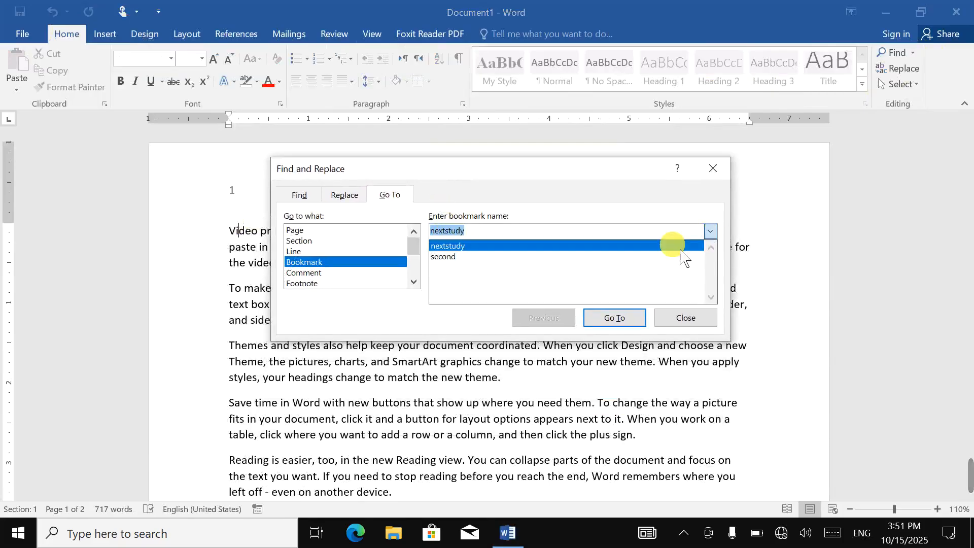
pyautogui.click(593, 257)
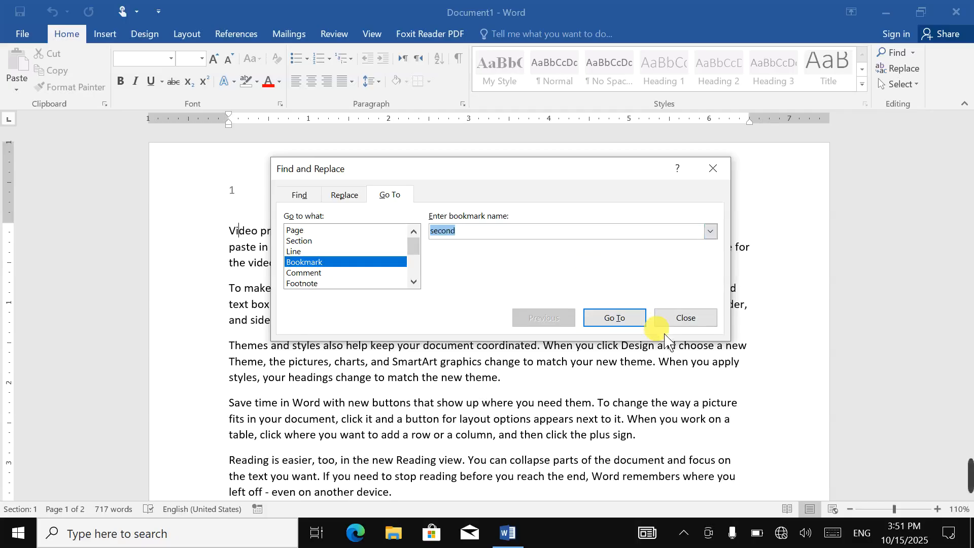
pyautogui.click(611, 320)
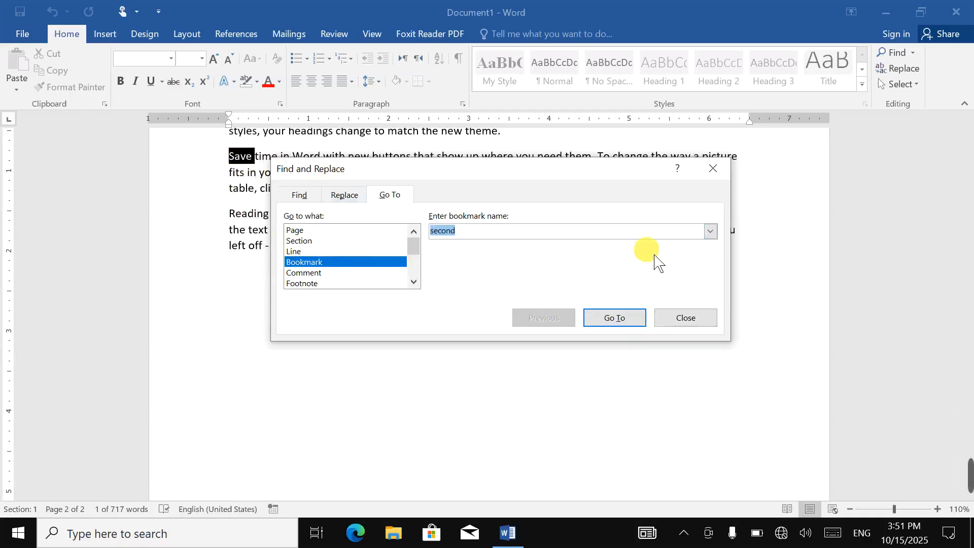
# Use Go To to jump to the bookmark nextstudy.
pyautogui.click(709, 231)
pyautogui.click(544, 245)
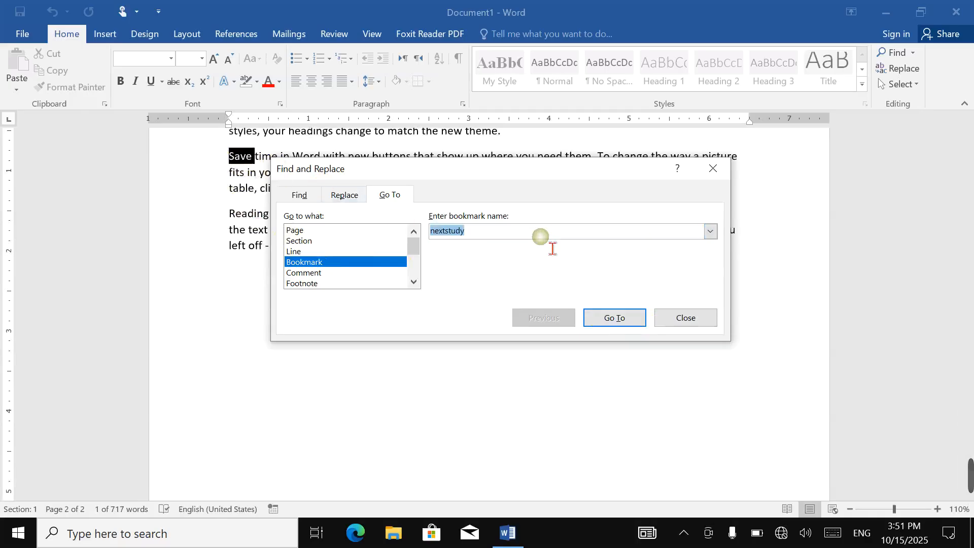
pyautogui.click(633, 317)
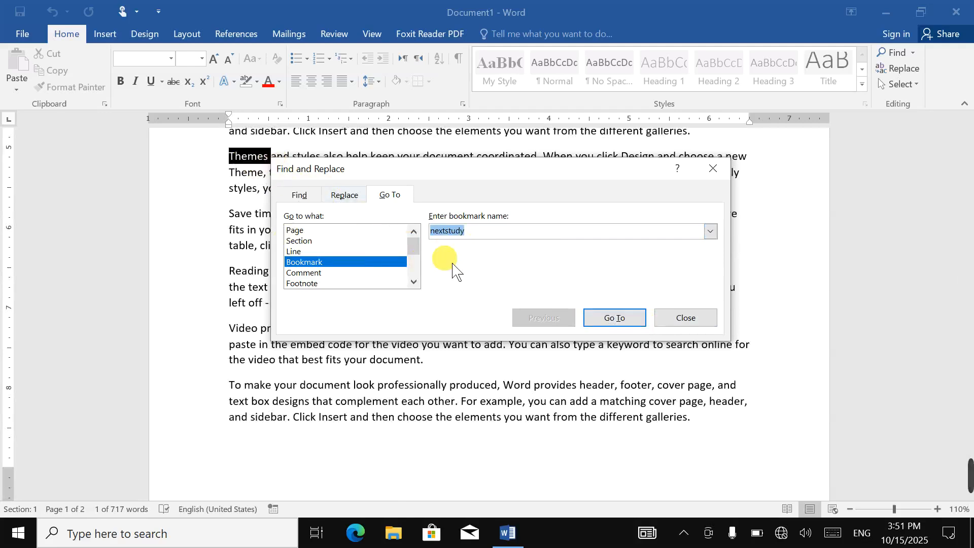
# Review the Comment and Footnote targets and the remaining Go To options, and close the Find and Replace dialog.
pyautogui.click(312, 272)
pyautogui.click(319, 283)
pyautogui.scroll(-2, 328, 292)
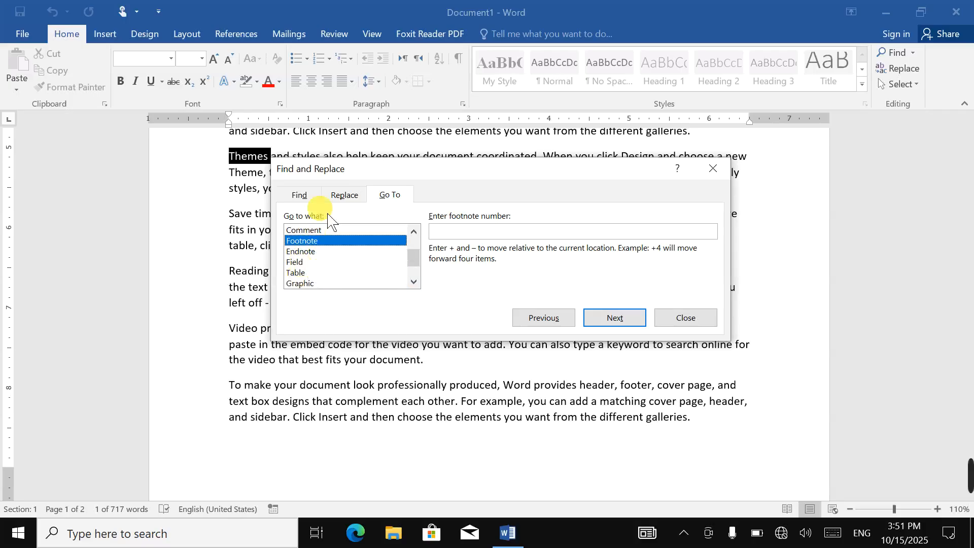
pyautogui.click(686, 318)
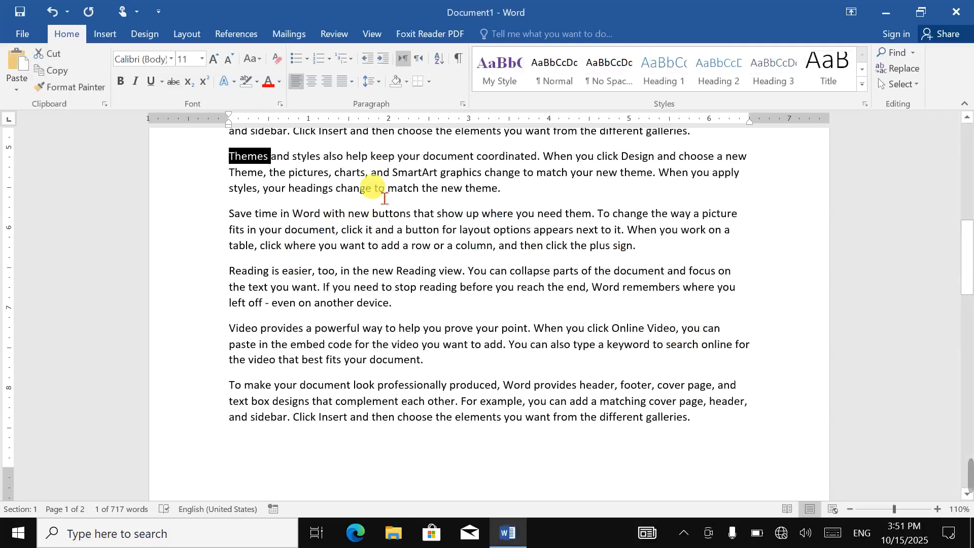
# Delete all the body text of the document.
pyautogui.hotkey('ctrl', 'z')
pyautogui.hotkey('ctrl', 'z')
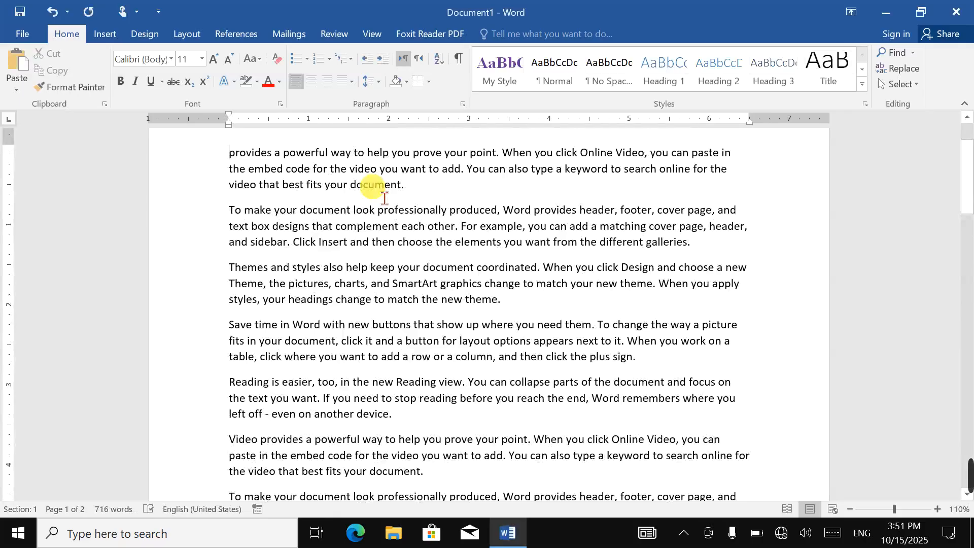
pyautogui.hotkey('ctrl', 'End')
pyautogui.hotkey('ctrl', 'z')
pyautogui.hotkey('ctrl', 'z')
pyautogui.hotkey('ctrl', 'z')
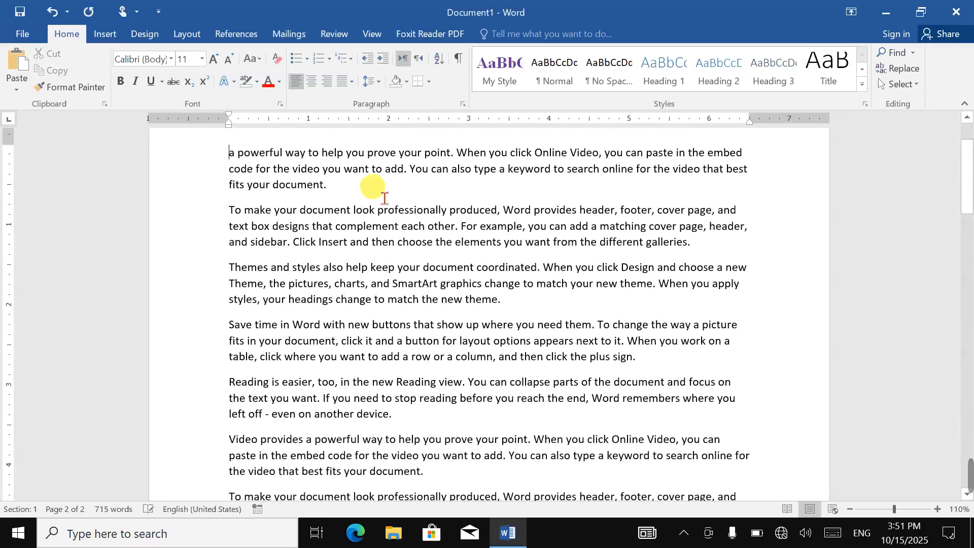
pyautogui.hotkey('ctrl', 'z')
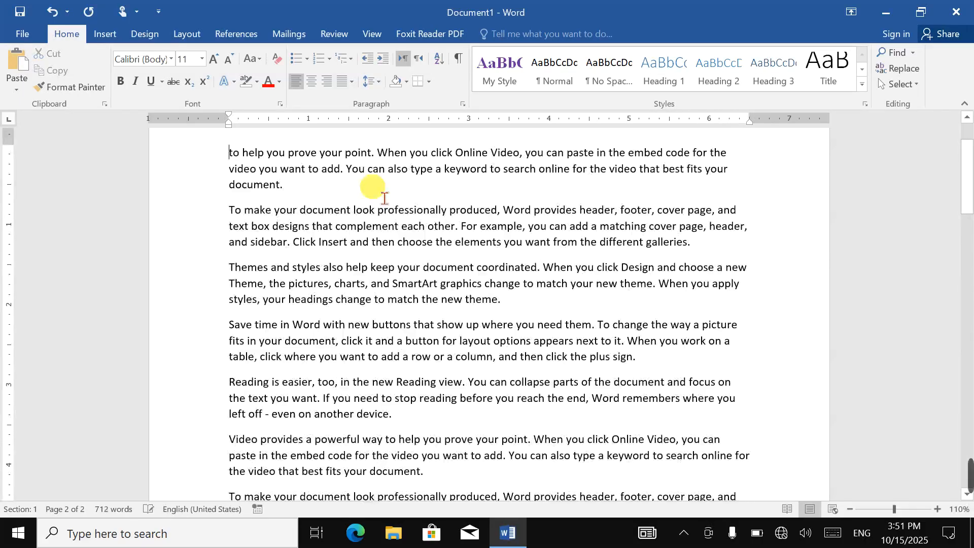
pyautogui.hotkey('ctrl', 'a')
pyautogui.press('Delete')
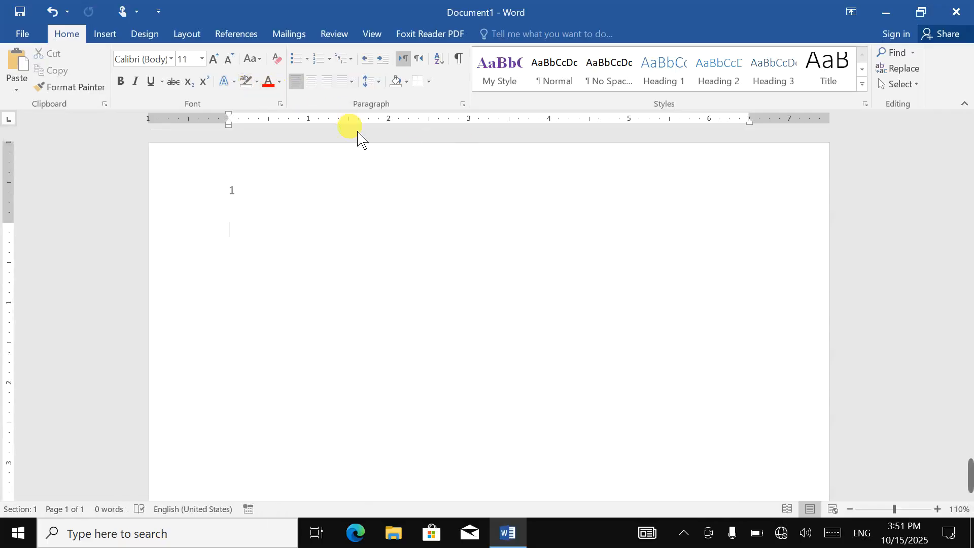
# Remove the page number from the header and return to the document body.
pyautogui.doubleClick(310, 178)
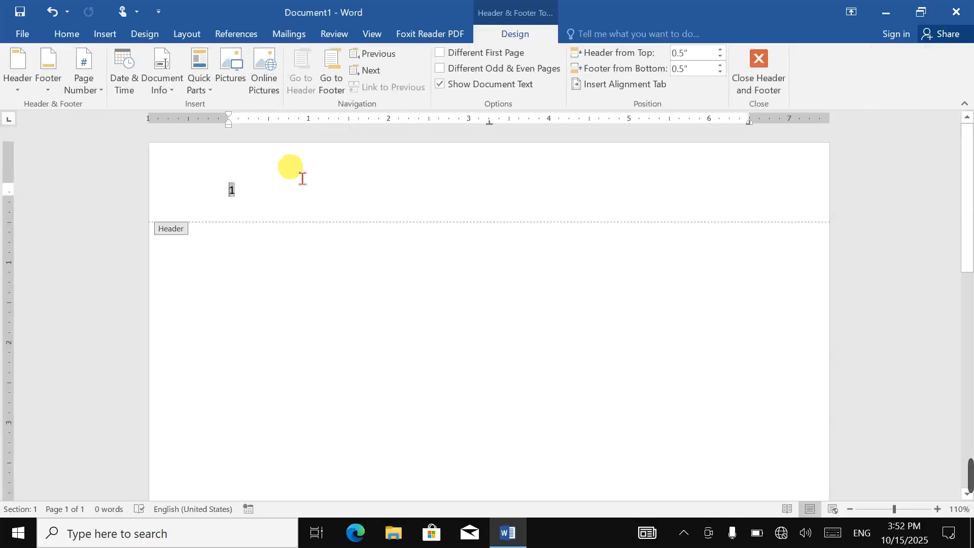
pyautogui.press('Delete')
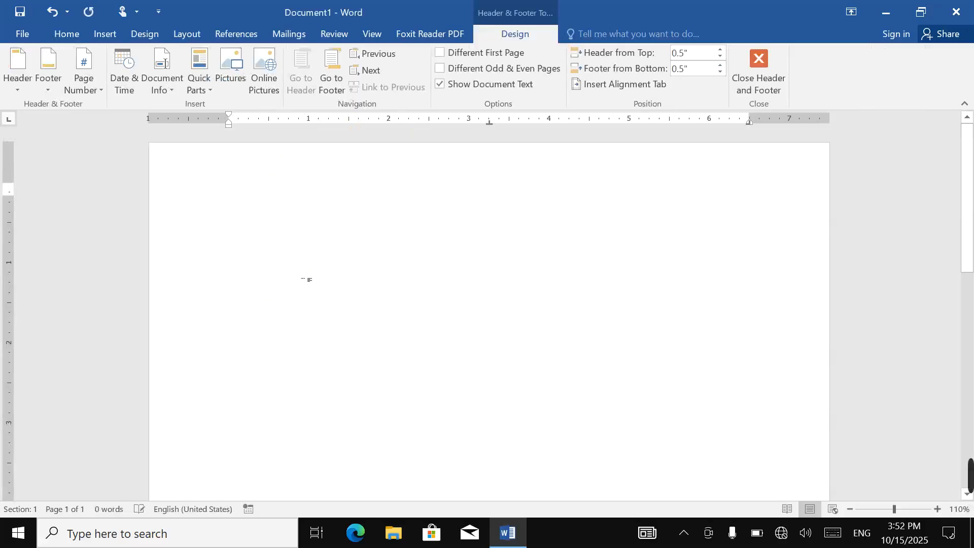
pyautogui.doubleClick(308, 279)
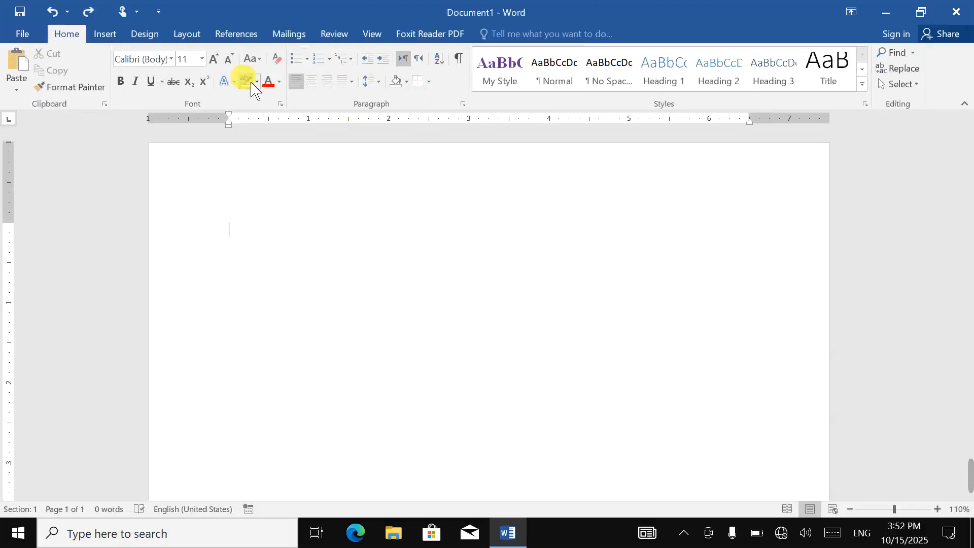
# Review the Find options, the Replace settings and the available Select options, leaving the document unchanged.
pyautogui.click(912, 53)
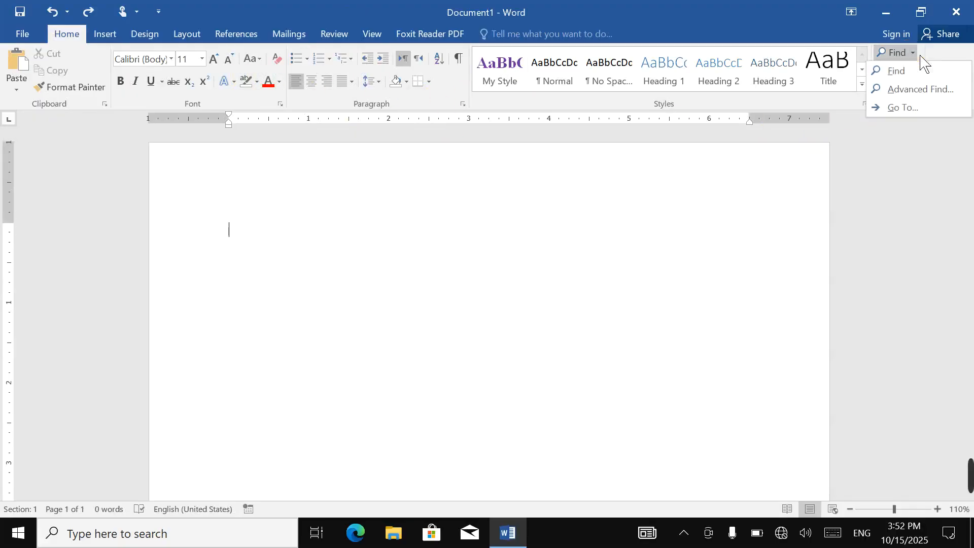
pyautogui.click(832, 165)
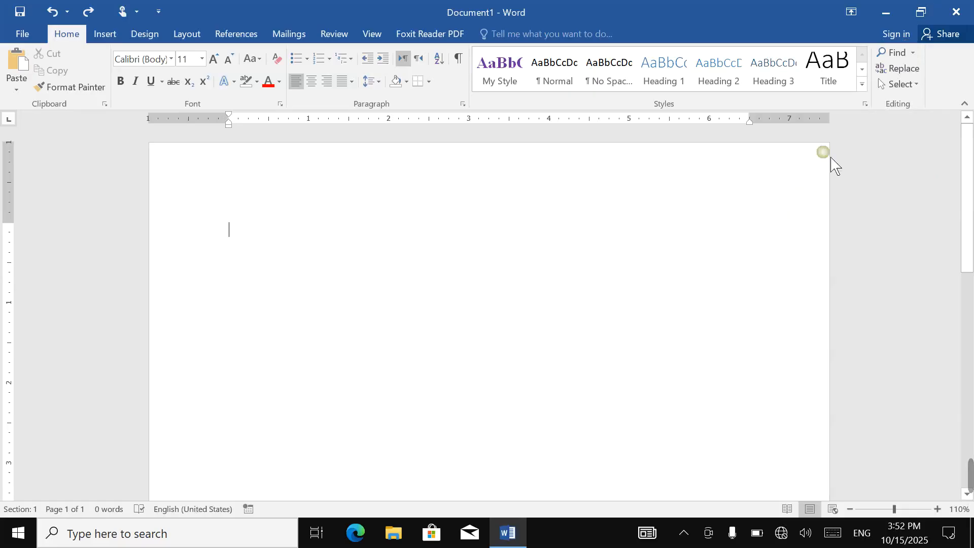
pyautogui.click(898, 68)
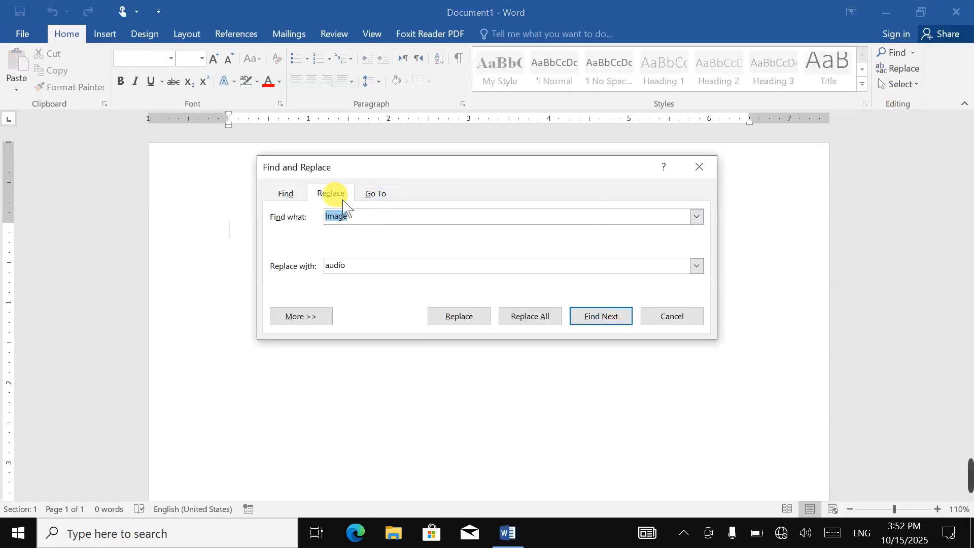
pyautogui.click(703, 175)
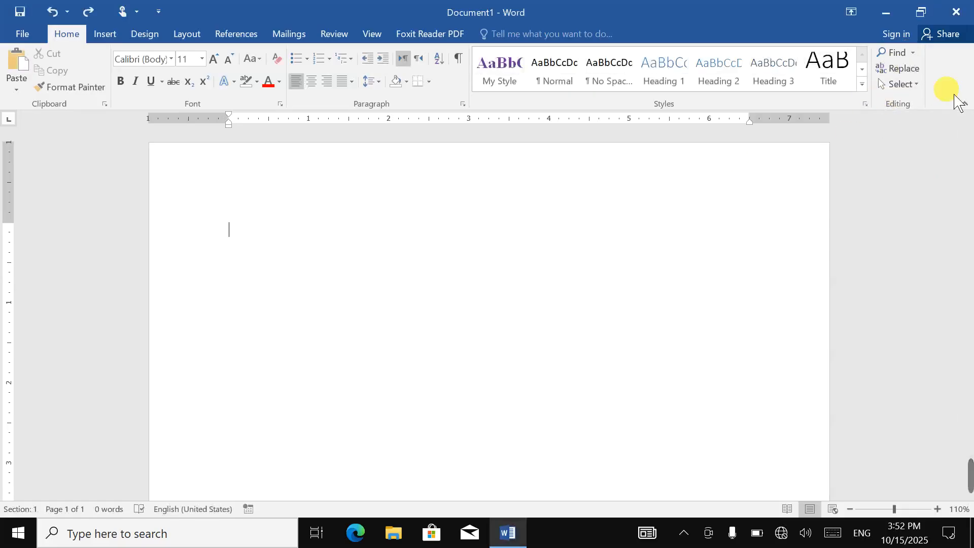
pyautogui.click(899, 83)
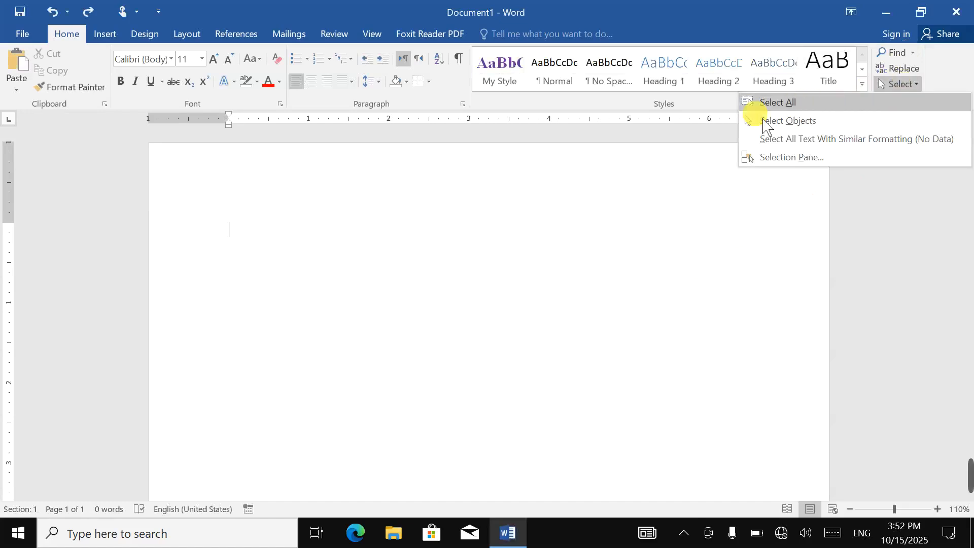
# Generate five paragraphs of sample text and draw an oval about 4.28" wide and 1.49" high over the last paragraphs.
pyautogui.click(267, 247)
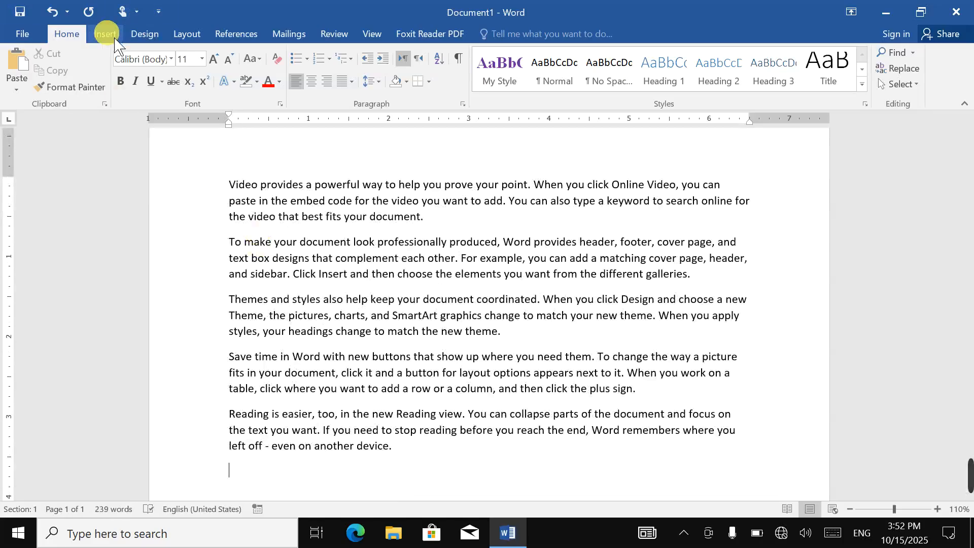
pyautogui.click(105, 34)
pyautogui.click(192, 69)
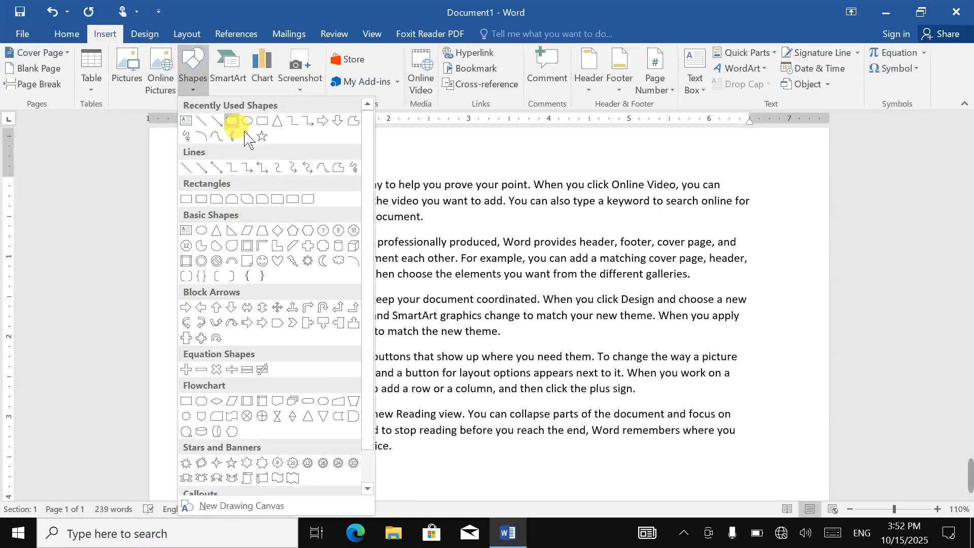
pyautogui.click(233, 122)
pyautogui.moveTo(291, 330)
pyautogui.mouseDown()
pyautogui.moveTo(647, 446)
pyautogui.moveTo(635, 450)
pyautogui.mouseUp()
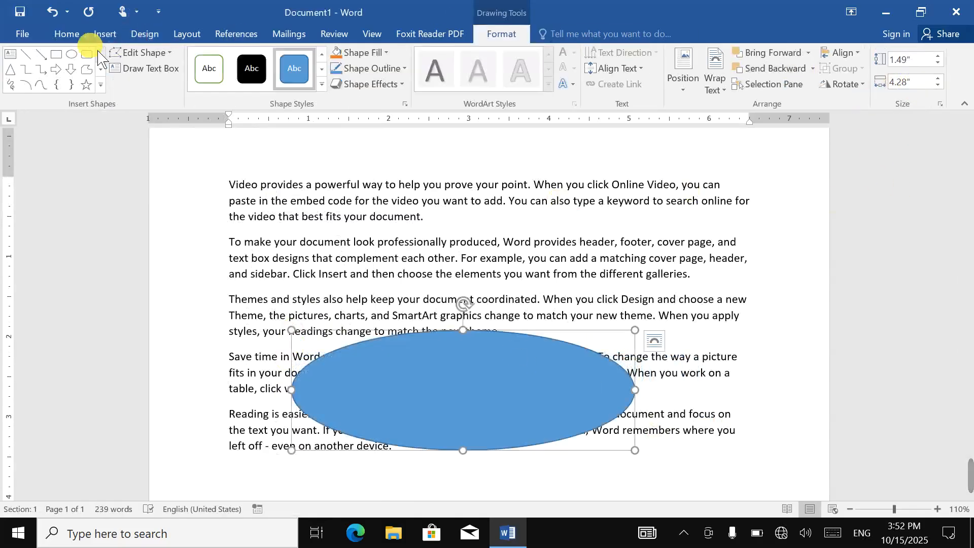
# Use Select All to select the text and the oval, delete everything, undo the deletion, and clear the selection.
pyautogui.click(76, 36)
pyautogui.click(901, 84)
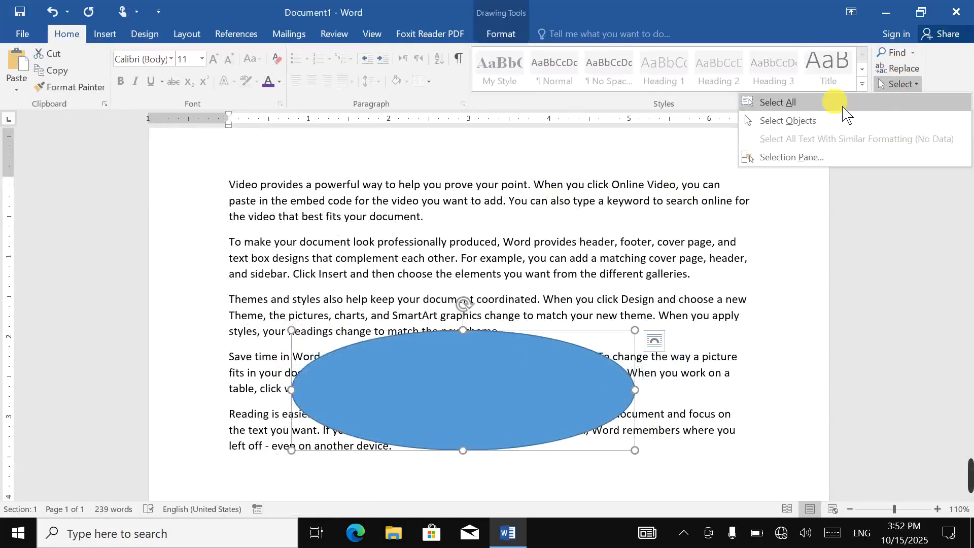
pyautogui.click(766, 100)
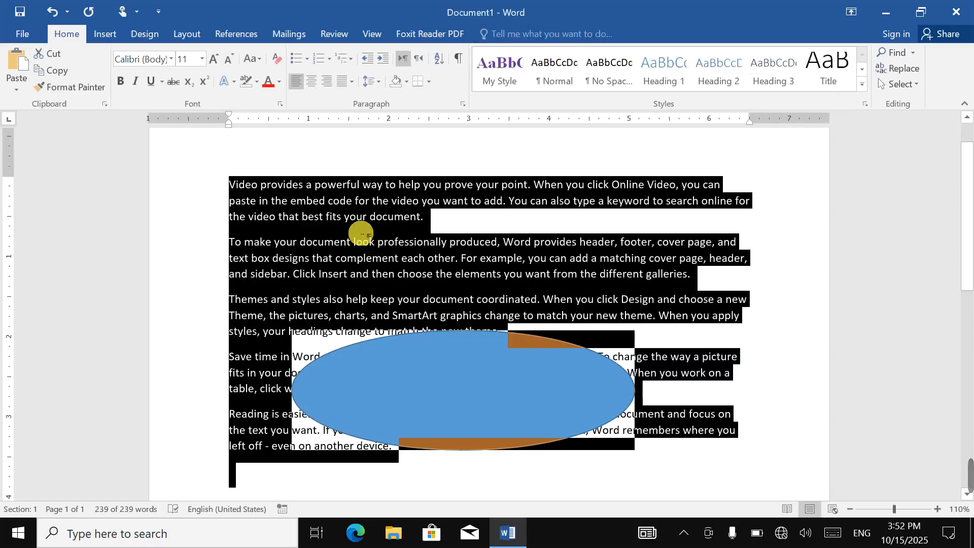
pyautogui.press('Delete')
pyautogui.hotkey('ctrl', 'z')
pyautogui.click(901, 84)
pyautogui.click(413, 254)
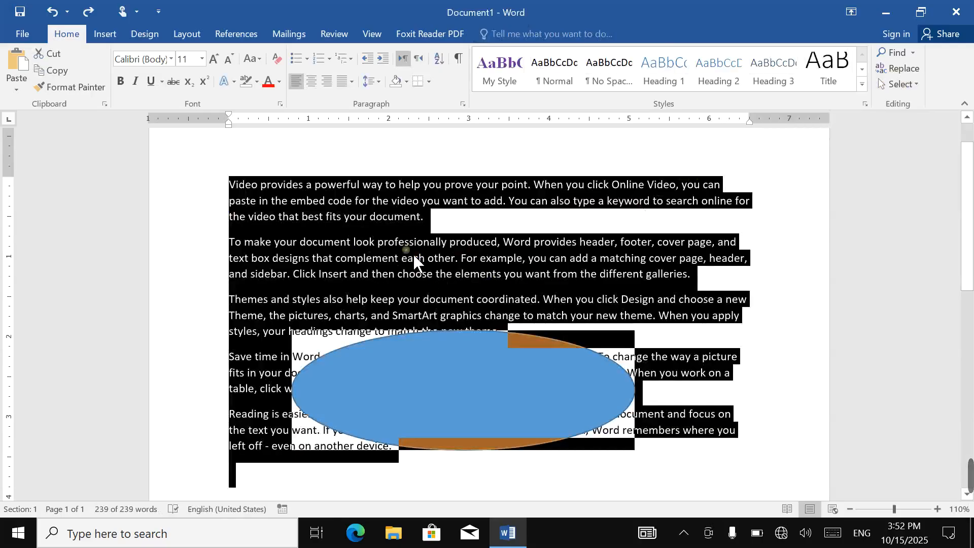
pyautogui.click(467, 242)
# Move the oval up over the second and third paragraphs and set its text wrapping to Behind Text.
pyautogui.click(479, 361)
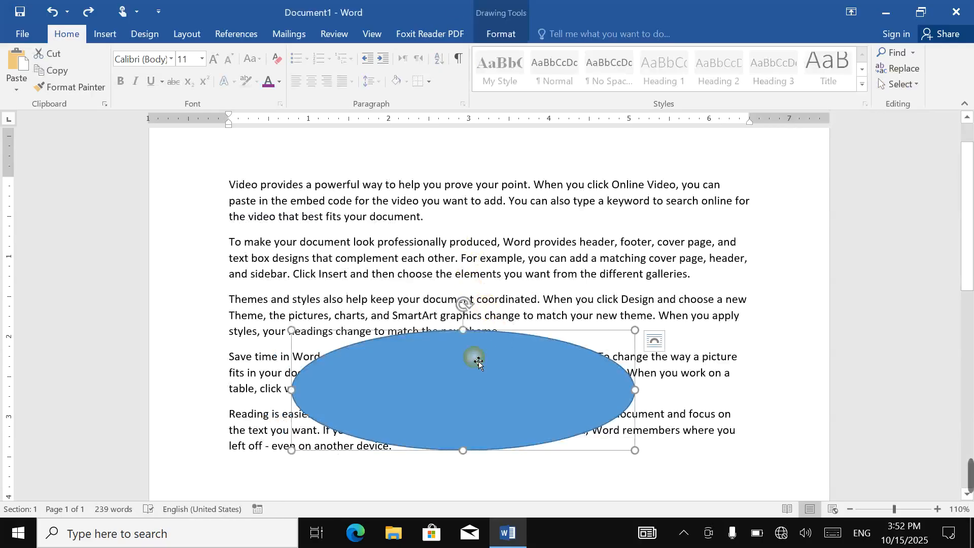
pyautogui.moveTo(477, 354); pyautogui.dragTo(469, 305)
pyautogui.click(501, 33)
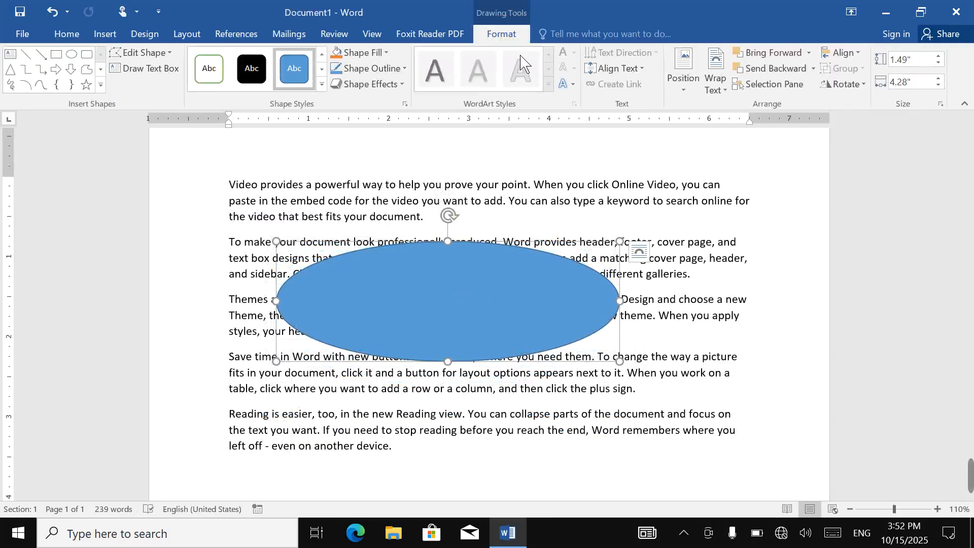
pyautogui.click(686, 86)
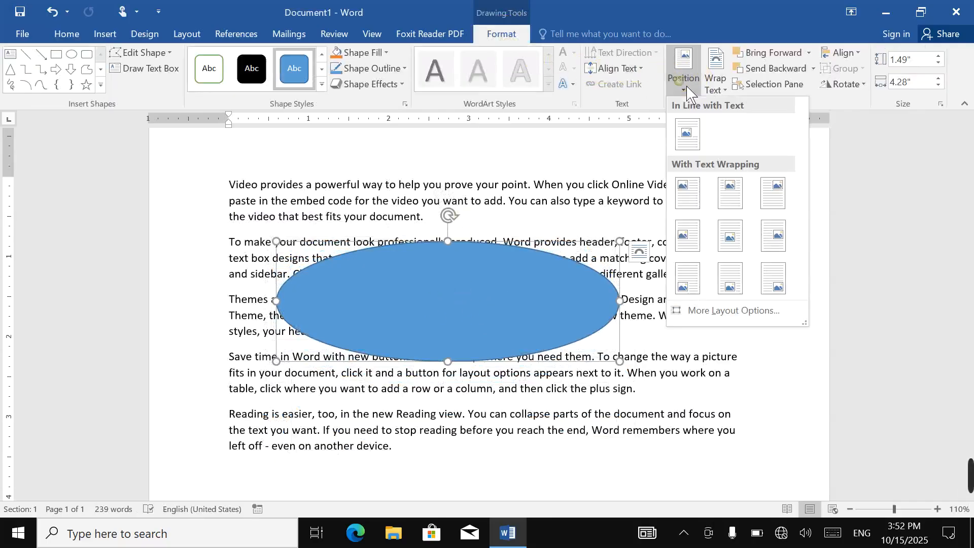
pyautogui.click(712, 87)
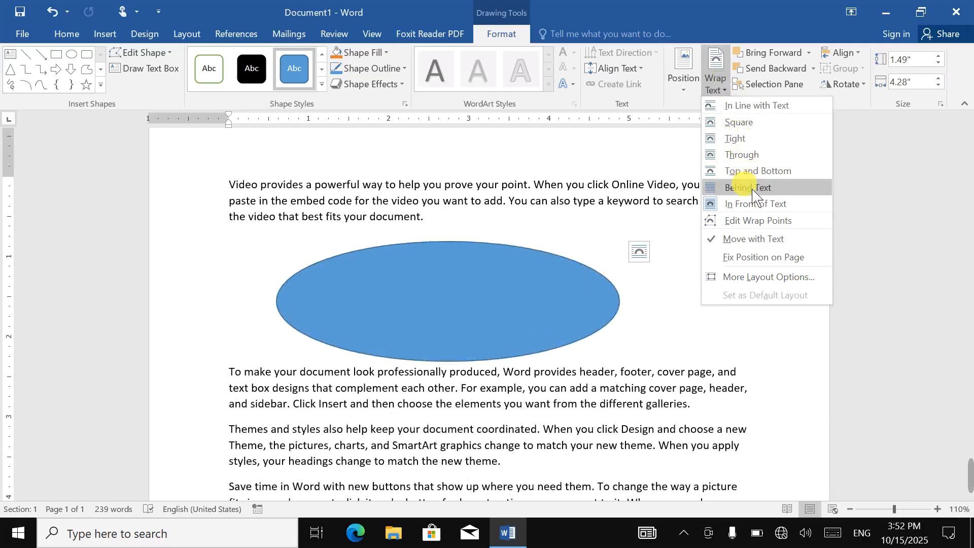
pyautogui.click(752, 190)
pyautogui.click(677, 265)
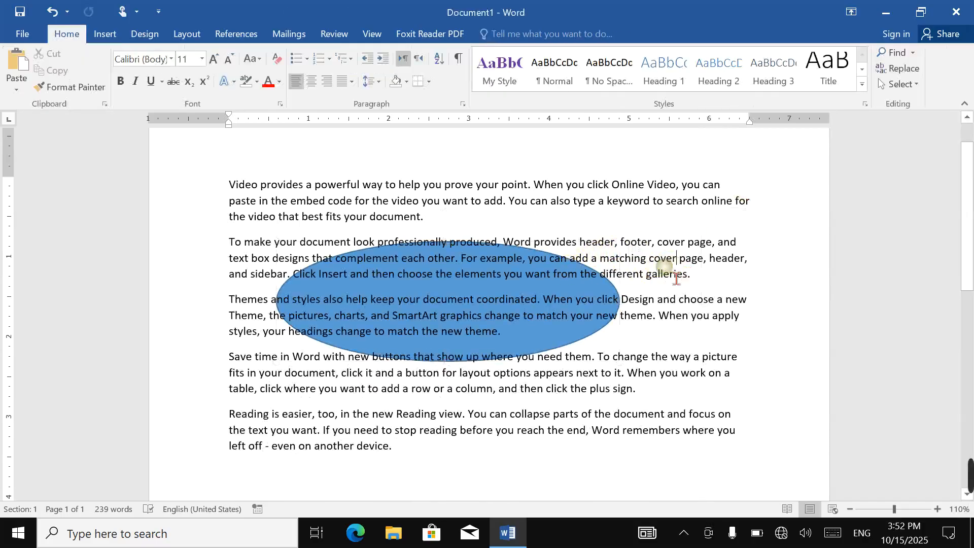
# Try to grab the oval through the overlying text, moving the word "choose" after "text box" in the second paragraph.
pyautogui.moveTo(528, 259); pyautogui.dragTo(643, 277)
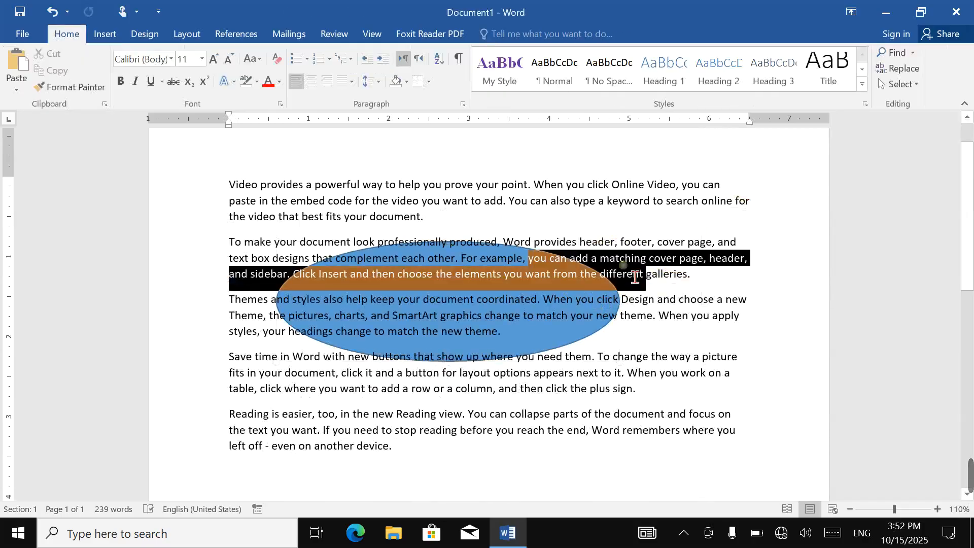
pyautogui.click(435, 274)
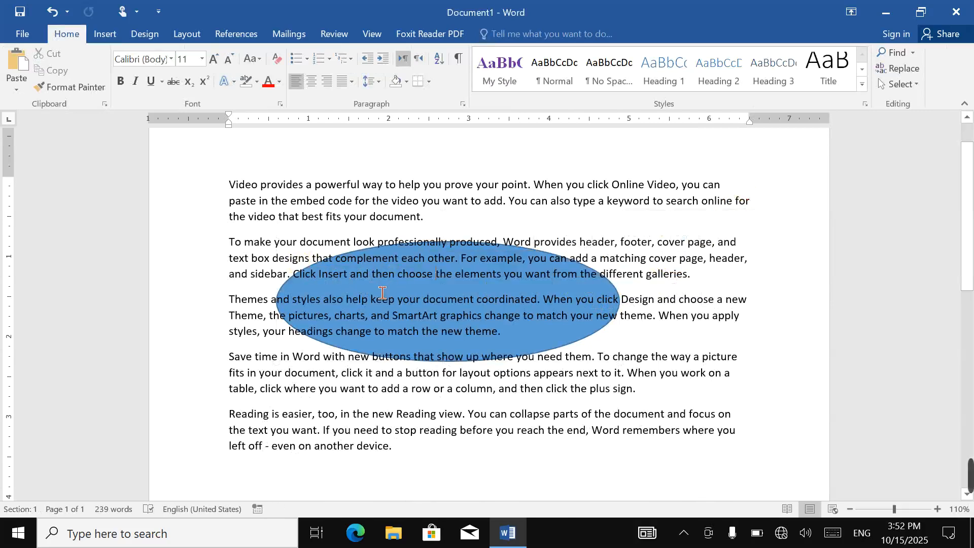
pyautogui.moveTo(397, 274); pyautogui.dragTo(435, 275)
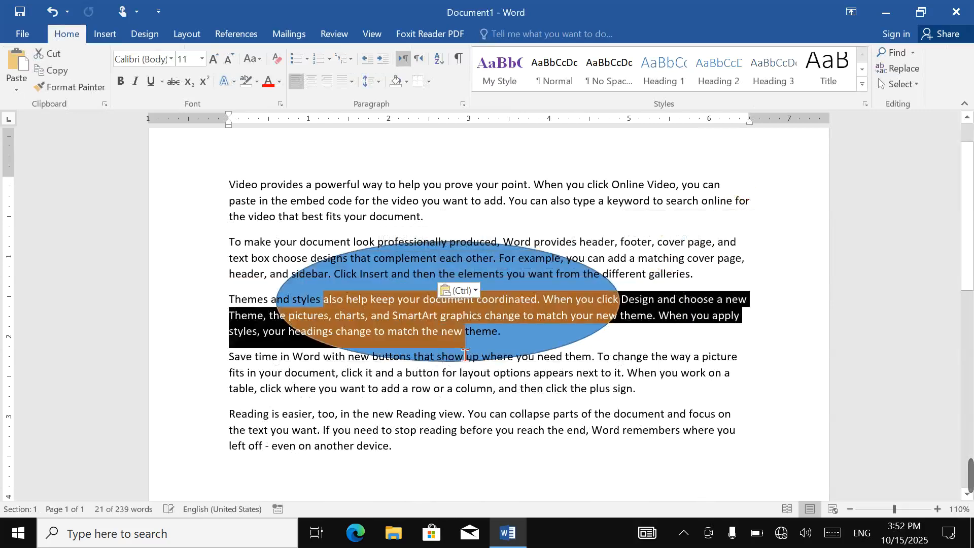
pyautogui.moveTo(329, 316); pyautogui.dragTo(398, 326)
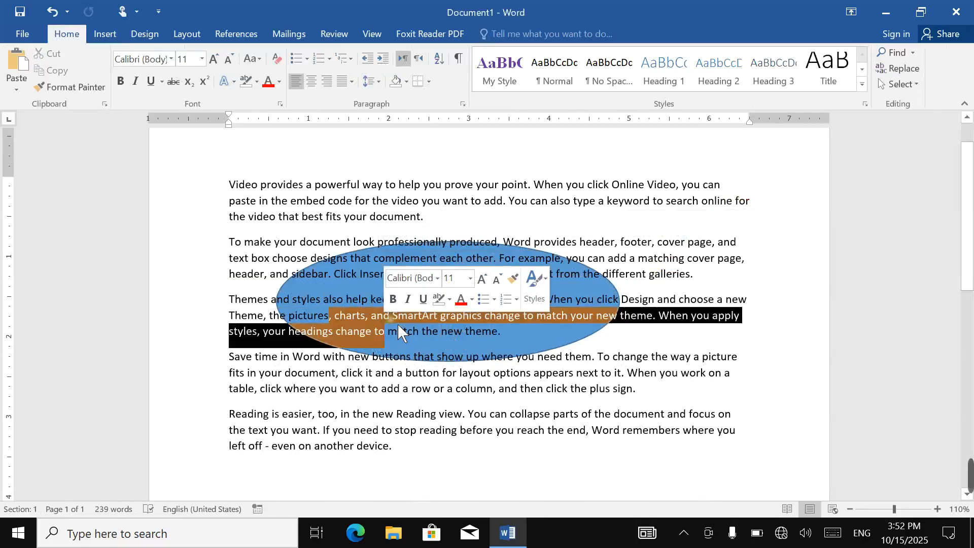
pyautogui.click(615, 242)
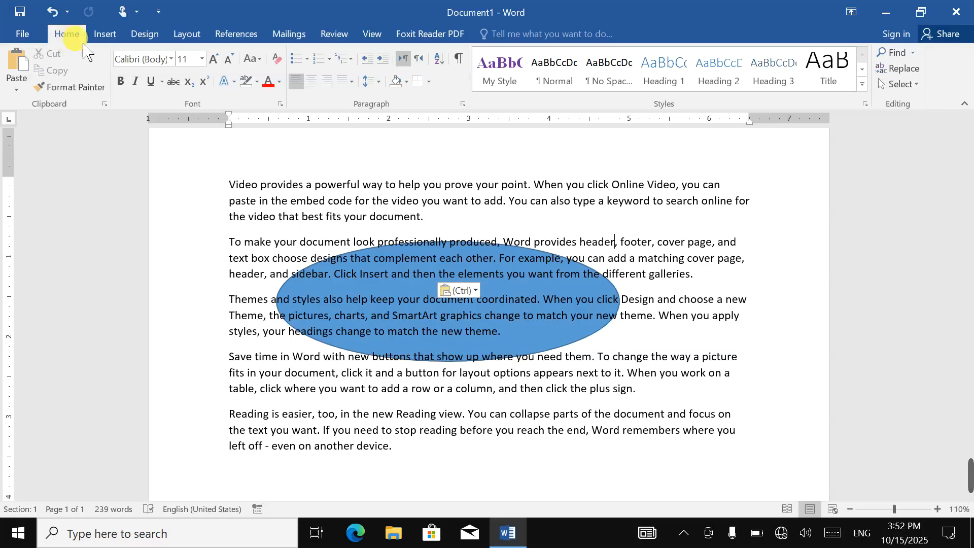
# Turn on Select Objects, select the oval behind the text, and move it over the third and fourth paragraphs.
pyautogui.click(897, 84)
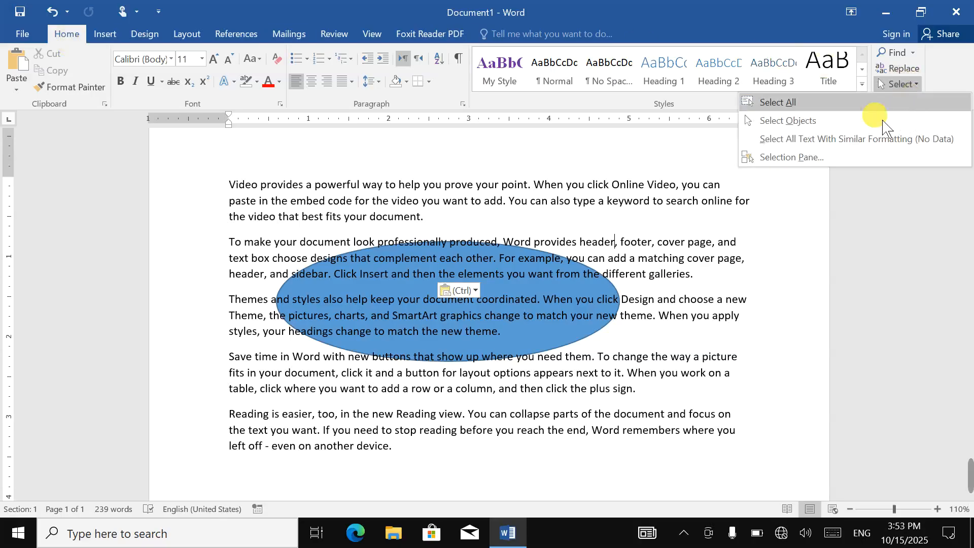
pyautogui.click(817, 126)
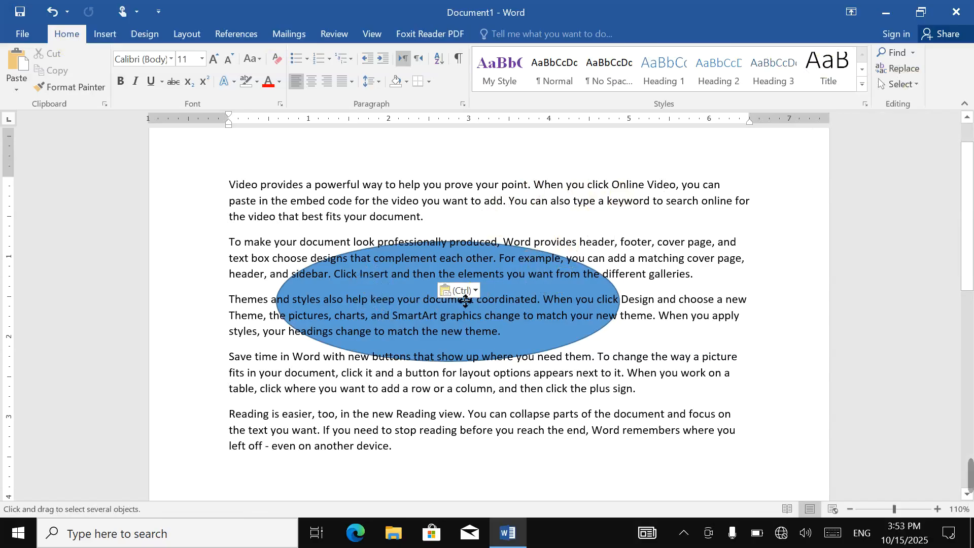
pyautogui.moveTo(466, 300)
pyautogui.mouseDown()
pyautogui.moveTo(593, 263)
pyautogui.moveTo(429, 270)
pyautogui.moveTo(473, 250)
pyautogui.moveTo(305, 266)
pyautogui.moveTo(320, 370)
pyautogui.moveTo(494, 274)
pyautogui.mouseUp()
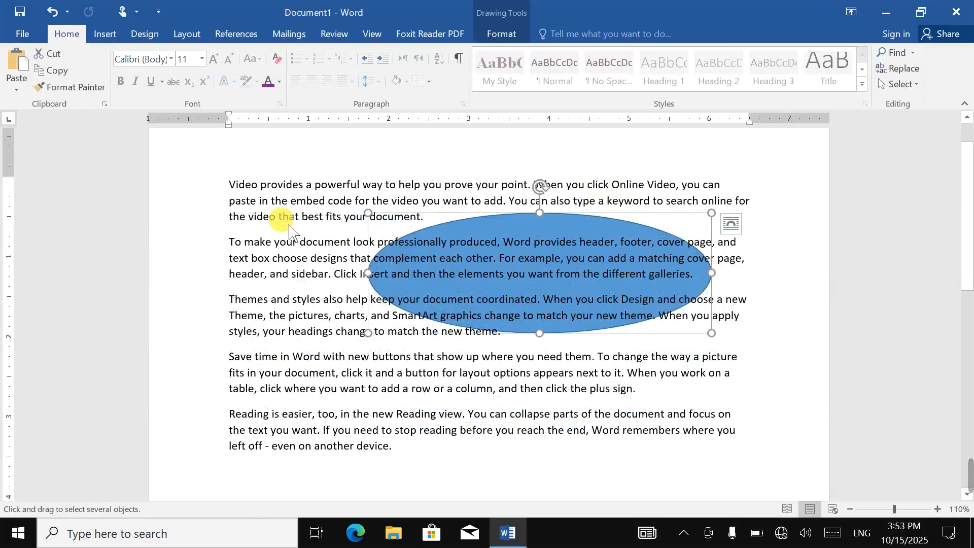
pyautogui.moveTo(277, 214); pyautogui.dragTo(667, 358)
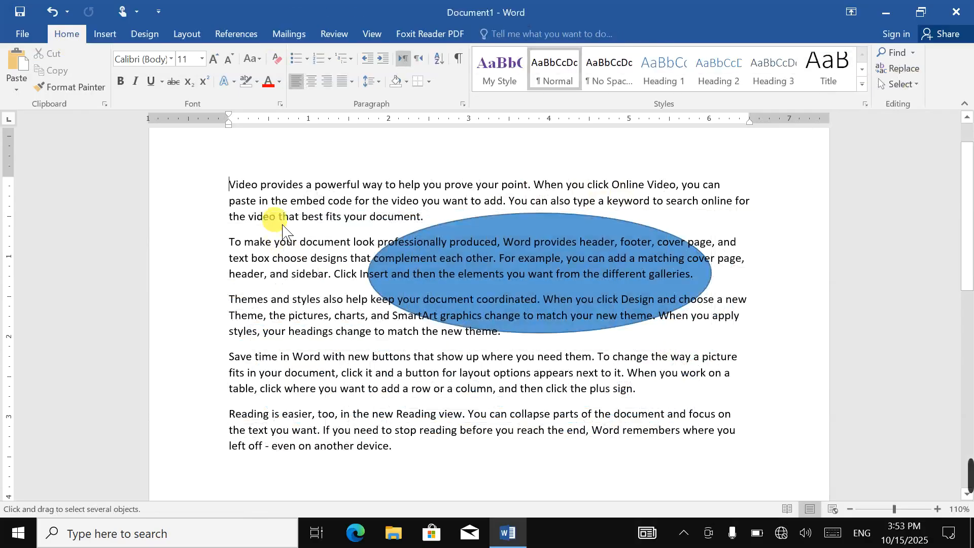
pyautogui.moveTo(278, 221); pyautogui.dragTo(568, 398)
pyautogui.moveTo(293, 313); pyautogui.dragTo(516, 400)
pyautogui.moveTo(515, 277)
pyautogui.mouseDown()
pyautogui.moveTo(600, 418)
pyautogui.moveTo(339, 323)
pyautogui.moveTo(523, 323)
pyautogui.moveTo(441, 330)
pyautogui.mouseUp()
# Leave Select Objects mode by using Select All, and place the cursor in the first paragraph.
pyautogui.click(899, 84)
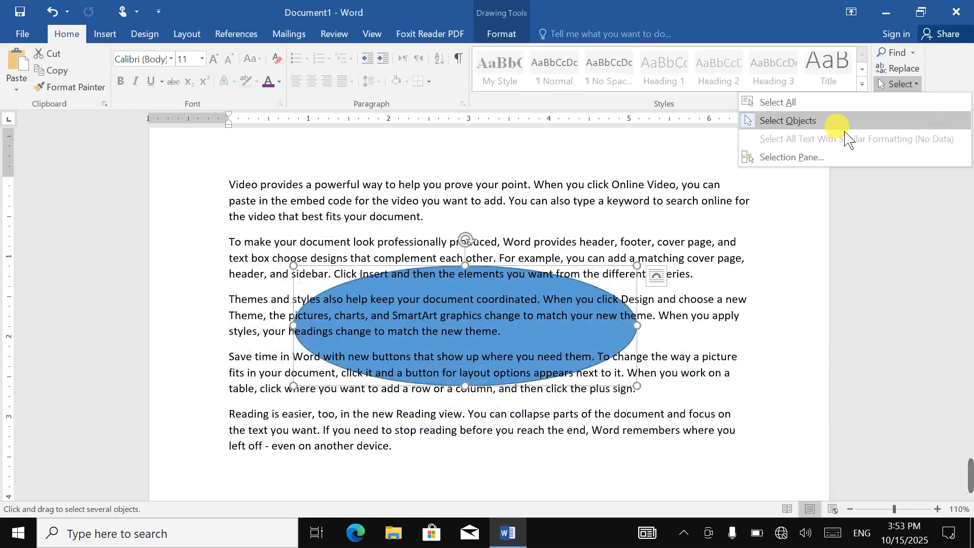
pyautogui.click(614, 232)
pyautogui.click(902, 86)
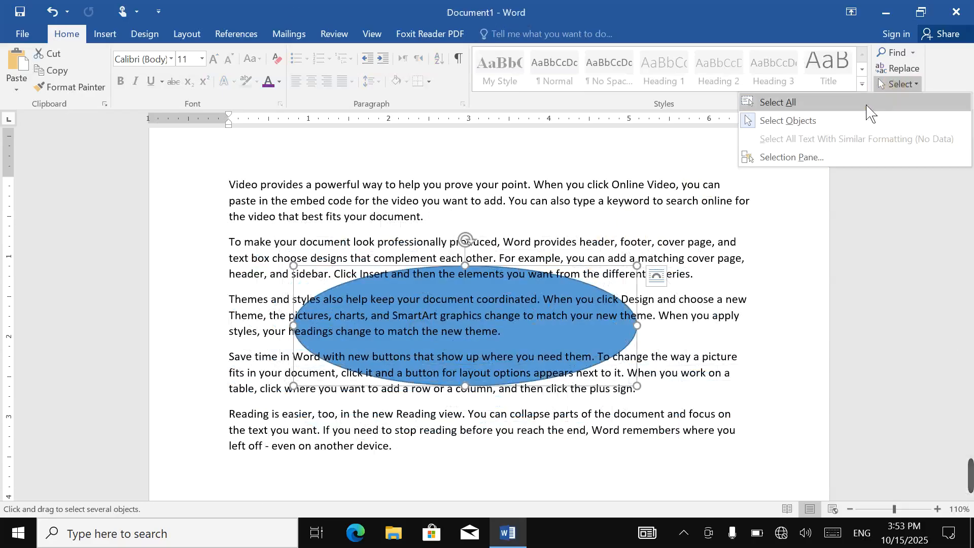
pyautogui.click(771, 100)
pyautogui.click(574, 201)
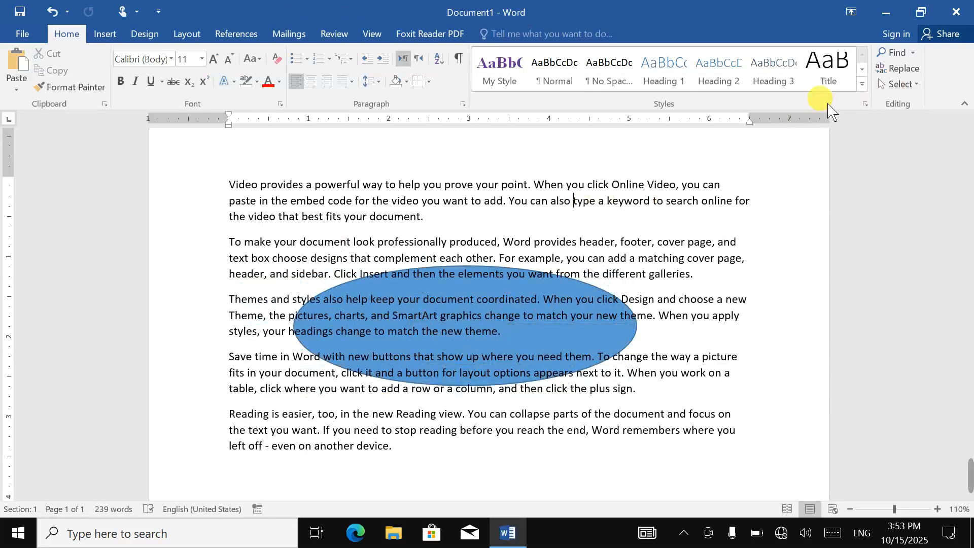
# Check the option for selecting text with similar formatting, and delete the oval behind the text.
pyautogui.click(899, 85)
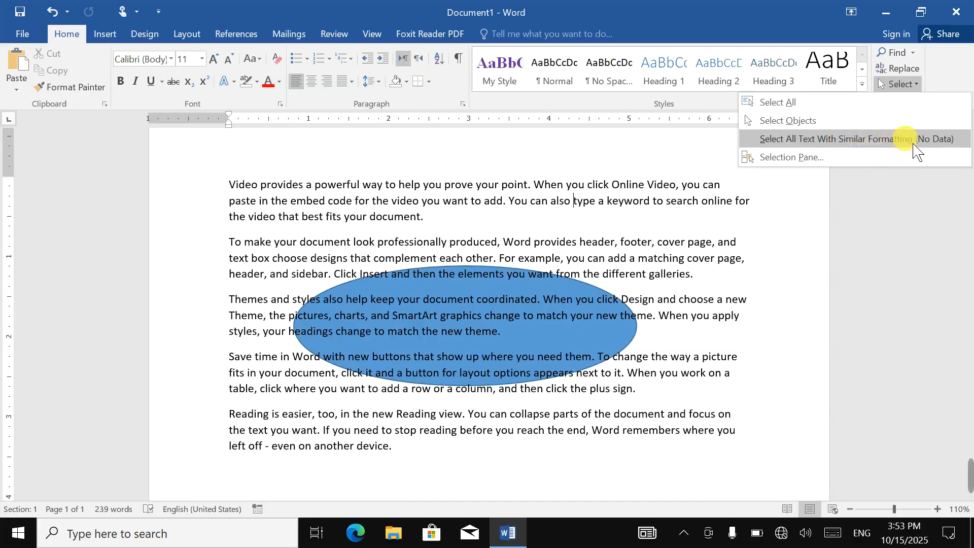
pyautogui.click(496, 305)
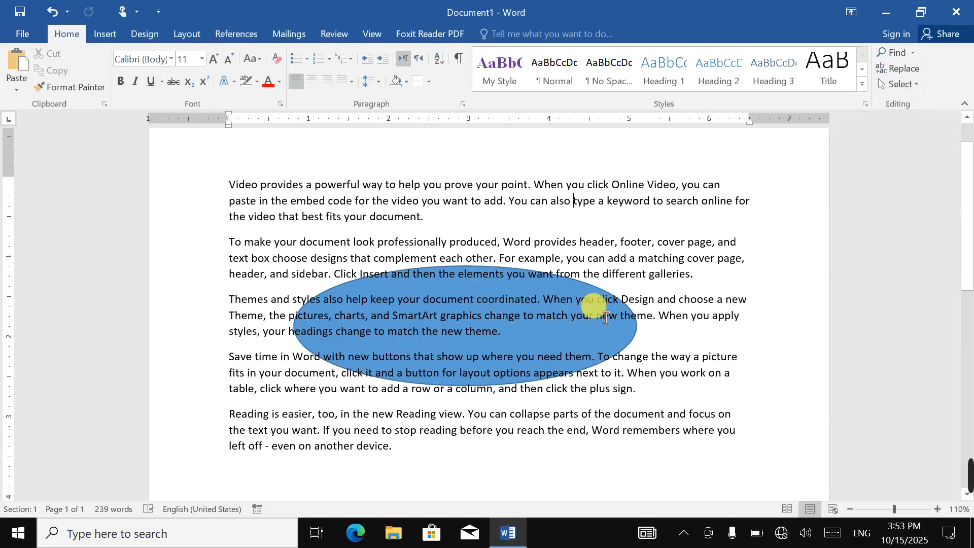
pyautogui.click(621, 335)
pyautogui.press('Delete')
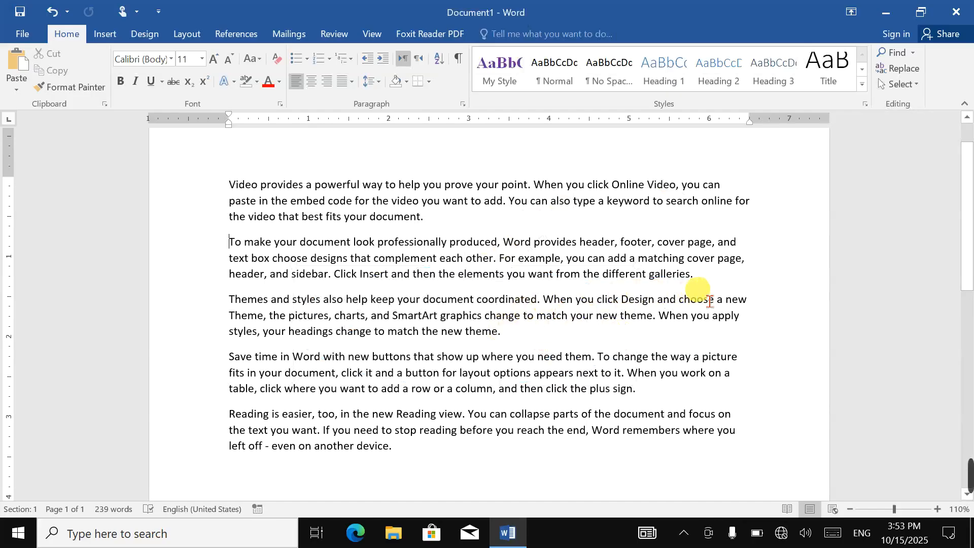
# Make the second and the fourth paragraphs bold.
pyautogui.moveTo(671, 288); pyautogui.dragTo(304, 271)
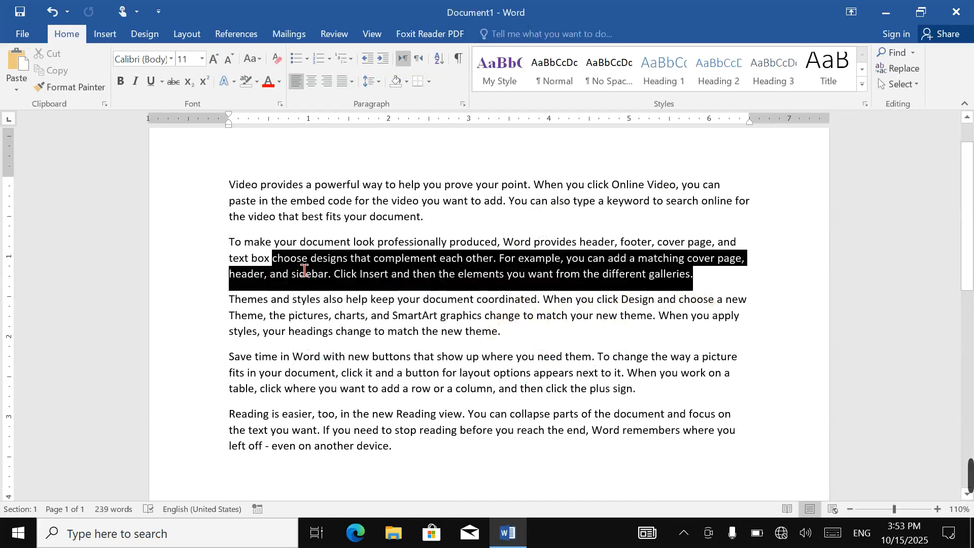
pyautogui.tripleClick(243, 257)
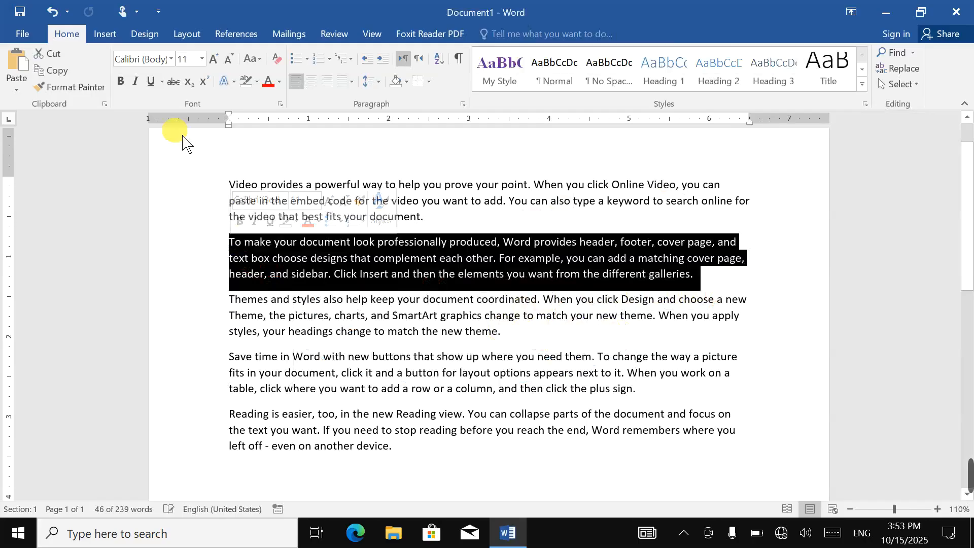
pyautogui.click(121, 83)
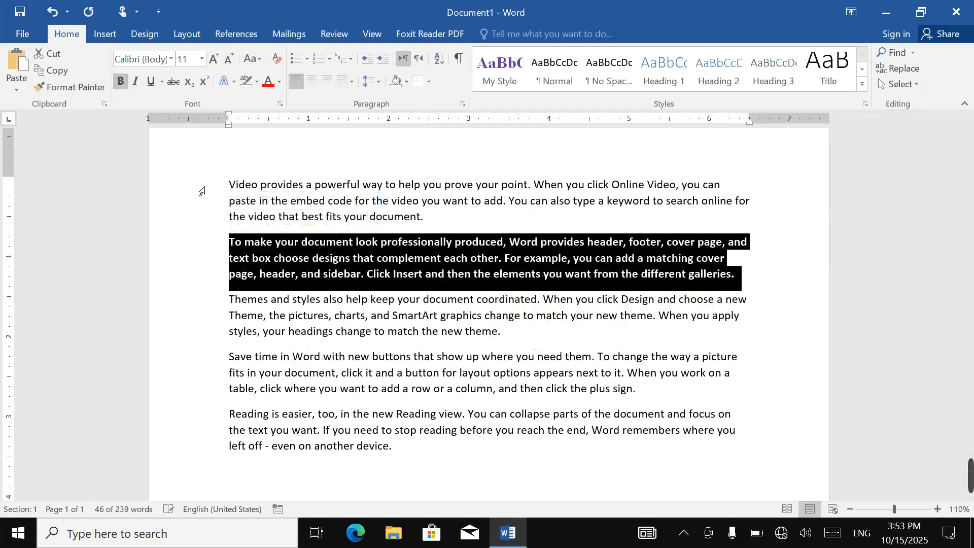
pyautogui.click(486, 373)
pyautogui.moveTo(594, 401); pyautogui.dragTo(218, 352)
pyautogui.click(121, 83)
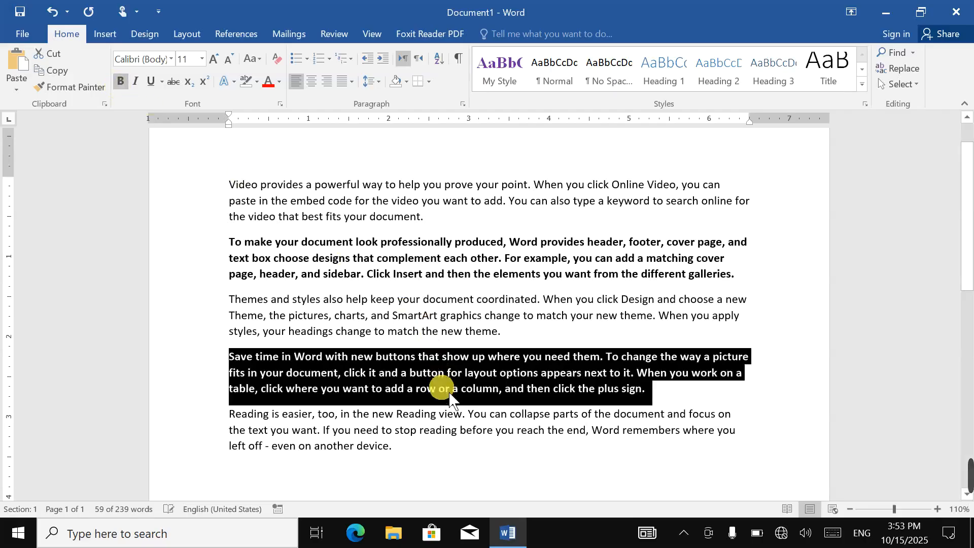
# Select all text formatted like the bold fourth paragraph, with the cursor placed in that paragraph.
pyautogui.click(439, 389)
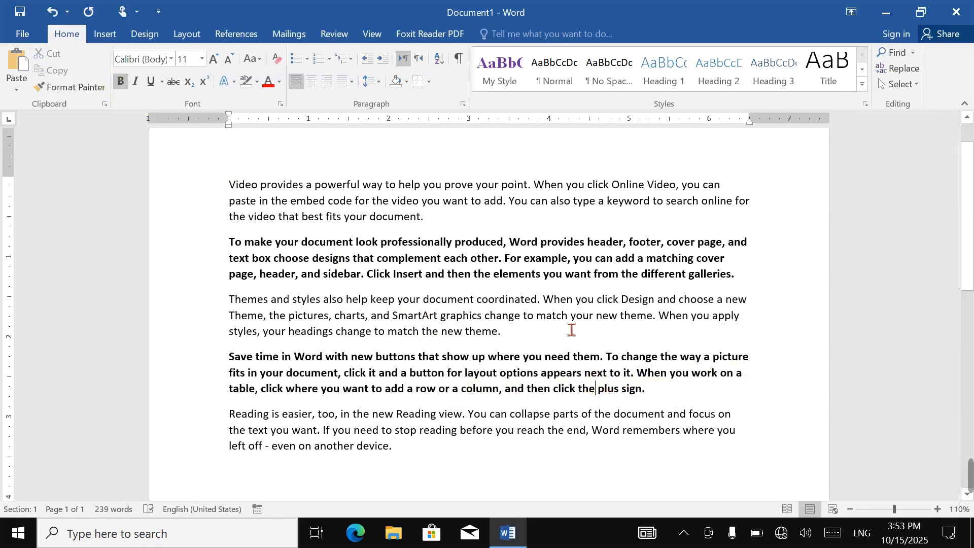
pyautogui.click(907, 86)
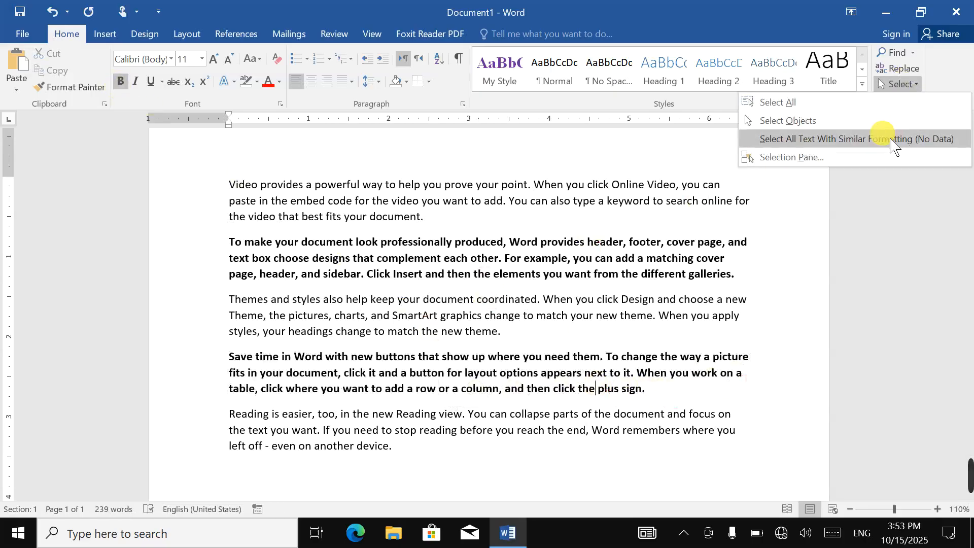
pyautogui.click(843, 138)
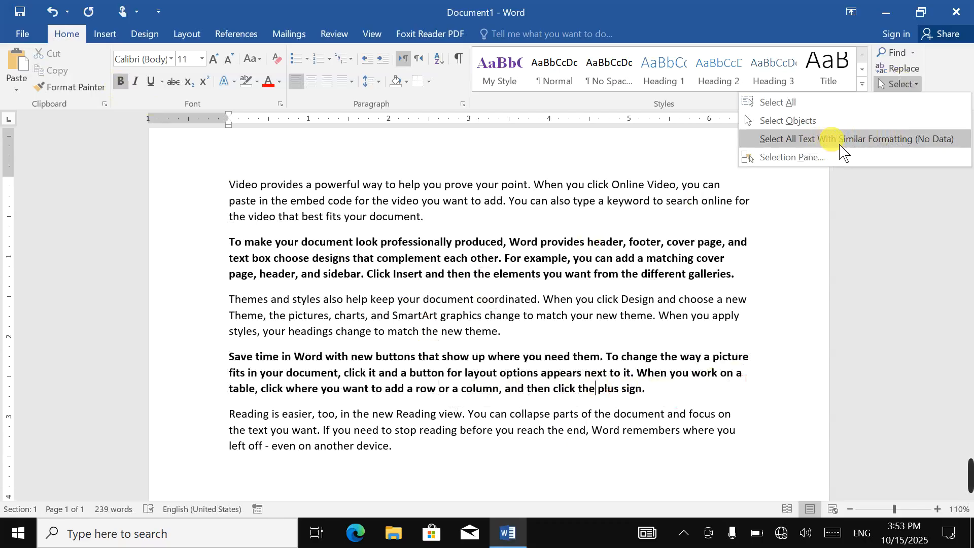
pyautogui.click(879, 147)
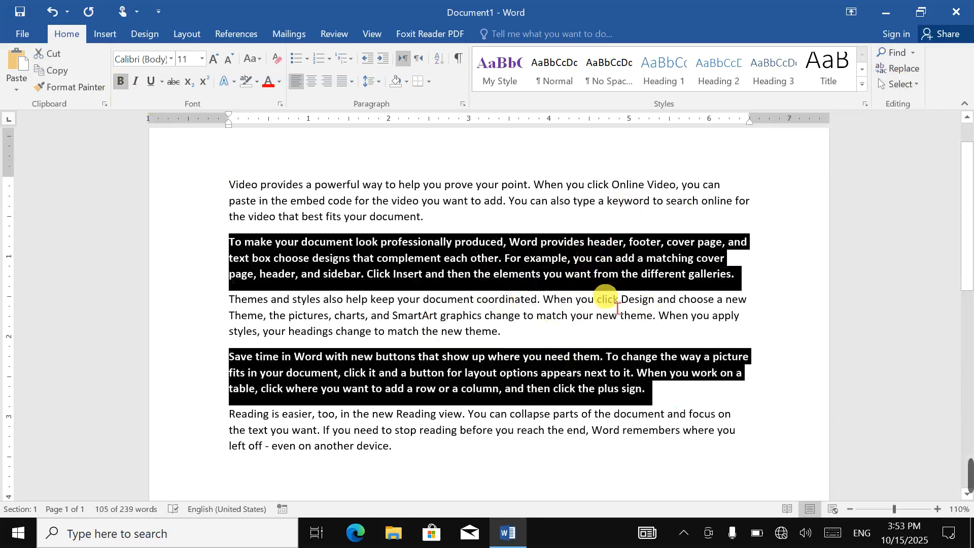
# Place the cursor in the third paragraph and select all text with similar non-bold formatting.
pyautogui.click(409, 317)
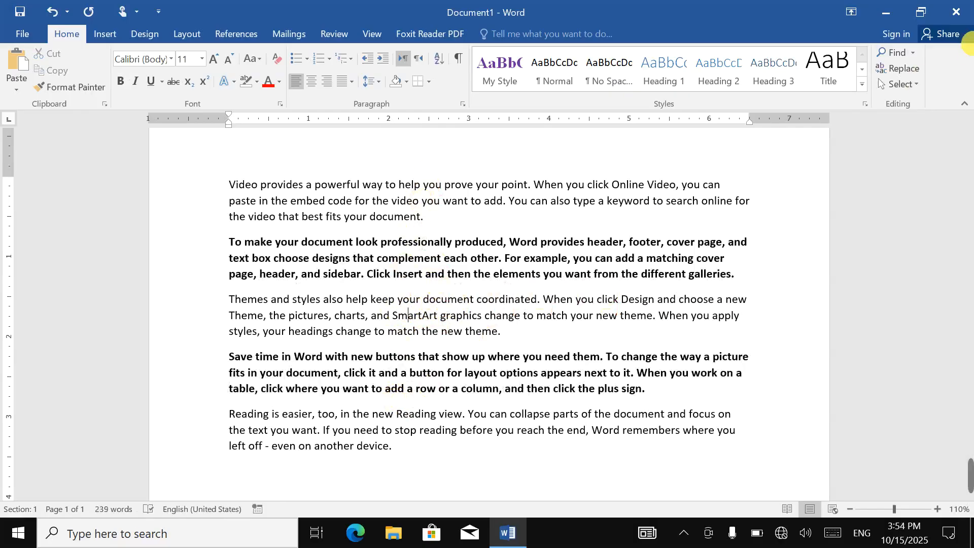
pyautogui.click(900, 84)
pyautogui.click(883, 139)
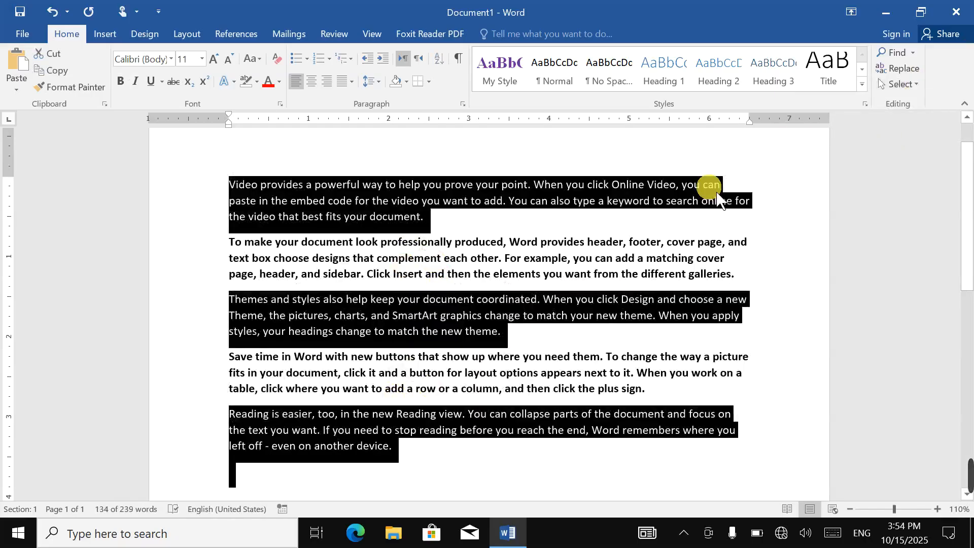
pyautogui.click(907, 86)
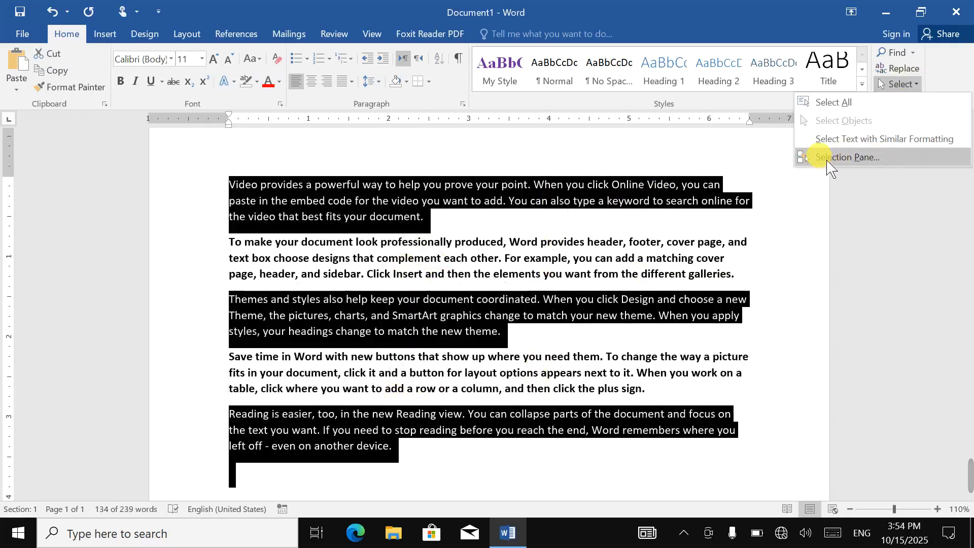
pyautogui.click(428, 242)
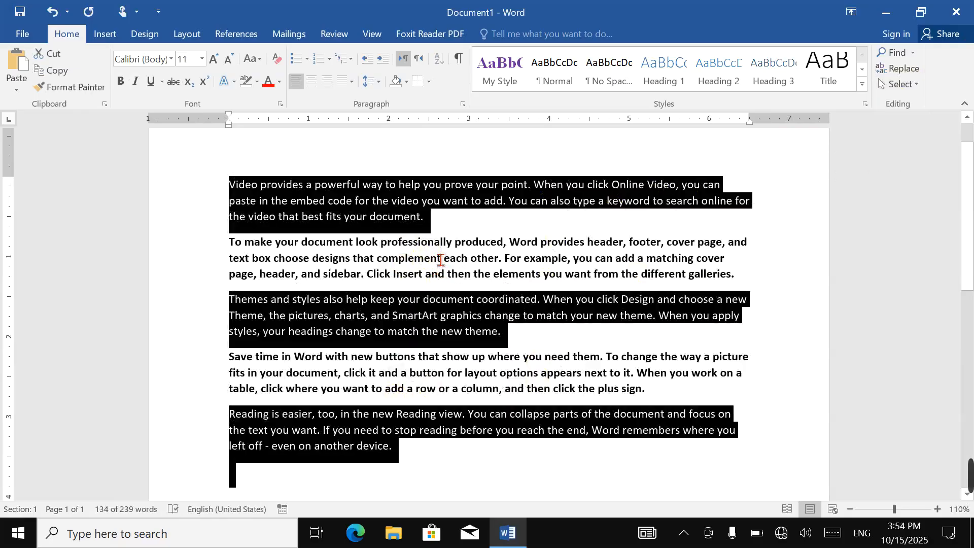
pyautogui.click(428, 242)
pyautogui.click(105, 34)
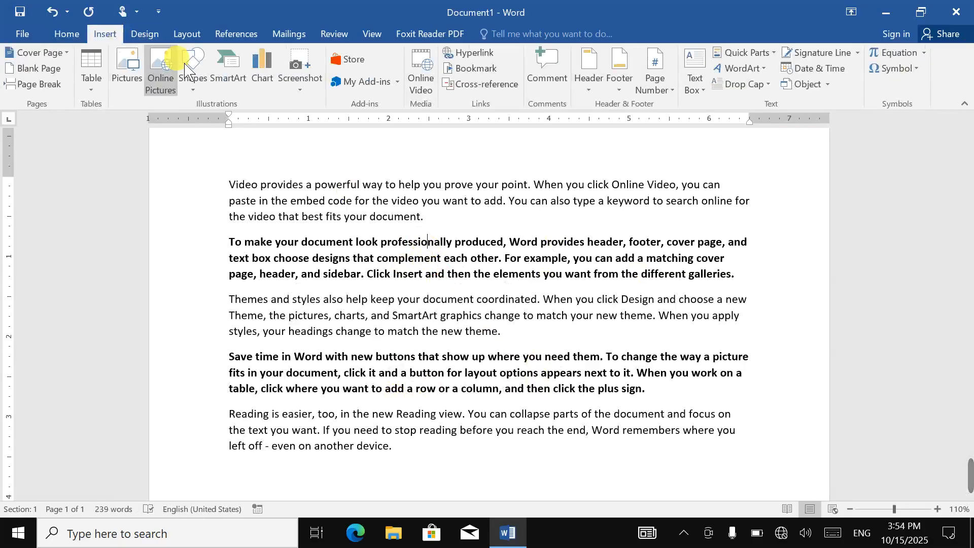
pyautogui.click(193, 71)
pyautogui.click(248, 122)
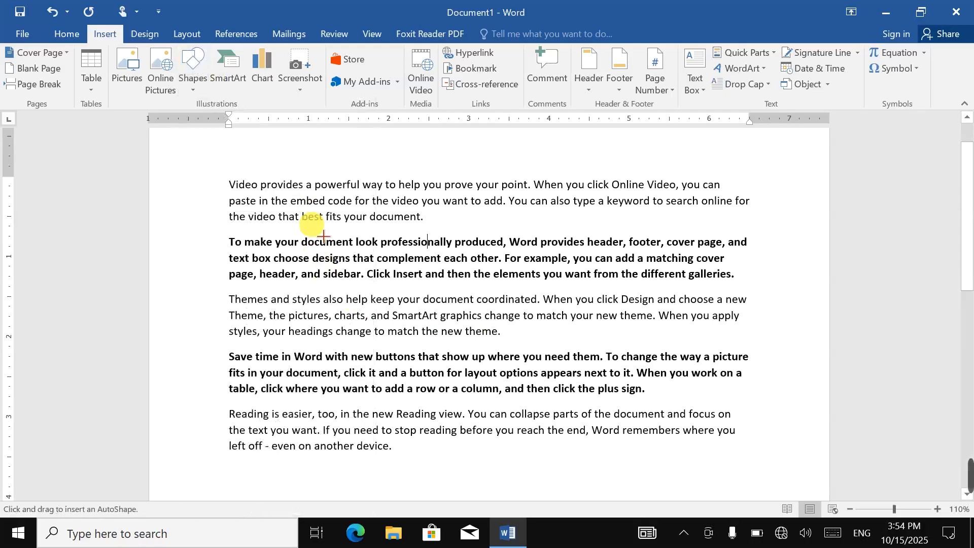
pyautogui.moveTo(310, 216)
pyautogui.mouseDown()
pyautogui.moveTo(472, 321)
pyautogui.moveTo(490, 321)
pyautogui.moveTo(495, 335)
pyautogui.mouseUp()
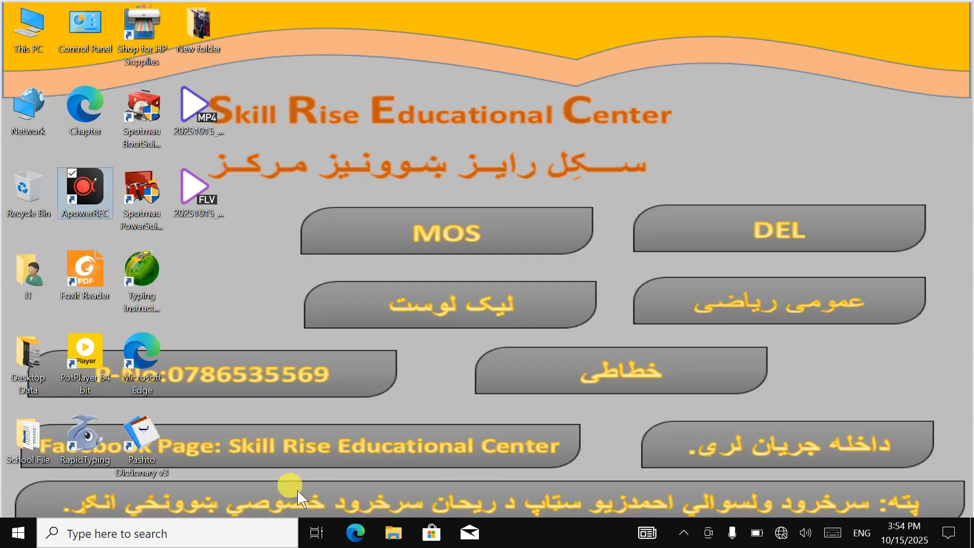
# Start Word 2016 from the Windows search and create a blank document.
pyautogui.click(274, 533)
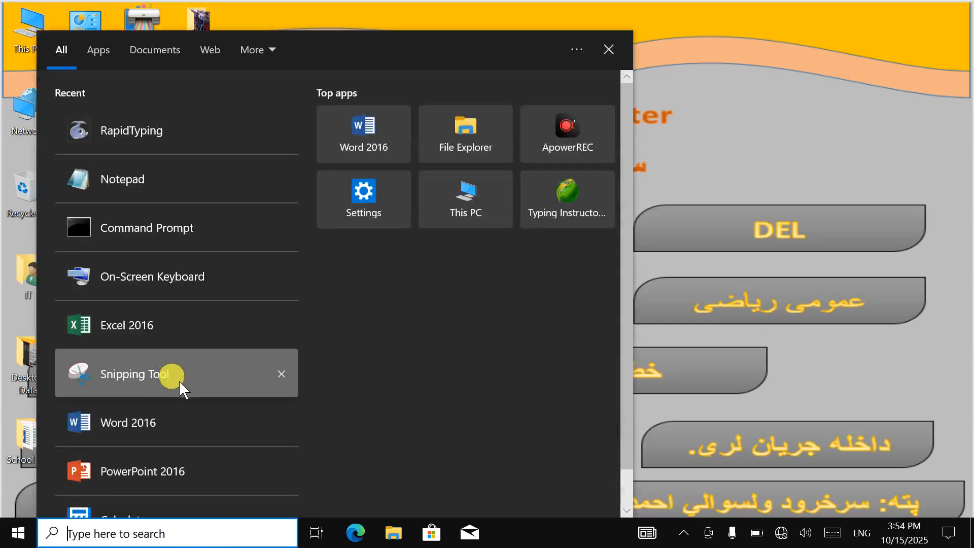
pyautogui.click(191, 424)
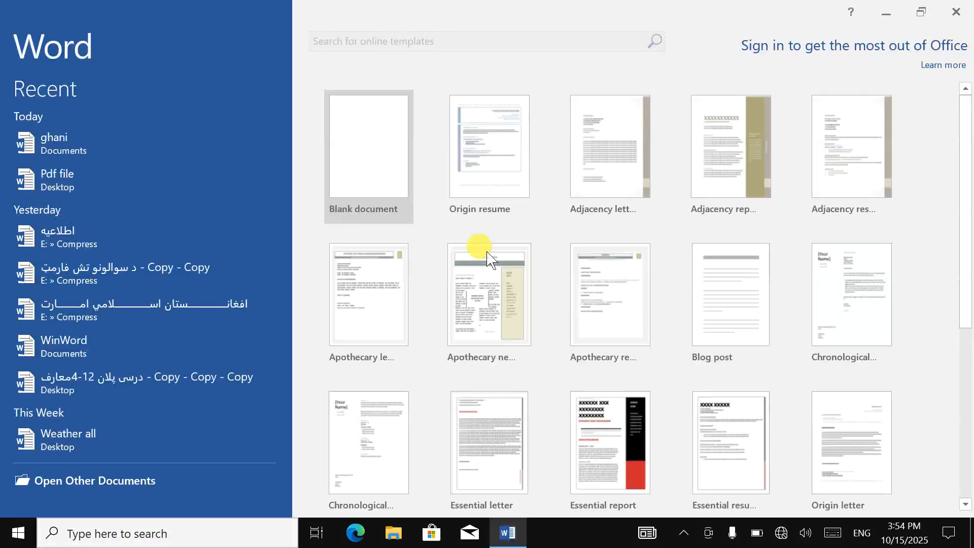
pyautogui.click(355, 124)
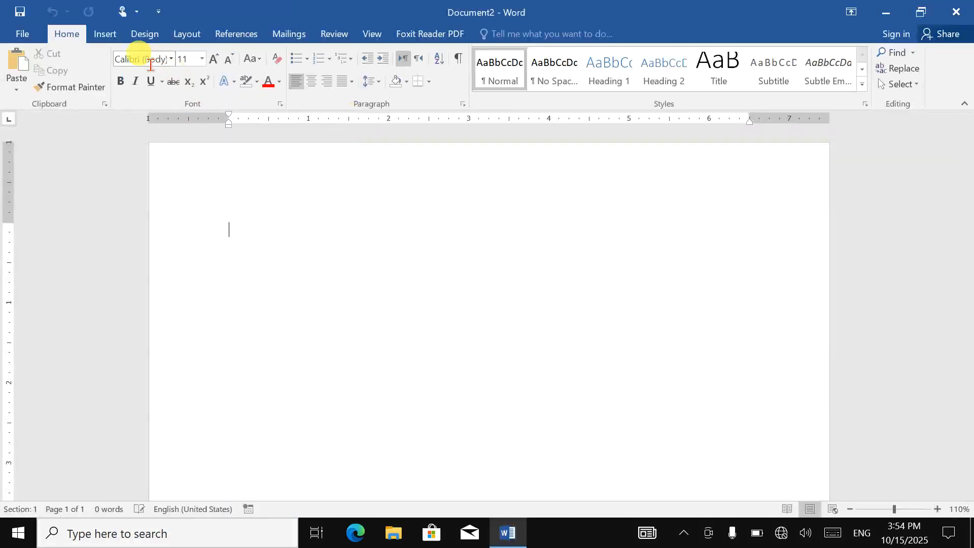
# Draw an oval about 2.91" wide and 2.06" high in the upper part of the blank page.
pyautogui.click(105, 33)
pyautogui.click(206, 70)
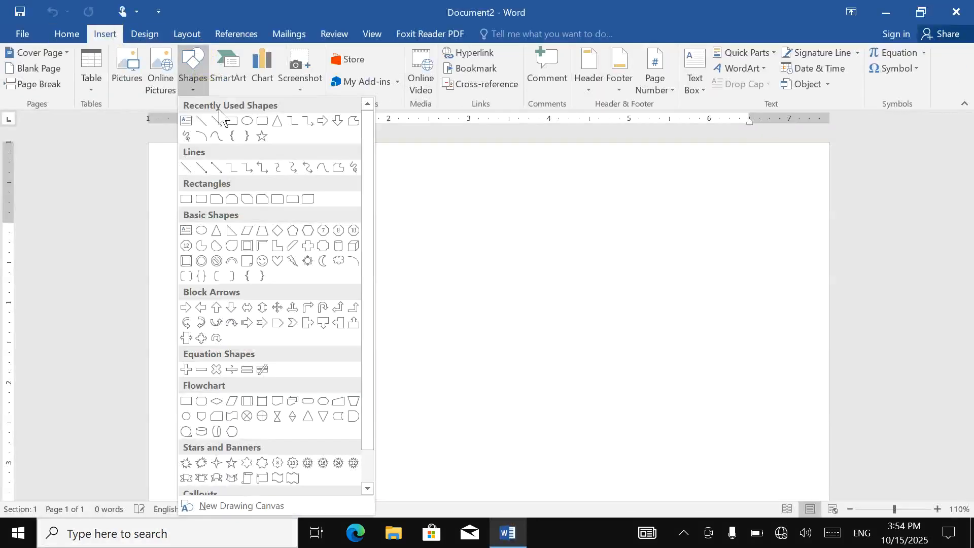
pyautogui.click(246, 122)
pyautogui.moveTo(219, 210); pyautogui.dragTo(452, 376)
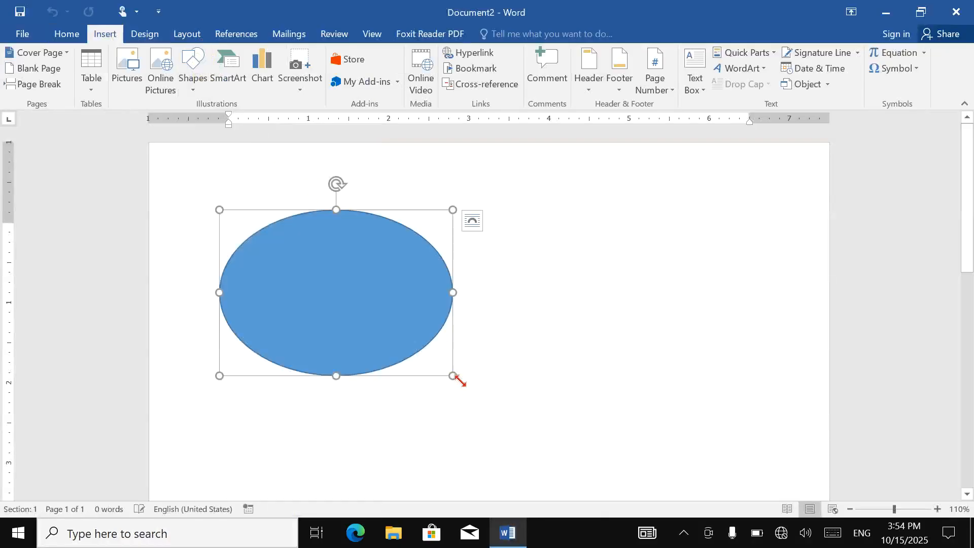
# Duplicate the oval six times.
pyautogui.hotkey('ctrl', 'd')
pyautogui.hotkey('ctrl', 'd')
pyautogui.hotkey('ctrl', 'd')
pyautogui.hotkey('ctrl', 'd')
pyautogui.hotkey('ctrl', 'd')
pyautogui.hotkey('ctrl', 'd')
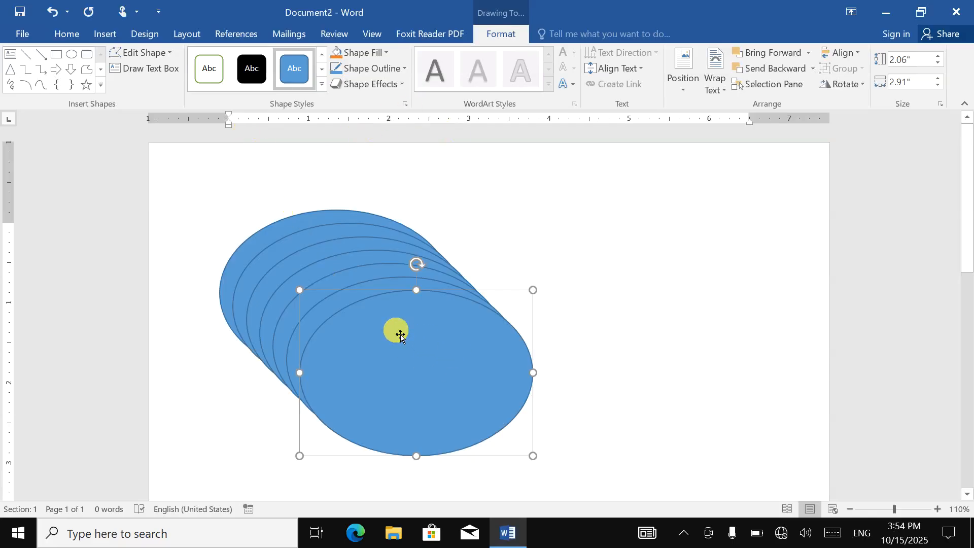
# Undo the last four duplicates, and spread the remaining three ovals diagonally across the page with slight overlaps.
pyautogui.press('Escape')
pyautogui.hotkey('ctrl', 'z')
pyautogui.hotkey('ctrl', 'z')
pyautogui.hotkey('ctrl', 'z')
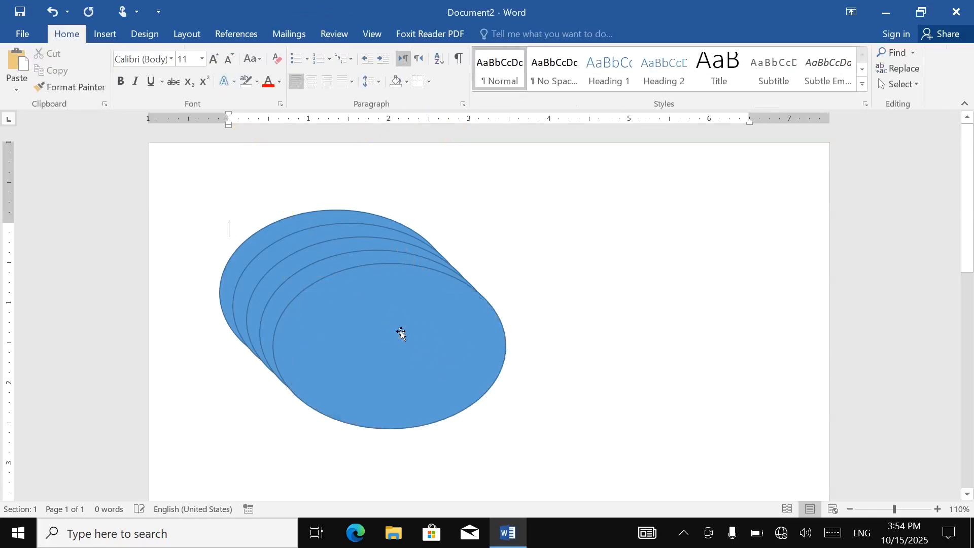
pyautogui.hotkey('ctrl', 'z')
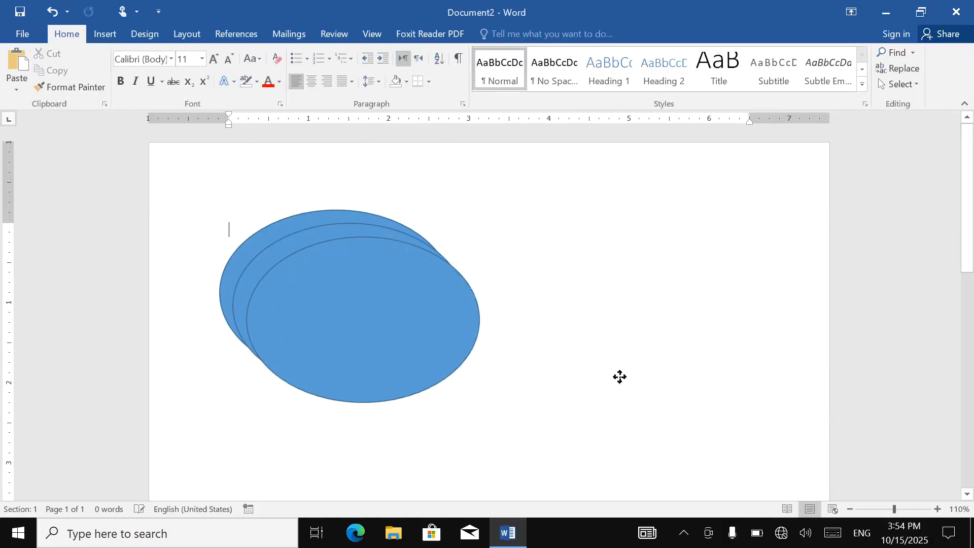
pyautogui.hotkey('ctrl', 'z')
pyautogui.hotkey('ctrl', 'z')
pyautogui.hotkey('ctrl', 'z')
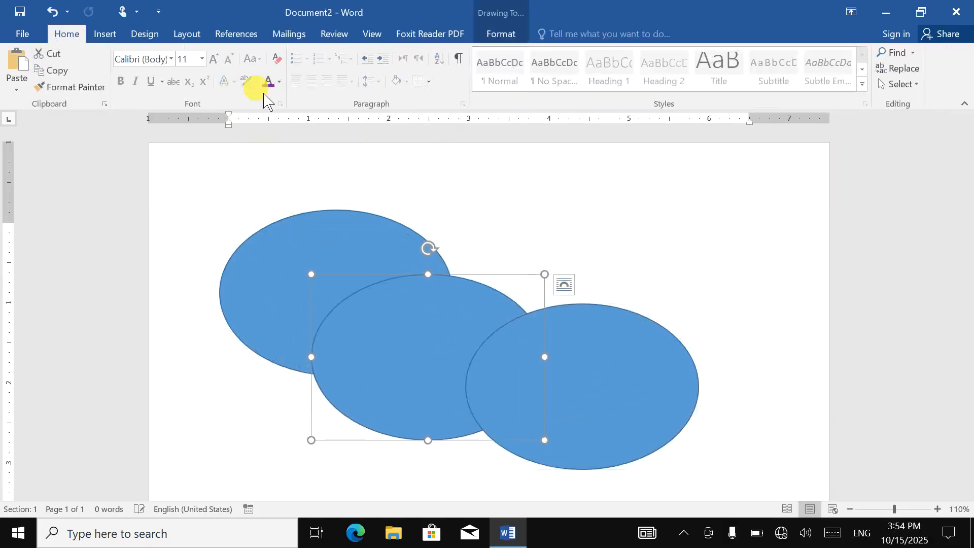
# Apply a black filled shape style to the middle oval and a gold filled style to the lowest oval.
pyautogui.click(498, 34)
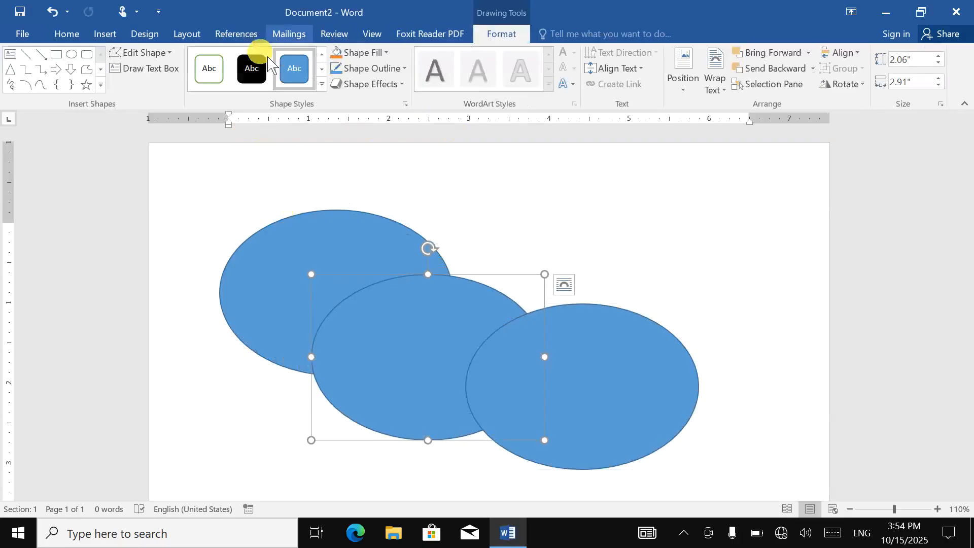
pyautogui.click(266, 84)
pyautogui.click(552, 348)
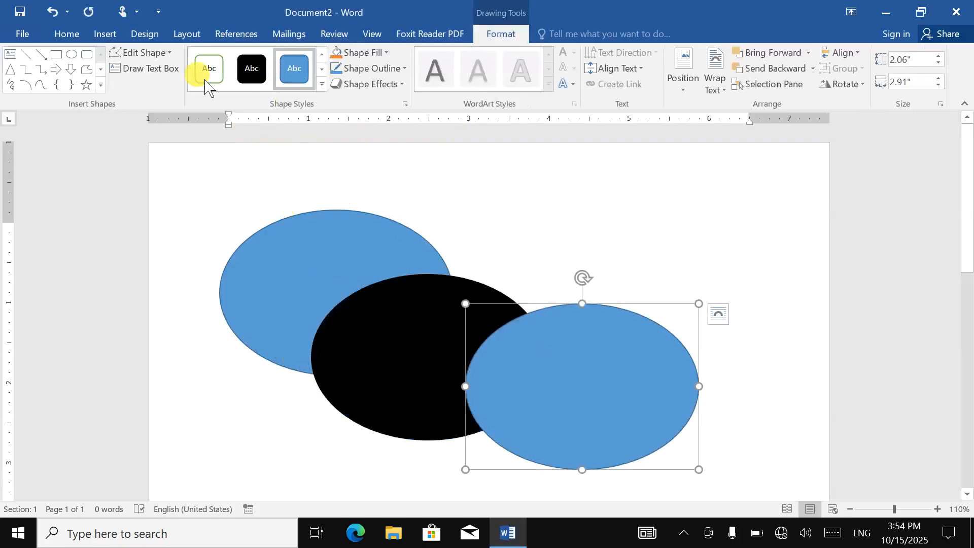
pyautogui.click(322, 84)
pyautogui.click(380, 144)
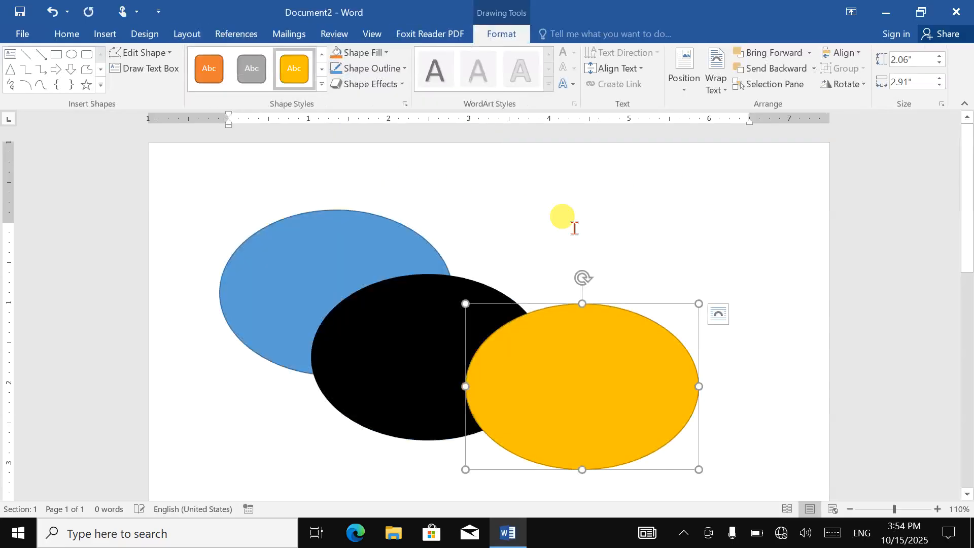
# Open the Selection Pane, hide all the ovals at once, and show them all again.
pyautogui.click(85, 32)
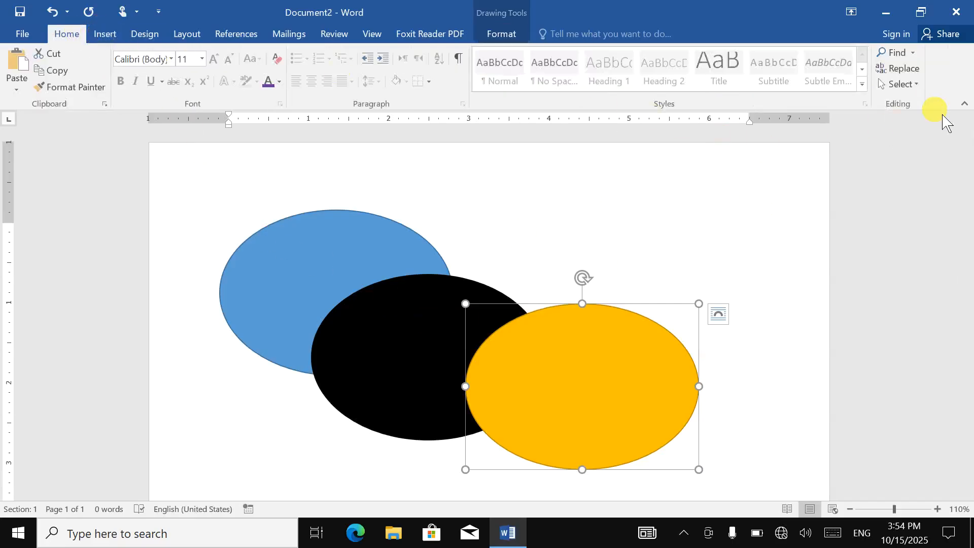
pyautogui.click(900, 84)
pyautogui.click(812, 157)
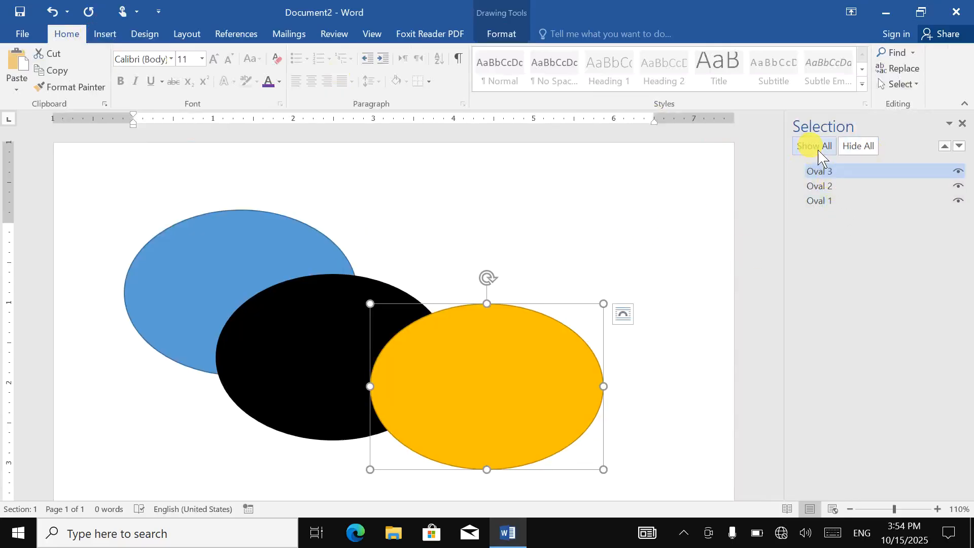
pyautogui.click(858, 146)
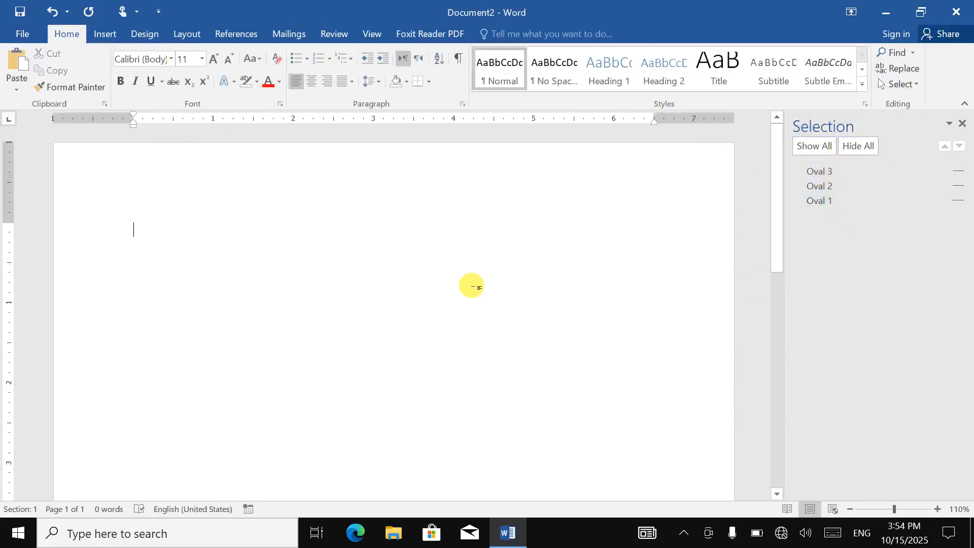
pyautogui.click(813, 146)
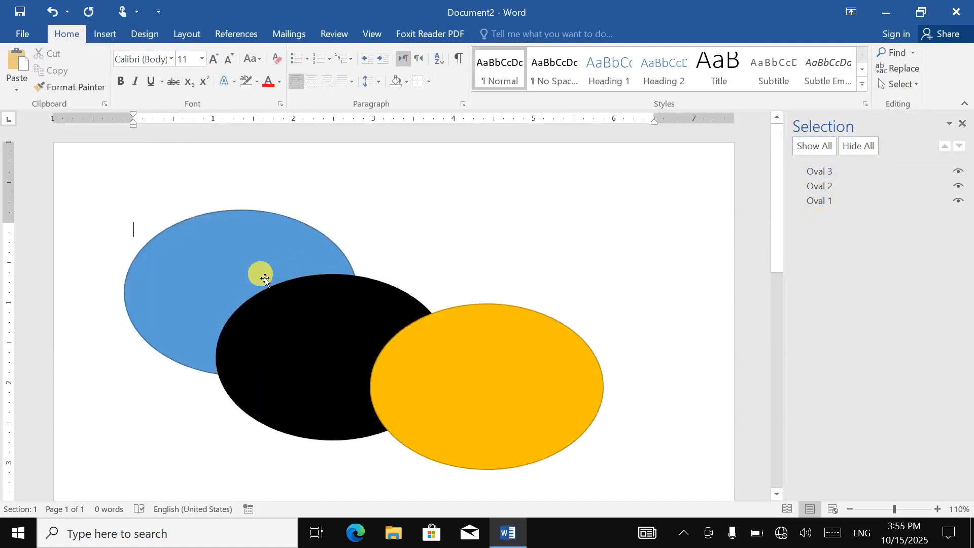
# Stack the gold and black ovals over the blue oval so that all three largely overlap.
pyautogui.moveTo(455, 380); pyautogui.dragTo(219, 311)
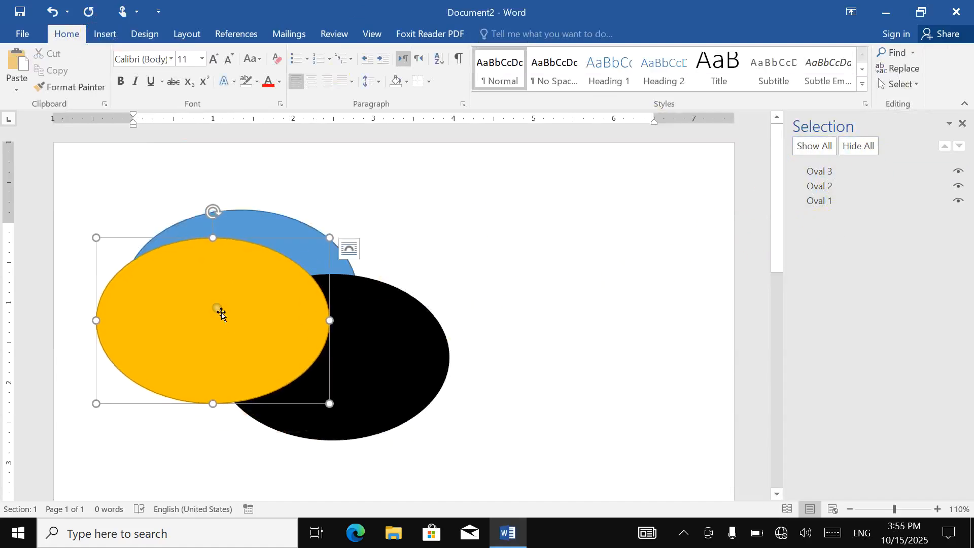
pyautogui.moveTo(408, 375); pyautogui.dragTo(305, 328)
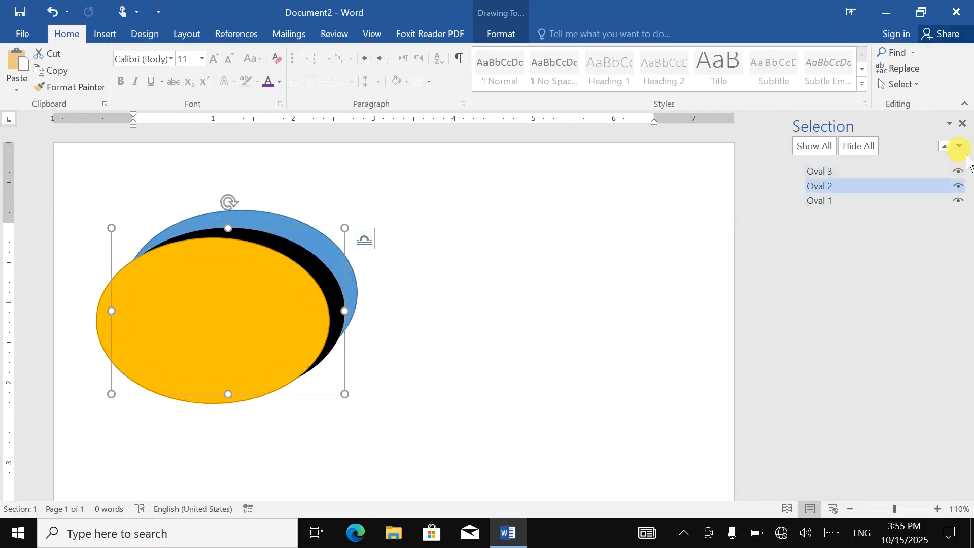
# Bring the blue oval to the front of the stacking order, and move it back one level behind the gold oval.
pyautogui.click(358, 285)
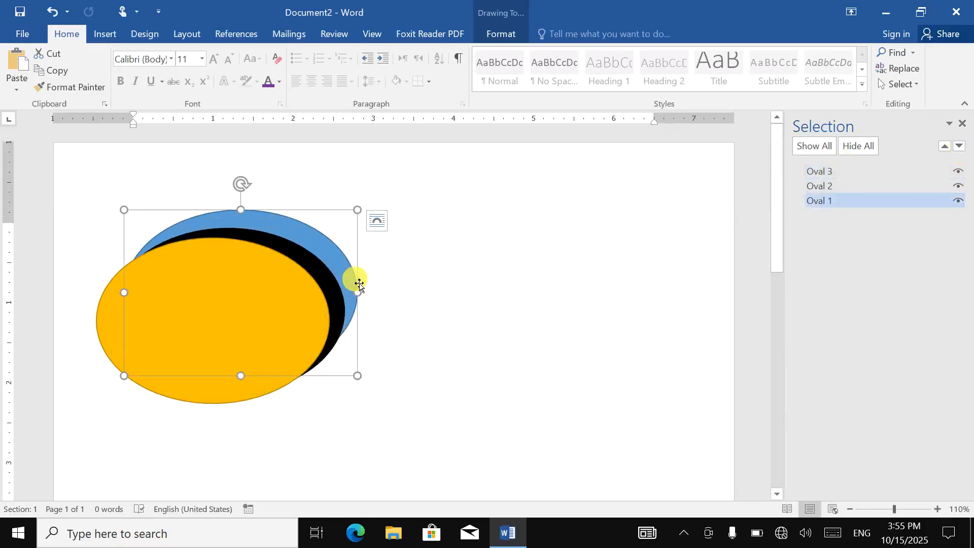
pyautogui.click(953, 152)
pyautogui.click(952, 151)
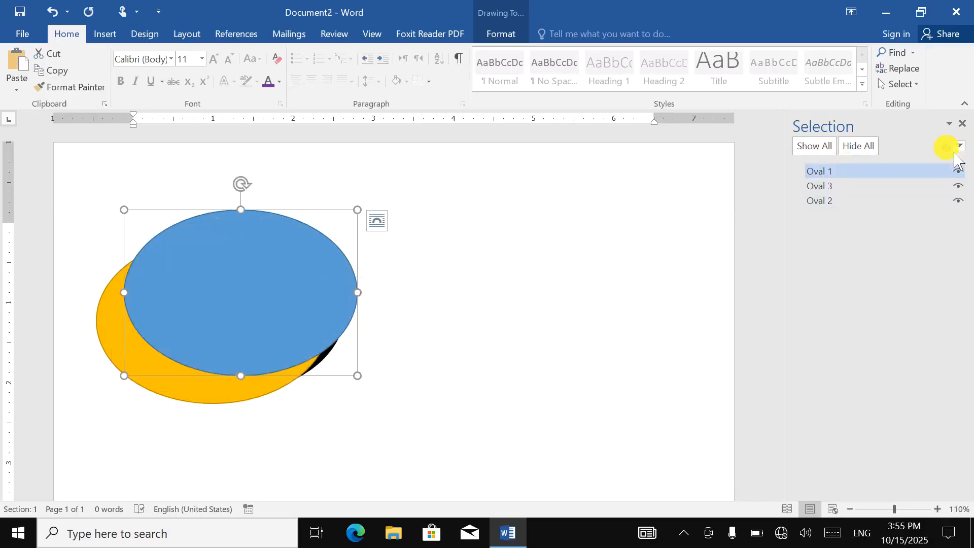
pyautogui.click(959, 146)
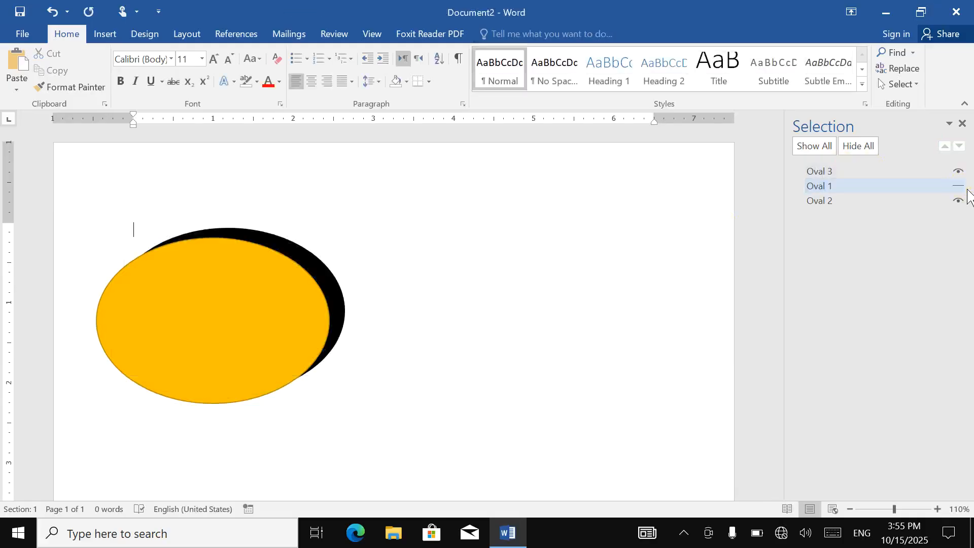
# Toggle the visibility of the ovals individually in the Selection Pane, leaving Oval 1, Oval 2 and Oval 3 all shown.
pyautogui.click(959, 186)
pyautogui.click(958, 171)
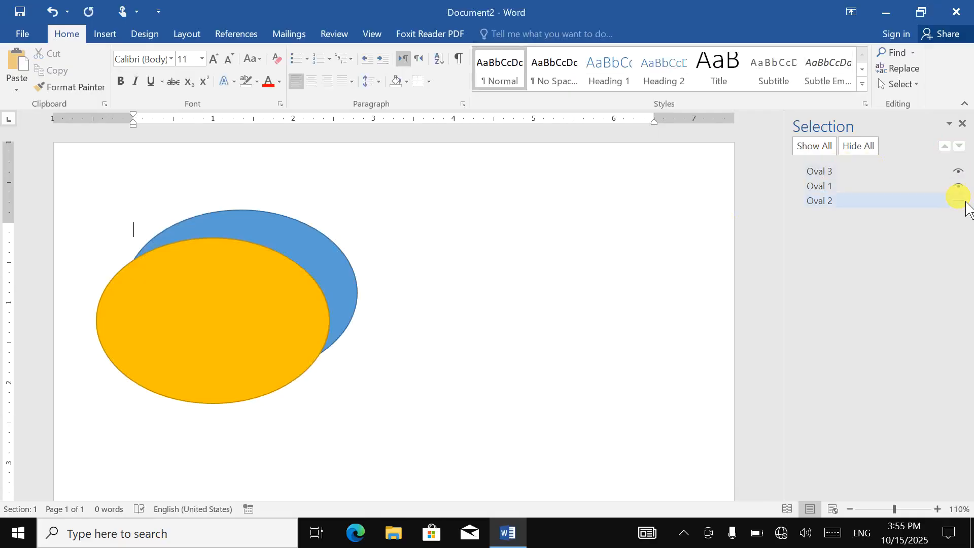
pyautogui.click(959, 186)
pyautogui.click(959, 174)
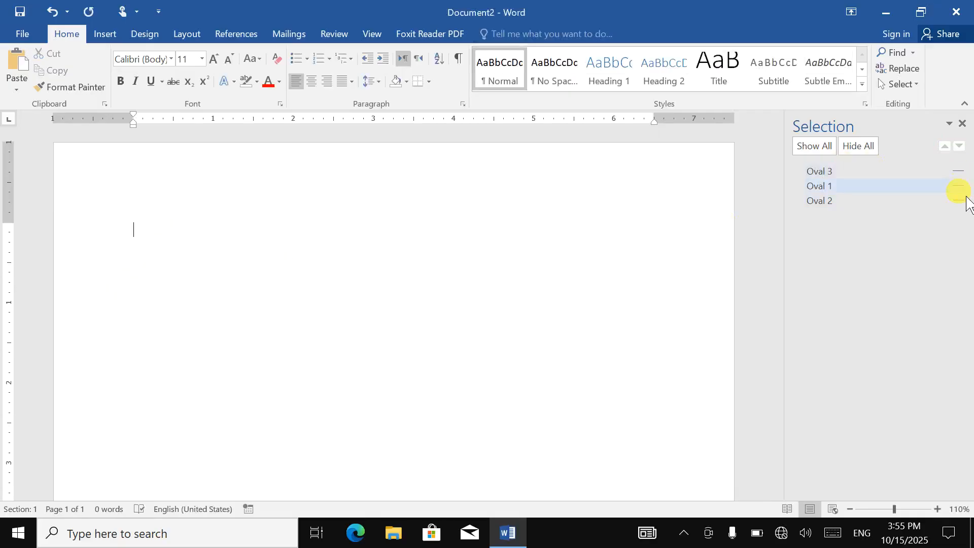
pyautogui.click(958, 186)
pyautogui.click(958, 201)
pyautogui.click(960, 172)
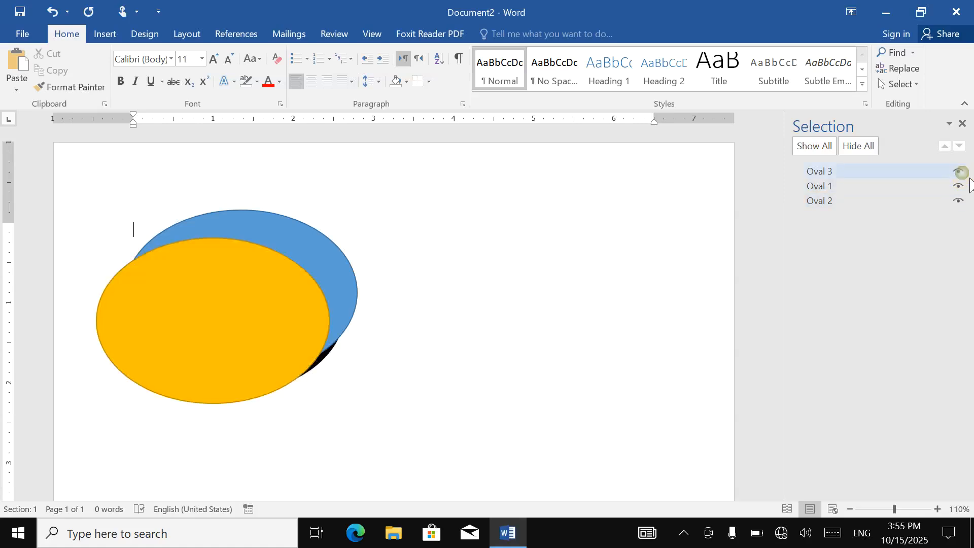
# Close the Selection Pane and delete all the ovals from the document.
pyautogui.click(962, 123)
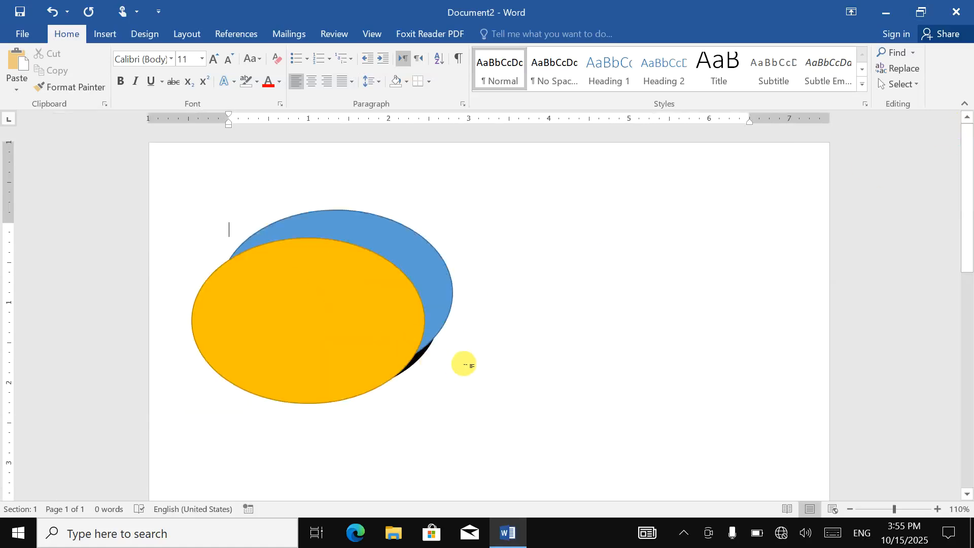
pyautogui.hotkey('ctrl', 'a')
pyautogui.press('Delete')
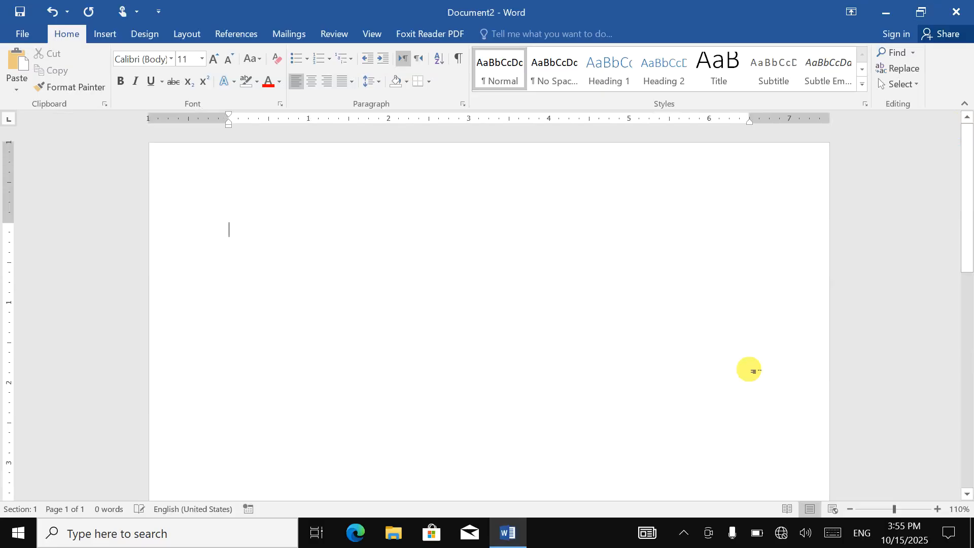
# Close Document2 without saving, and clear all text and shapes from Document1.
pyautogui.click(956, 12)
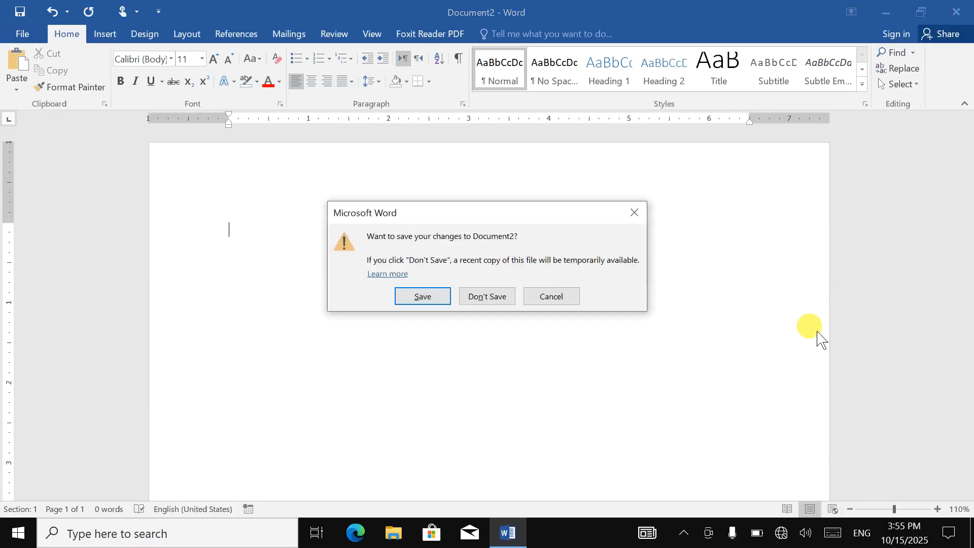
pyautogui.click(480, 297)
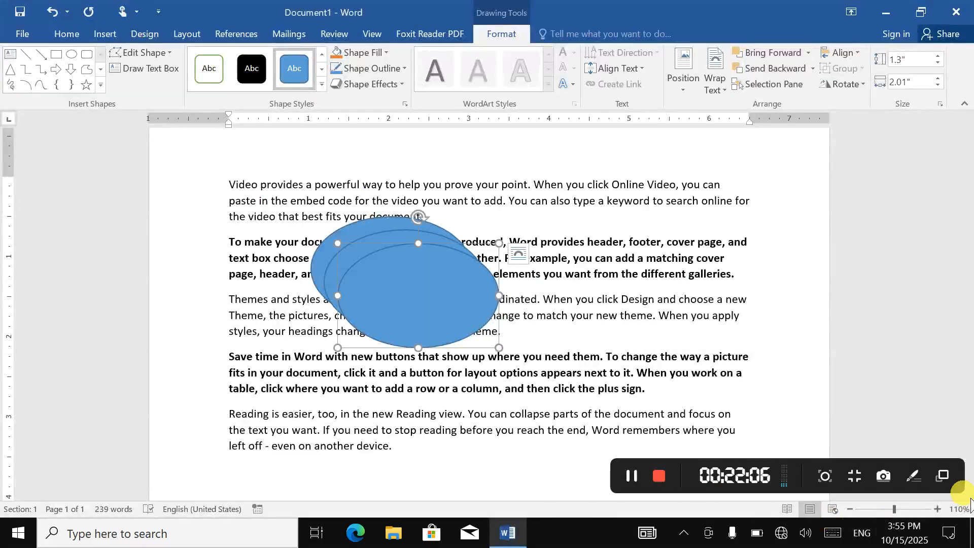
pyautogui.hotkey('ctrl', 'a')
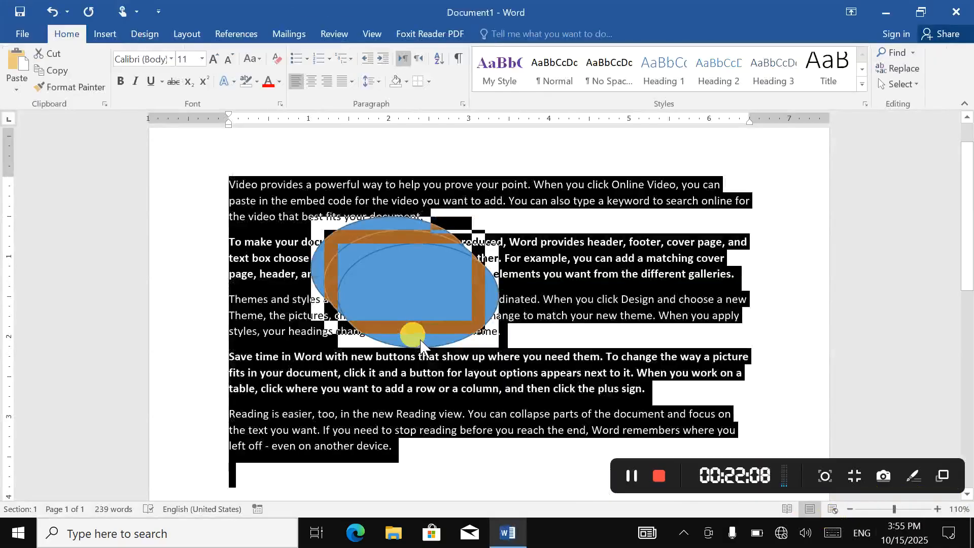
pyautogui.press('Delete')
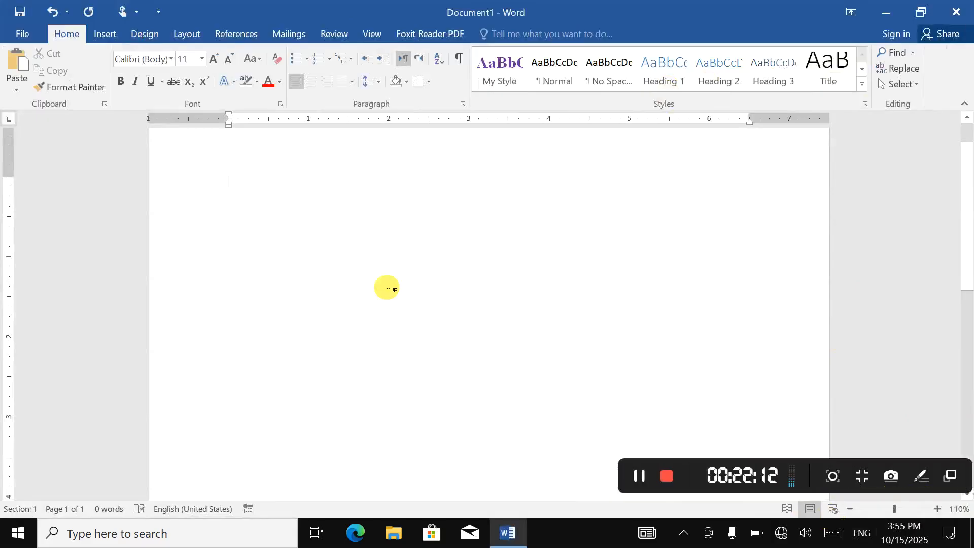
# Browse the built-in cover page gallery and insert the Filigree cover page.
pyautogui.click(107, 34)
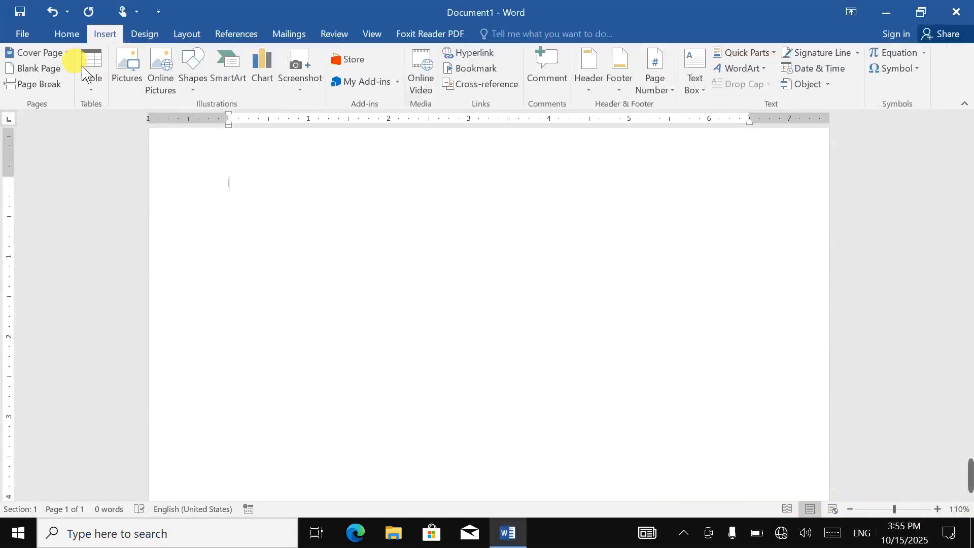
pyautogui.click(68, 53)
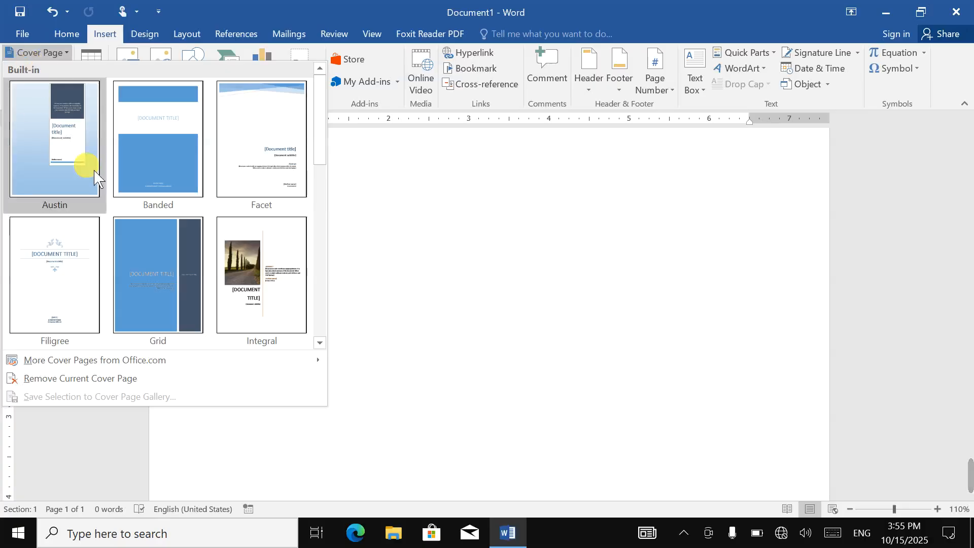
pyautogui.scroll(-10, 144, 193)
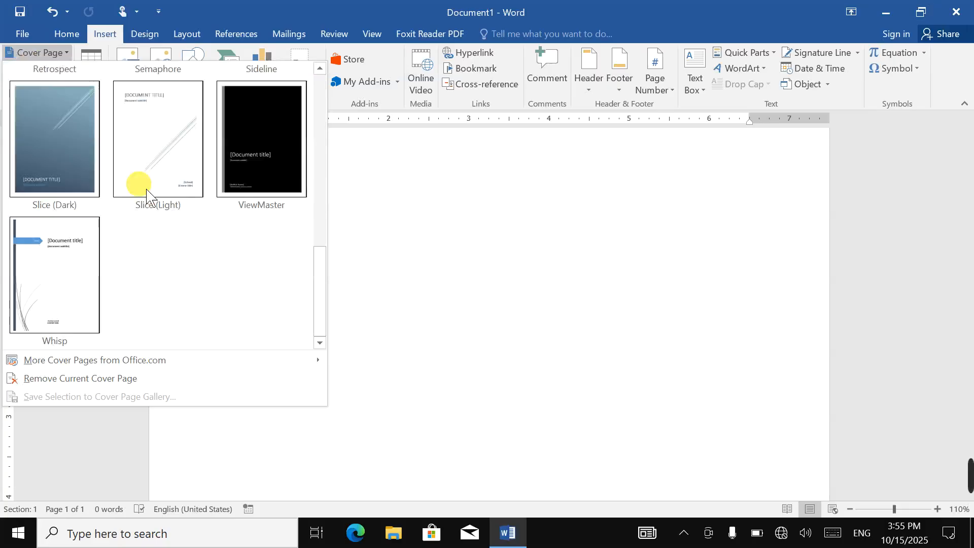
pyautogui.scroll(10, 181, 233)
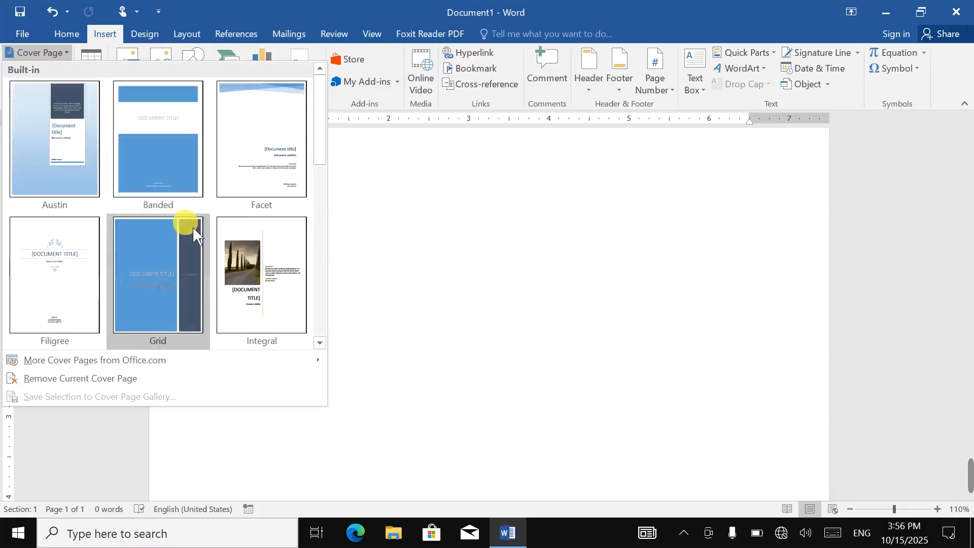
pyautogui.scroll(-10, 193, 234)
pyautogui.scroll(5, 193, 234)
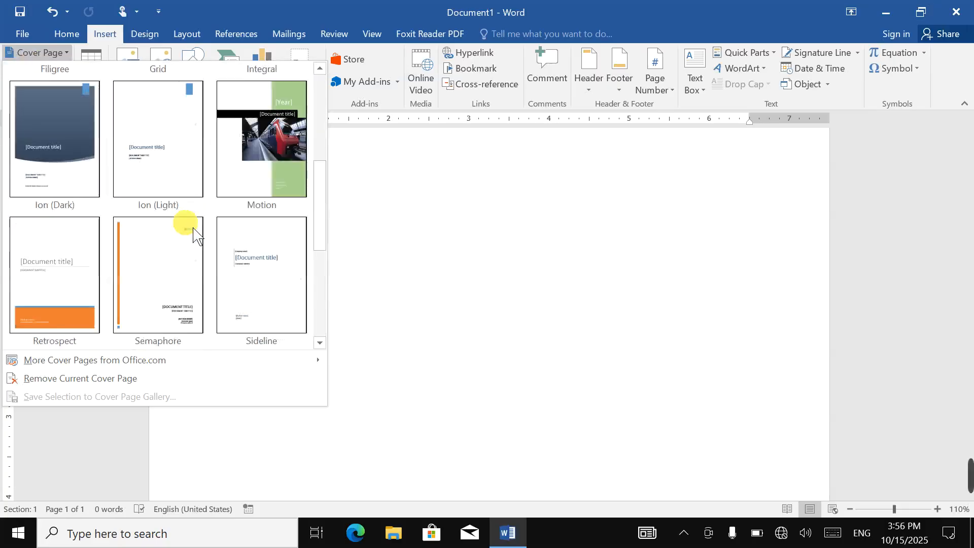
pyautogui.scroll(3, 193, 234)
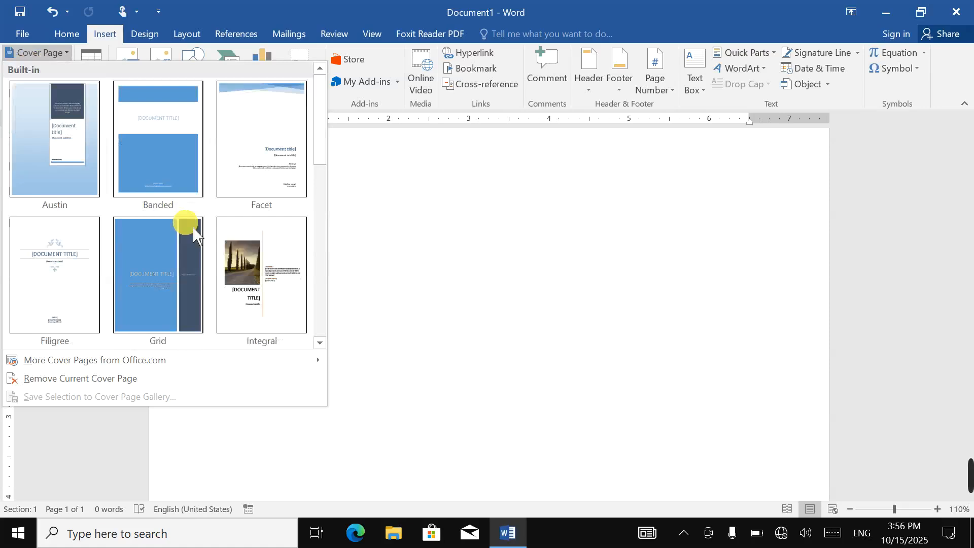
pyautogui.click(62, 257)
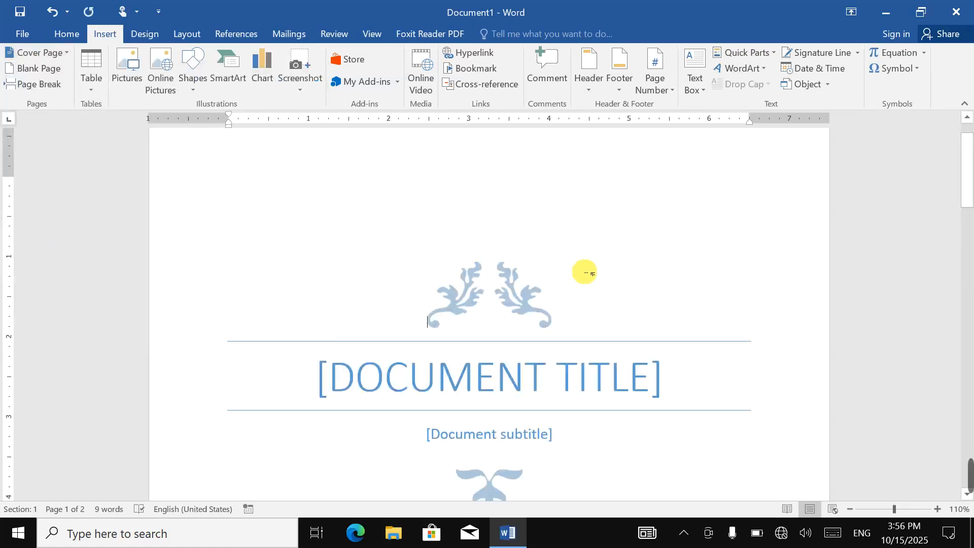
# Replace the cover page's document title placeholder with "I AM GHAZA".
pyautogui.scroll(-9, 586, 273)
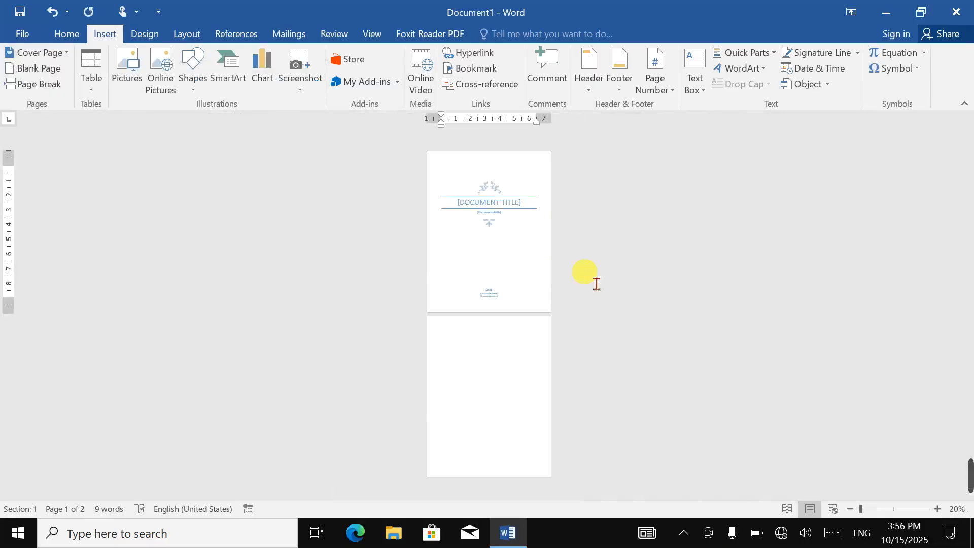
pyautogui.scroll(3, 596, 283)
pyautogui.scroll(5, 587, 273)
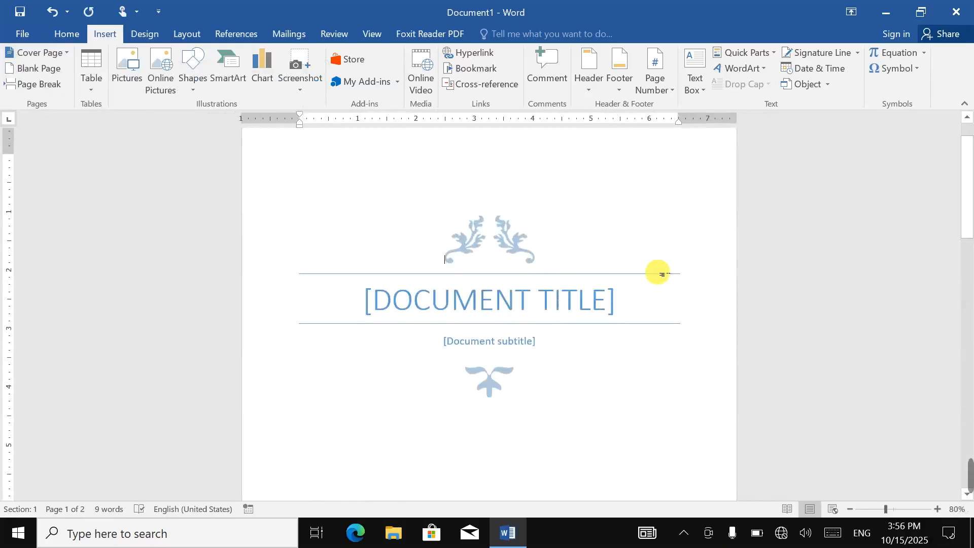
pyautogui.click(532, 335)
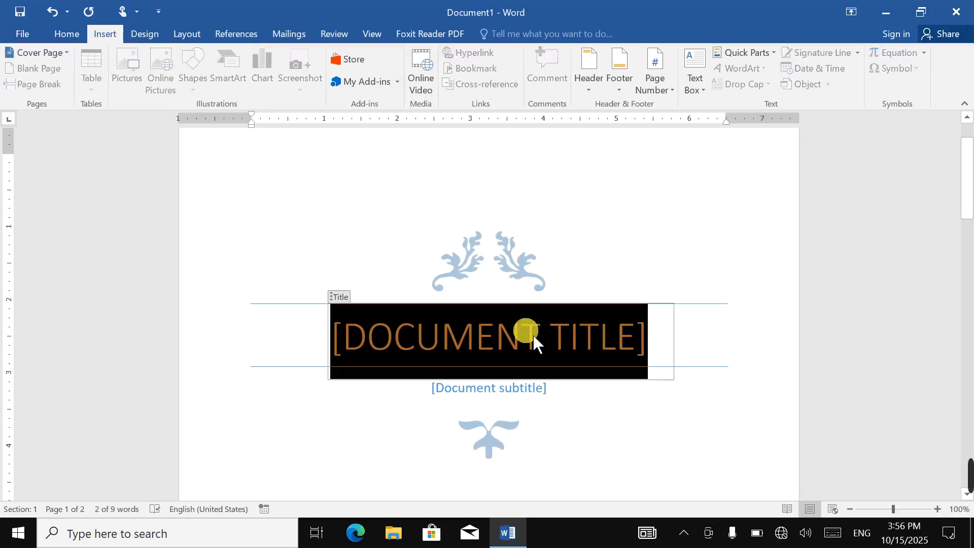
pyautogui.press('Delete')
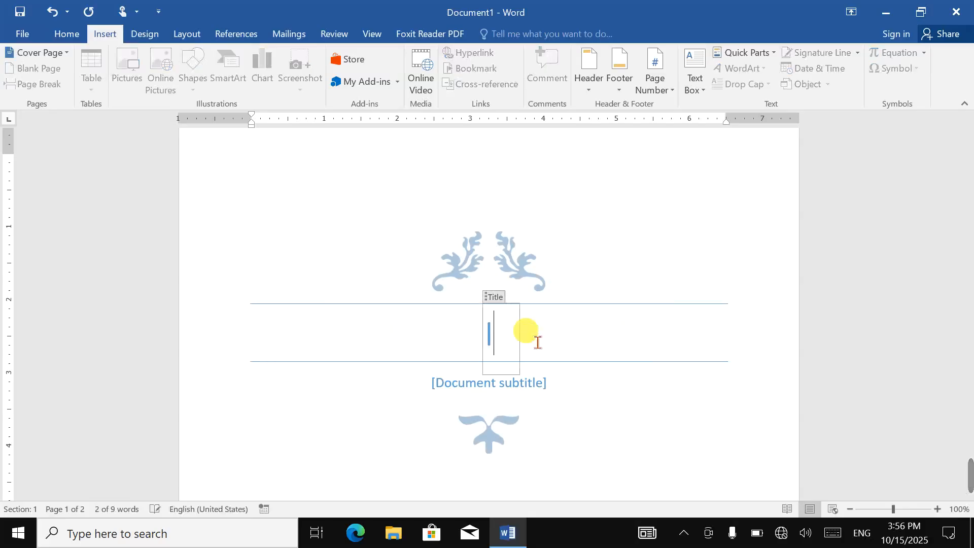
pyautogui.write('I AM G')
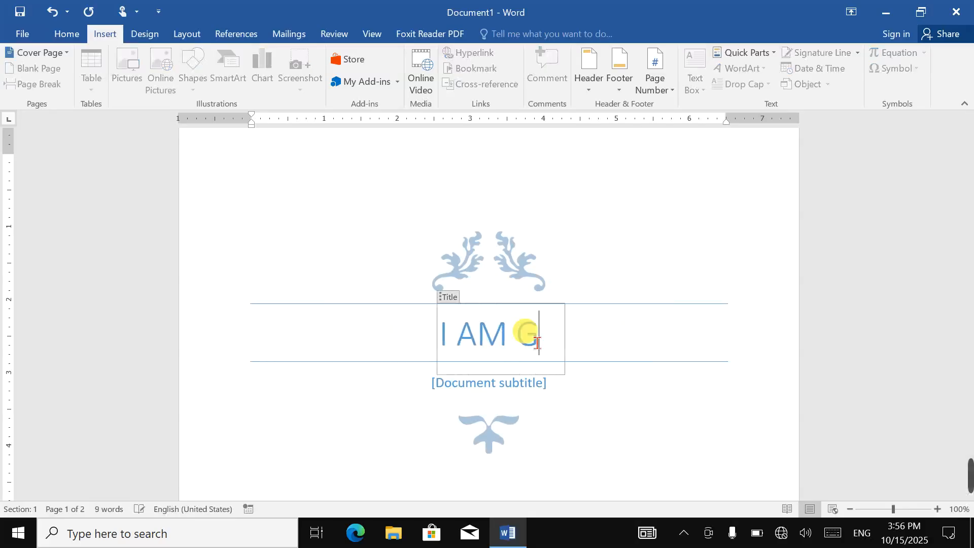
pyautogui.write('HAZI')
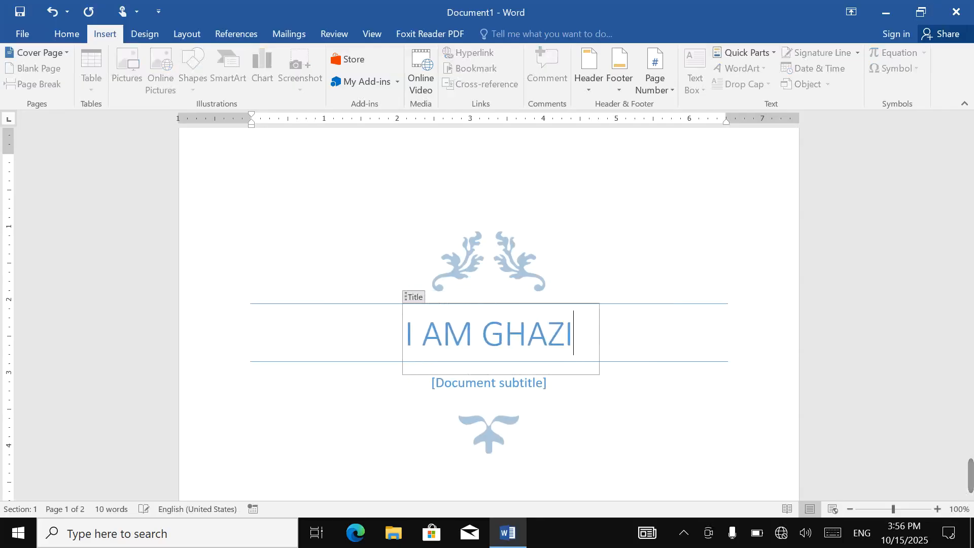
pyautogui.press('BackSpace')
pyautogui.write('Z')
pyautogui.press('BackSpace')
pyautogui.write('A')
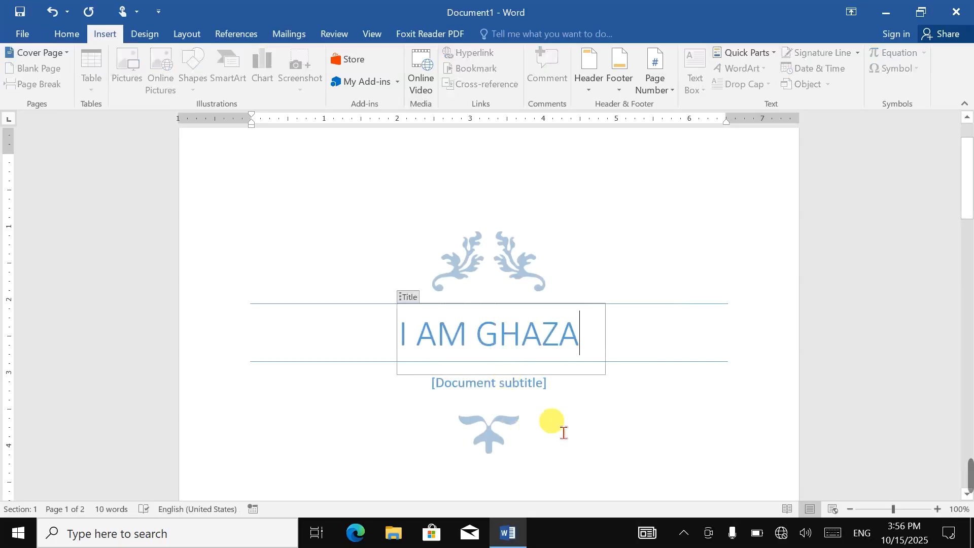
# Replace the cover page's document subtitle placeholder with "Free Palastine".
pyautogui.click(485, 411)
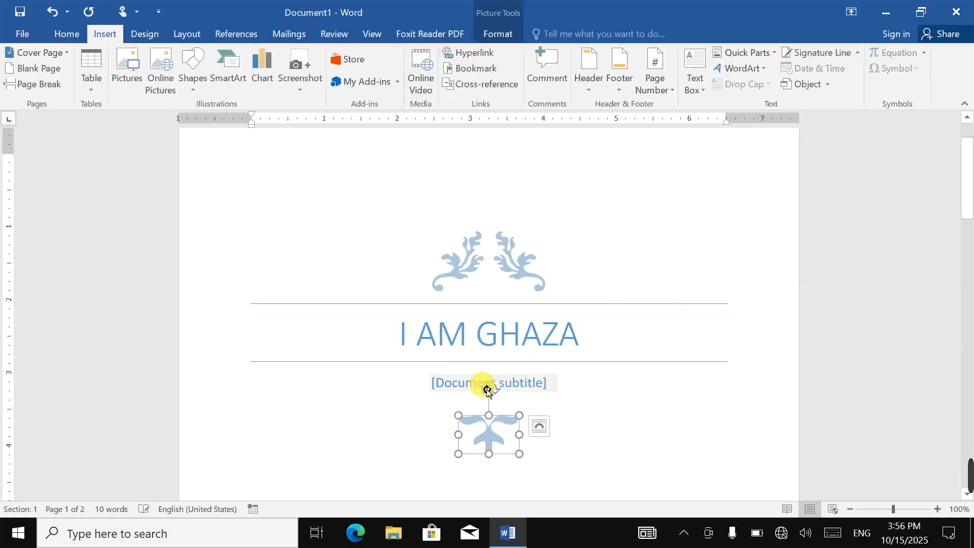
pyautogui.click(468, 386)
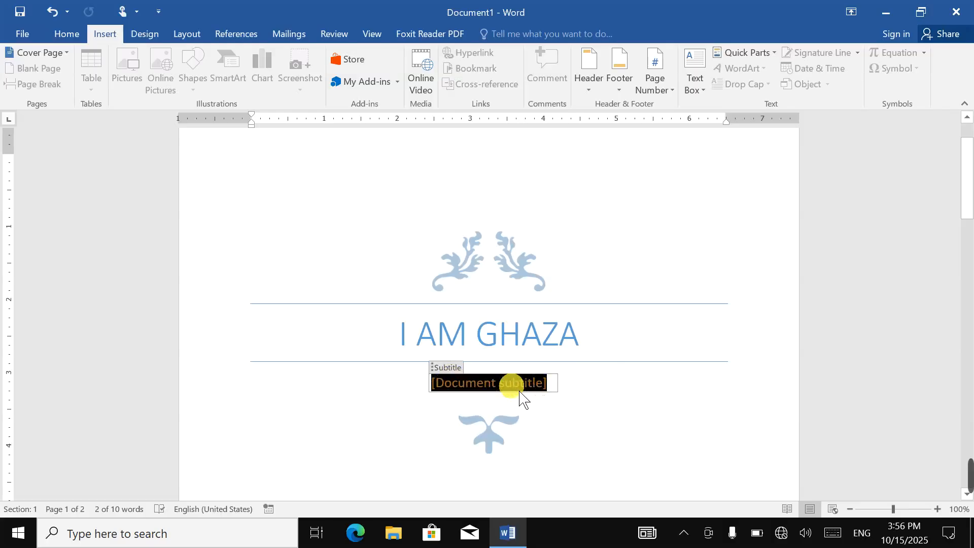
pyautogui.write('Pala')
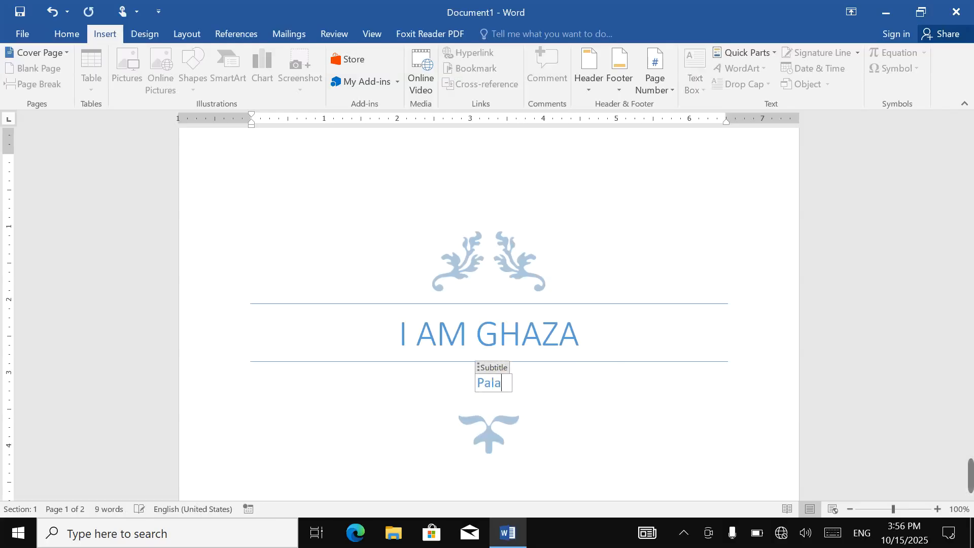
pyautogui.write('st')
pyautogui.press('BackSpace')
pyautogui.press('BackSpace')
pyautogui.press('BackSpace')
pyautogui.press('BackSpace')
pyautogui.press('BackSpace')
pyautogui.press('BackSpace')
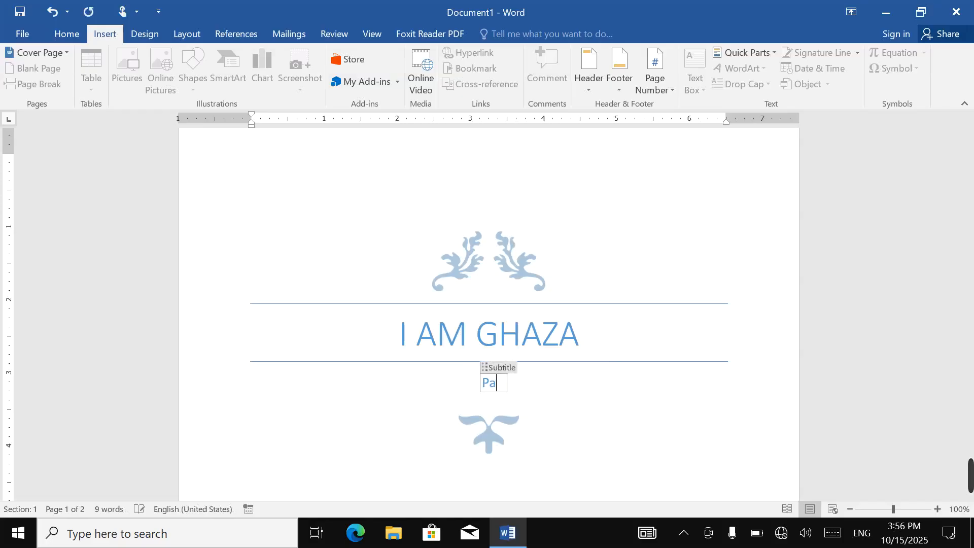
pyautogui.write('Fe')
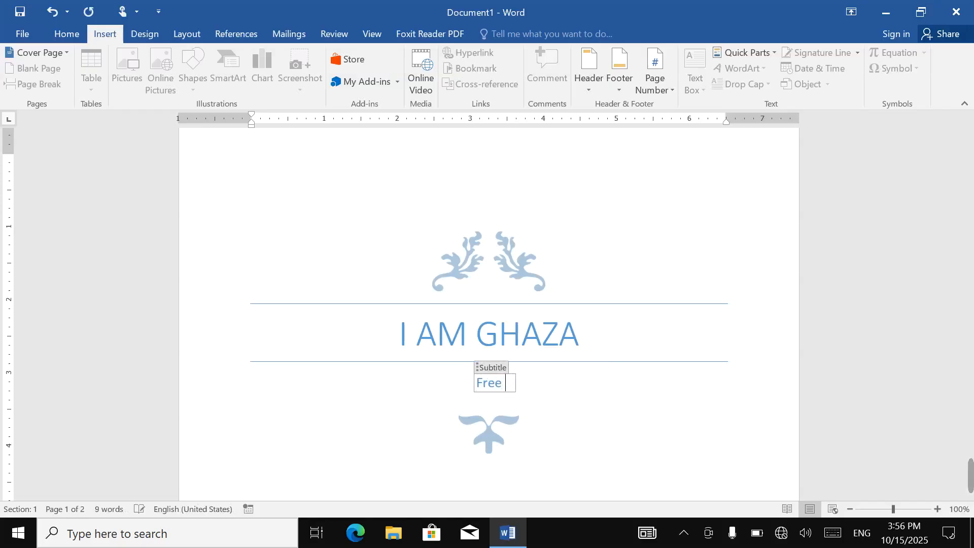
pyautogui.write('ee Pa')
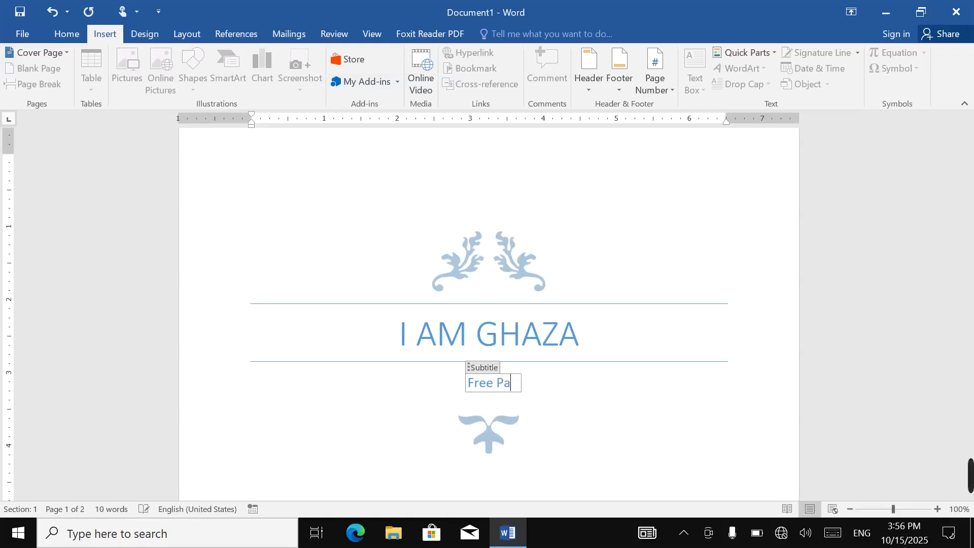
pyautogui.write('las')
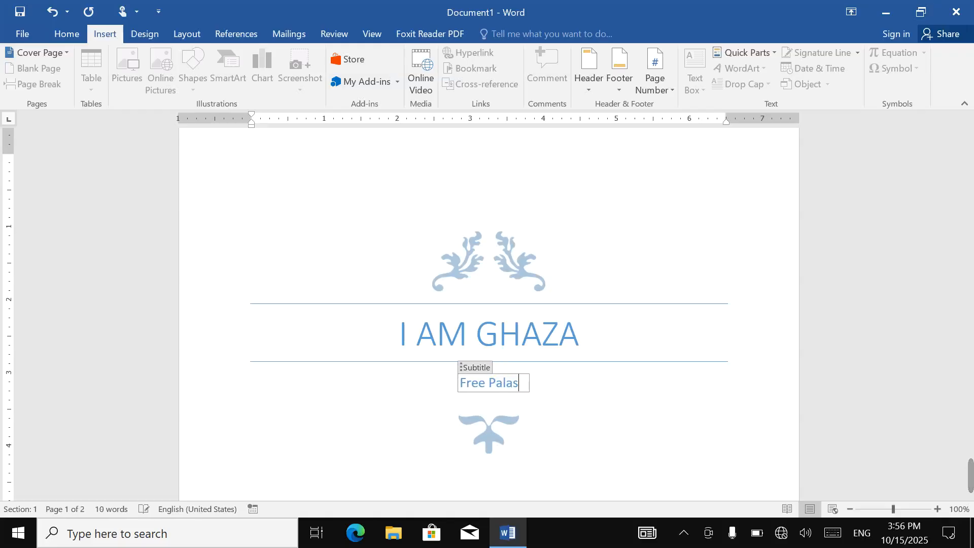
pyautogui.write('tine')
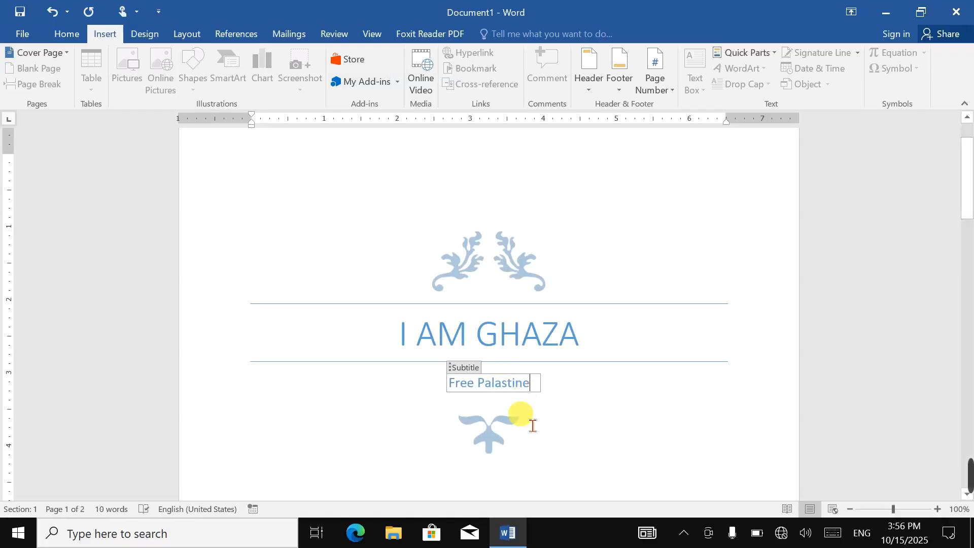
# Set the cover page's date field to today's date, October 15, 2025.
pyautogui.scroll(-5, 436, 418)
pyautogui.scroll(-5, 446, 424)
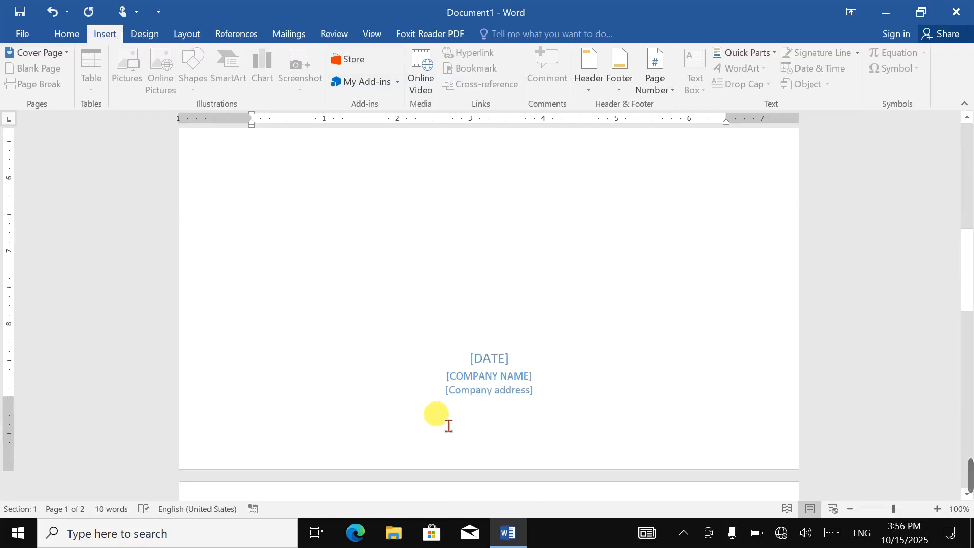
pyautogui.click(490, 361)
pyautogui.click(528, 359)
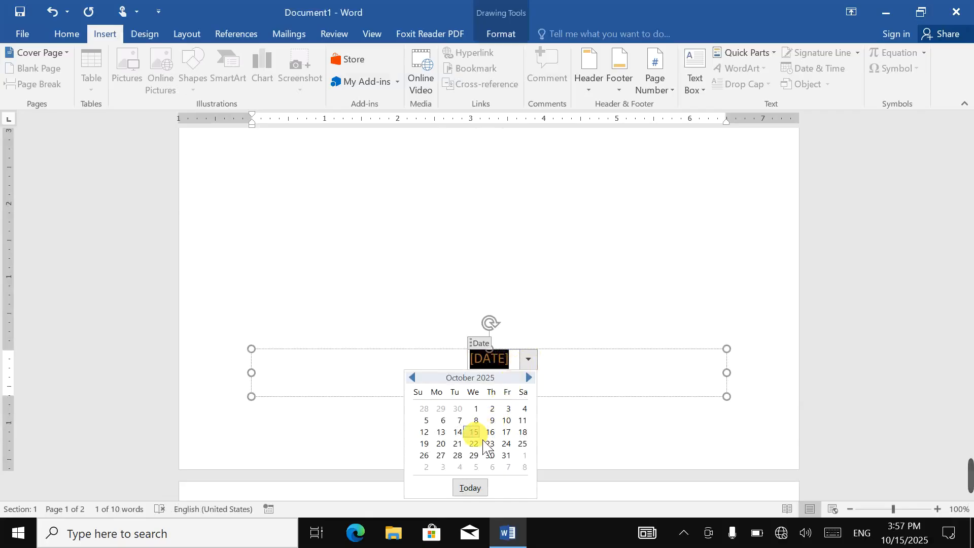
pyautogui.click(472, 488)
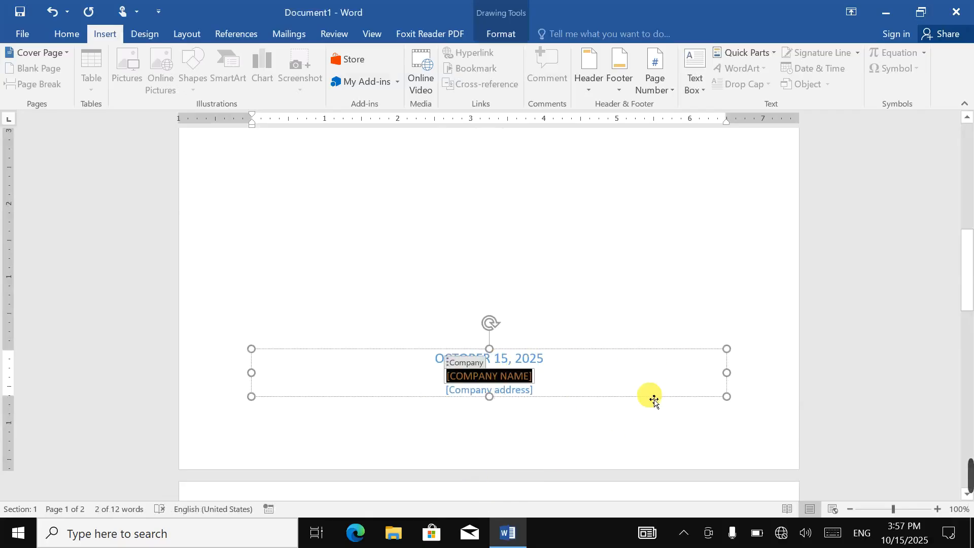
# Enter SREC as the cover page's company name and fill in the company address.
pyautogui.write('SREC')
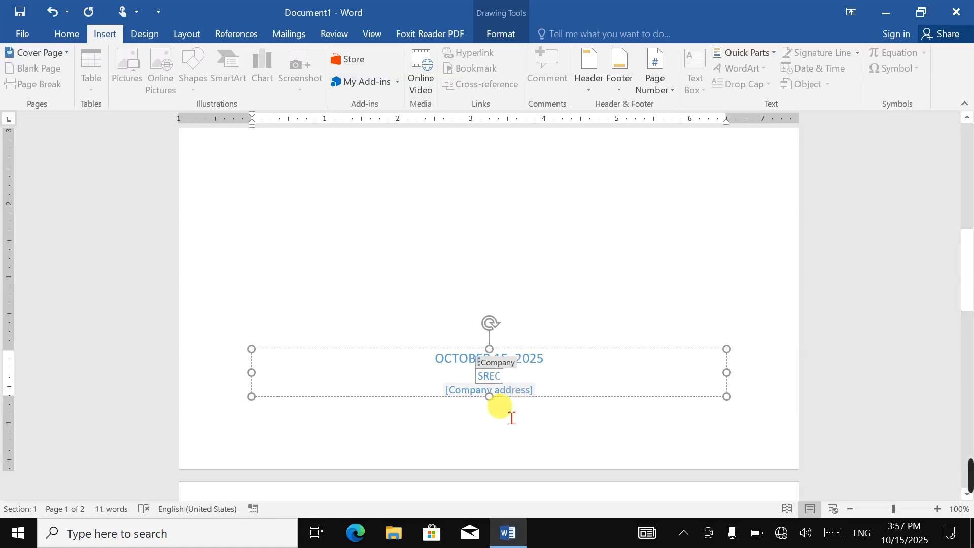
pyautogui.click(509, 399)
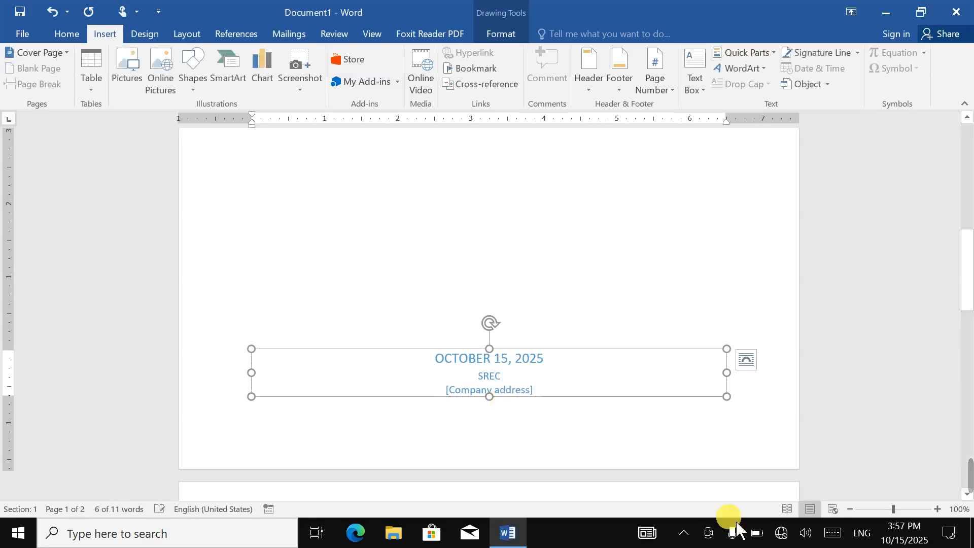
pyautogui.click(514, 395)
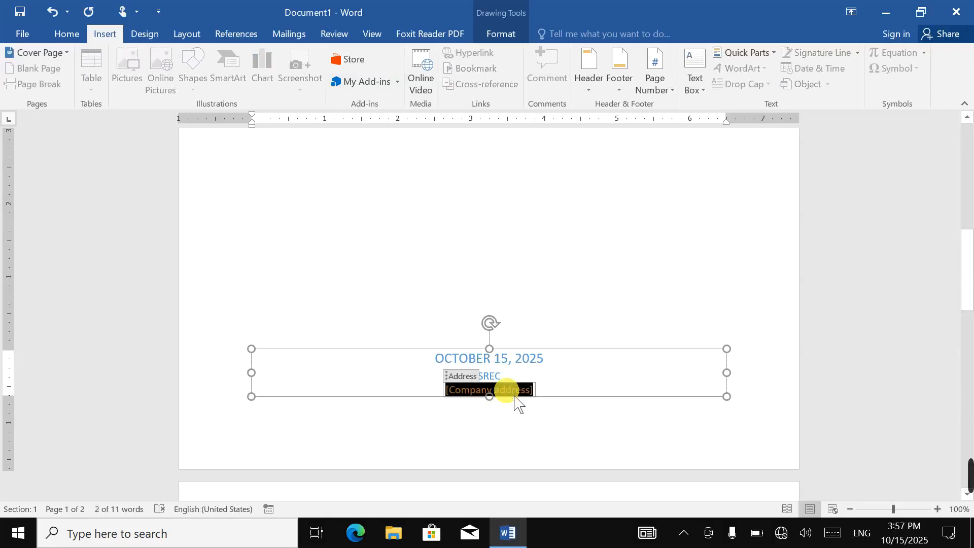
pyautogui.write('Jalalabad')
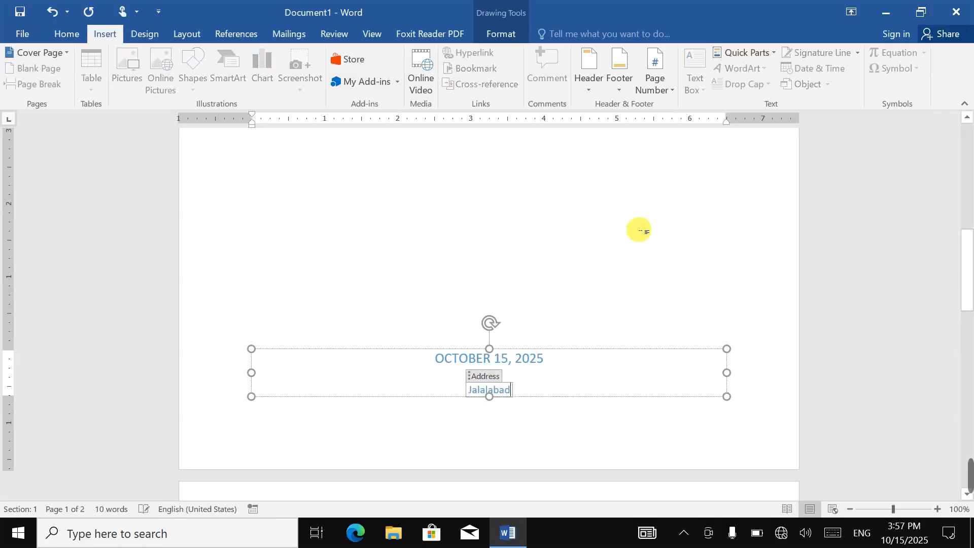
# Leave the cover page's address field and check the filled-in cover page in the print preview.
pyautogui.click(638, 229)
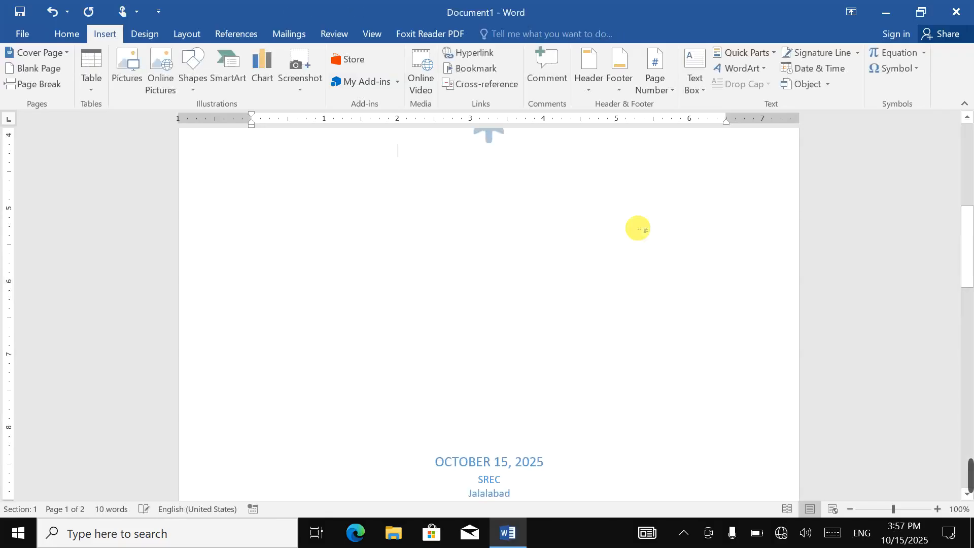
pyautogui.hotkey('ctrl', 'p')
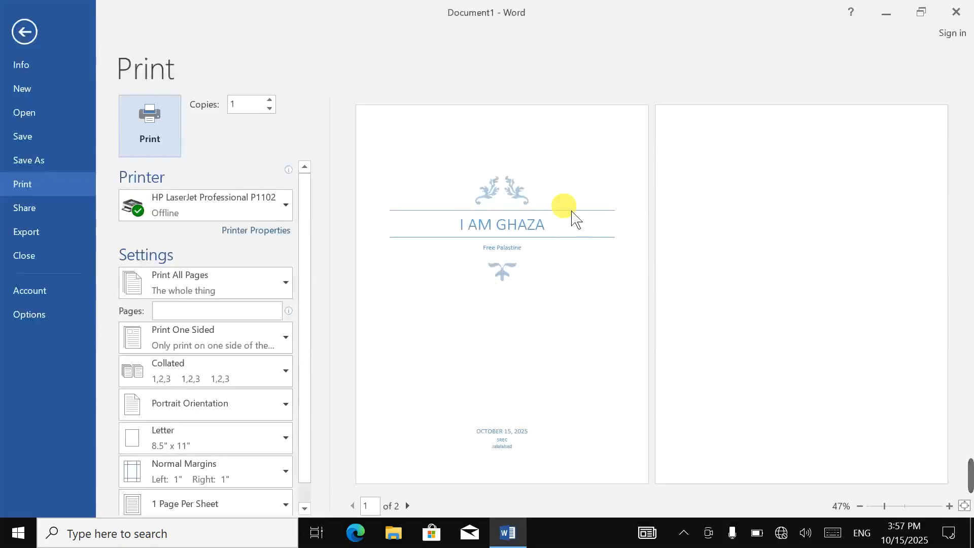
pyautogui.click(25, 31)
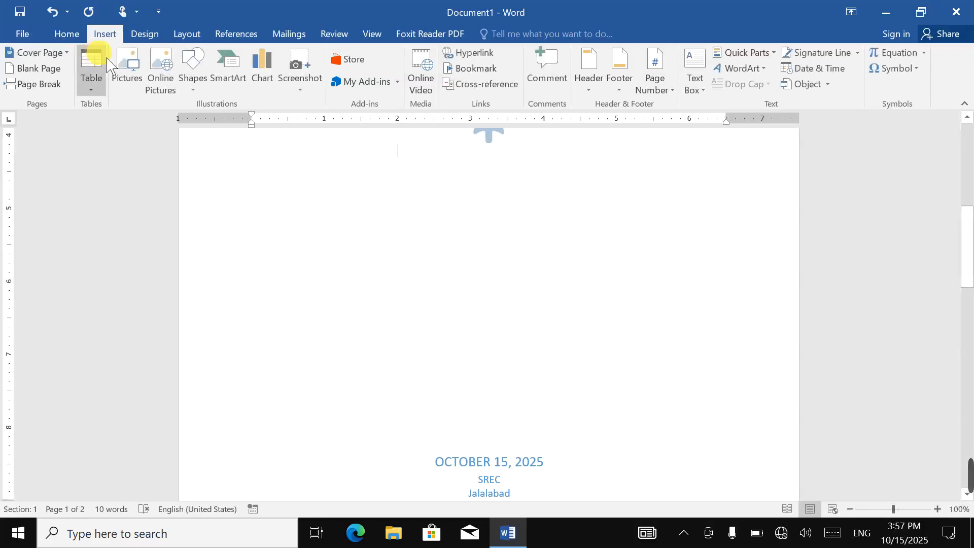
# Replace the cover page with the built-in Austin design and check it in the print preview.
pyautogui.click(67, 53)
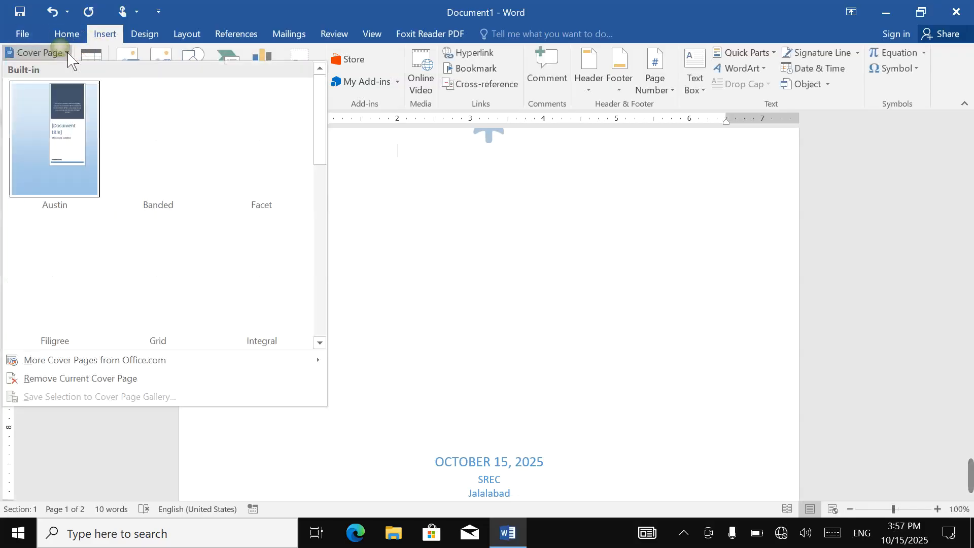
pyautogui.click(80, 140)
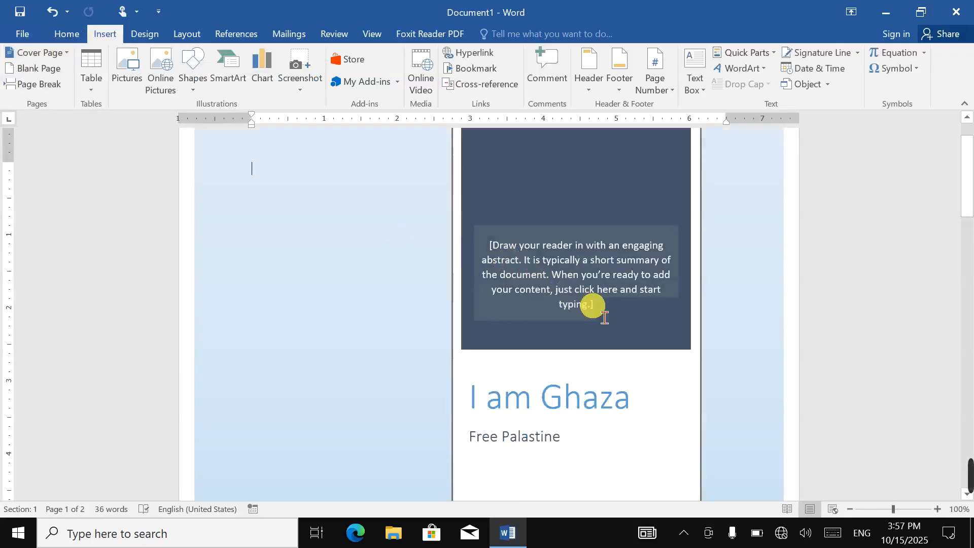
pyautogui.hotkey('ctrl', 'p')
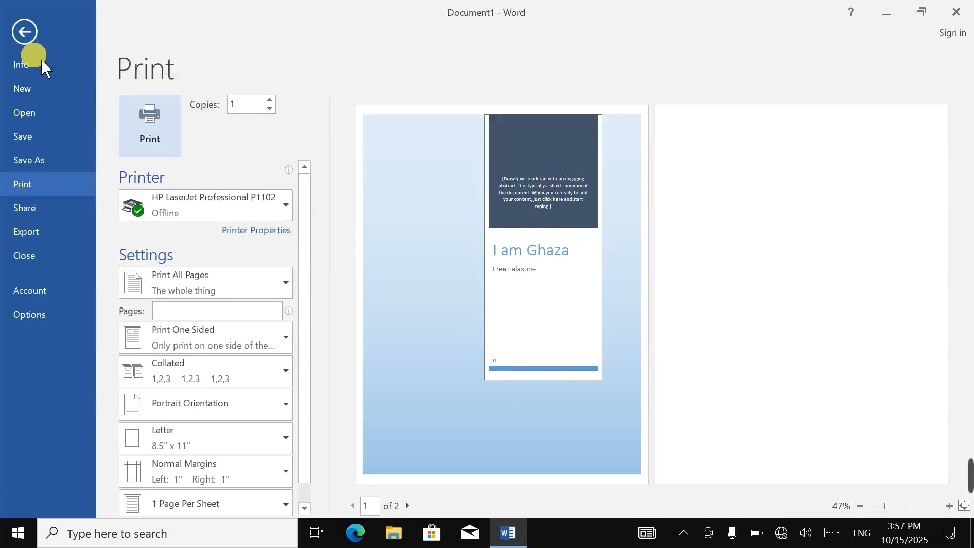
pyautogui.click(26, 33)
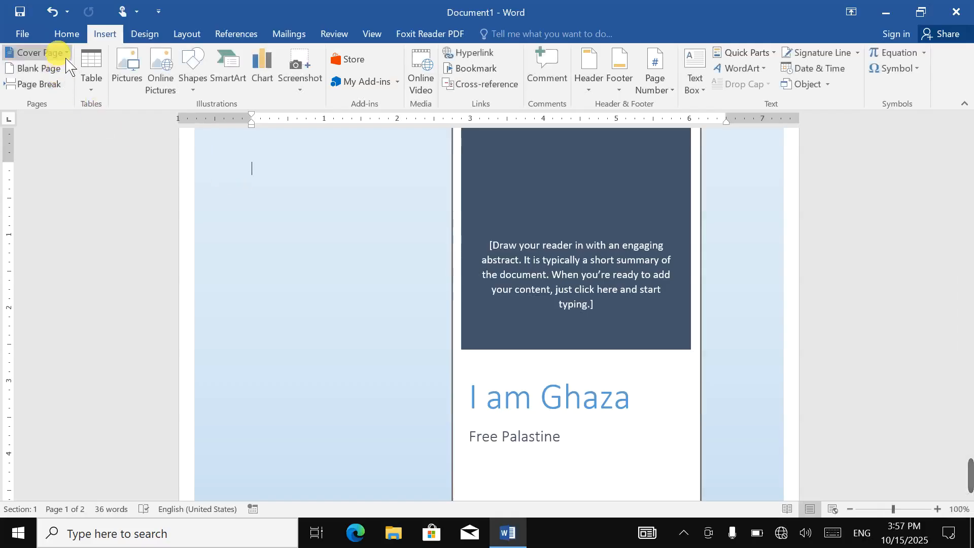
# Replace the cover page with the built-in Facet design and check its email address and abstract placeholders.
pyautogui.click(36, 52)
pyautogui.click(251, 141)
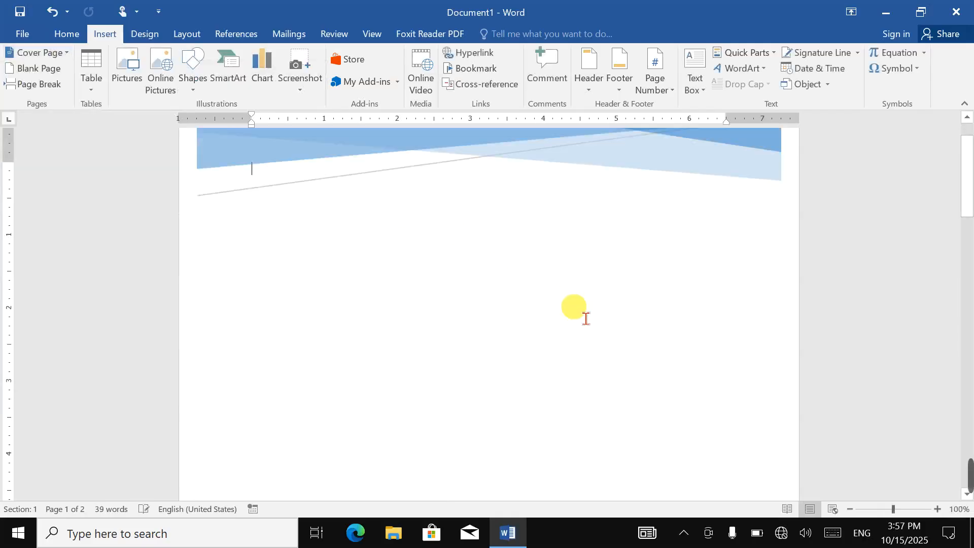
pyautogui.scroll(-9, 586, 318)
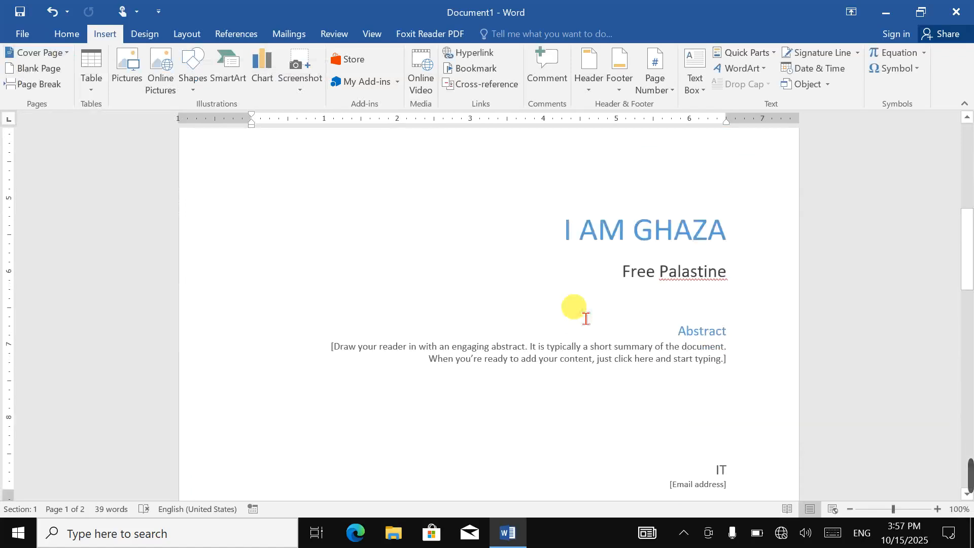
pyautogui.scroll(-3, 586, 309)
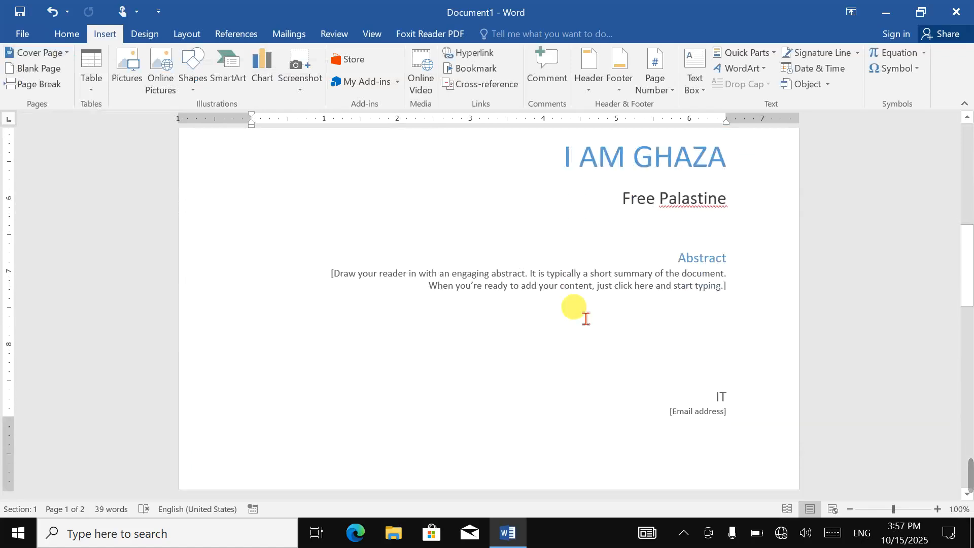
pyautogui.click(707, 412)
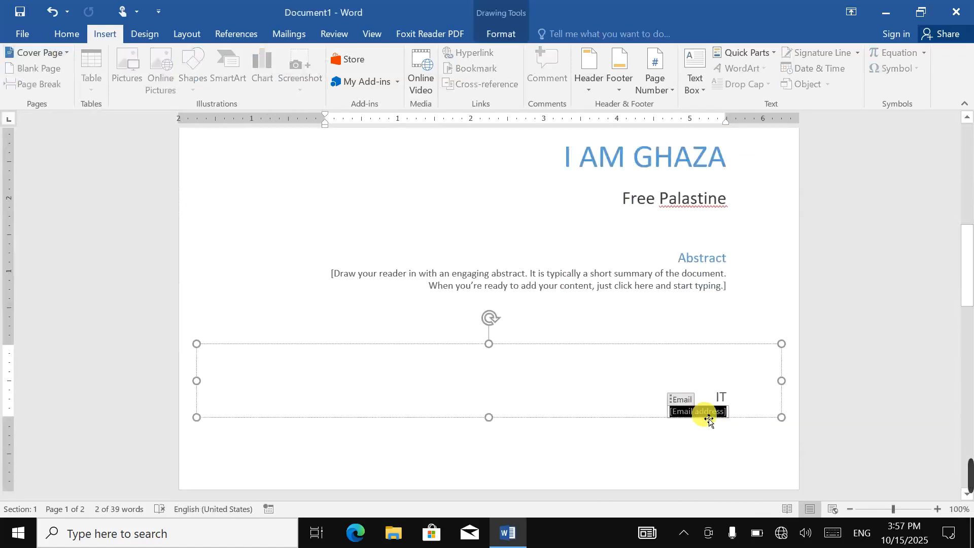
pyautogui.click(693, 283)
pyautogui.scroll(-6, 659, 303)
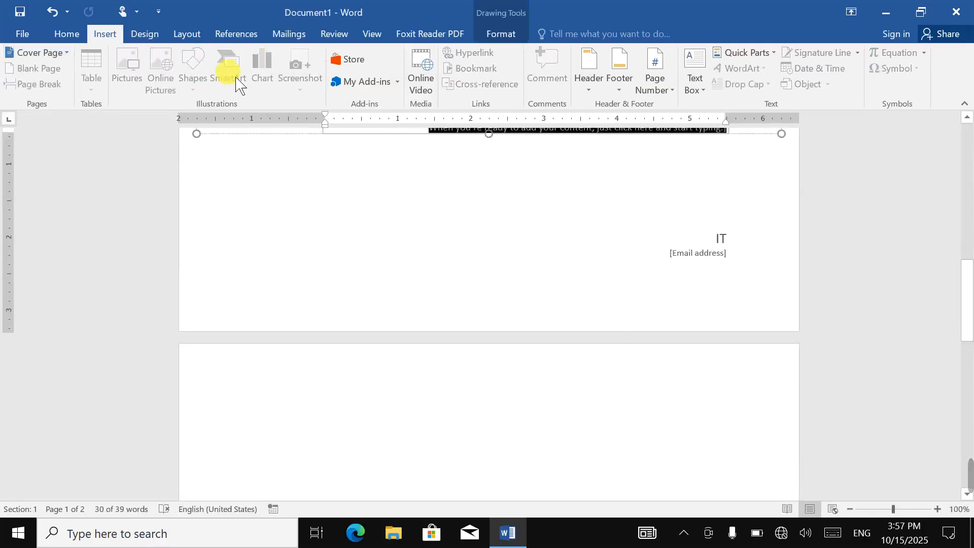
# Browse the built-in cover page designs and replace the current cover page with the Integral design.
pyautogui.click(65, 54)
pyautogui.scroll(-10, 201, 212)
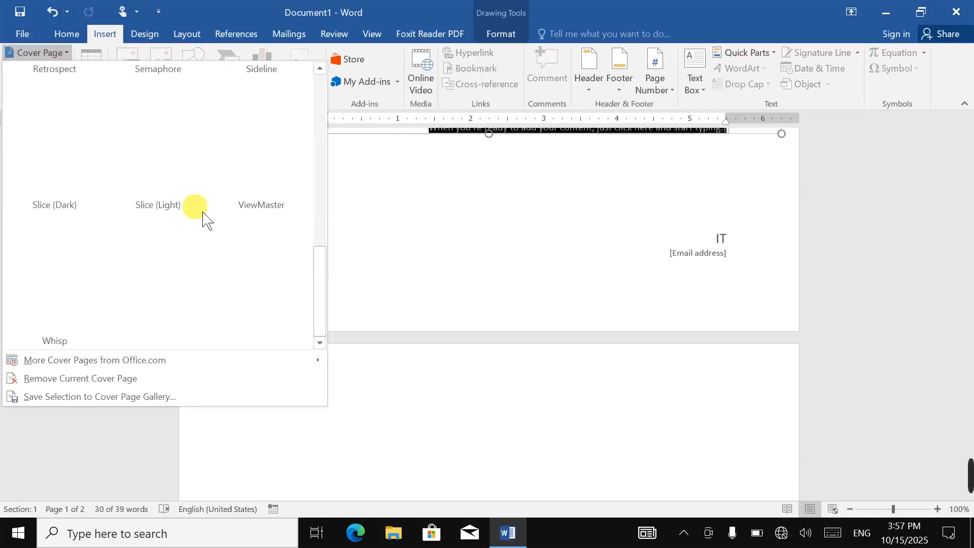
pyautogui.scroll(10, 203, 215)
pyautogui.scroll(-1, 203, 216)
pyautogui.scroll(1, 198, 210)
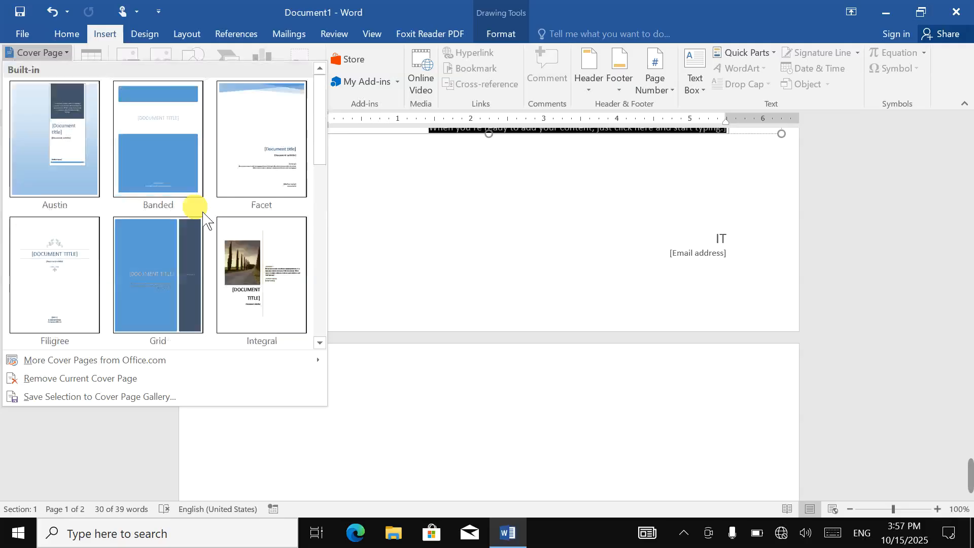
pyautogui.scroll(-1, 278, 247)
pyautogui.click(261, 147)
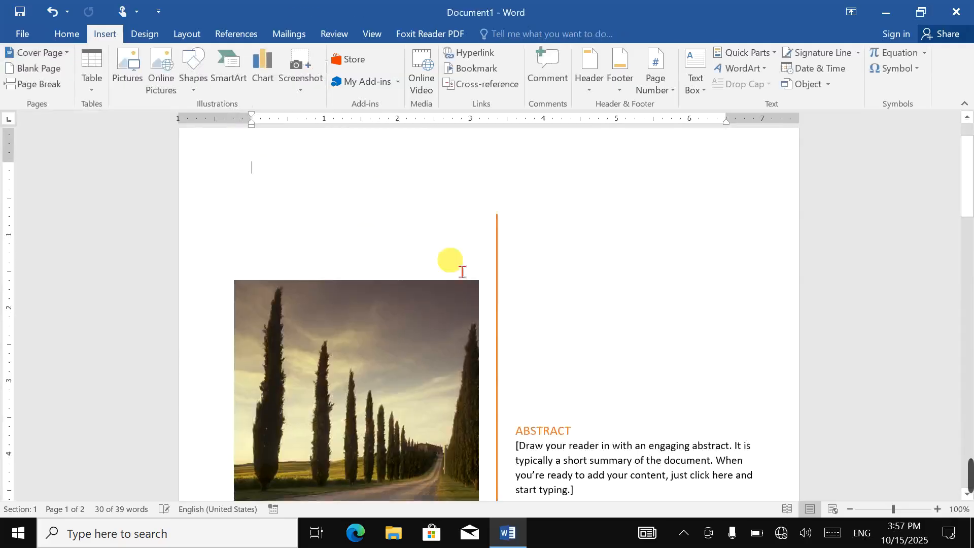
pyautogui.scroll(-5, 452, 259)
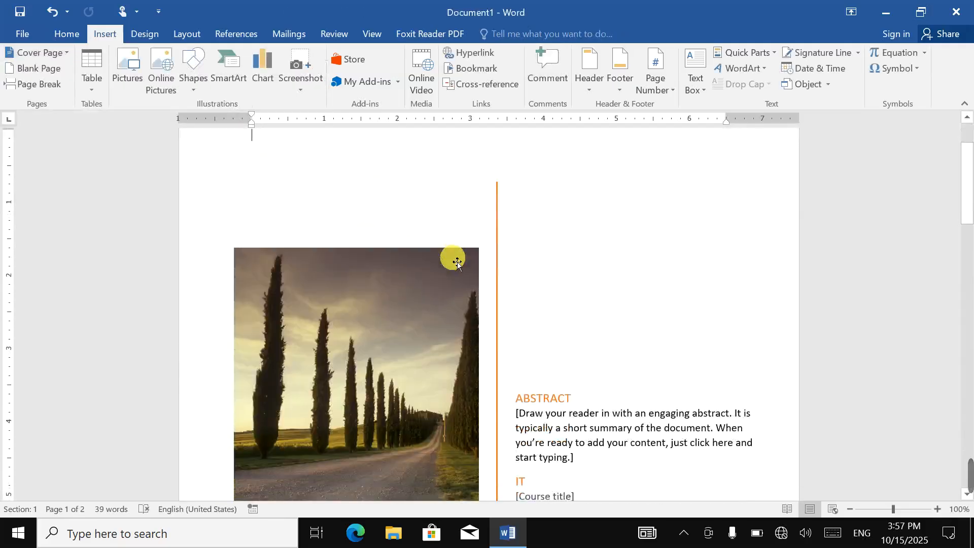
# Select the cover page's tree-lined road picture and look through its picture formatting and table layout commands.
pyautogui.click(408, 263)
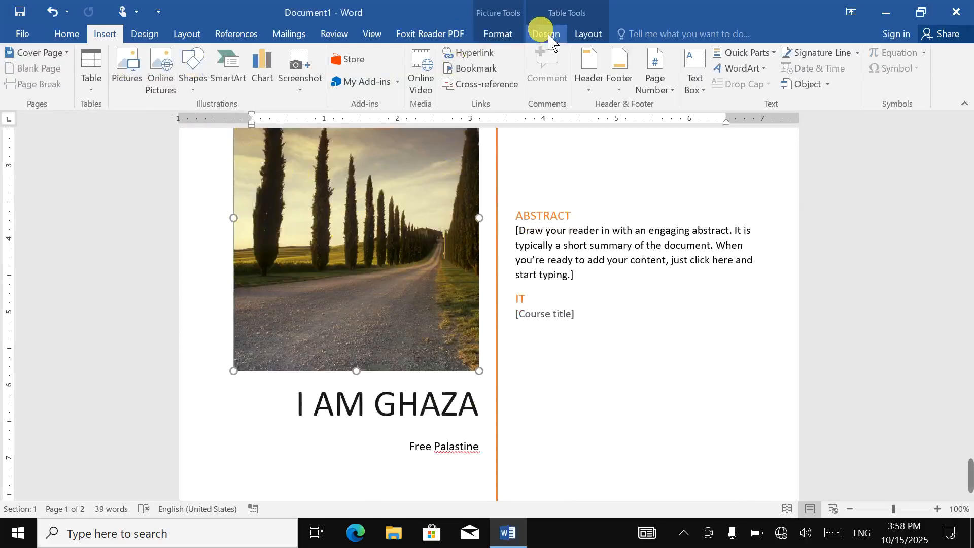
pyautogui.click(516, 32)
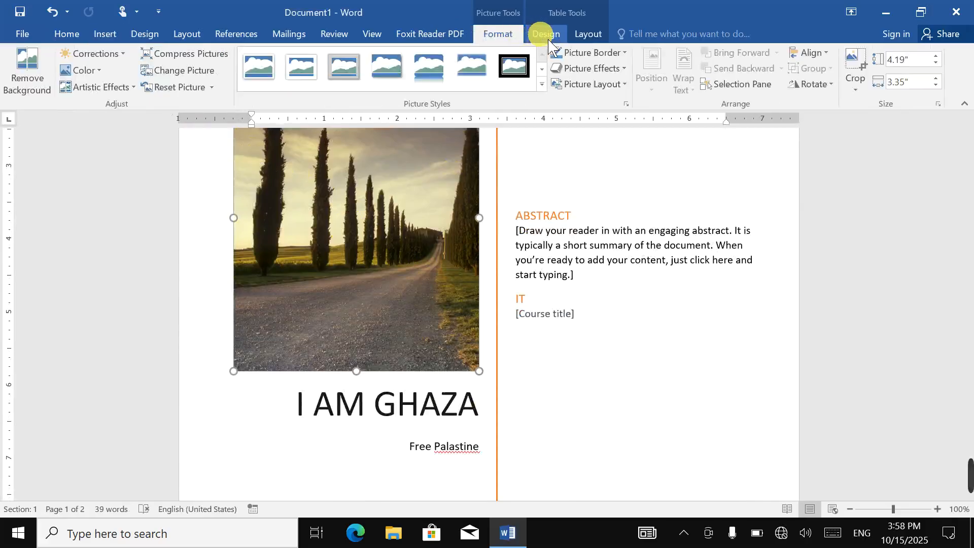
pyautogui.click(544, 34)
pyautogui.click(587, 33)
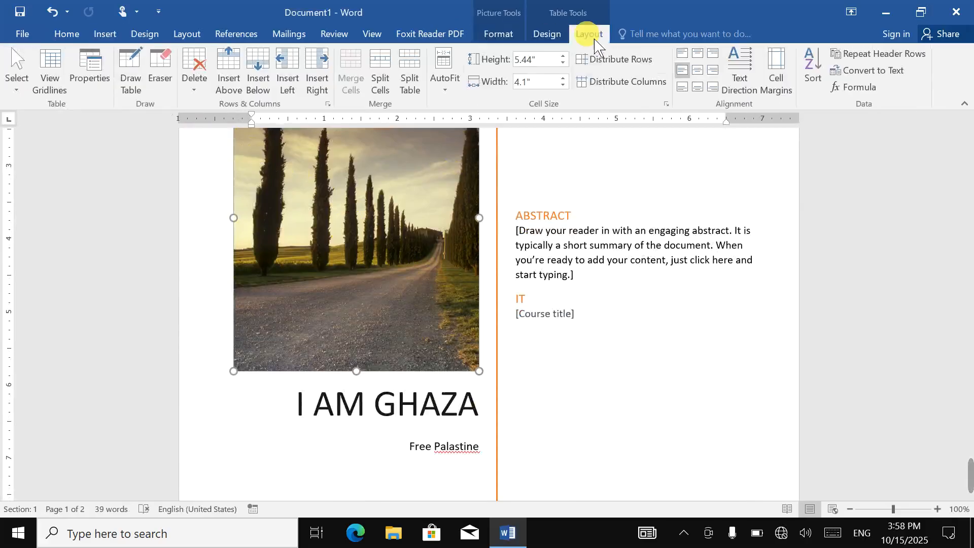
pyautogui.click(511, 39)
pyautogui.click(355, 179)
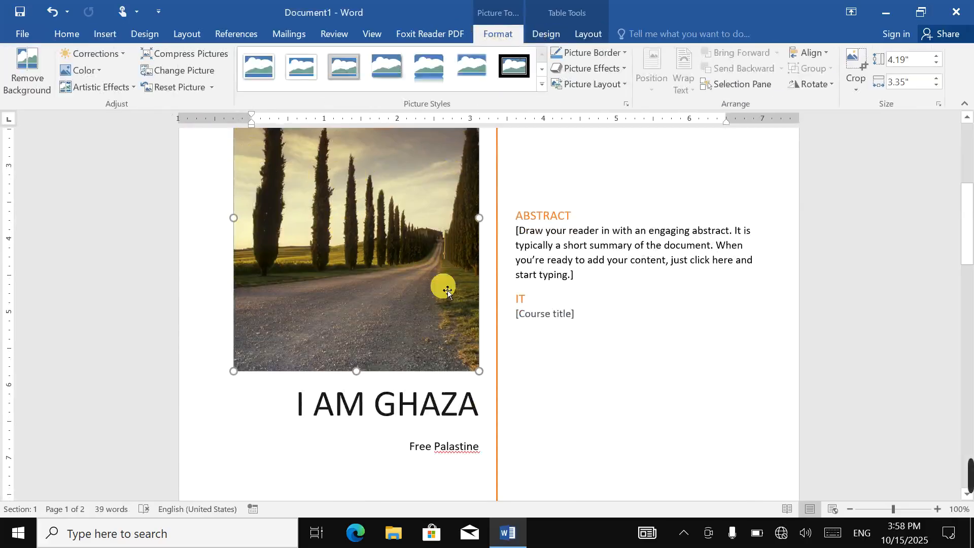
# Change the cover page's road picture offline to IMG_1969 from the Camera Second Day Pic folder in My Pic on Local Drive (E:).
pyautogui.click(190, 70)
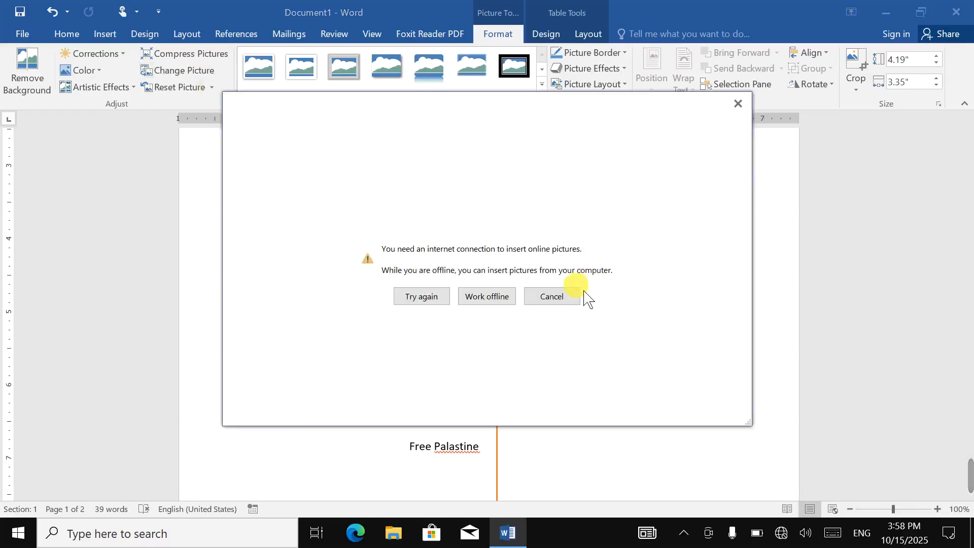
pyautogui.click(508, 296)
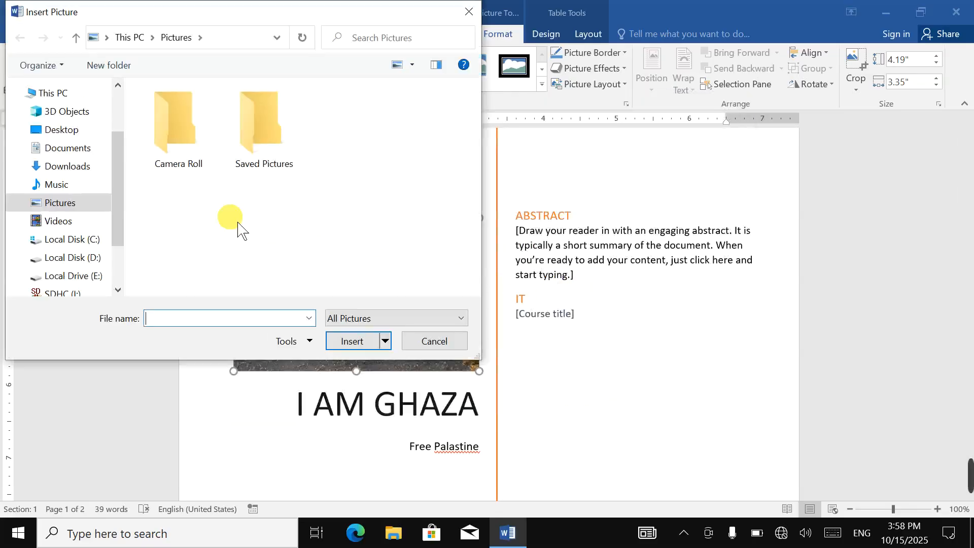
pyautogui.click(77, 257)
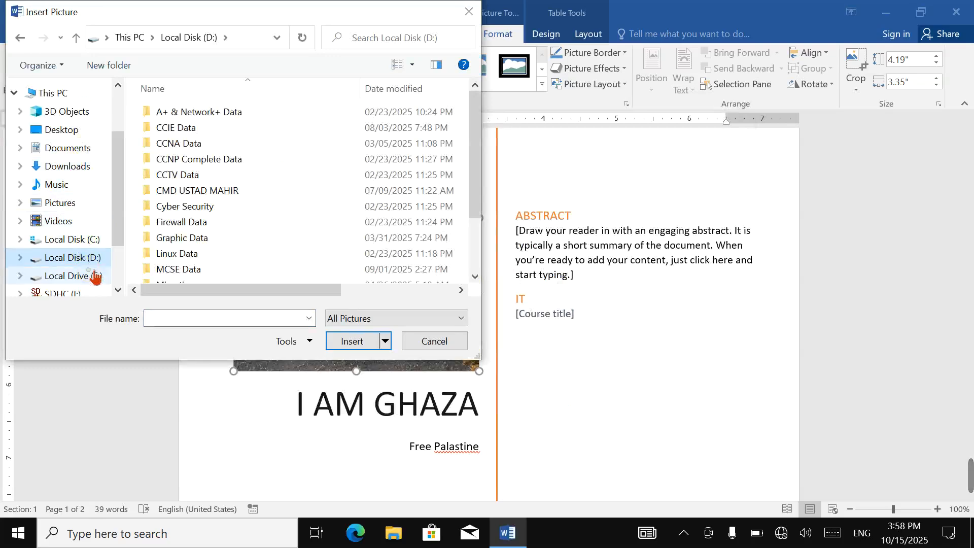
pyautogui.click(95, 277)
pyautogui.click(231, 175)
pyautogui.scroll(-5, 237, 181)
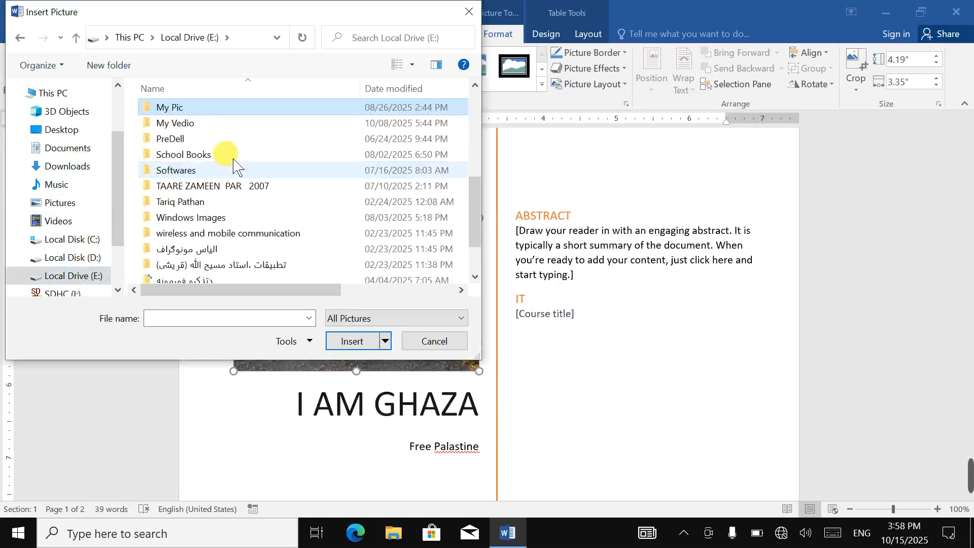
pyautogui.doubleClick(235, 118)
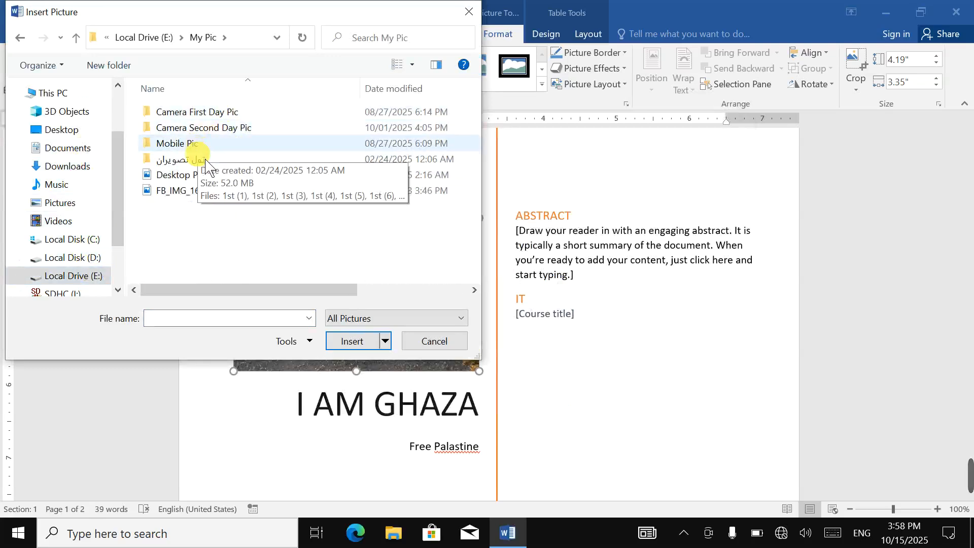
pyautogui.click(213, 127)
pyautogui.doubleClick(219, 130)
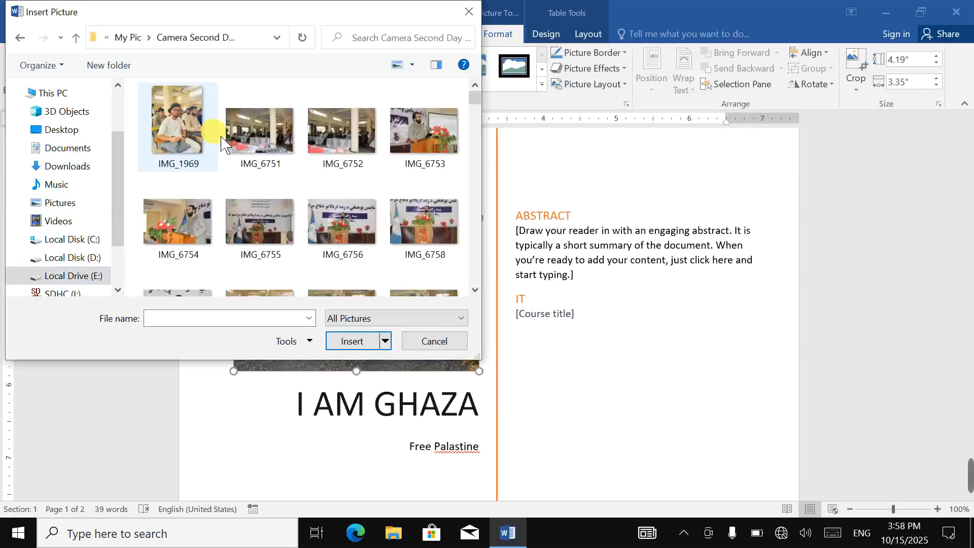
pyautogui.doubleClick(178, 133)
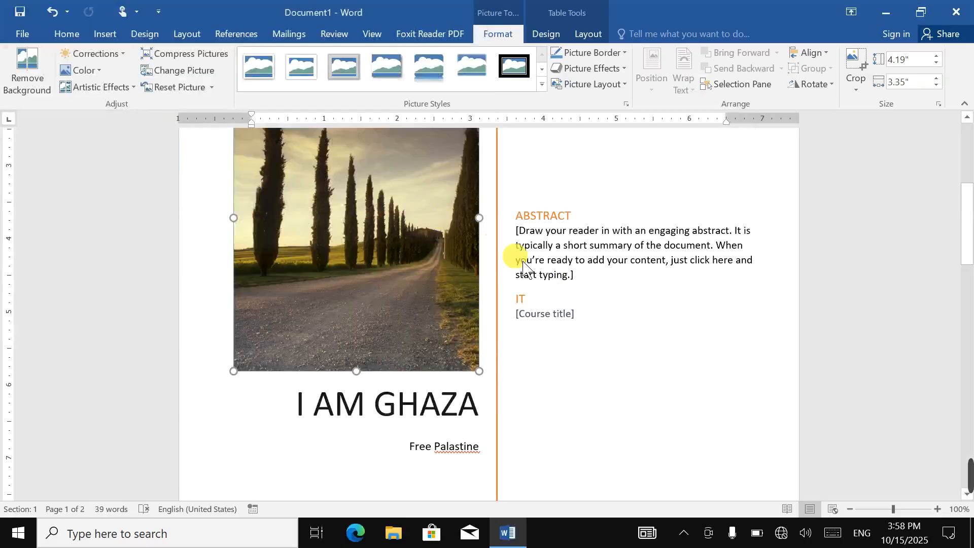
pyautogui.scroll(2, 614, 276)
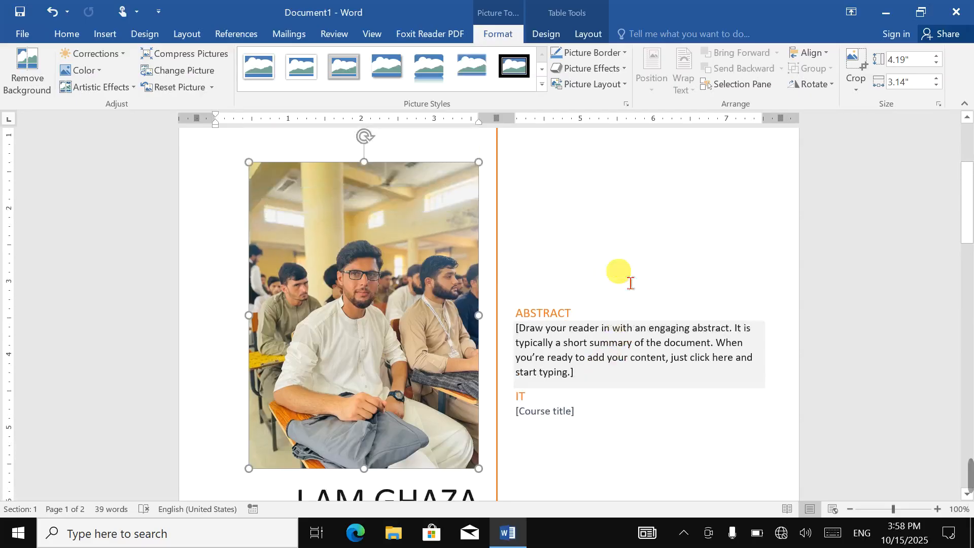
pyautogui.scroll(-2, 624, 278)
pyautogui.scroll(-5, 631, 281)
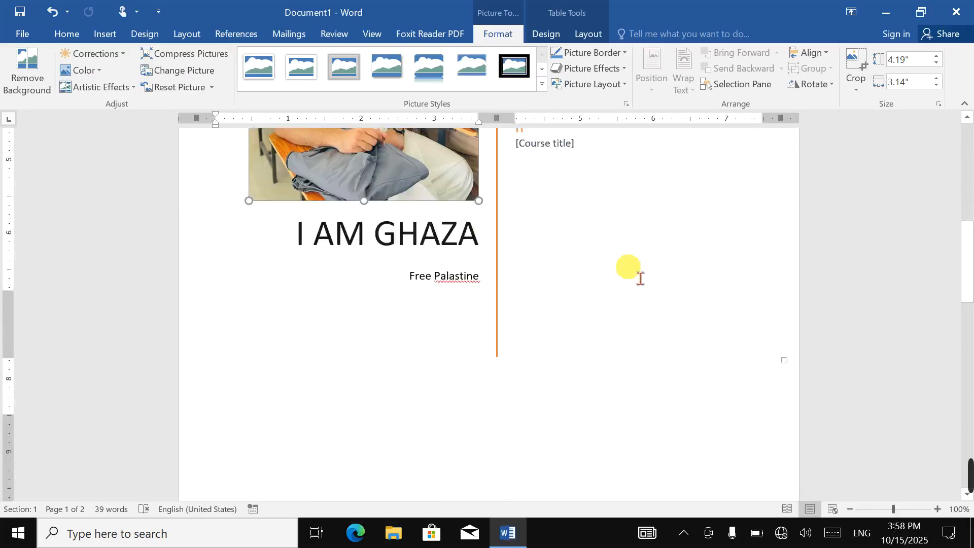
pyautogui.scroll(2, 631, 274)
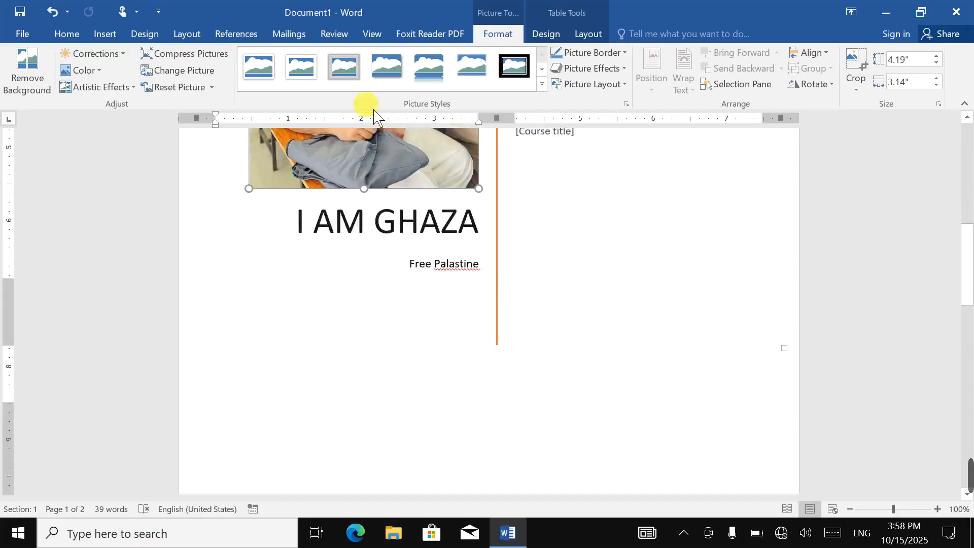
# Replace the cover page with the built-in Slice (Dark) design and check its title and subtitle at 80% zoom.
pyautogui.click(67, 34)
pyautogui.click(105, 34)
pyautogui.click(37, 53)
pyautogui.scroll(-5, 167, 193)
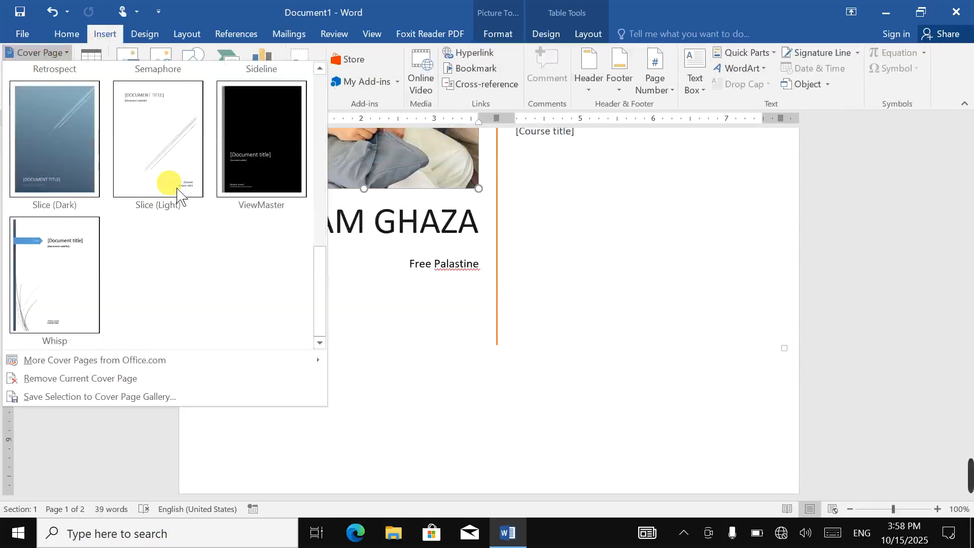
pyautogui.scroll(3, 177, 190)
pyautogui.scroll(-3, 176, 203)
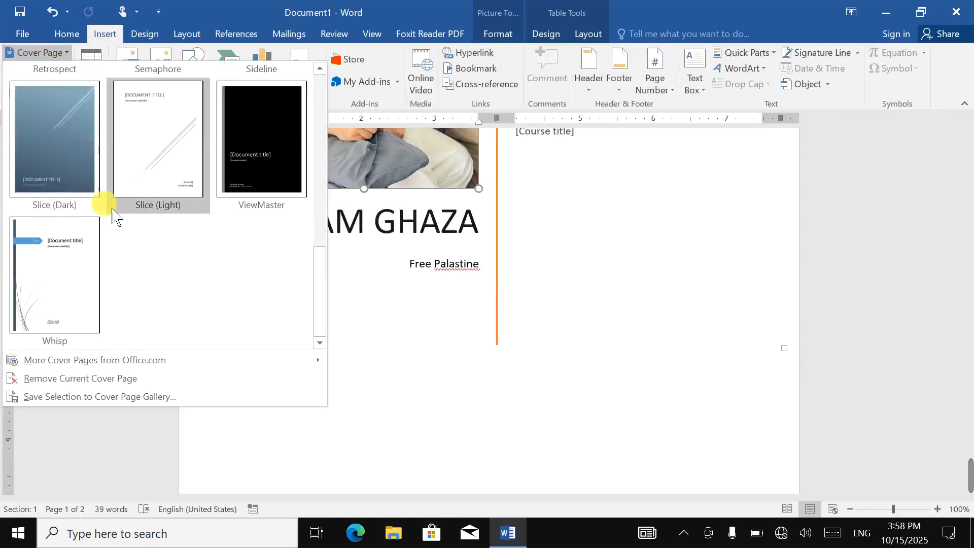
pyautogui.click(172, 177)
pyautogui.scroll(-5, 569, 288)
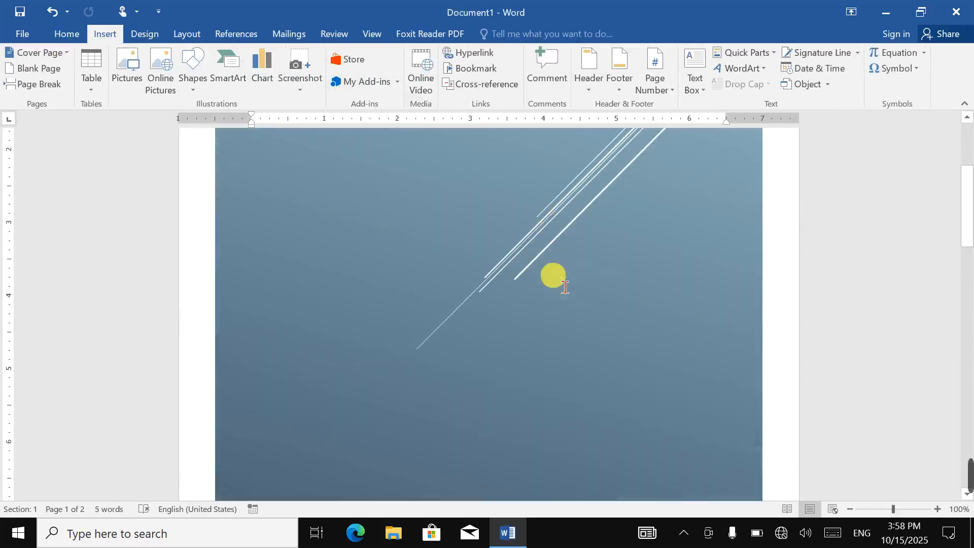
pyautogui.keyDown('ctrl'); pyautogui.scroll(-7, 563, 284); pyautogui.keyUp('ctrl')
pyautogui.keyDown('ctrl'); pyautogui.scroll(5, 558, 284); pyautogui.keyUp('ctrl')
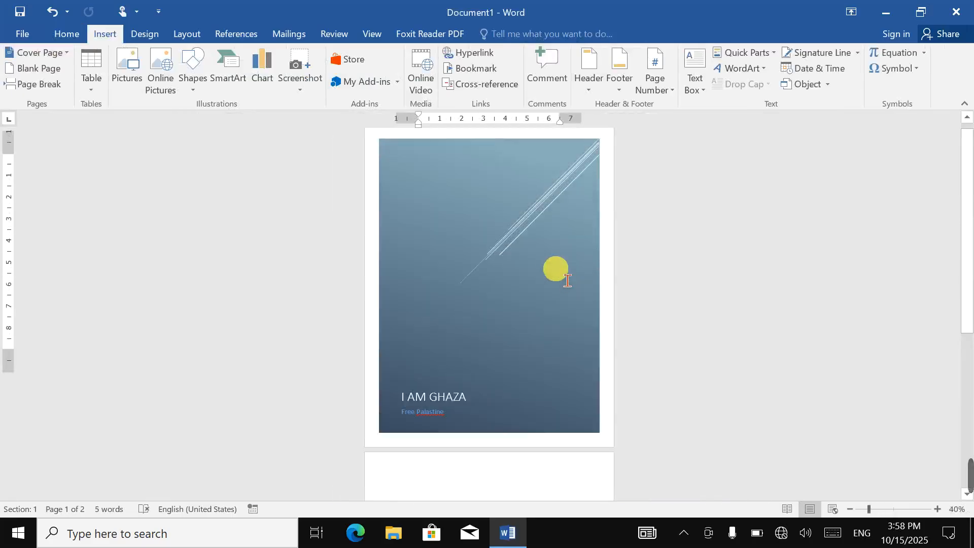
pyautogui.scroll(-5, 538, 309)
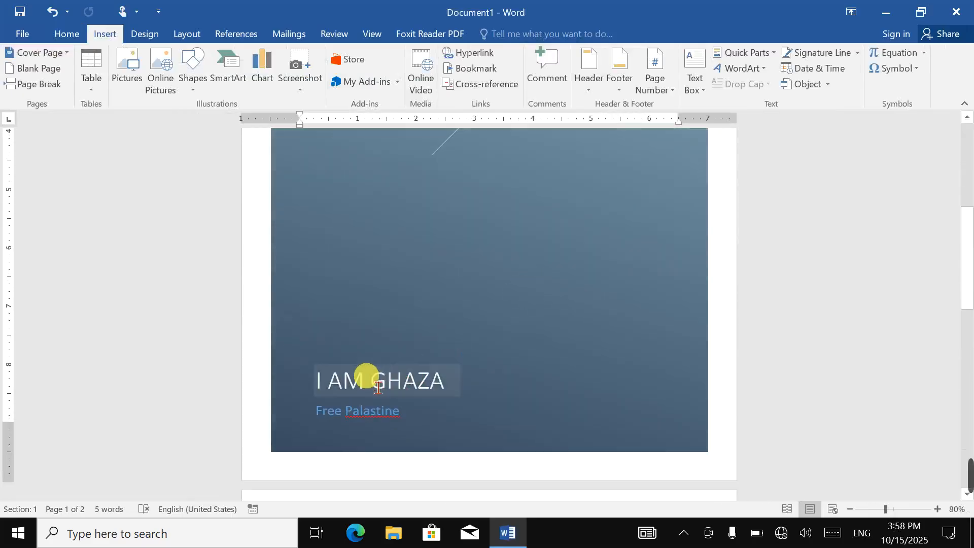
# Correct the subtitle's misspelled word to Palestine and replace the cover page with the built-in ViewMaster design.
pyautogui.rightClick(382, 415)
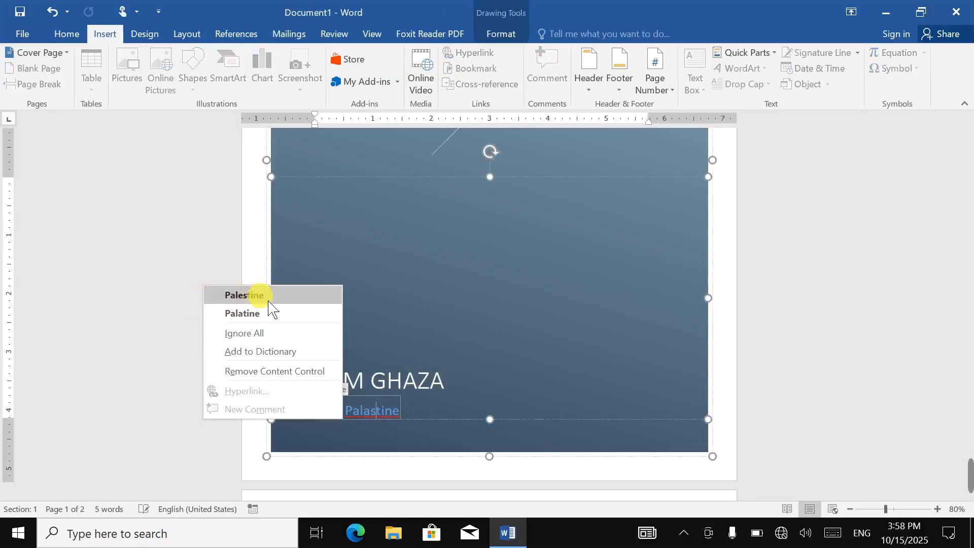
pyautogui.click(270, 296)
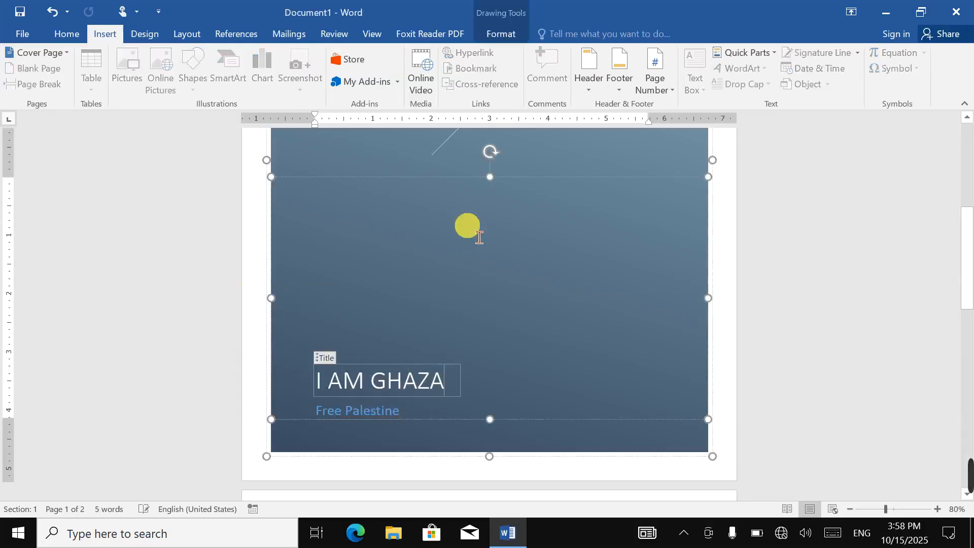
pyautogui.click(36, 53)
pyautogui.scroll(-5, 218, 269)
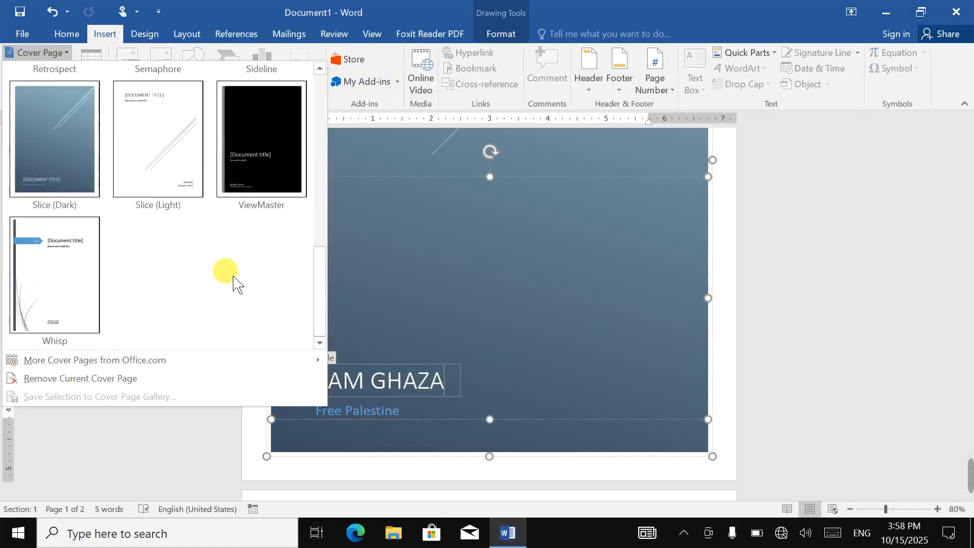
pyautogui.click(292, 167)
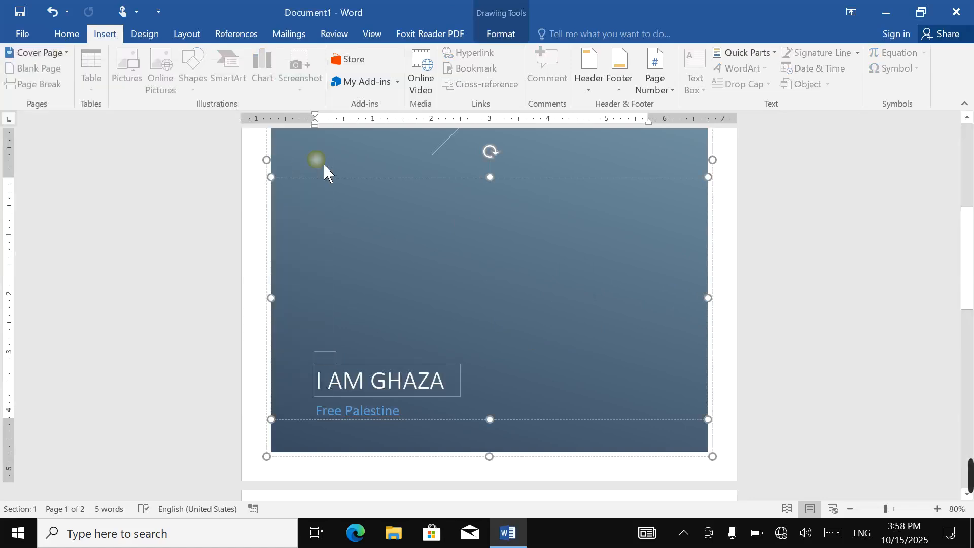
pyautogui.scroll(-5, 521, 270)
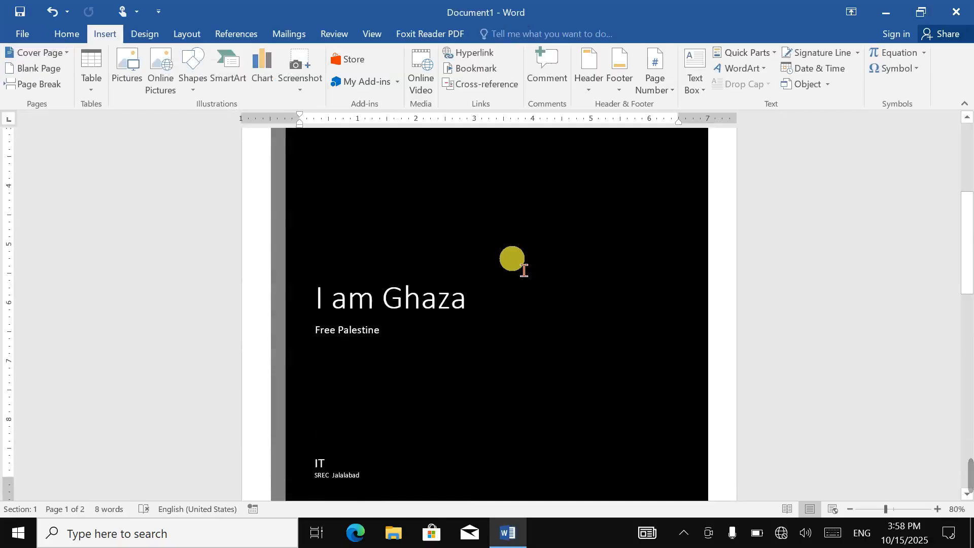
pyautogui.scroll(-2, 523, 269)
pyautogui.scroll(4, 522, 268)
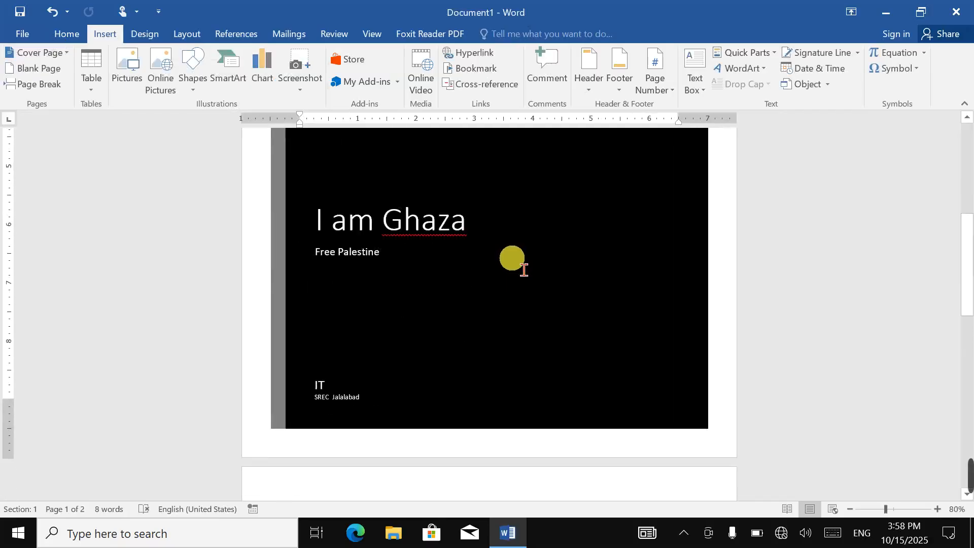
# Correct the misspelled word Ghaza in the cover page title to Gaza and deselect the title.
pyautogui.rightClick(403, 181)
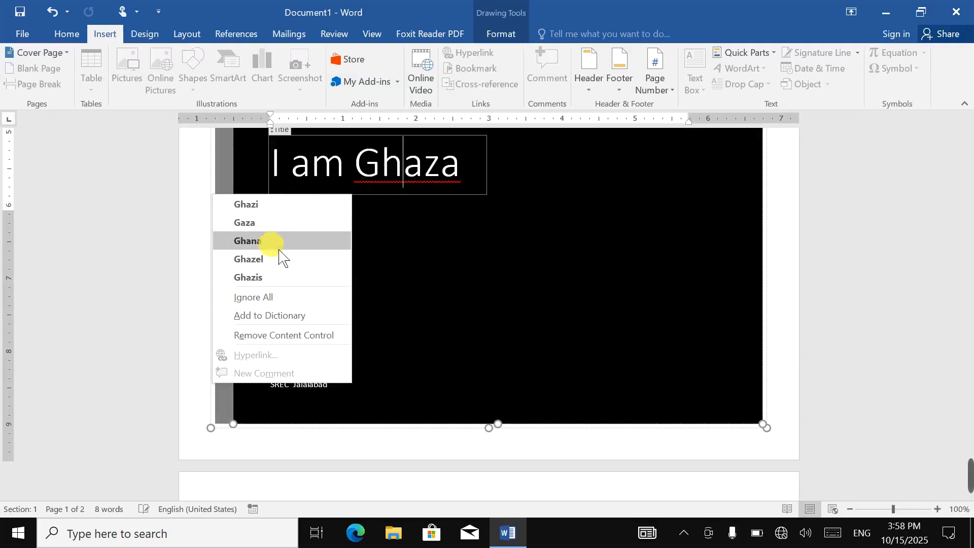
pyautogui.click(267, 223)
pyautogui.scroll(10, 530, 251)
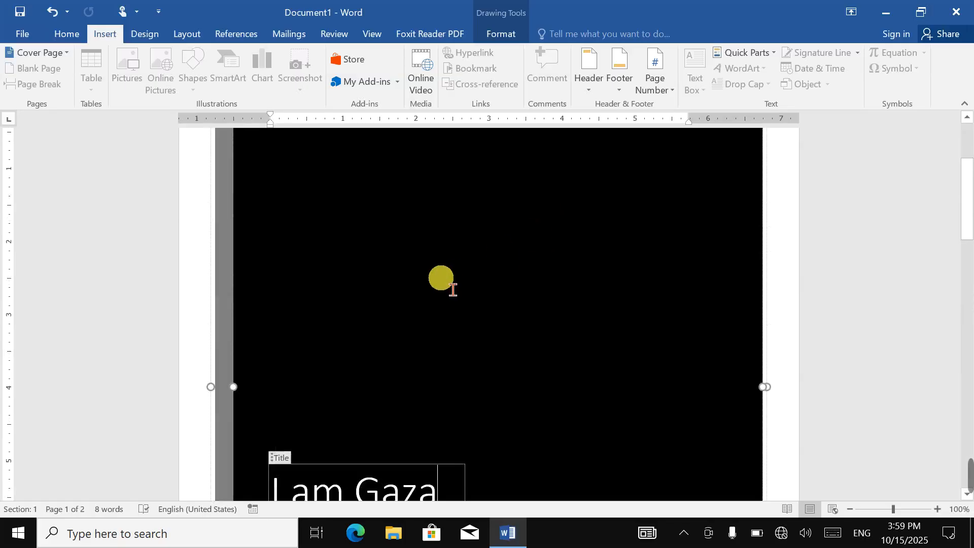
pyautogui.scroll(-4, 444, 281)
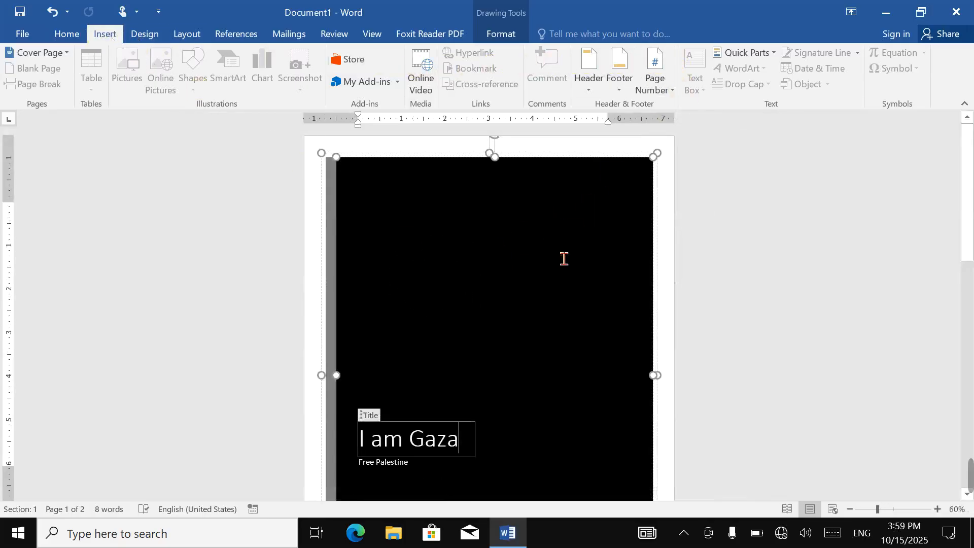
pyautogui.click(762, 237)
pyautogui.click(598, 237)
pyautogui.click(756, 279)
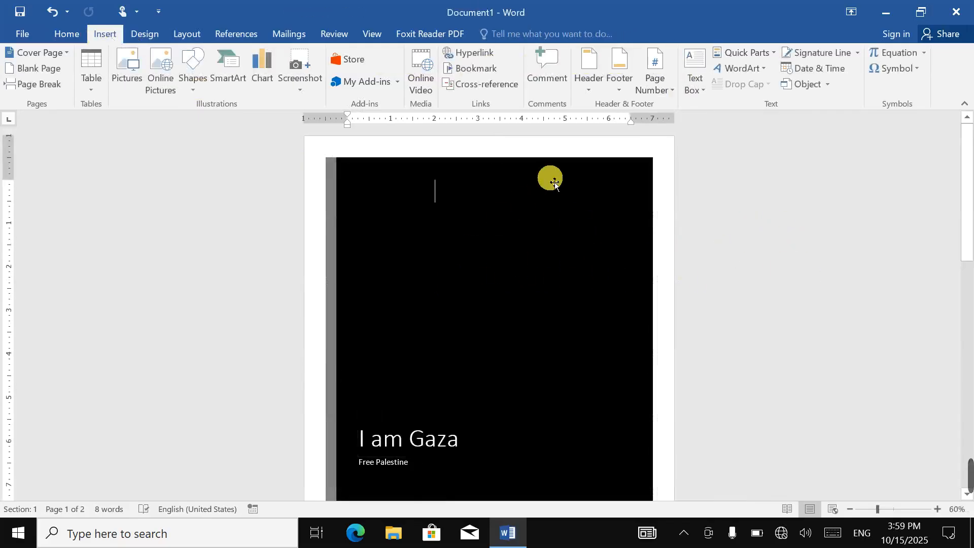
# Draw a text box about 1.45" high and 3.77" wide on the black area above the title.
pyautogui.click(695, 81)
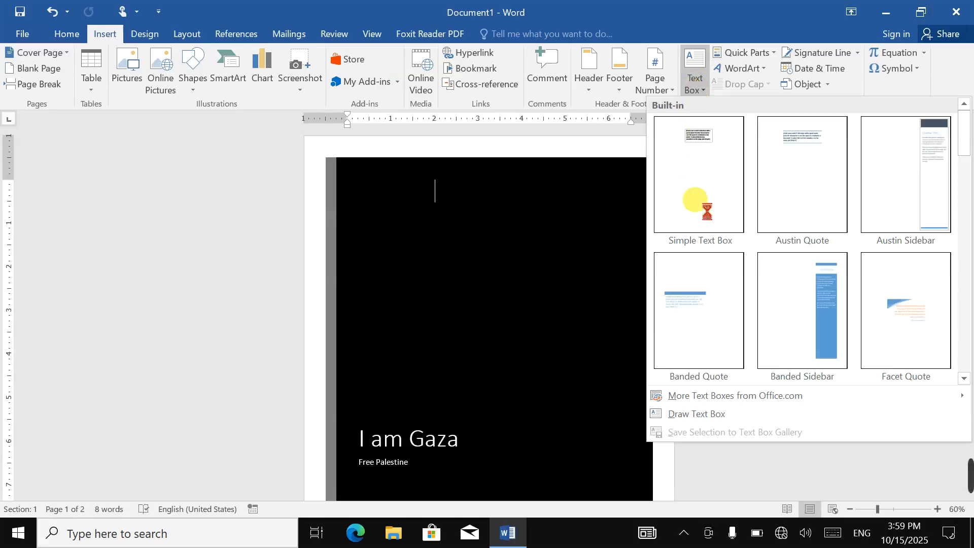
pyautogui.click(678, 414)
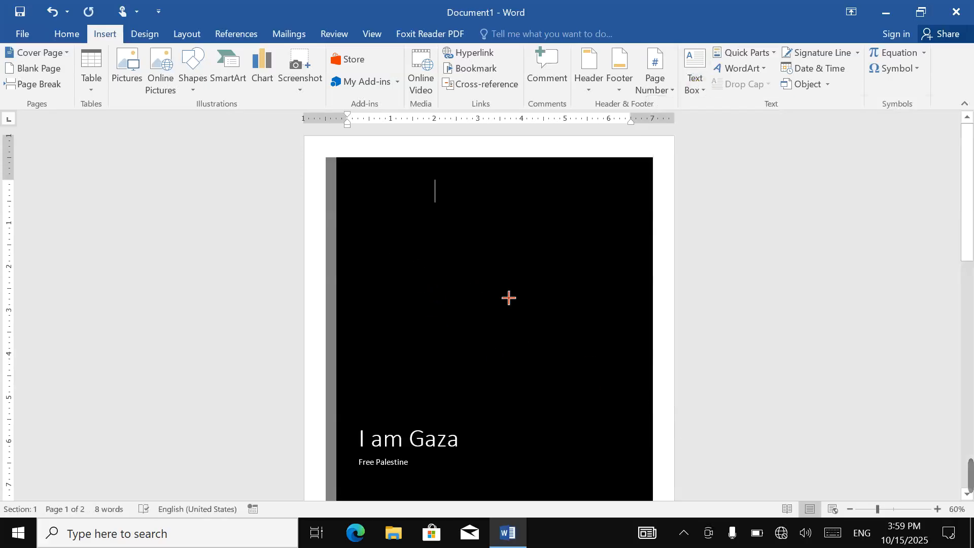
pyautogui.moveTo(403, 257); pyautogui.dragTo(568, 321)
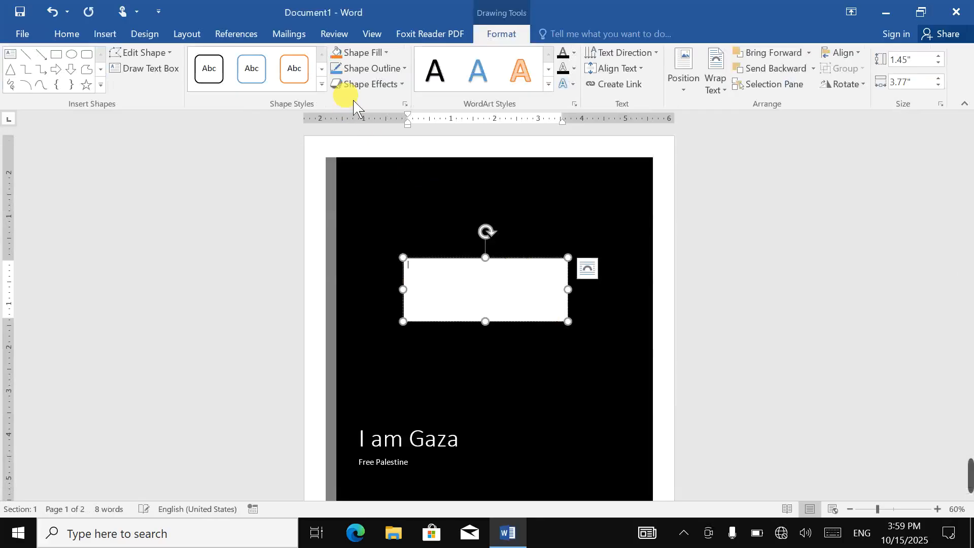
# Remove the fill and the outline of the new text box.
pyautogui.click(378, 53)
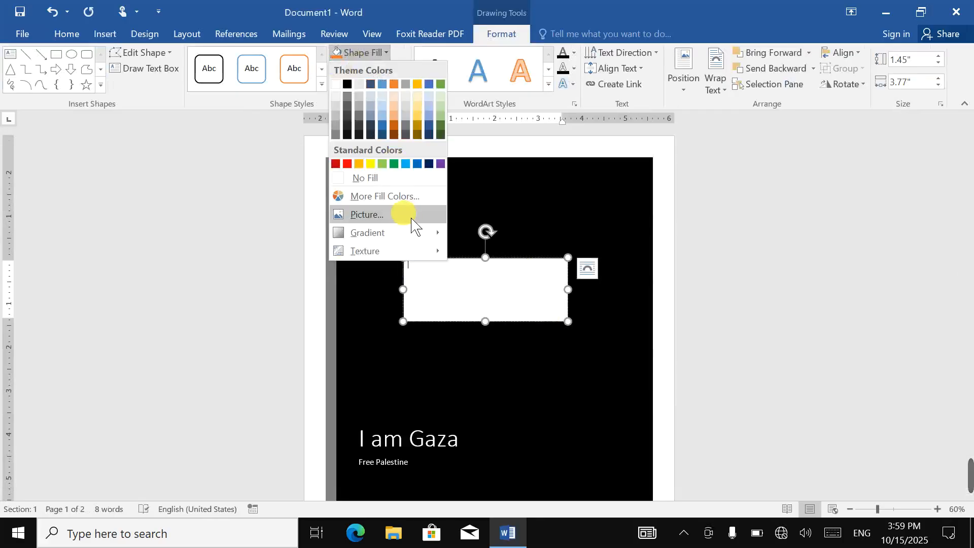
pyautogui.click(378, 178)
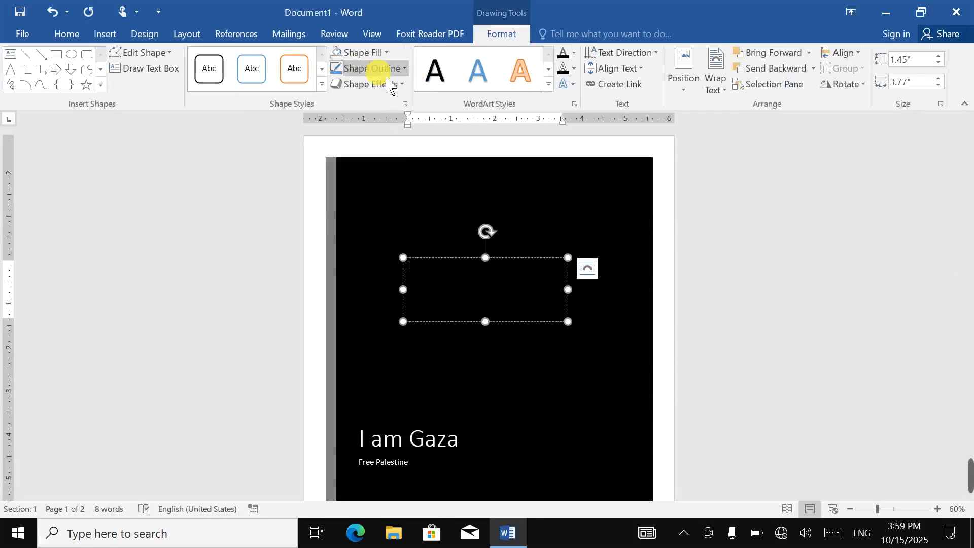
pyautogui.click(378, 68)
pyautogui.click(360, 193)
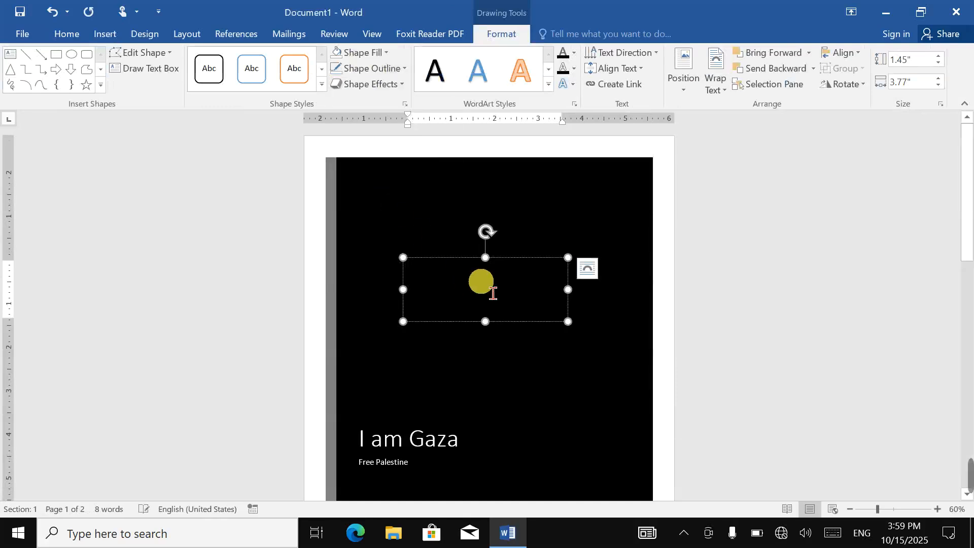
# Enter the engineer's name in the text box, leaving the font settings as they are.
pyautogui.hotkey('ctrl', 'd')
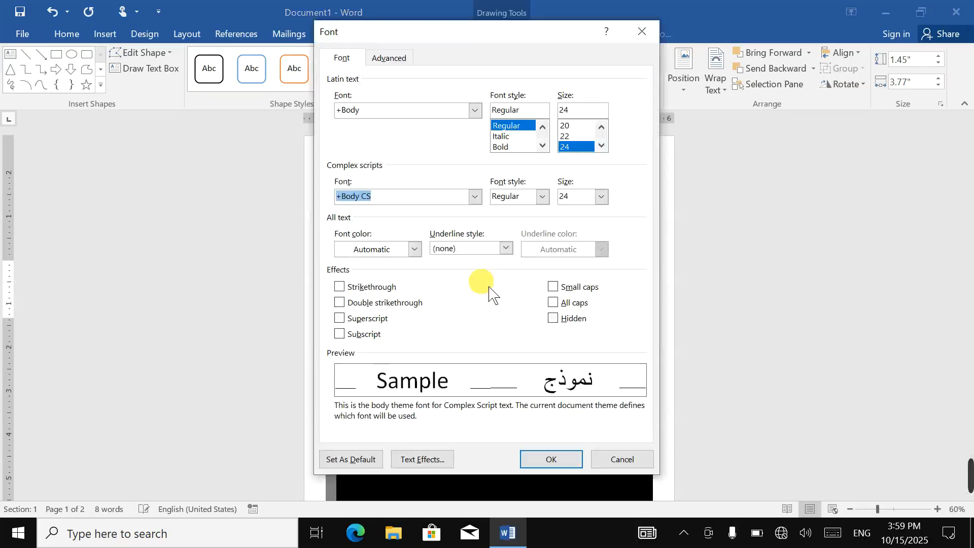
pyautogui.click(642, 31)
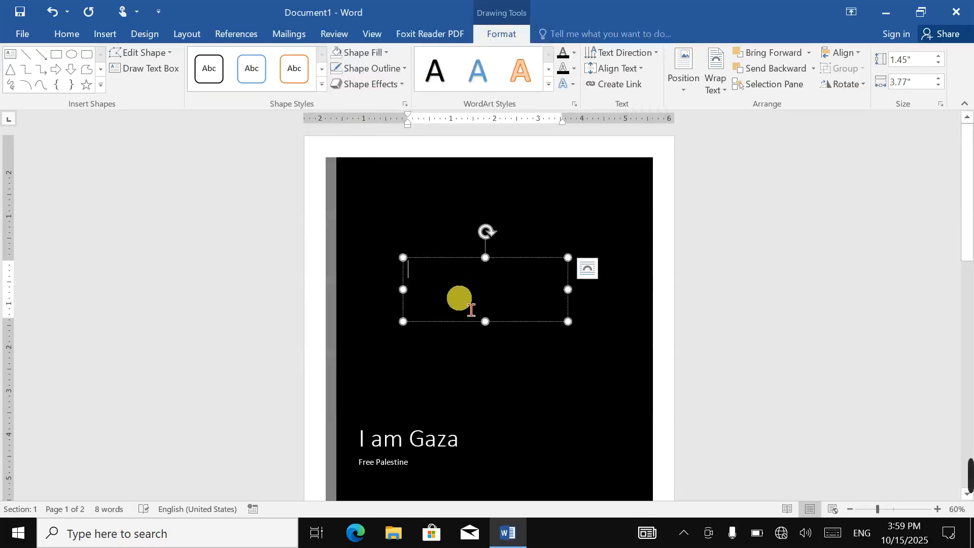
pyautogui.write('T')
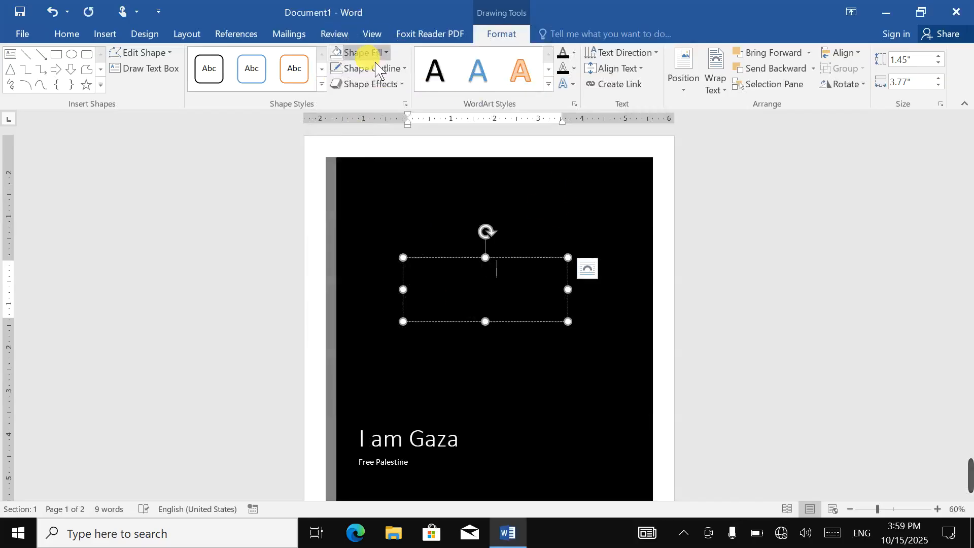
# Select all the text in the text box and set its font color to white.
pyautogui.hotkey('ctrl', 'a')
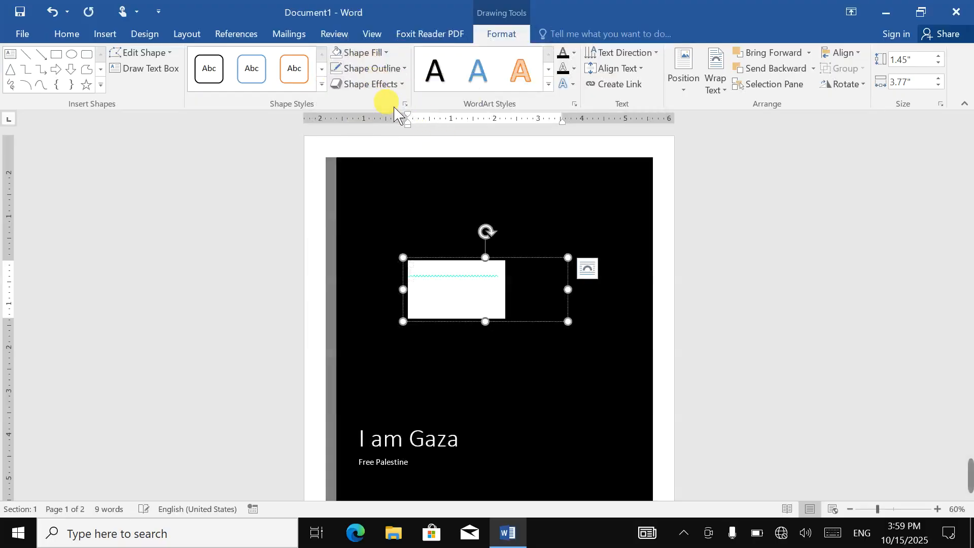
pyautogui.click(85, 35)
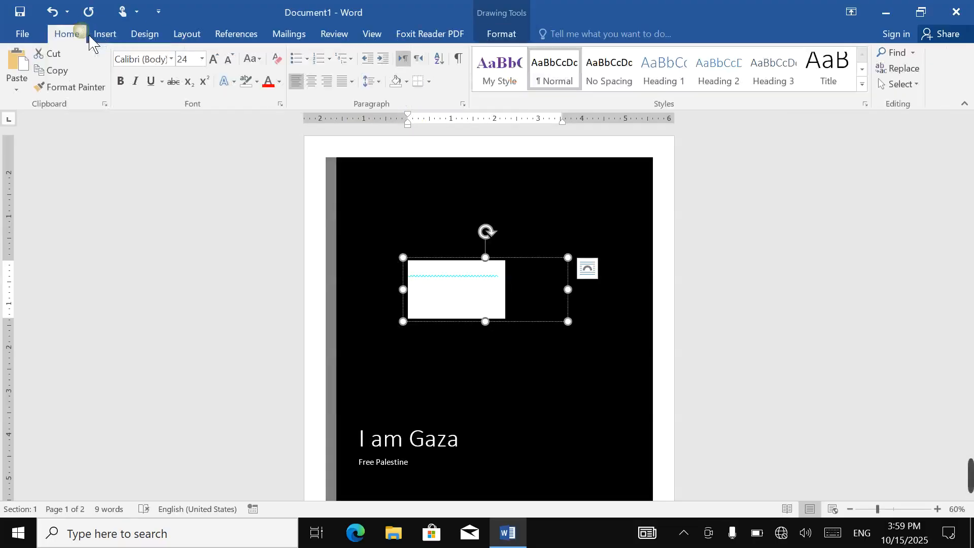
pyautogui.click(280, 81)
pyautogui.click(268, 129)
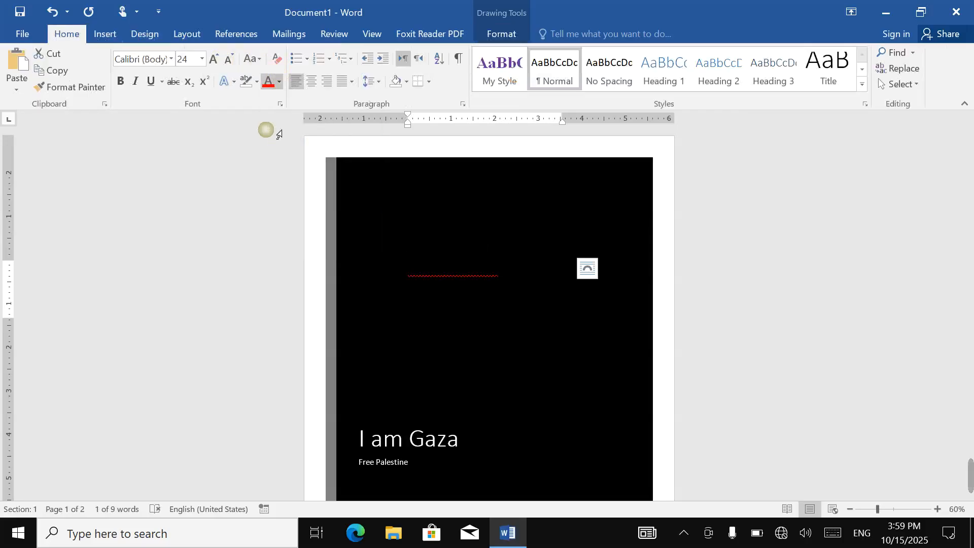
pyautogui.click(530, 324)
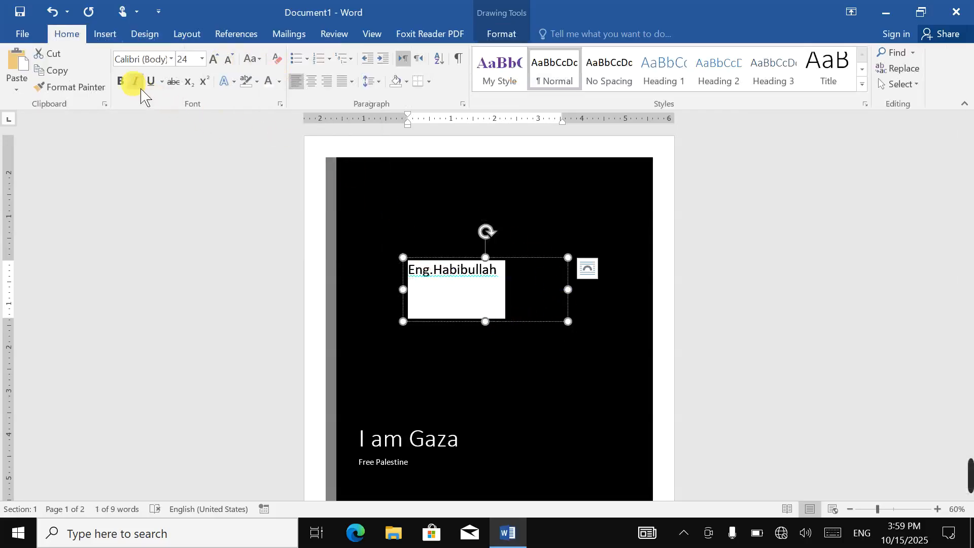
# Make the name in the text box bold and set its font size to 36.
pyautogui.click(121, 81)
pyautogui.click(215, 59)
pyautogui.click(215, 58)
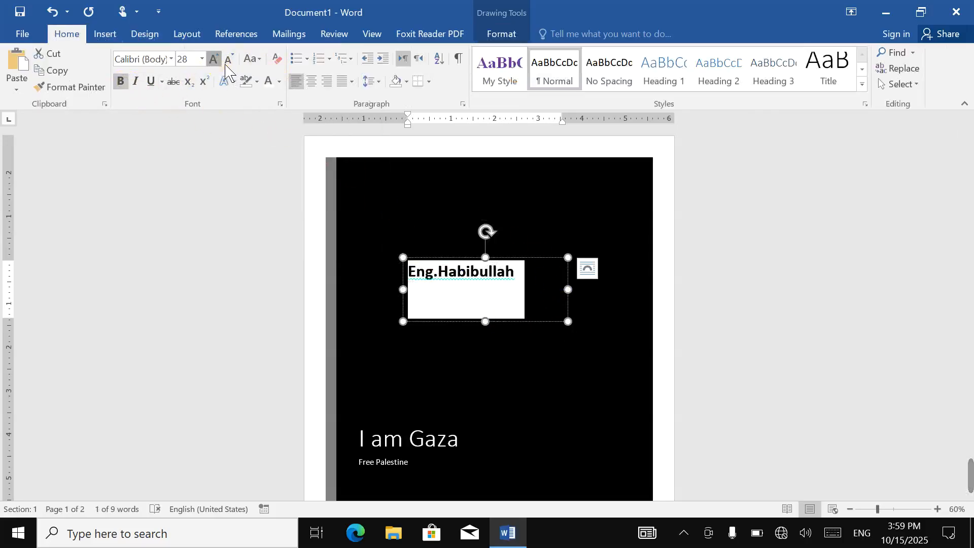
pyautogui.click(215, 59)
pyautogui.click(215, 59)
pyautogui.click(214, 59)
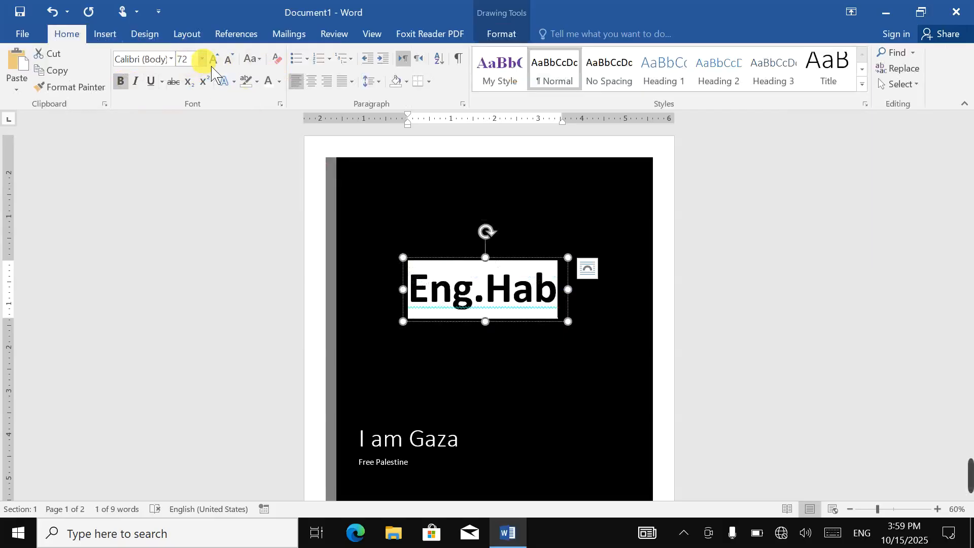
pyautogui.click(229, 61)
pyautogui.click(229, 61)
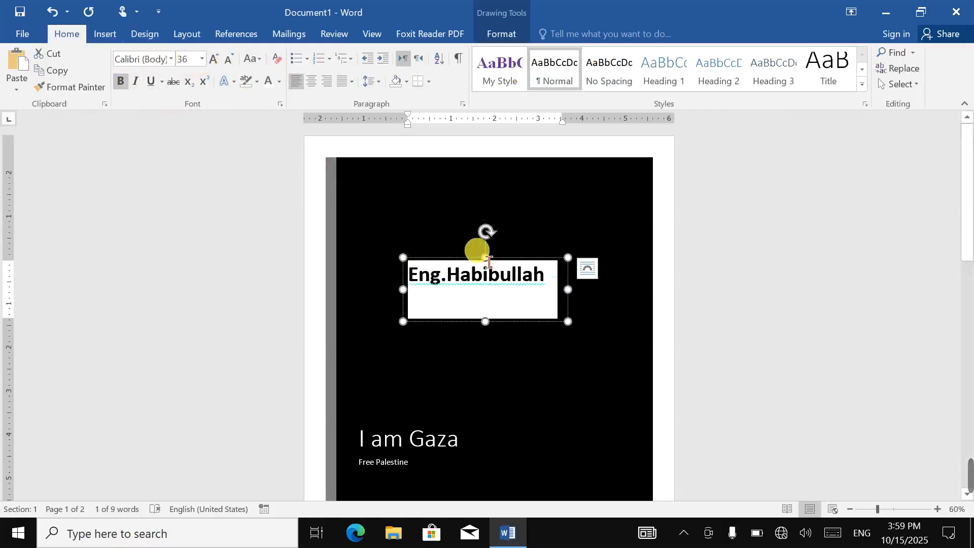
# Select everything on the cover page and check the cover page gallery for more designs from Office.com.
pyautogui.click(224, 300)
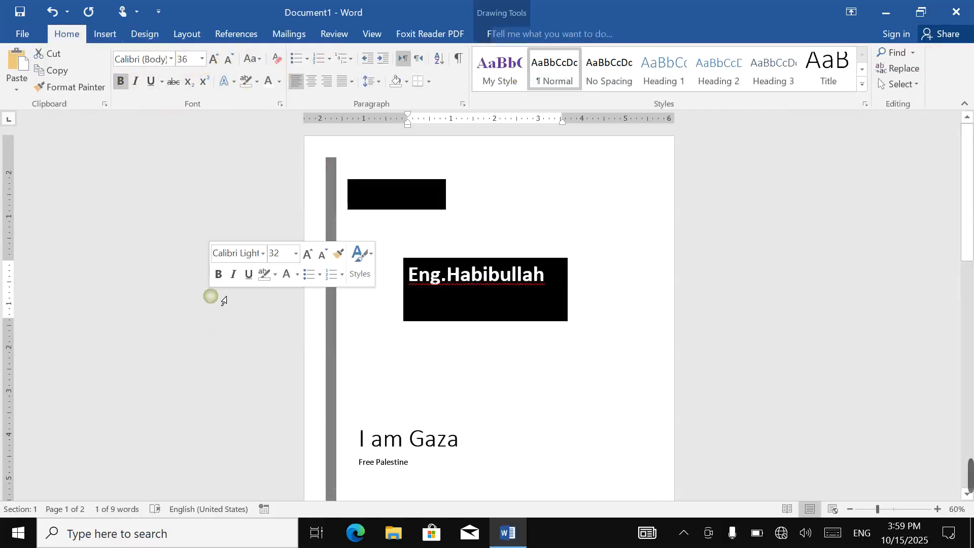
pyautogui.click(105, 34)
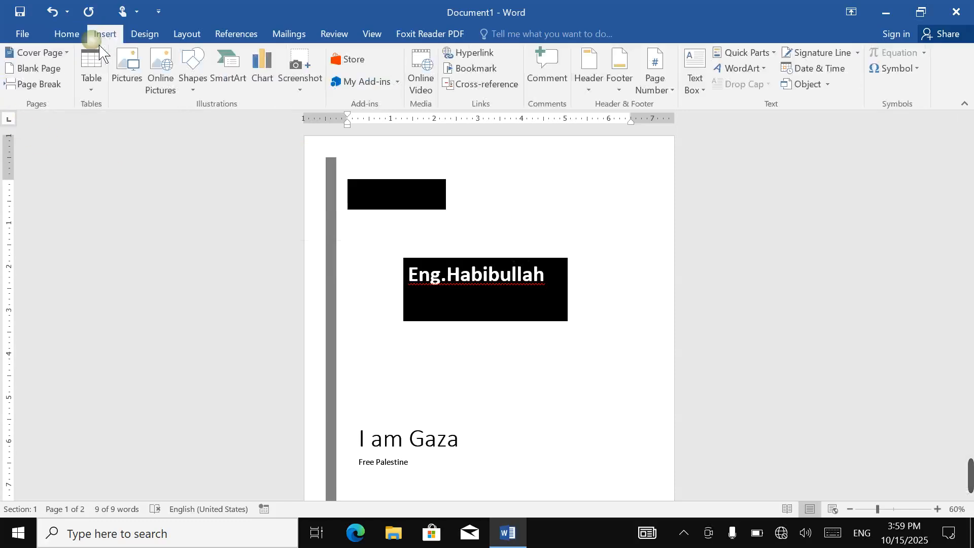
pyautogui.click(38, 52)
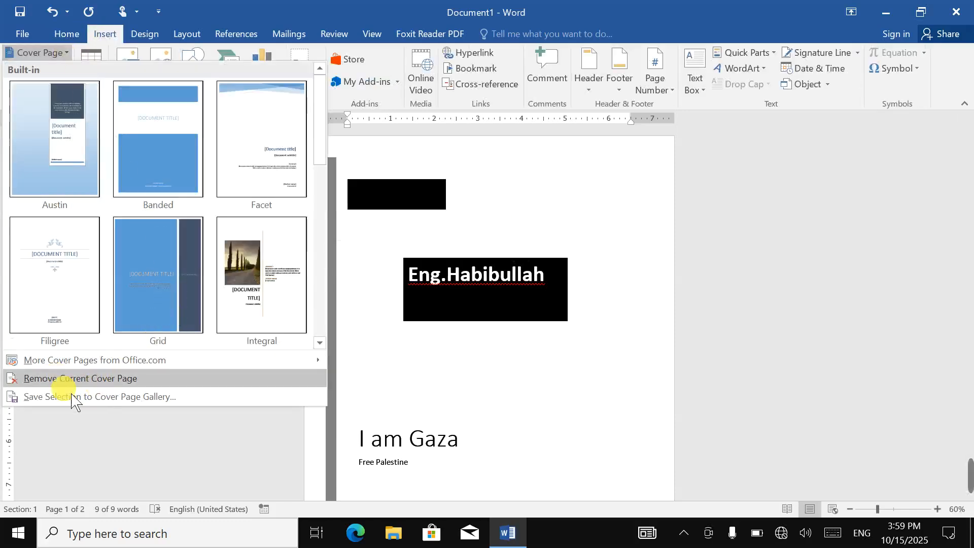
pyautogui.moveTo(47, 371)
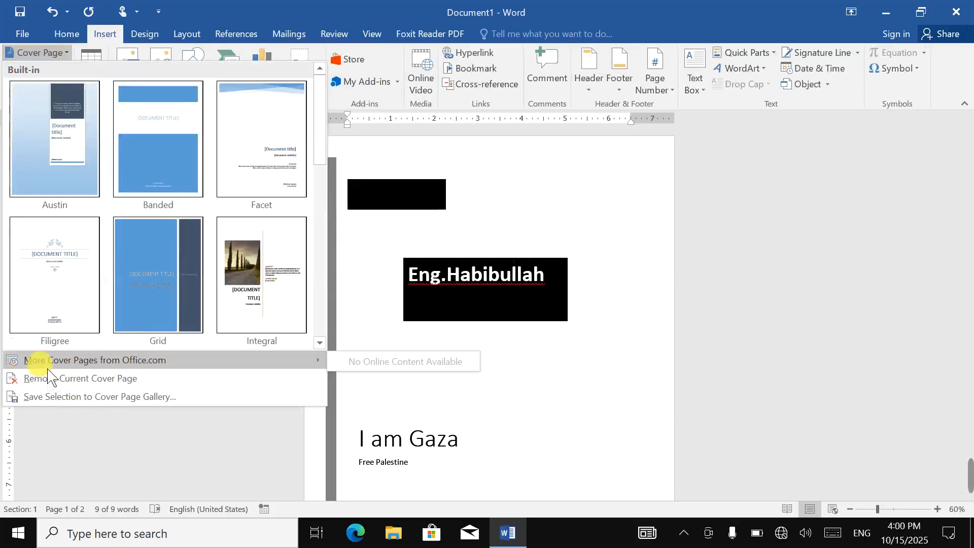
# Remove the current cover page, check the cover page gallery without a selection, and undo the removal.
pyautogui.click(66, 379)
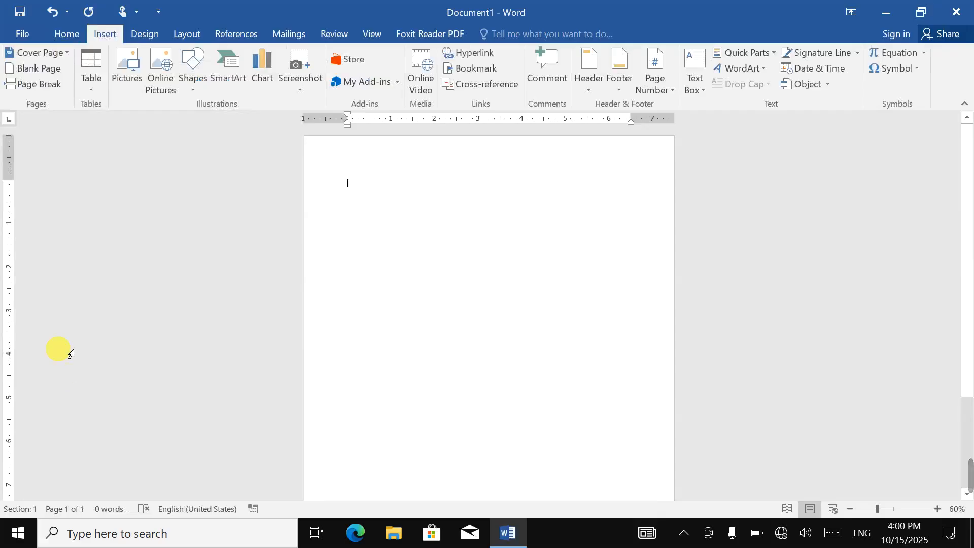
pyautogui.click(20, 53)
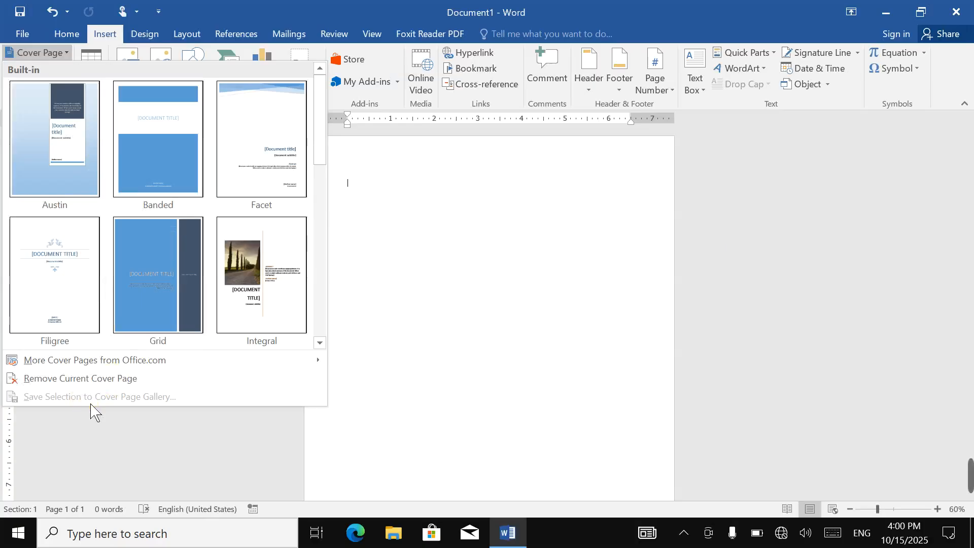
pyautogui.click(363, 375)
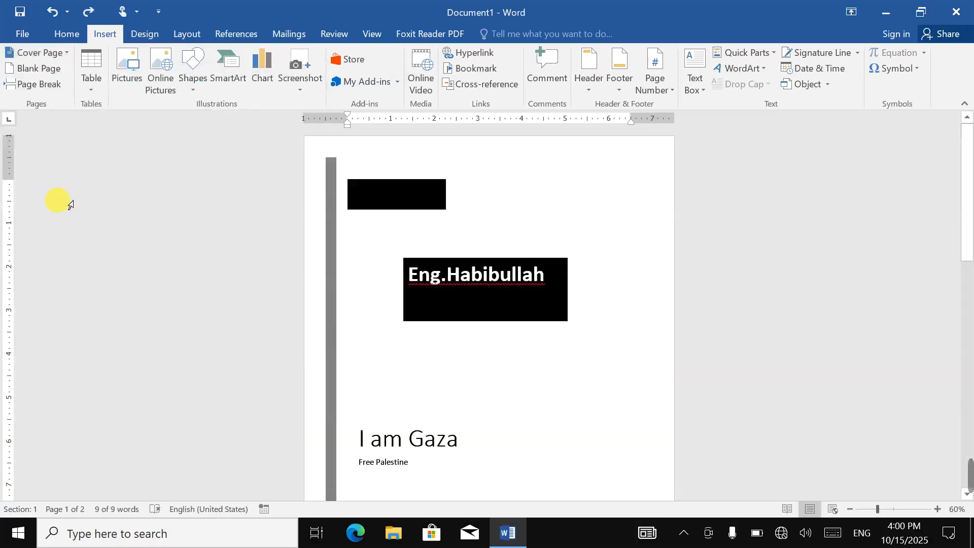
# Check the building block settings offered for saving the selected cover page to the Cover Pages gallery.
pyautogui.click(14, 52)
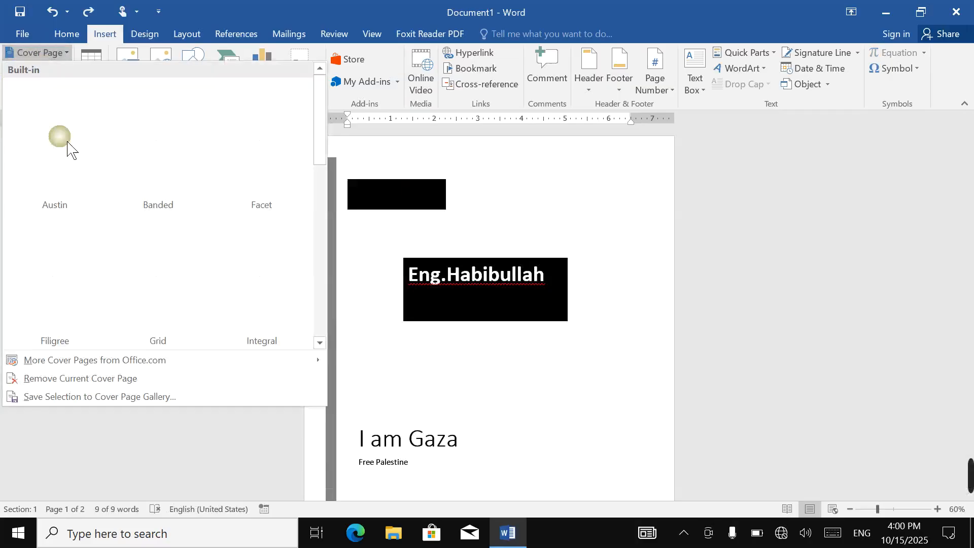
pyautogui.click(74, 399)
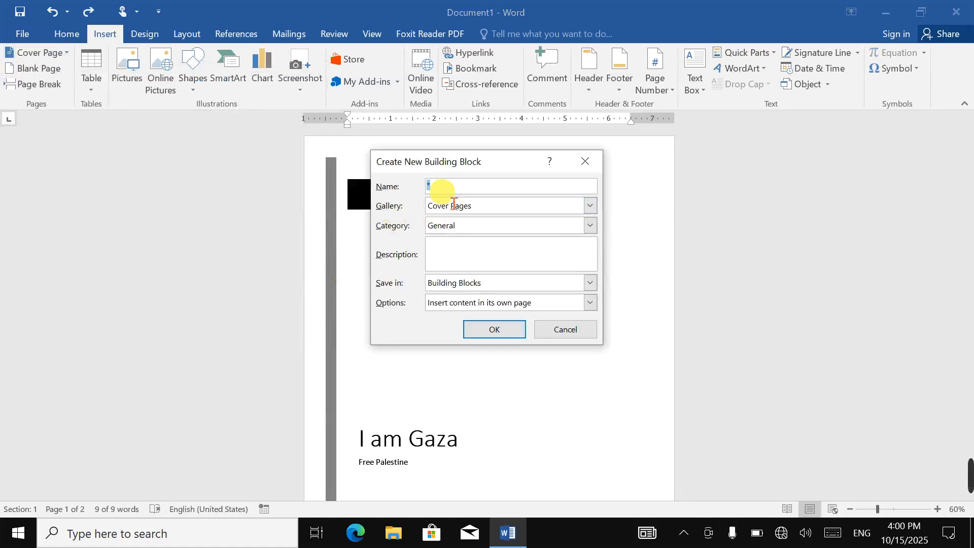
pyautogui.click(494, 330)
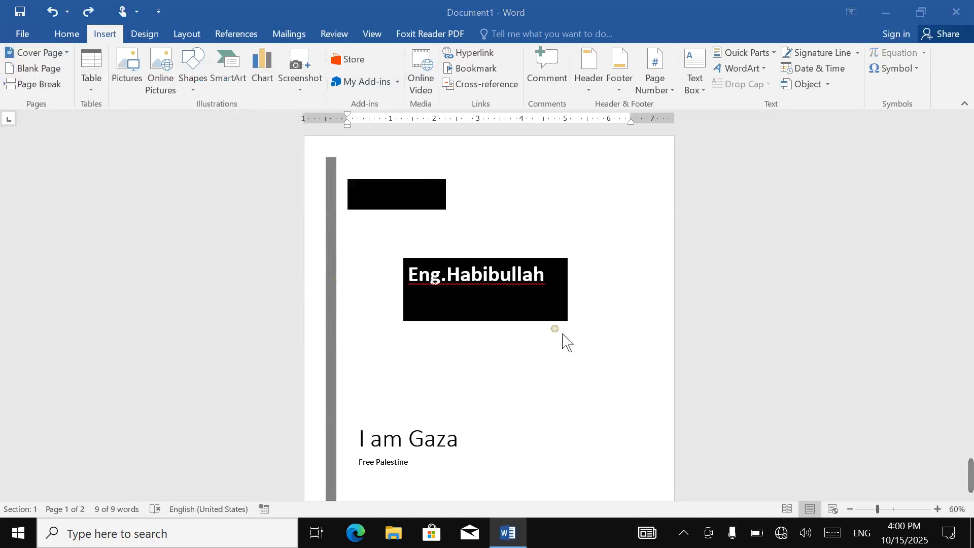
pyautogui.click(956, 11)
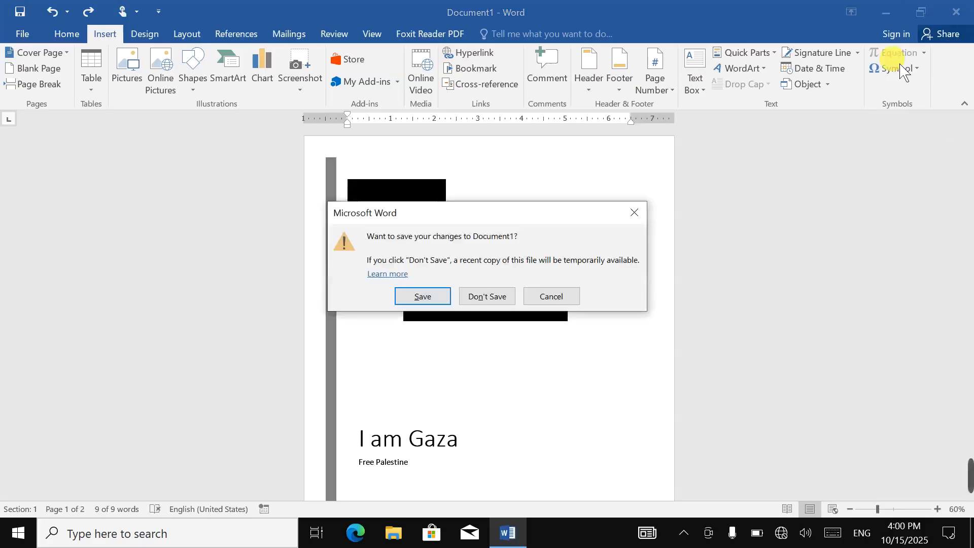
pyautogui.click(550, 296)
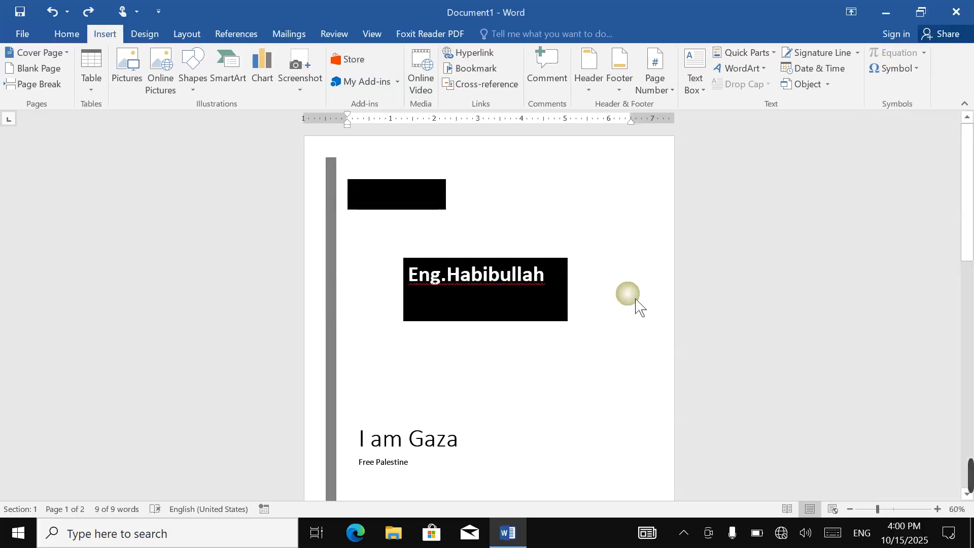
pyautogui.click(525, 212)
pyautogui.click(810, 274)
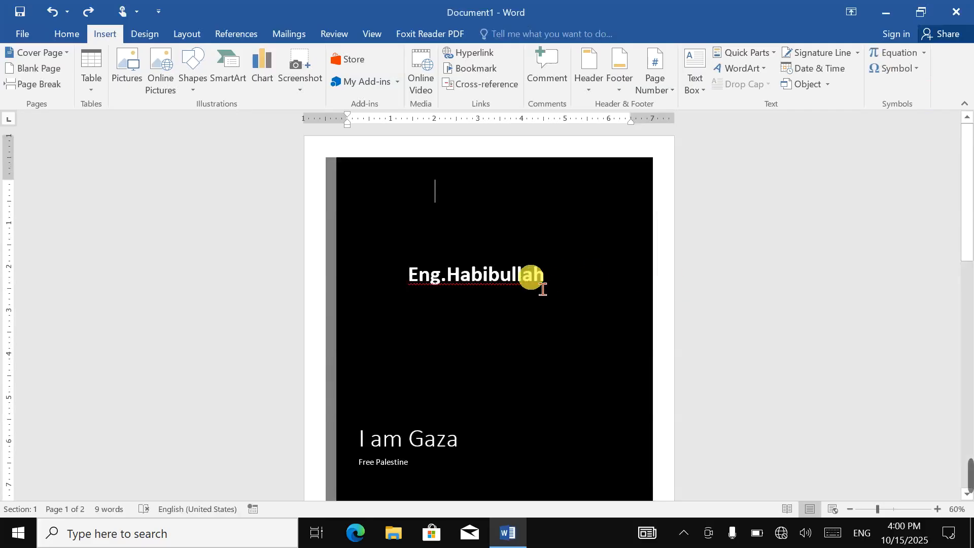
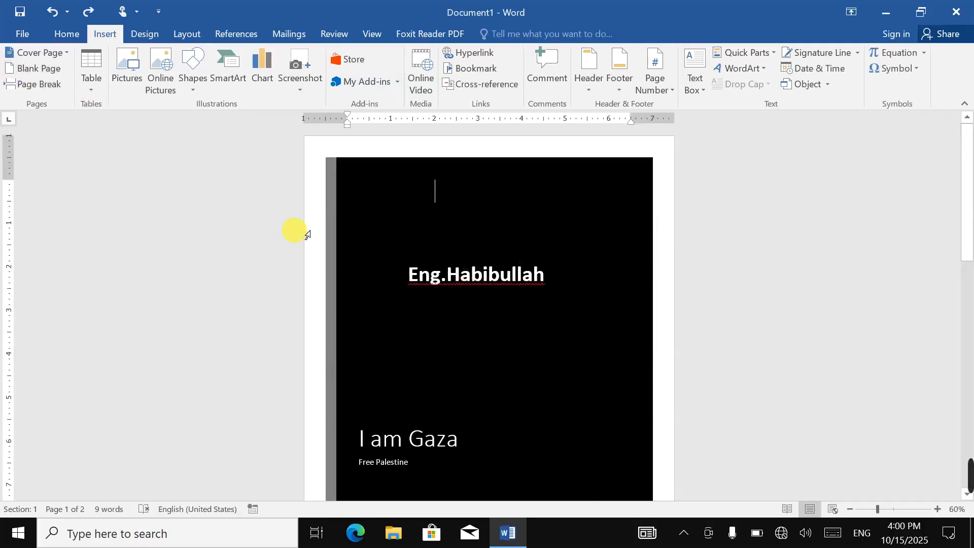
# Preview the cover page for printing and close the document without saving it.
pyautogui.hotkey('ctrl', 'p')
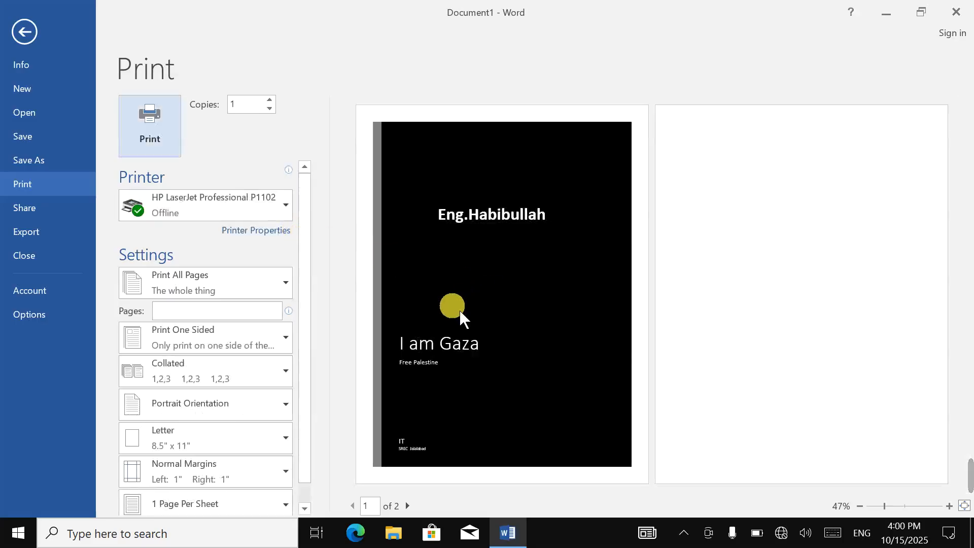
pyautogui.click(460, 312)
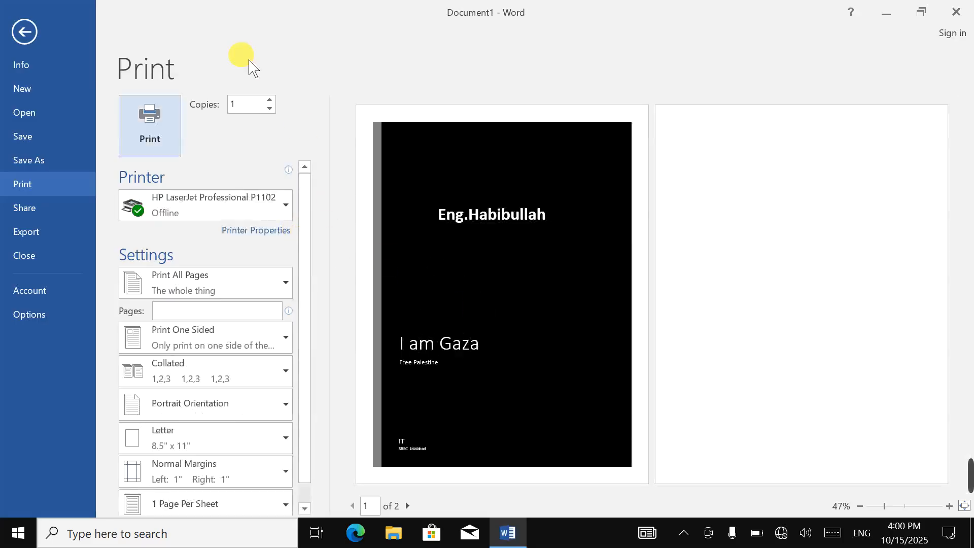
pyautogui.click(152, 146)
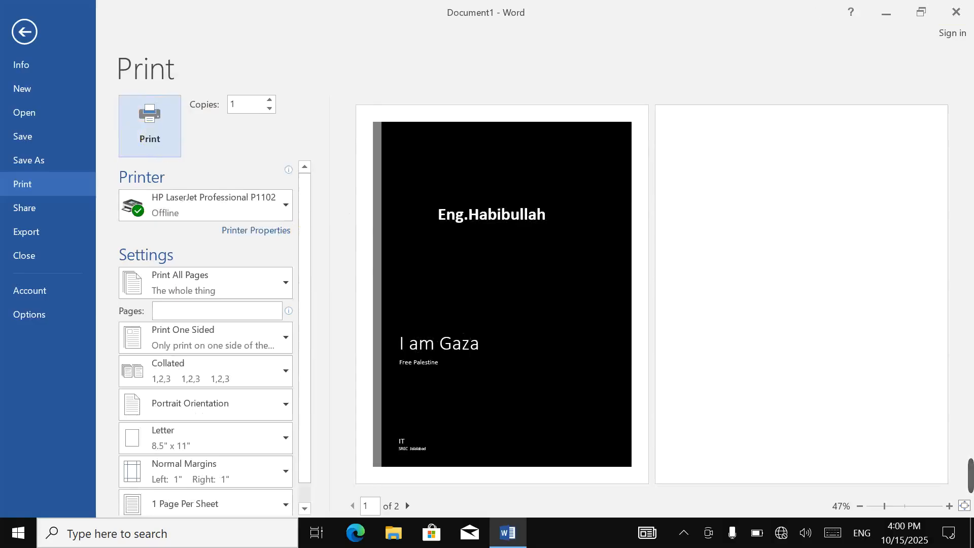
pyautogui.hotkey('alt', 'F4')
pyautogui.click(487, 297)
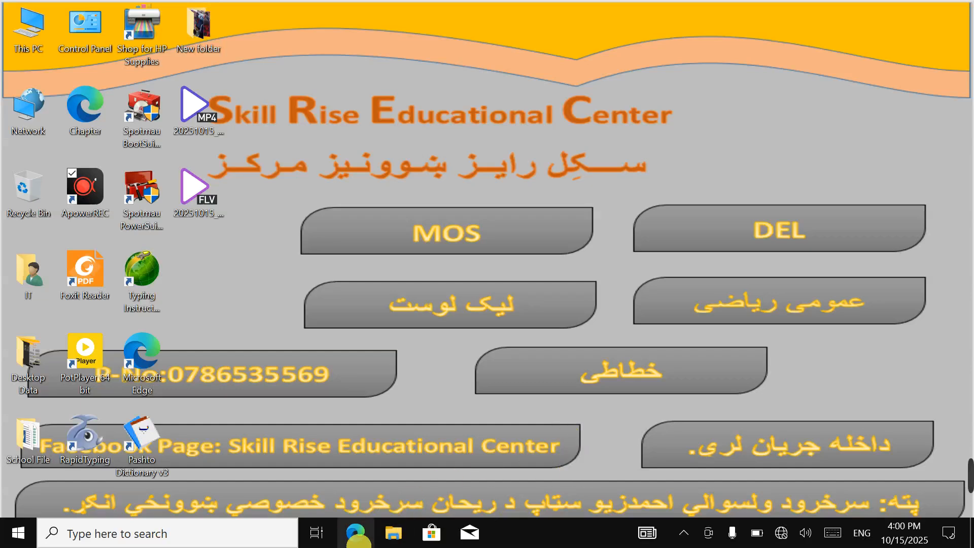
# Open RapidTyping and set its course to EN, US at the Beginner level.
pyautogui.click(217, 534)
pyautogui.write('ra')
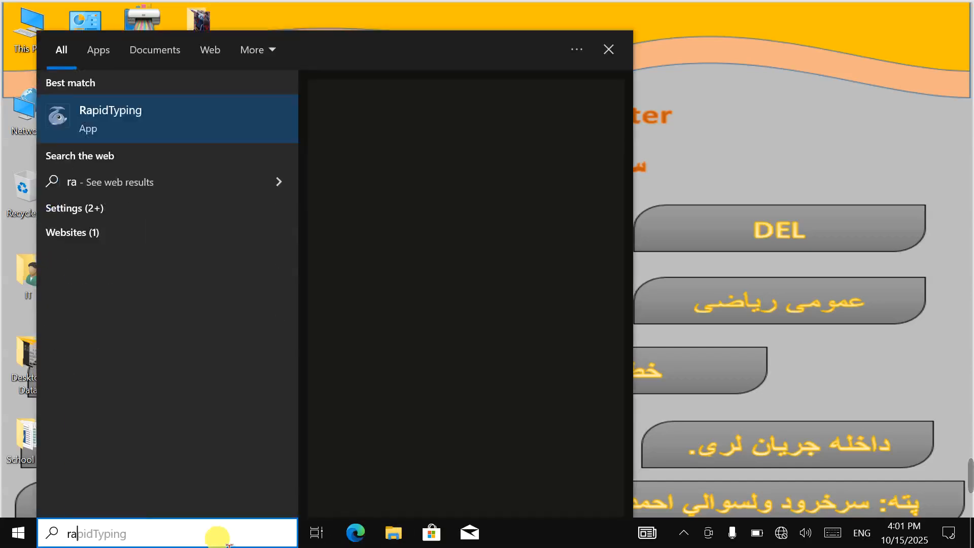
pyautogui.click(141, 128)
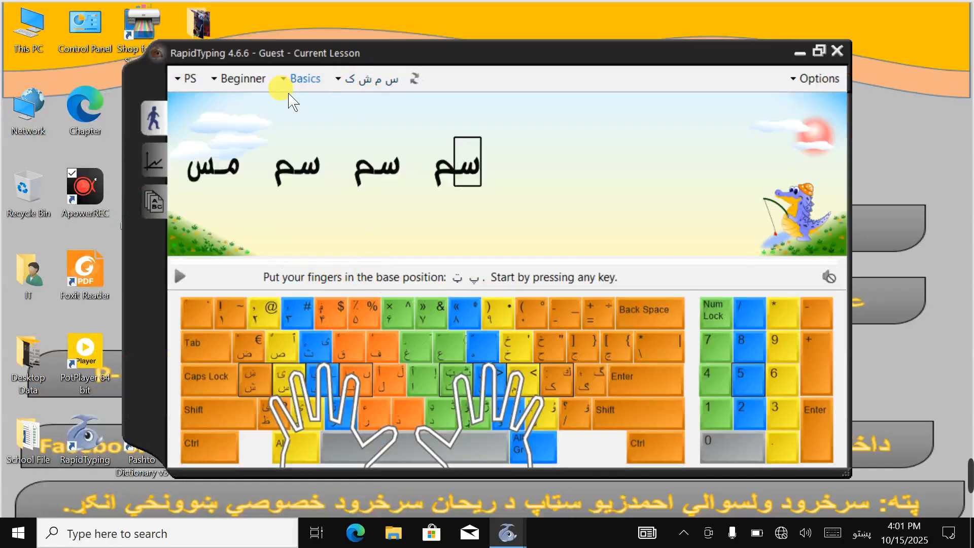
pyautogui.click(189, 80)
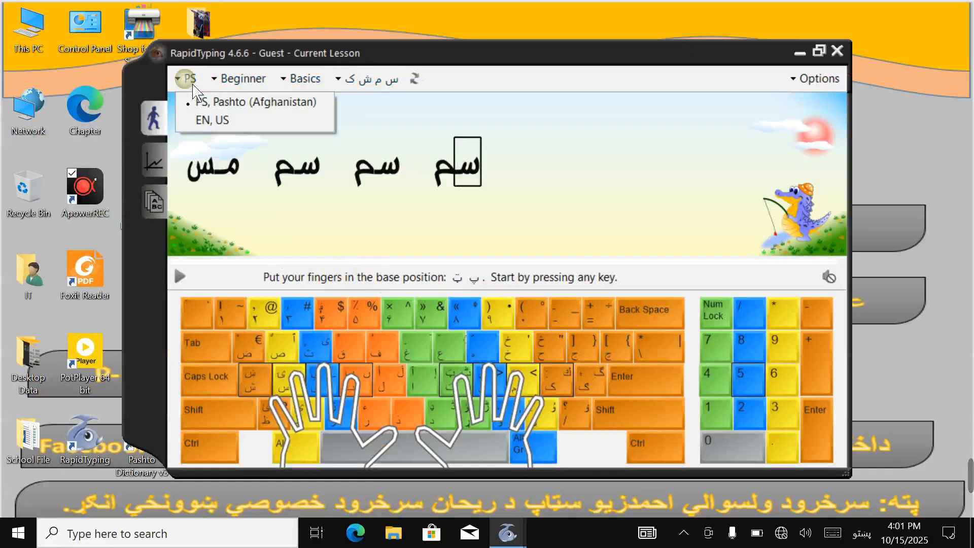
pyautogui.click(210, 120)
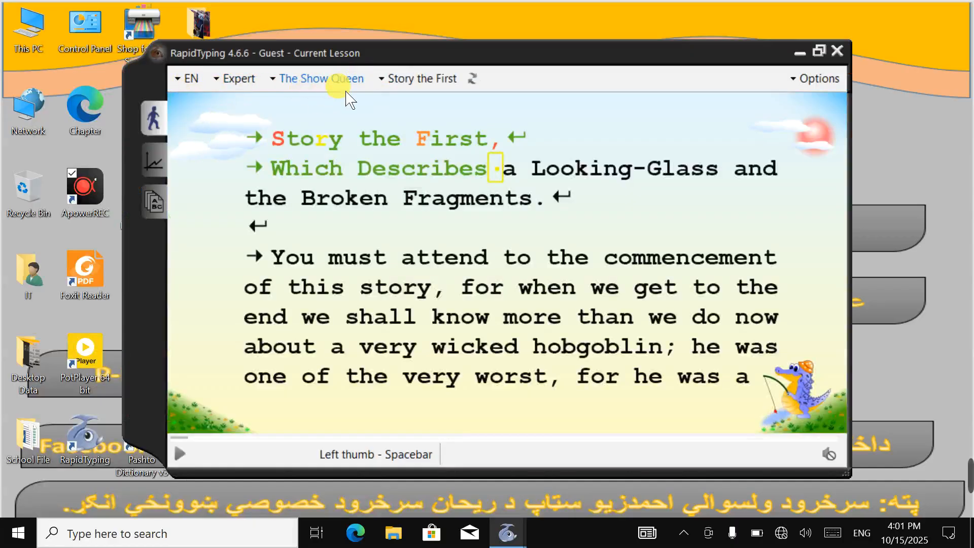
pyautogui.click(238, 80)
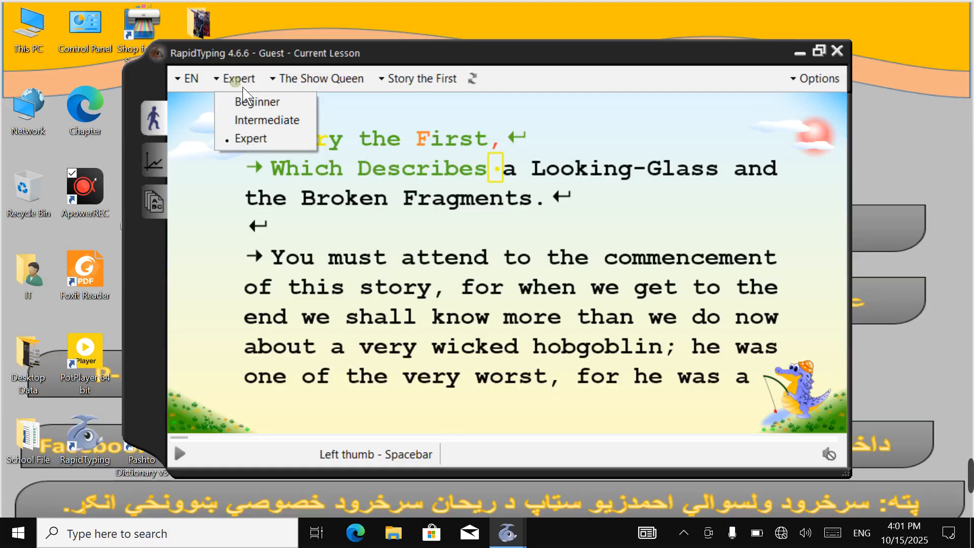
pyautogui.click(270, 104)
# Choose the R U E I exercise of the Shift keys lesson and practise its first group, "Ru".
pyautogui.click(361, 79)
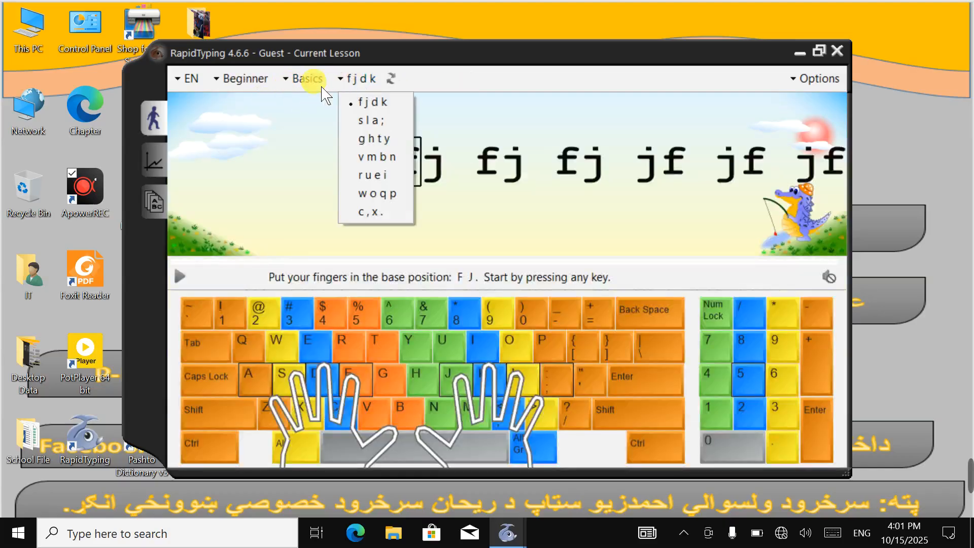
pyautogui.click(312, 81)
pyautogui.click(322, 117)
pyautogui.click(378, 81)
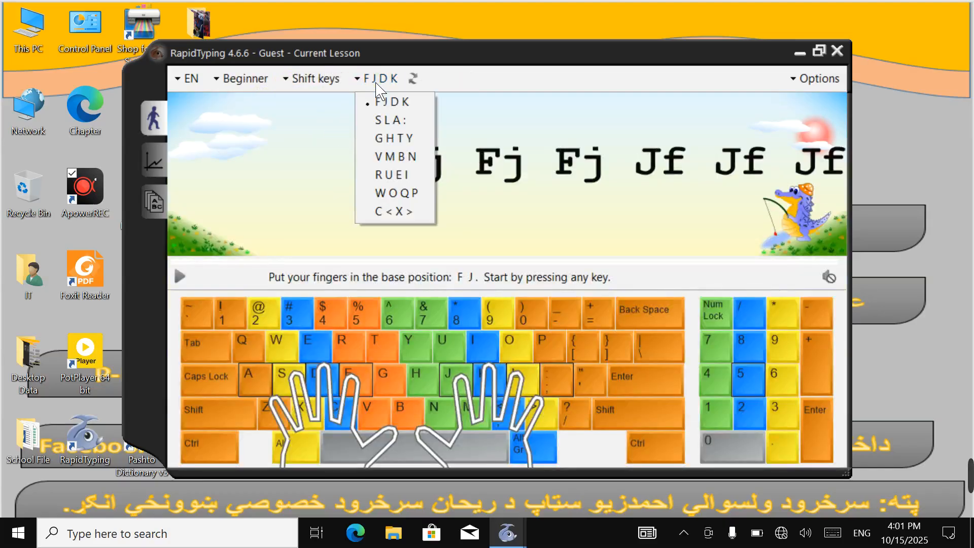
pyautogui.click(407, 181)
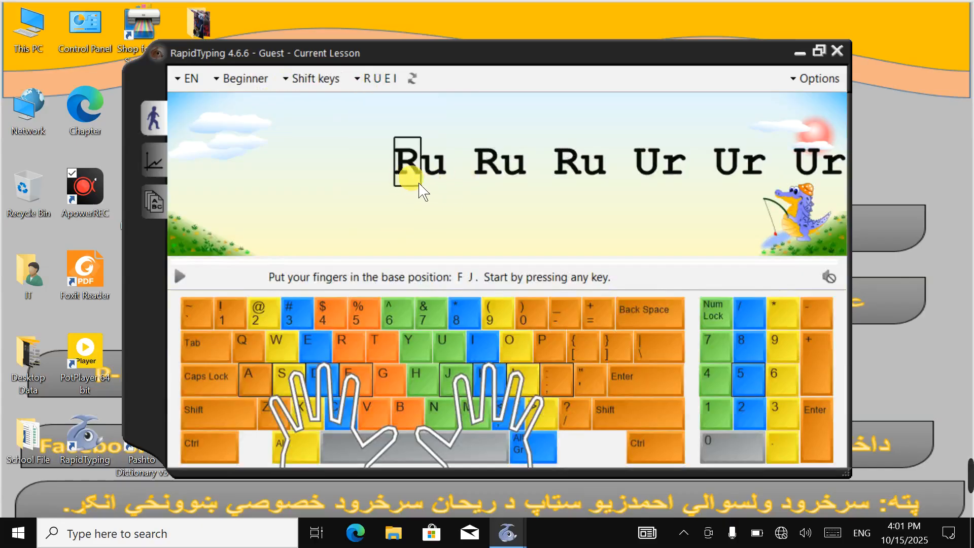
pyautogui.write('R')
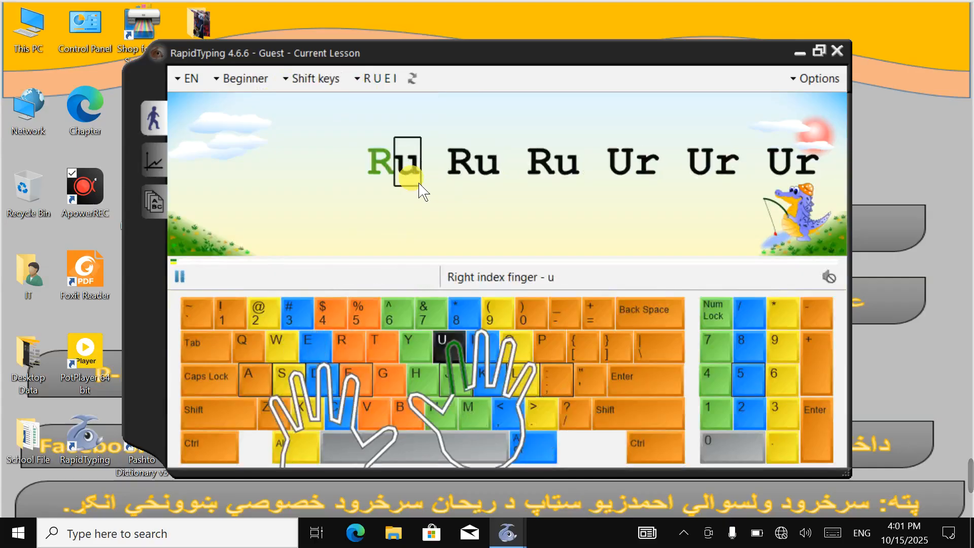
pyautogui.write('u Ru')
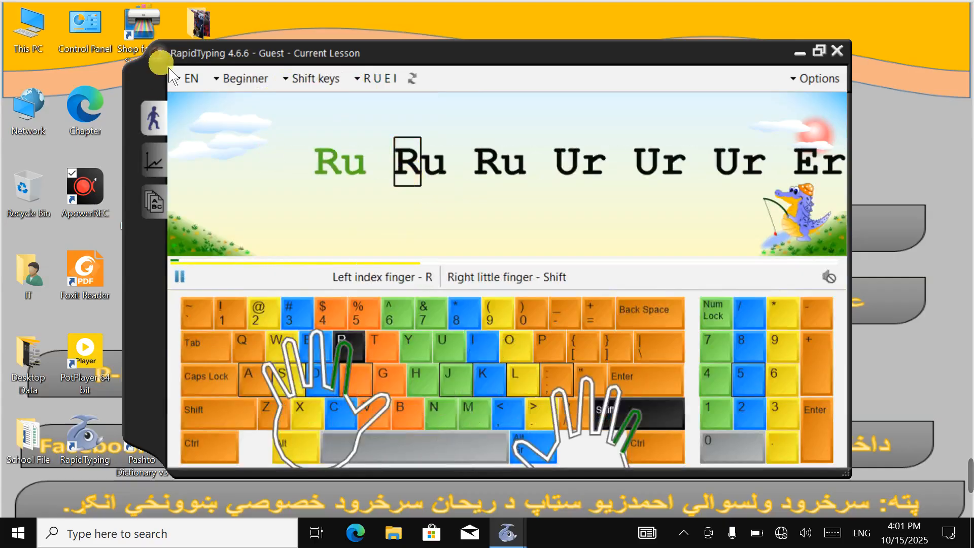
# Choose the 4 5 6 0 exercise of the Numeric pad lesson and practise its three "45" groups.
pyautogui.click(285, 79)
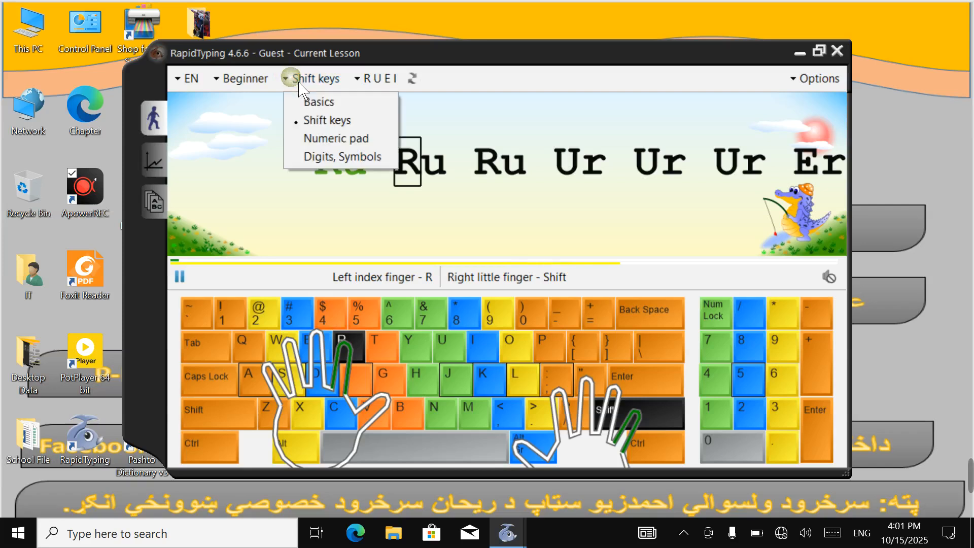
pyautogui.click(318, 146)
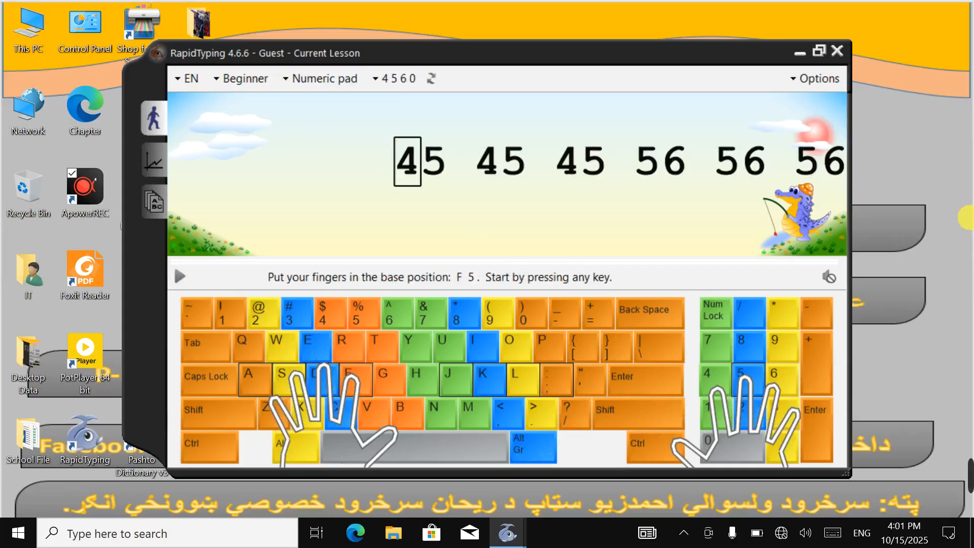
pyautogui.press('space')
pyautogui.write('45')
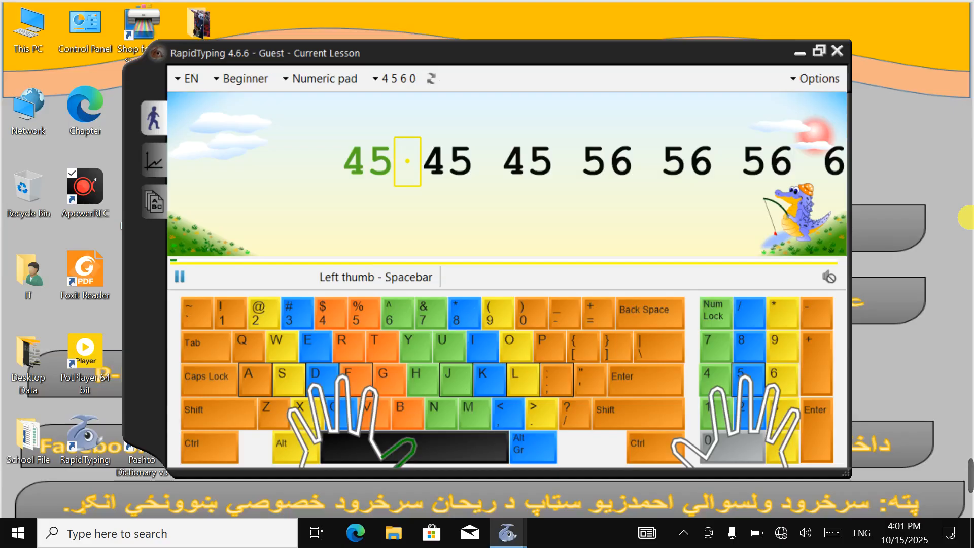
pyautogui.write(' 45 4')
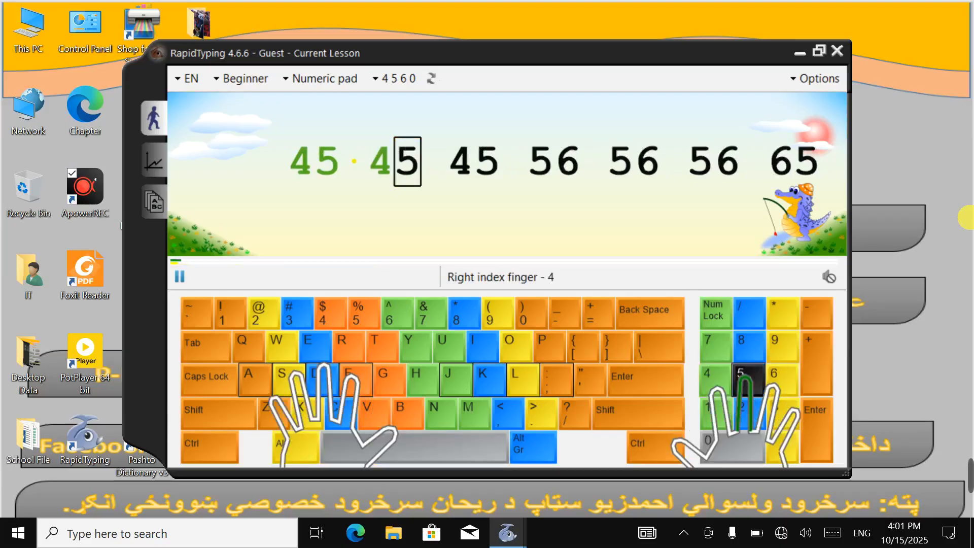
pyautogui.write('5')
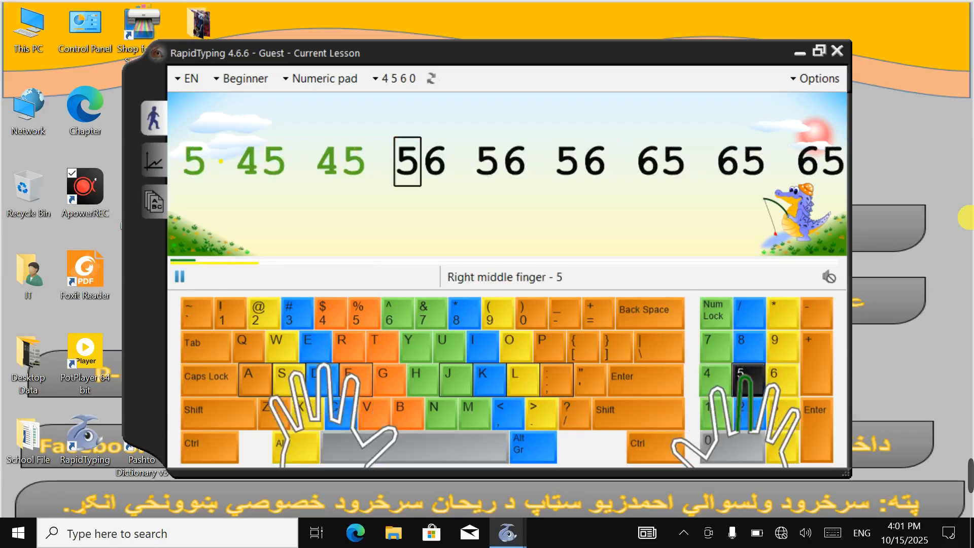
# Practise the three "56" groups and the three "65" groups of the numeric pad exercise.
pyautogui.write(' 56 56 56 56')
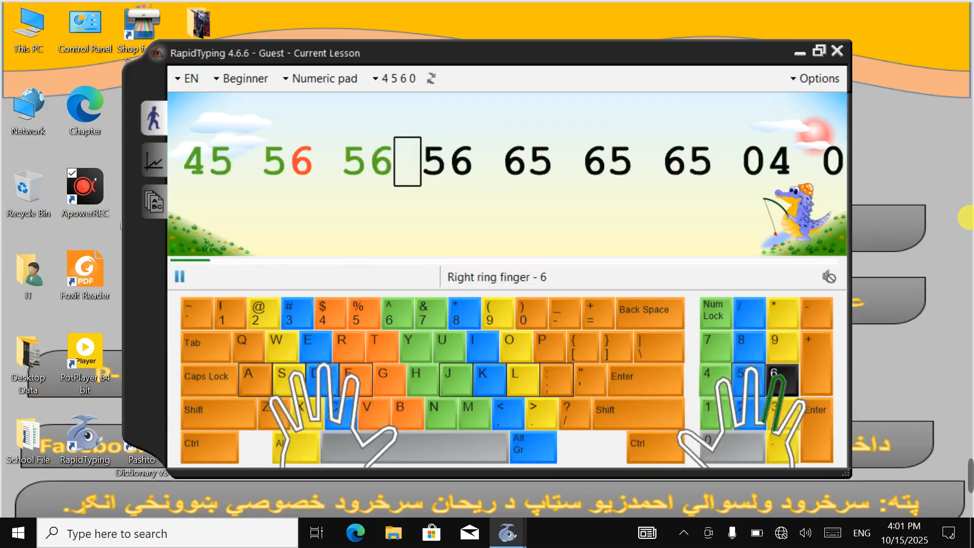
pyautogui.write('6')
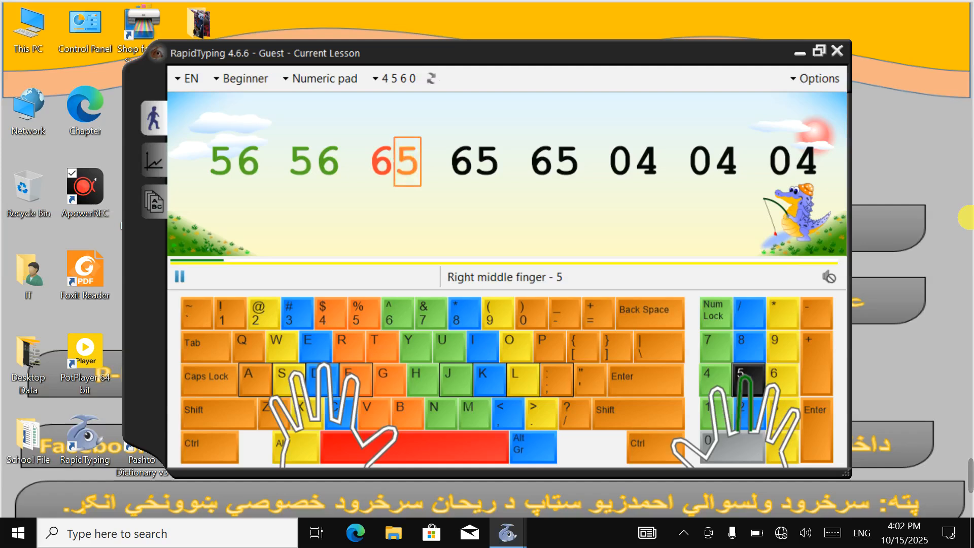
pyautogui.write('5')
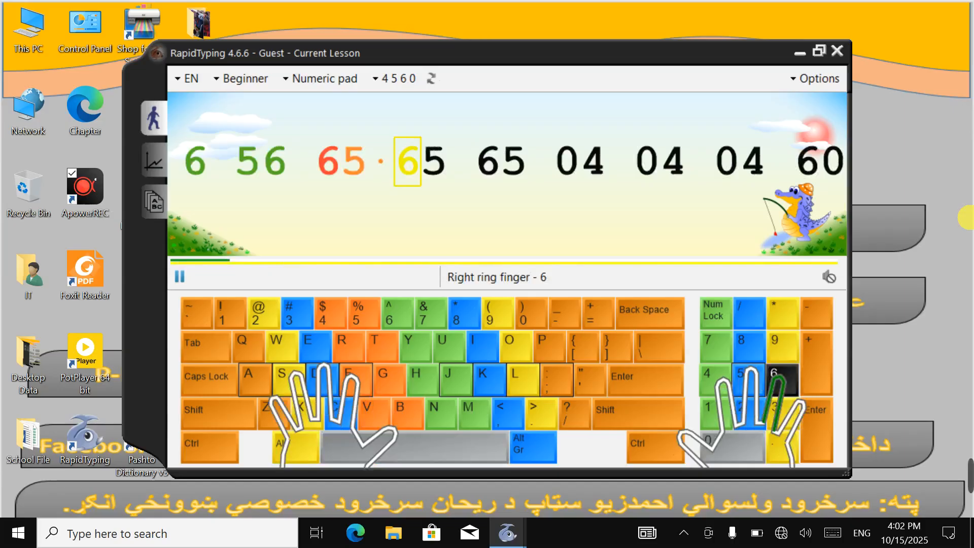
pyautogui.write('6')
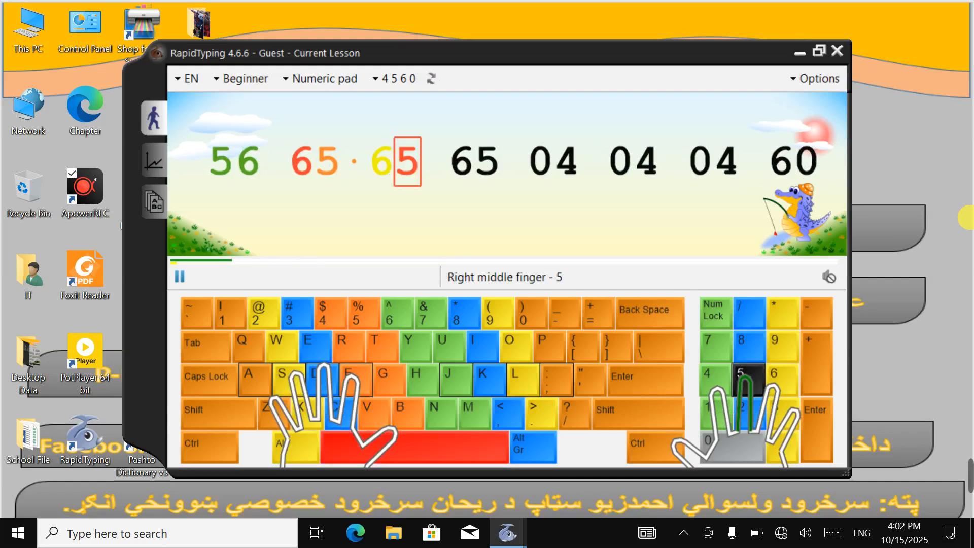
pyautogui.write(' 5')
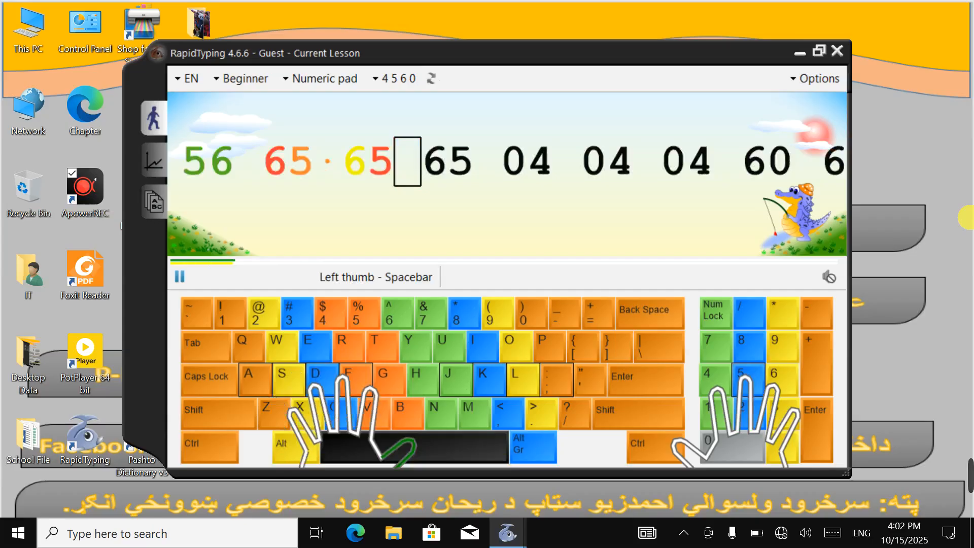
pyautogui.write(' 6')
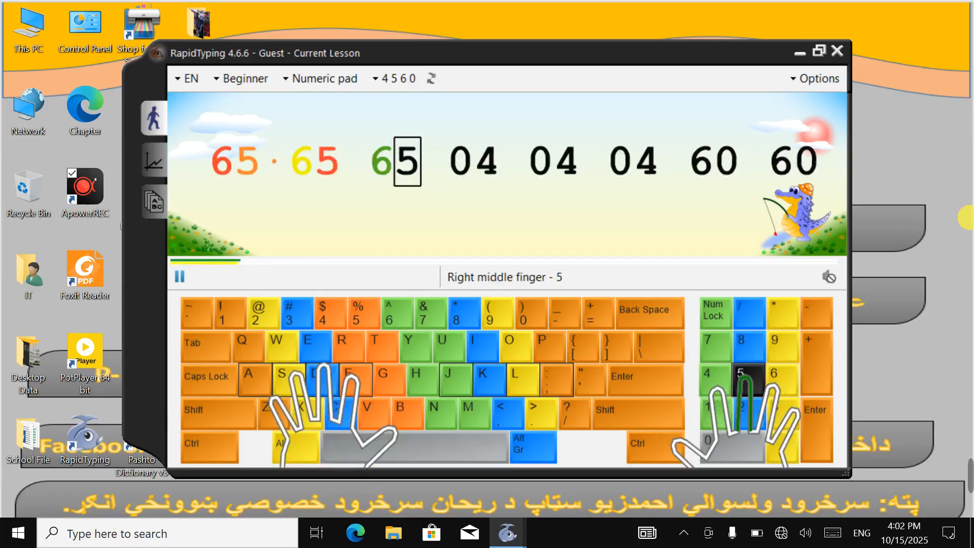
pyautogui.write('5')
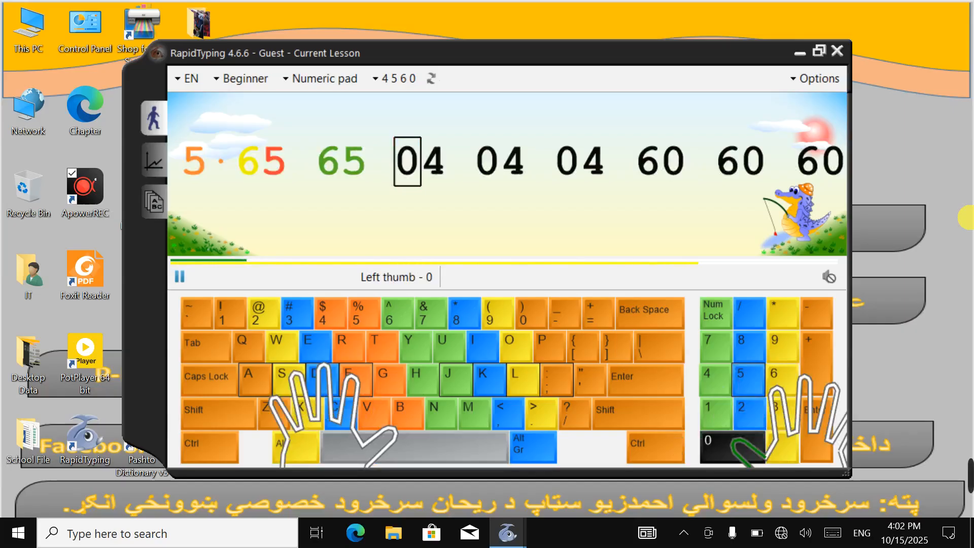
# Practise the three "04" groups of the numeric pad exercise.
pyautogui.write('0')
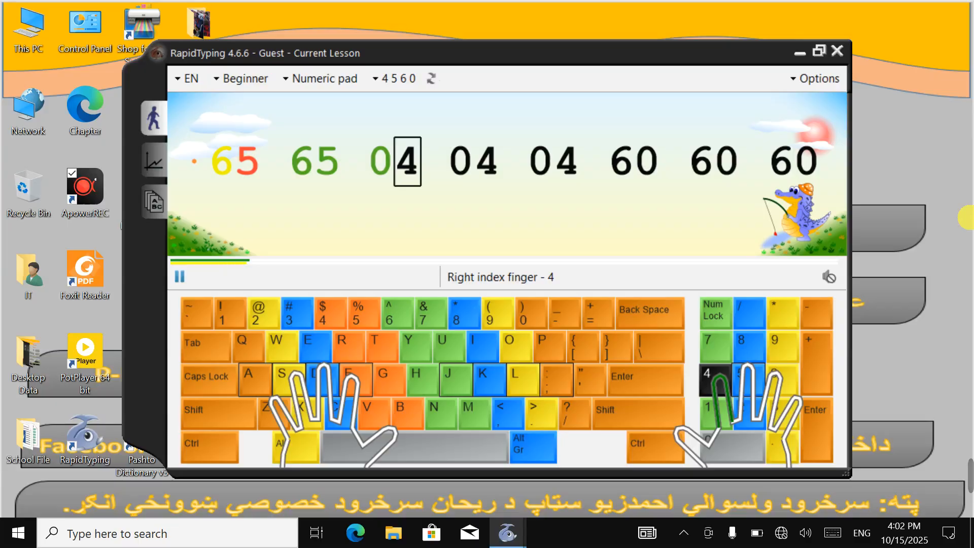
pyautogui.write('4 ')
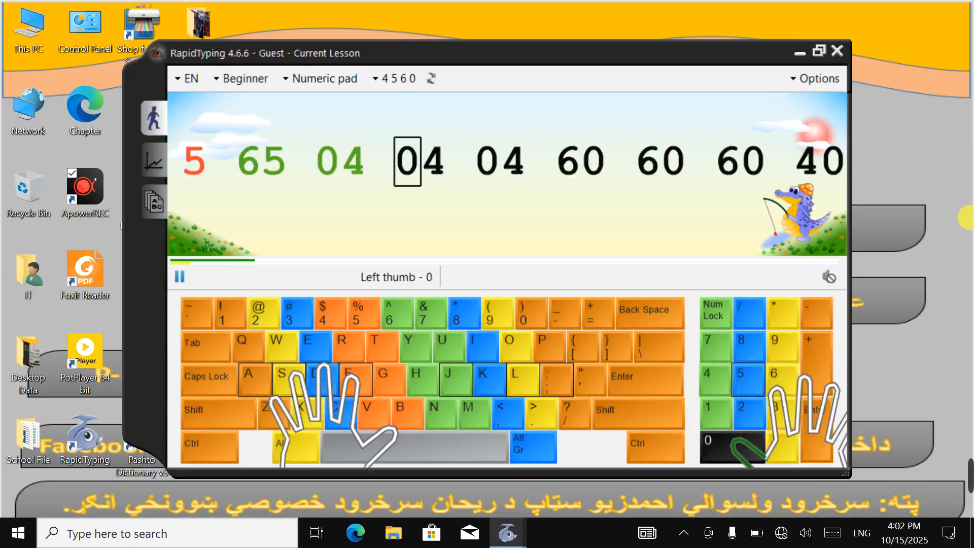
pyautogui.write('04 04')
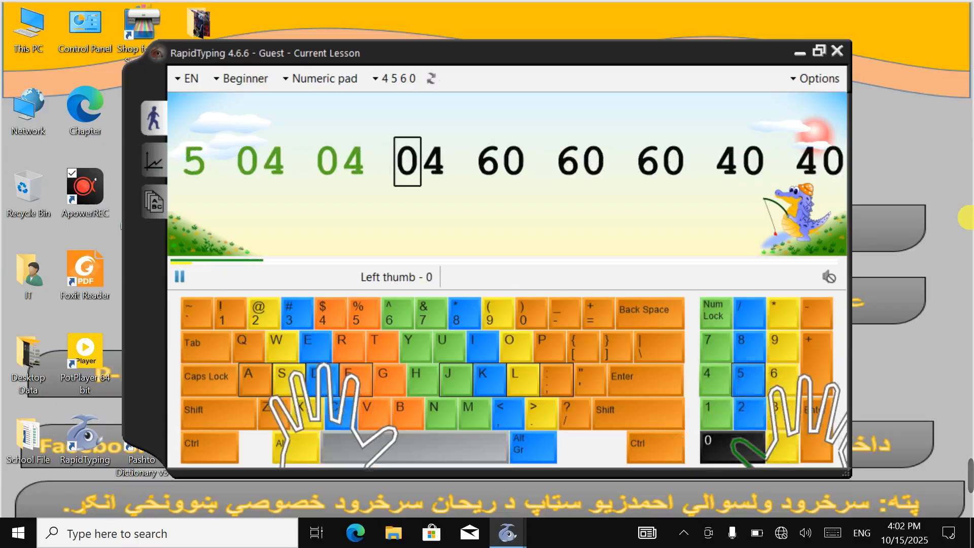
pyautogui.write('5')
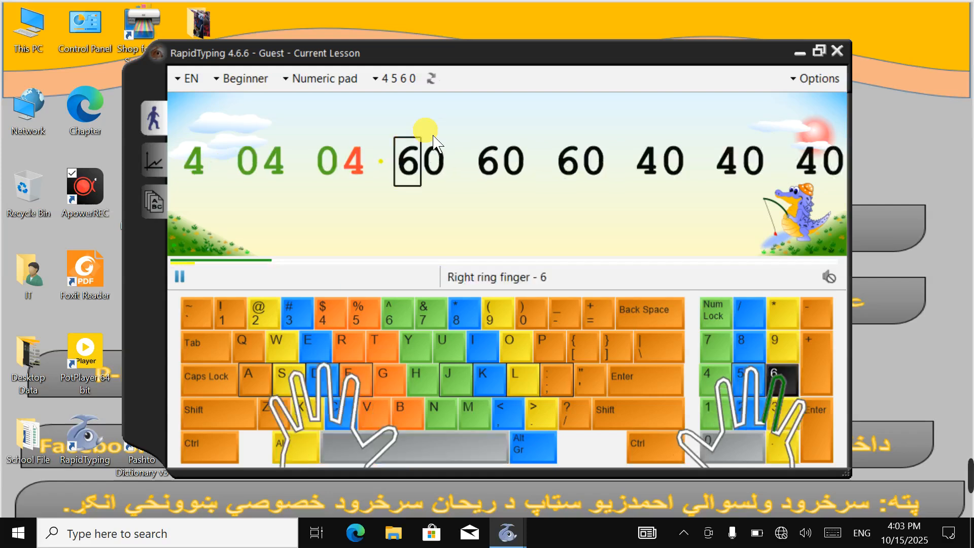
# Practise the three "60" groups and the three "40" groups of the numeric pad exercise.
pyautogui.write('61')
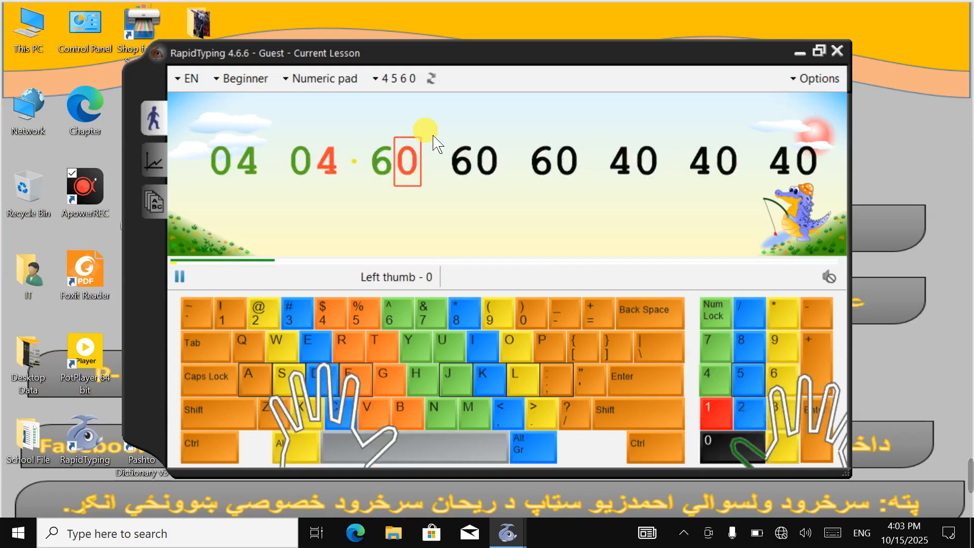
pyautogui.write('0')
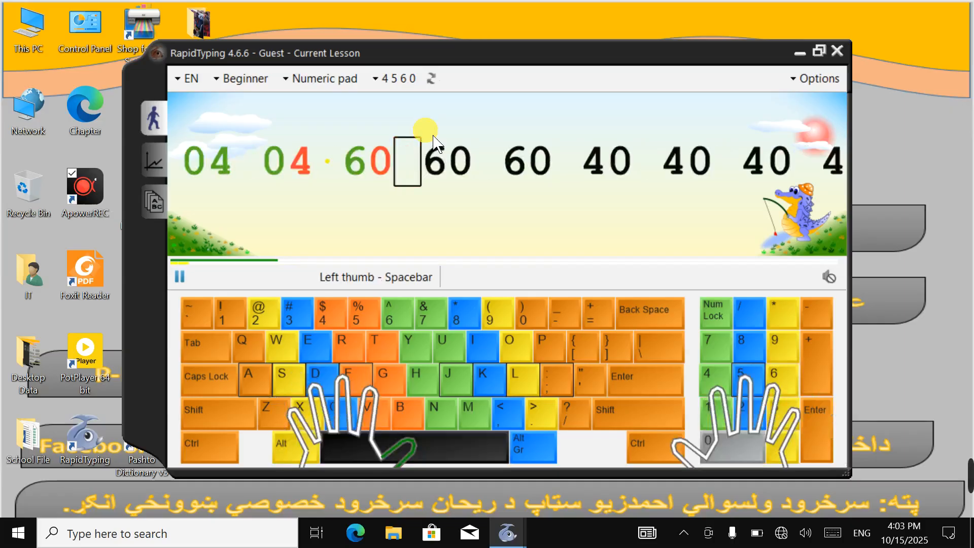
pyautogui.write(' 60 6')
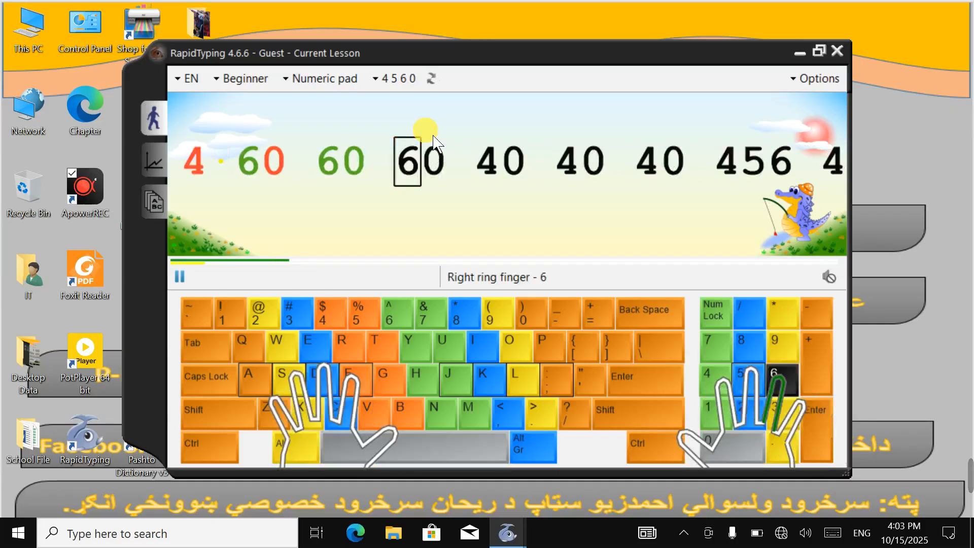
pyautogui.write(' 40 ')
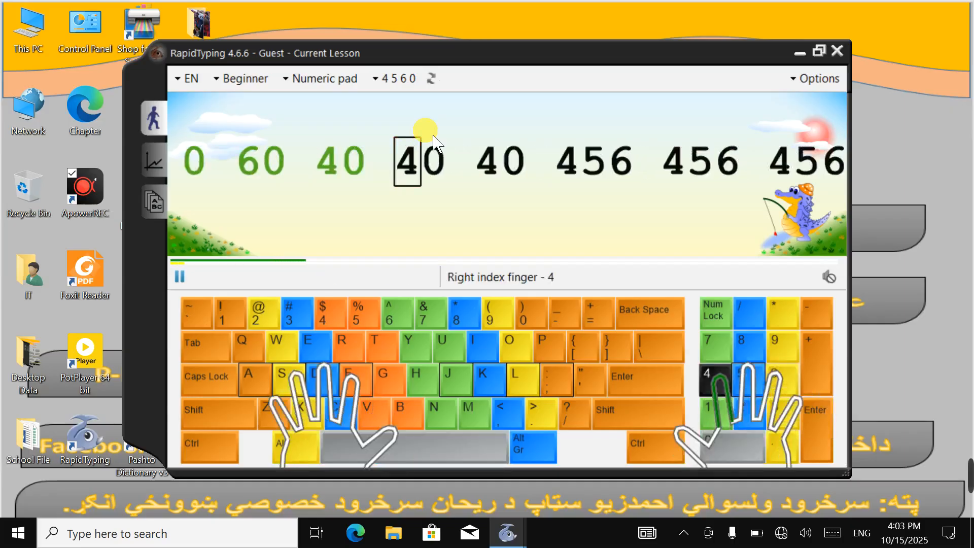
pyautogui.write('40 40 40')
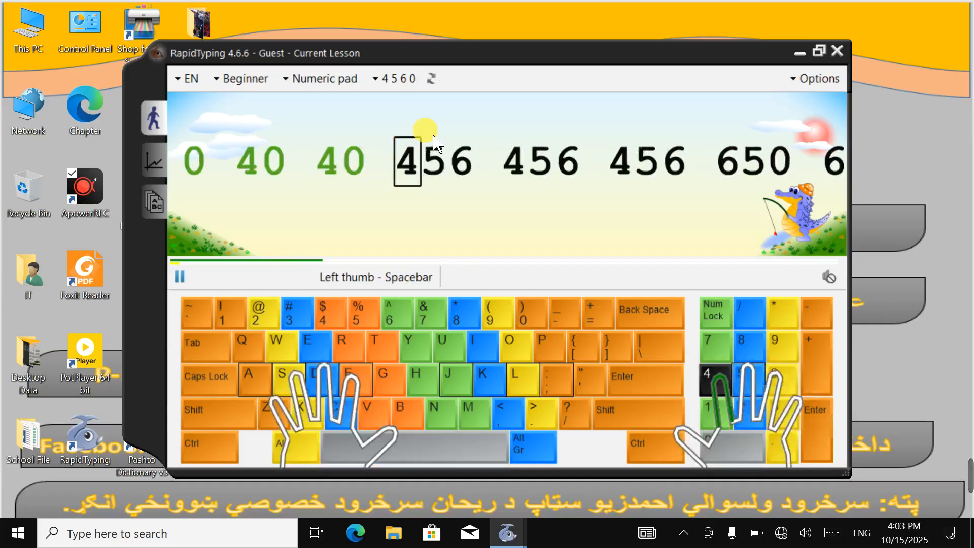
# Practise the "456" groups and the first "650" groups of the exercise, and close RapidTyping.
pyautogui.write('456')
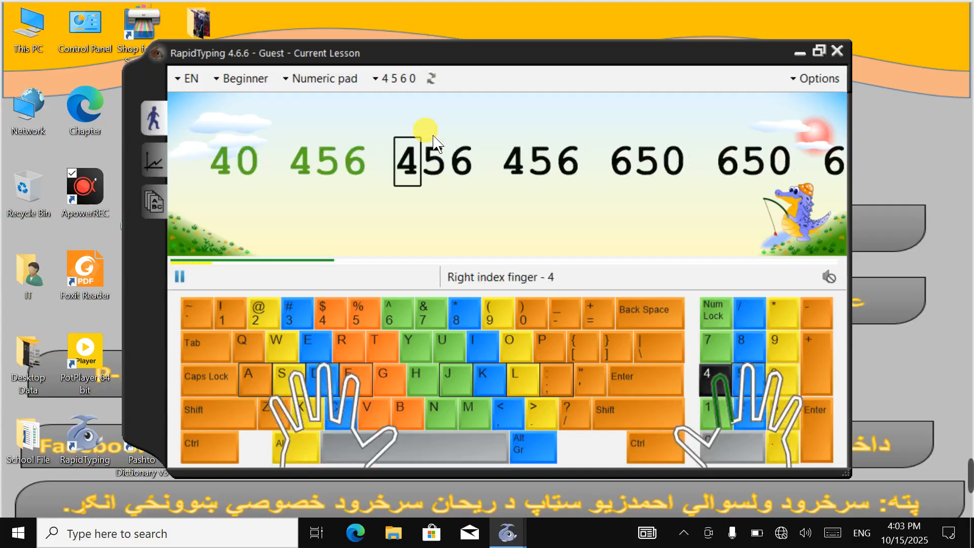
pyautogui.write(' 456 456 ')
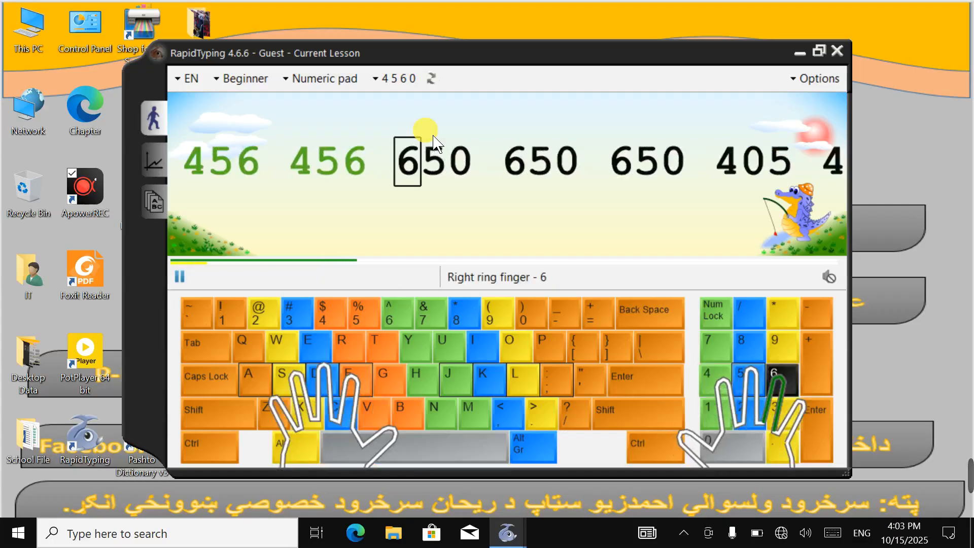
pyautogui.write('5')
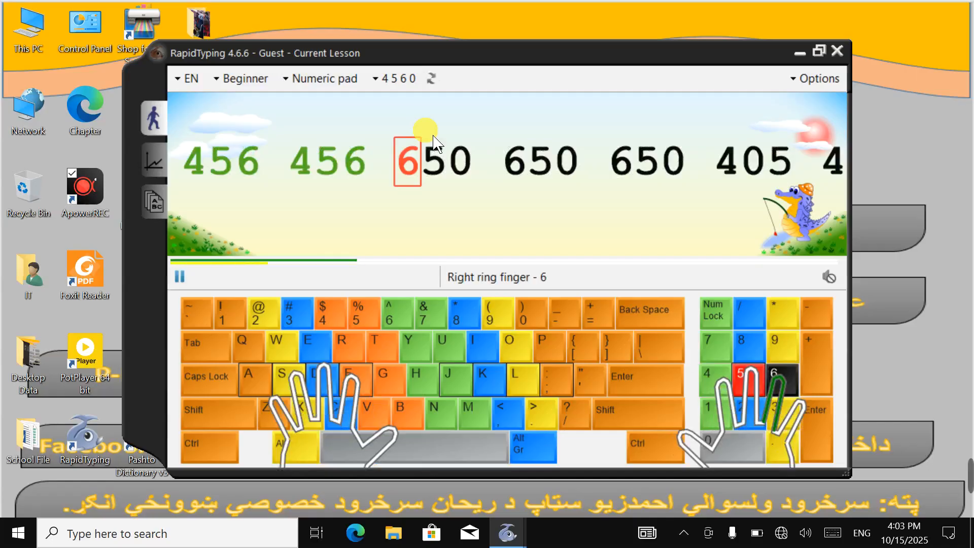
pyautogui.write('650 ')
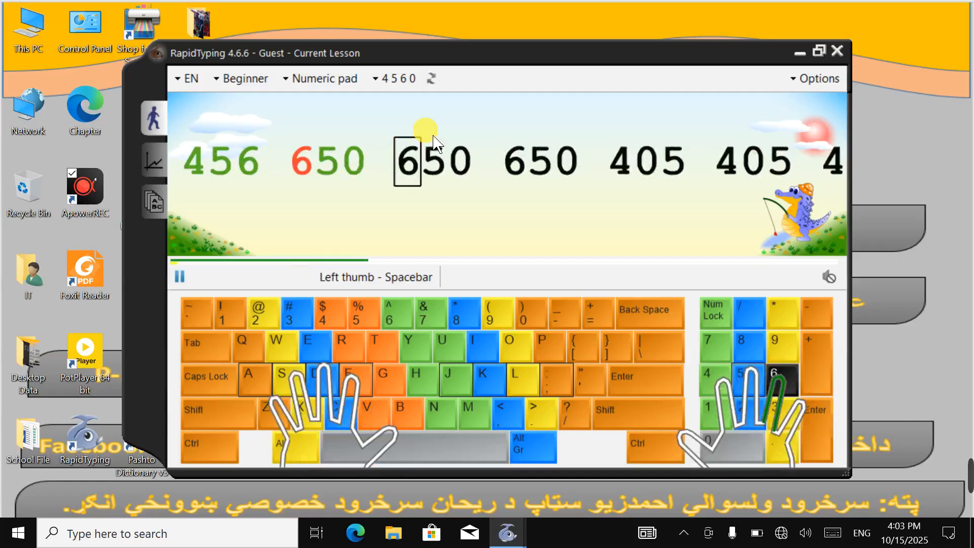
pyautogui.write('65')
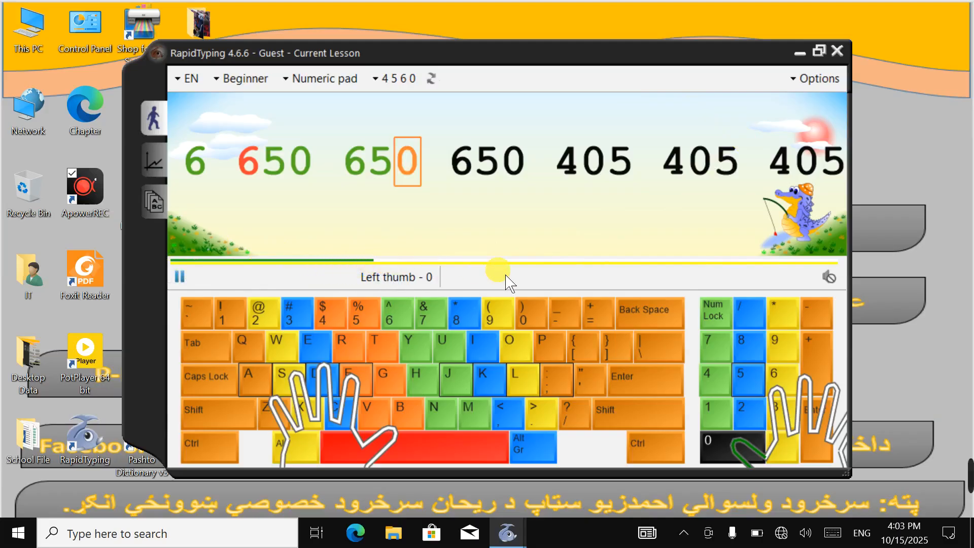
pyautogui.click(841, 54)
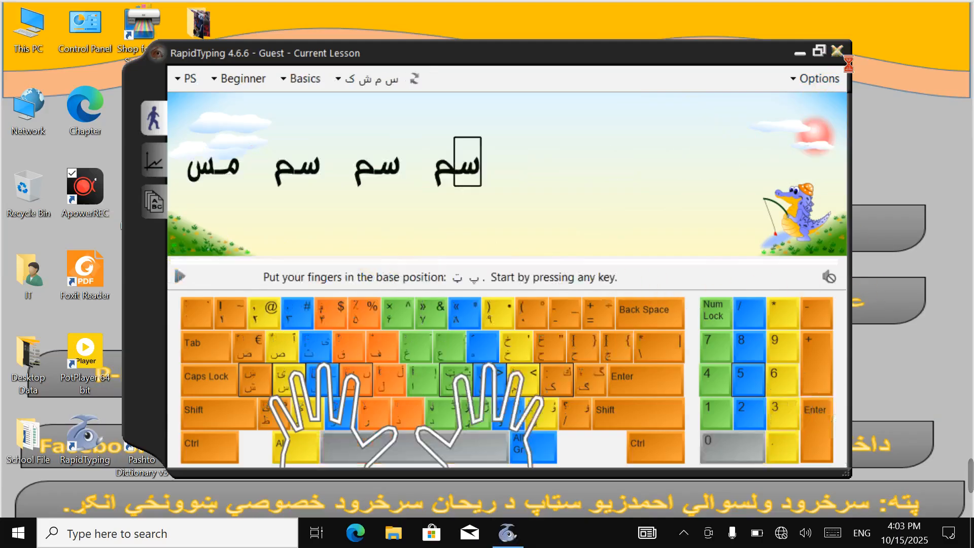